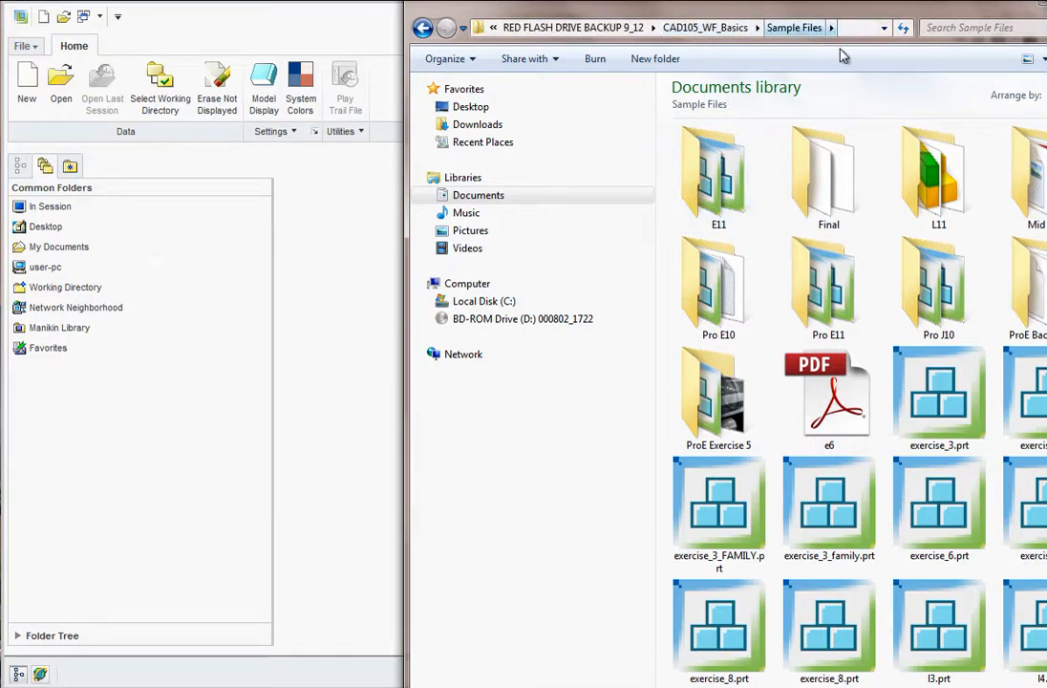
# - Open the Final Exam CAD 105 PDF from the Final folder inside Sample Files
pyautogui.doubleClick(834, 190)
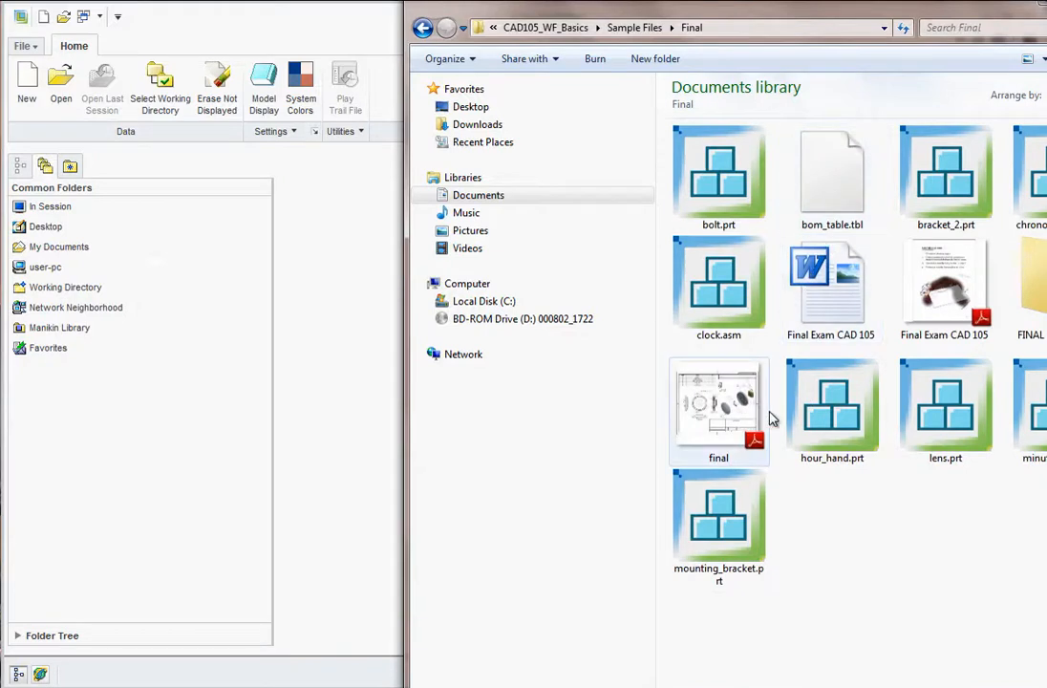
pyautogui.click(940, 302)
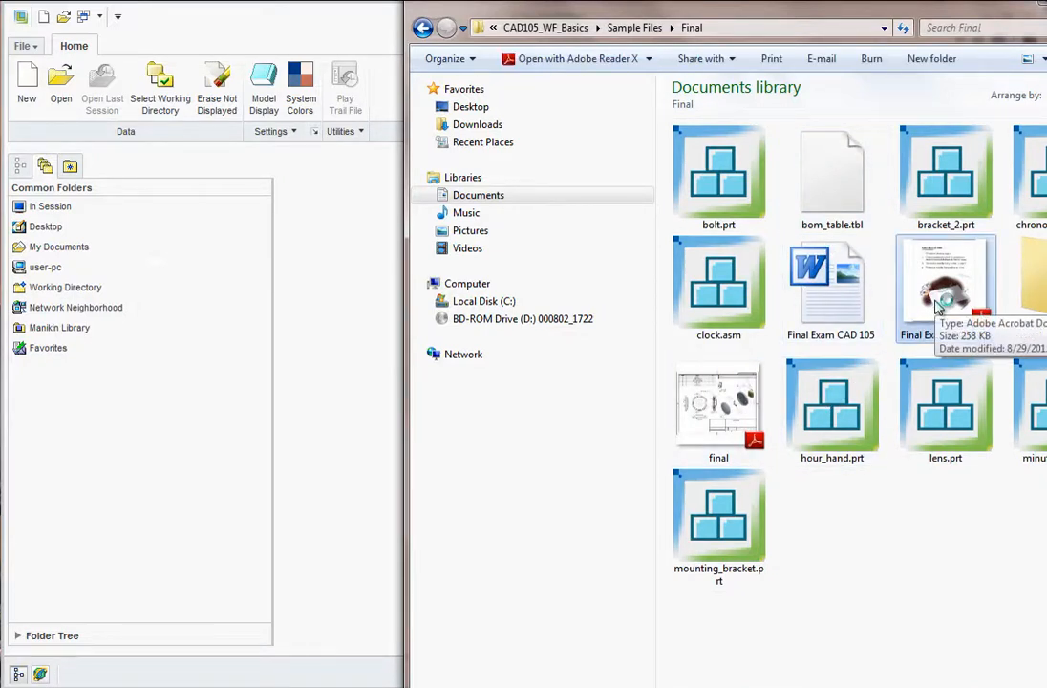
pyautogui.doubleClick(940, 302)
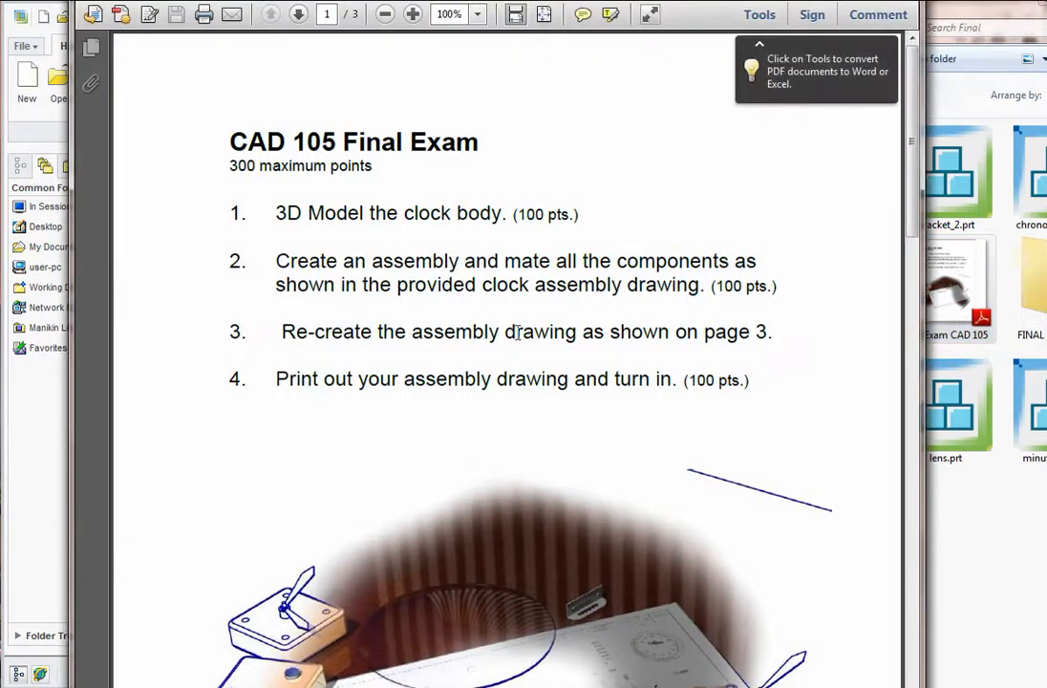
# - Read the exam tasks and examine the clock body drawing on page 2 and the assembly drawing on page 3
pyautogui.scroll(-1, 515, 327)
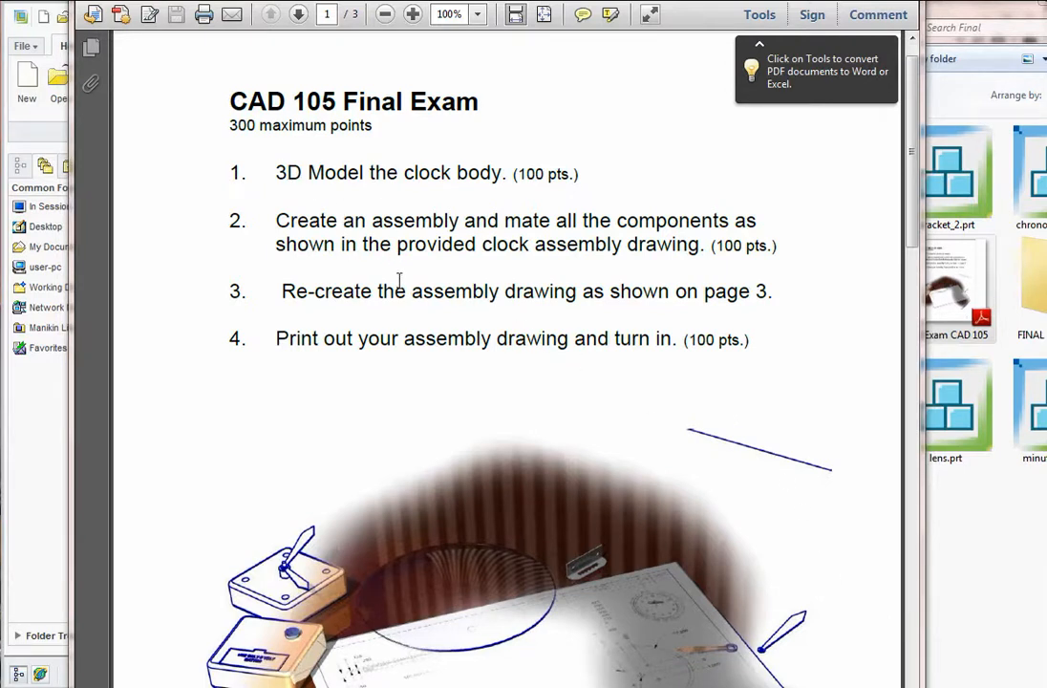
pyautogui.moveTo(381, 190); pyautogui.dragTo(387, 258)
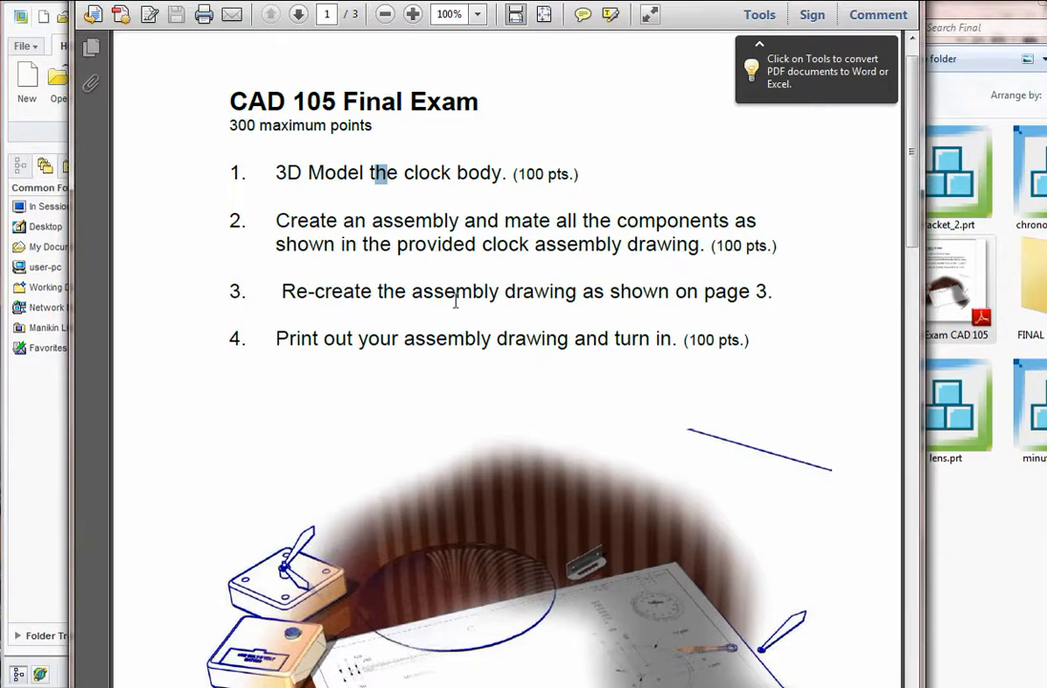
pyautogui.scroll(-3, 517, 384)
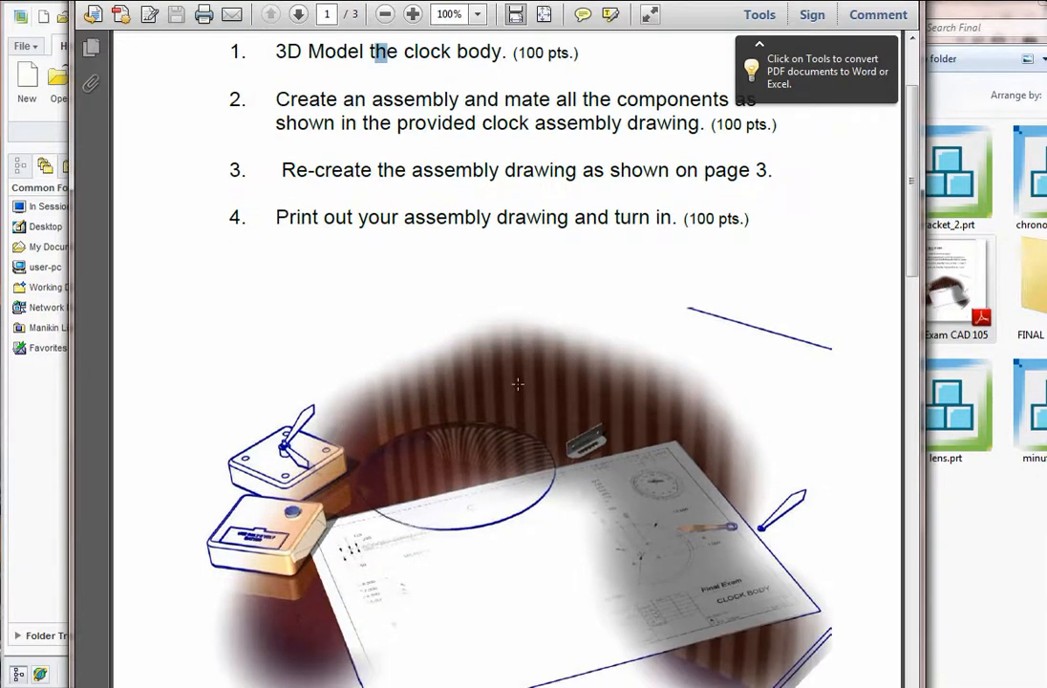
pyautogui.scroll(-20, 518, 384)
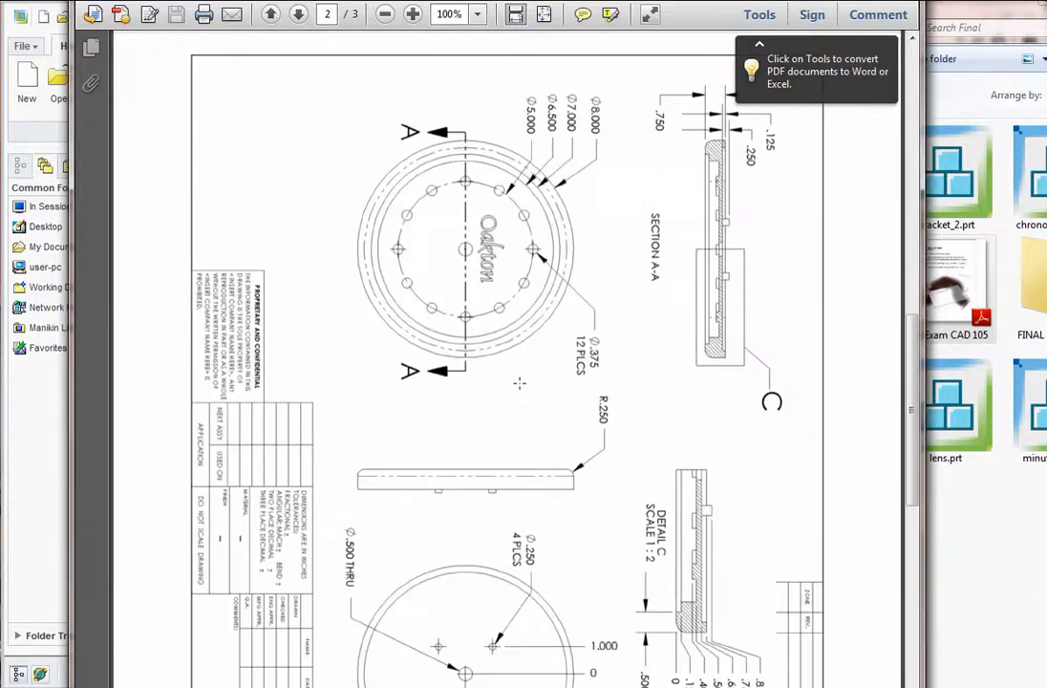
pyautogui.scroll(-3, 519, 383)
pyautogui.scroll(3, 519, 383)
pyautogui.scroll(-2, 586, 399)
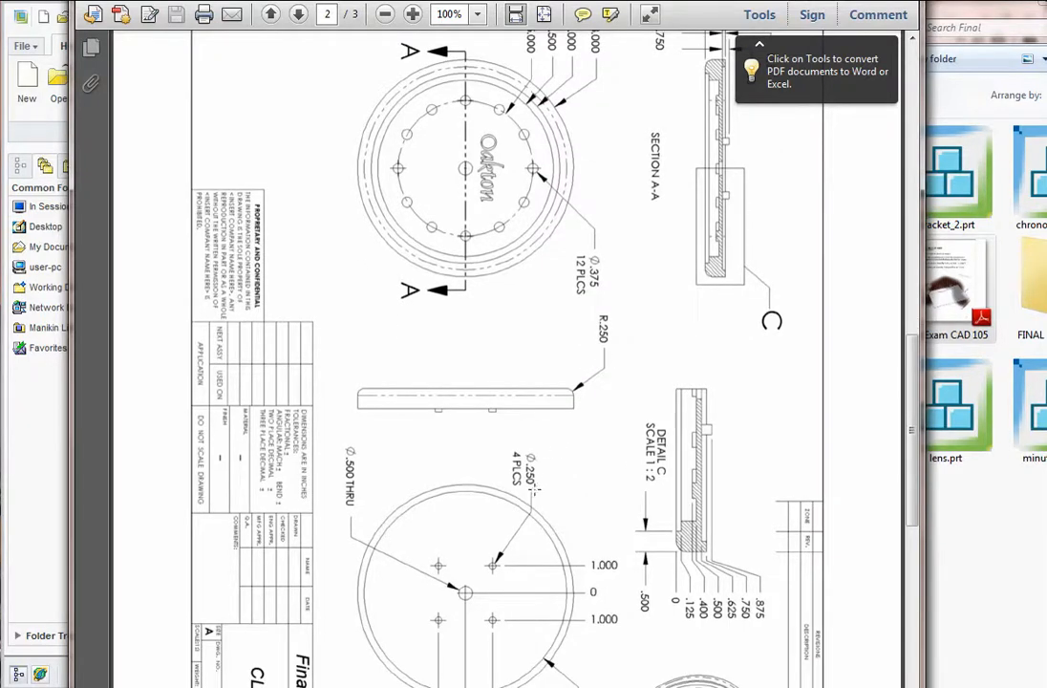
pyautogui.scroll(-2, 536, 489)
pyautogui.scroll(5, 536, 489)
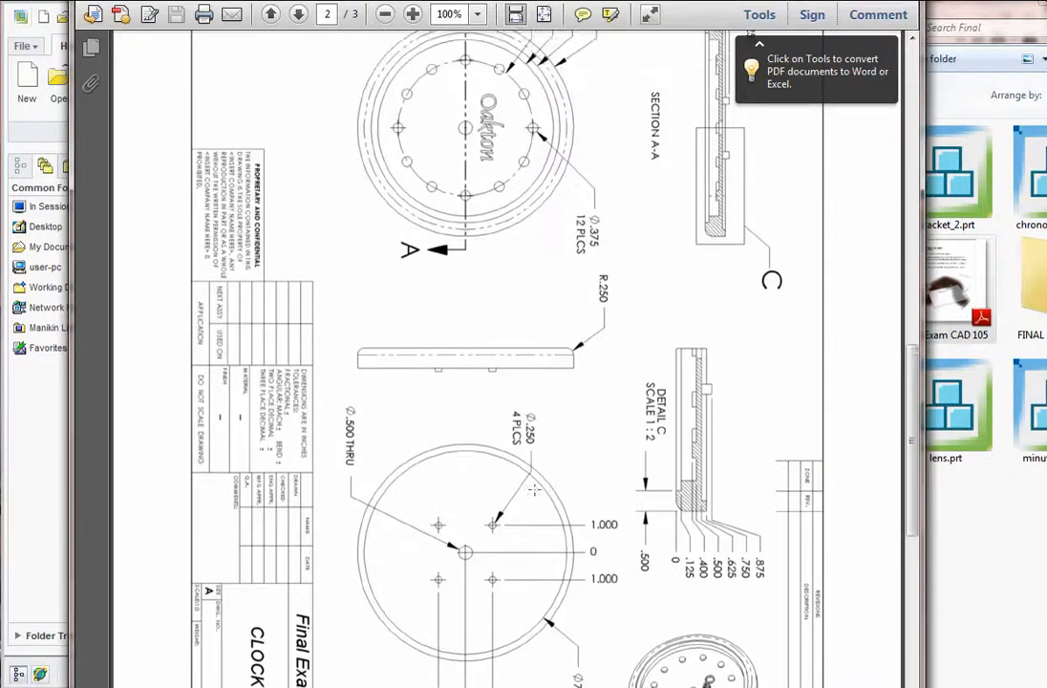
pyautogui.scroll(-20, 597, 233)
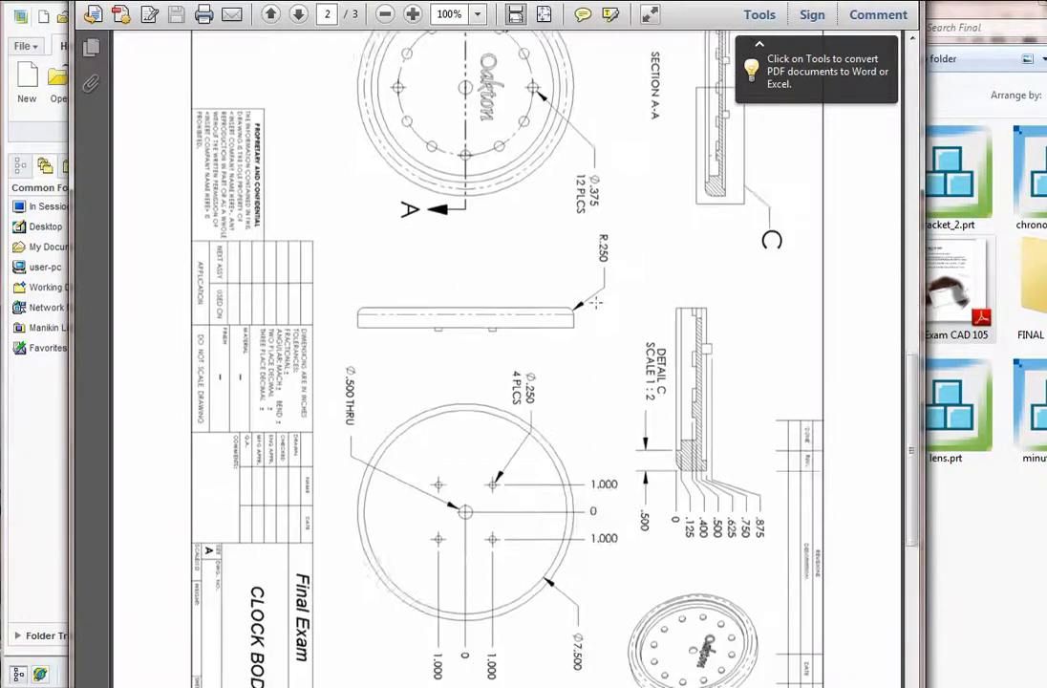
pyautogui.scroll(-2, 595, 322)
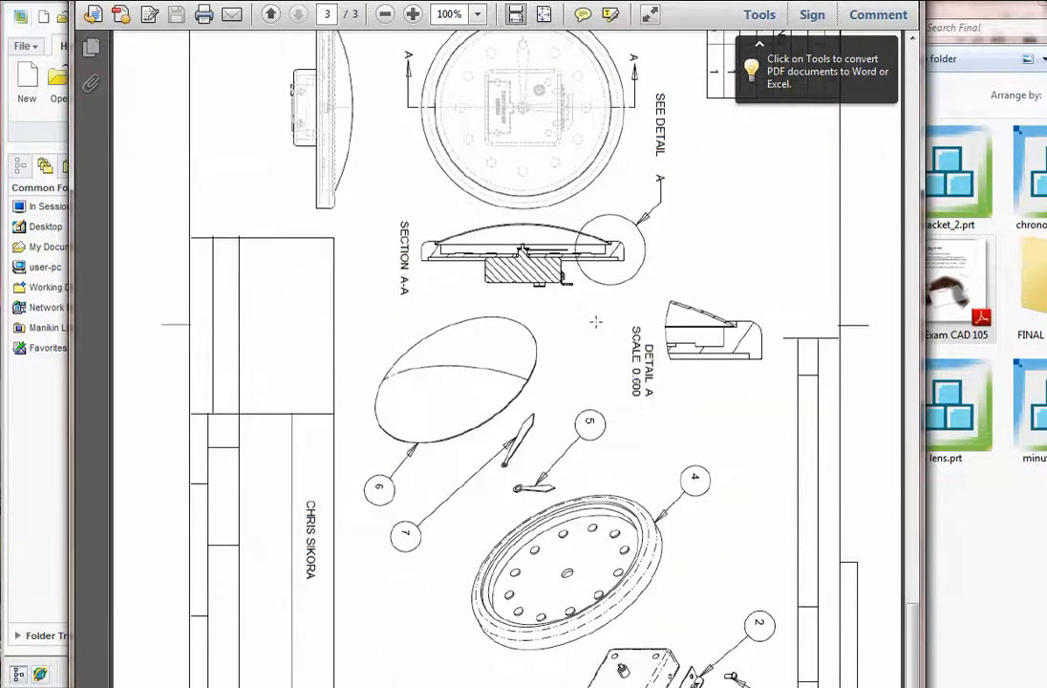
pyautogui.scroll(20, 595, 322)
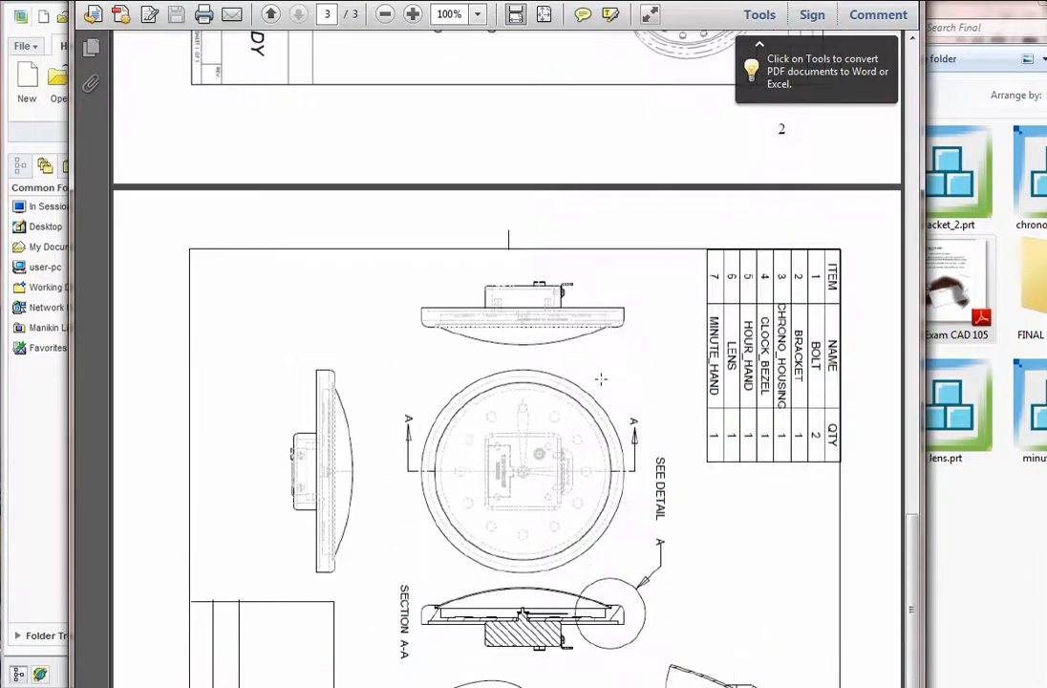
pyautogui.scroll(6, 600, 391)
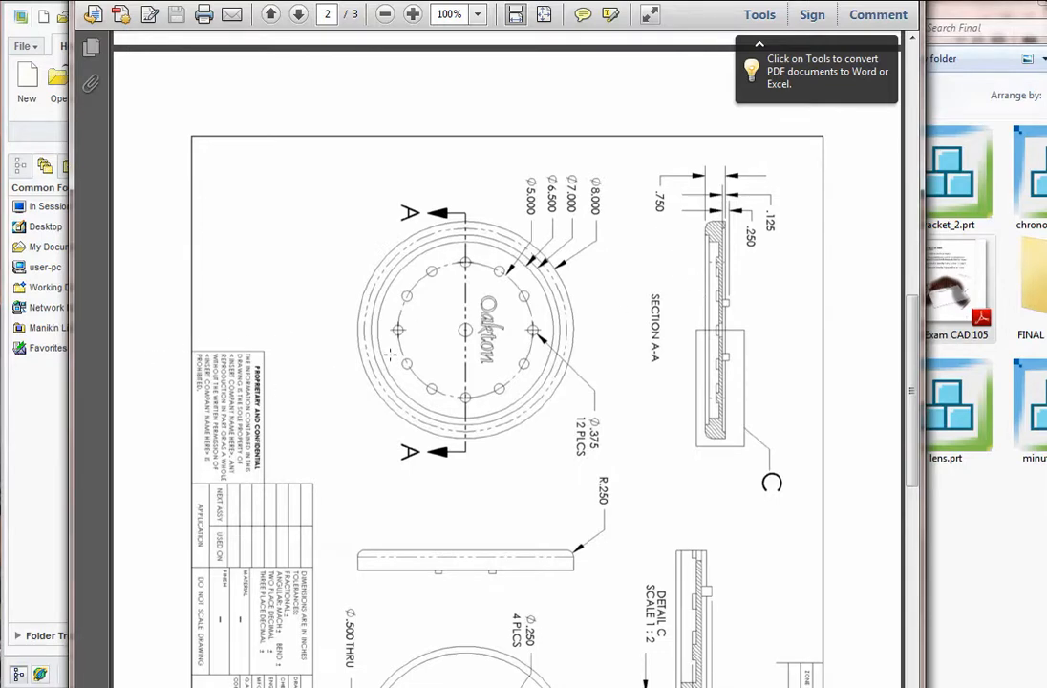
pyautogui.scroll(-5, 495, 429)
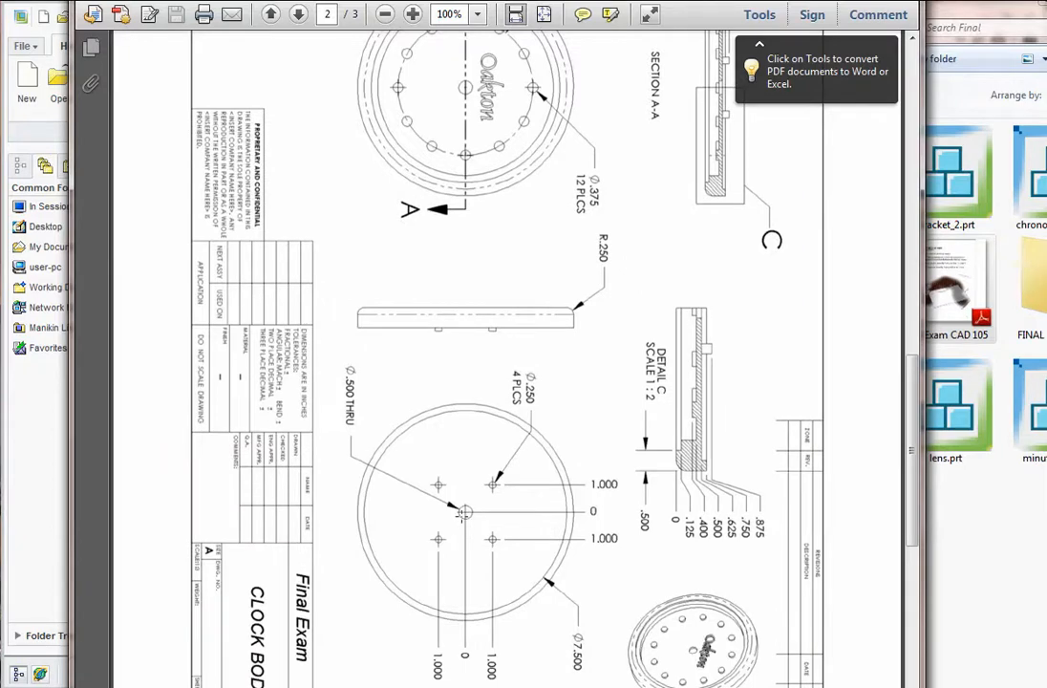
# - Switch to Creo Parametric and create a new solid part named CLOCK_BODY with the default template
pyautogui.click(20, 451)
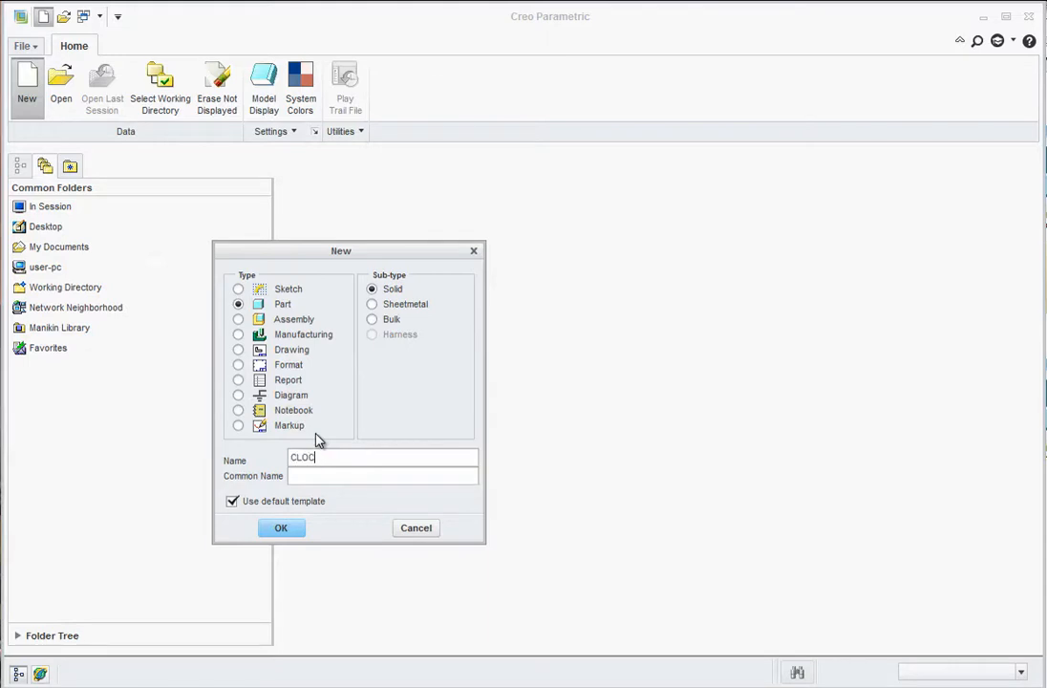
pyautogui.write('CLOCK_BODY')
pyautogui.click(281, 531)
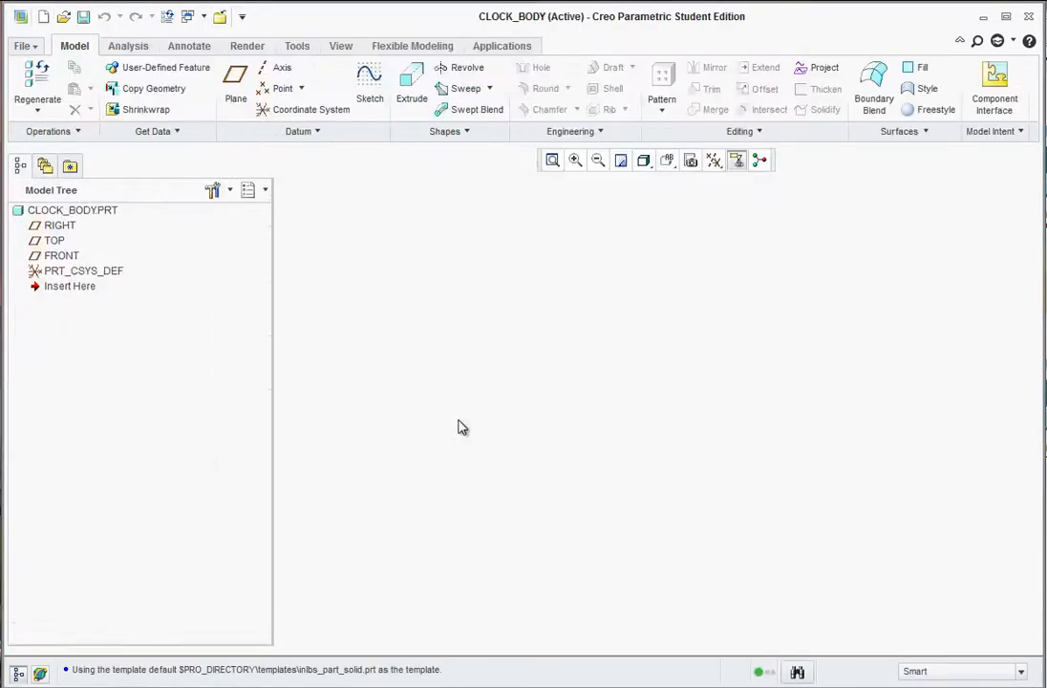
# - Start a sketch on the FRONT datum plane and orient the view to FRONT
pyautogui.click(62, 256)
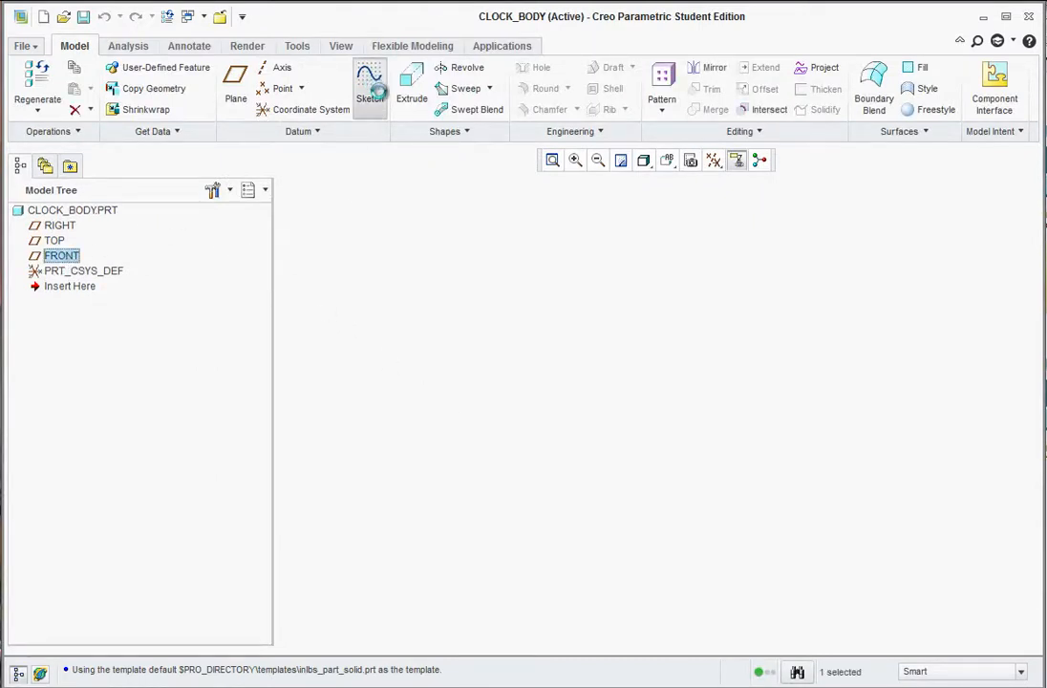
pyautogui.click(373, 90)
pyautogui.click(644, 159)
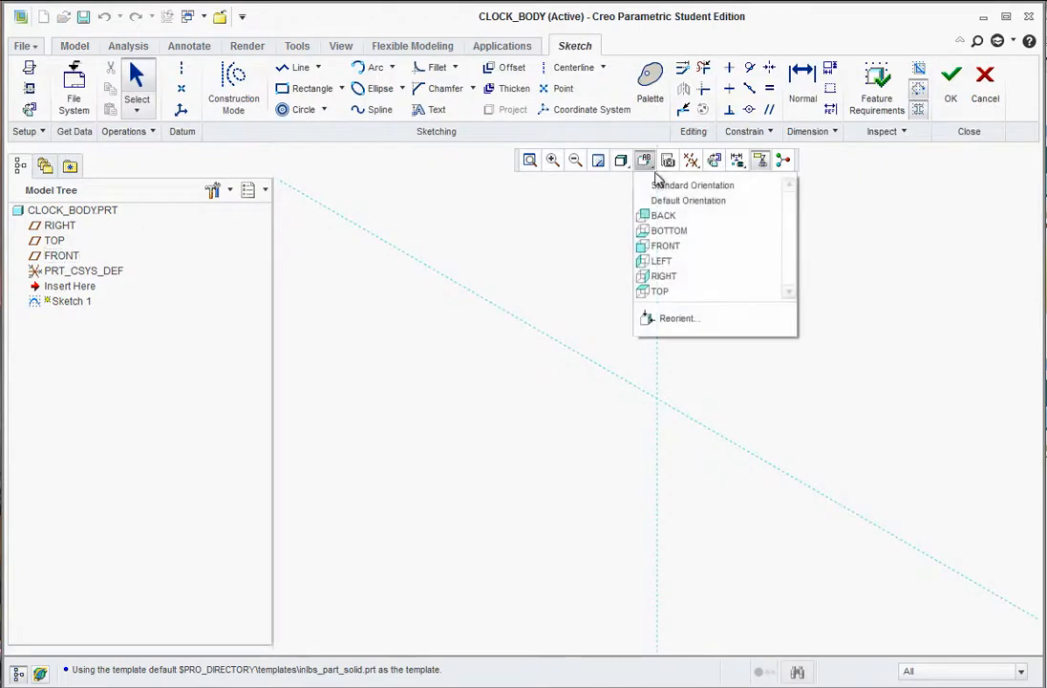
pyautogui.click(664, 246)
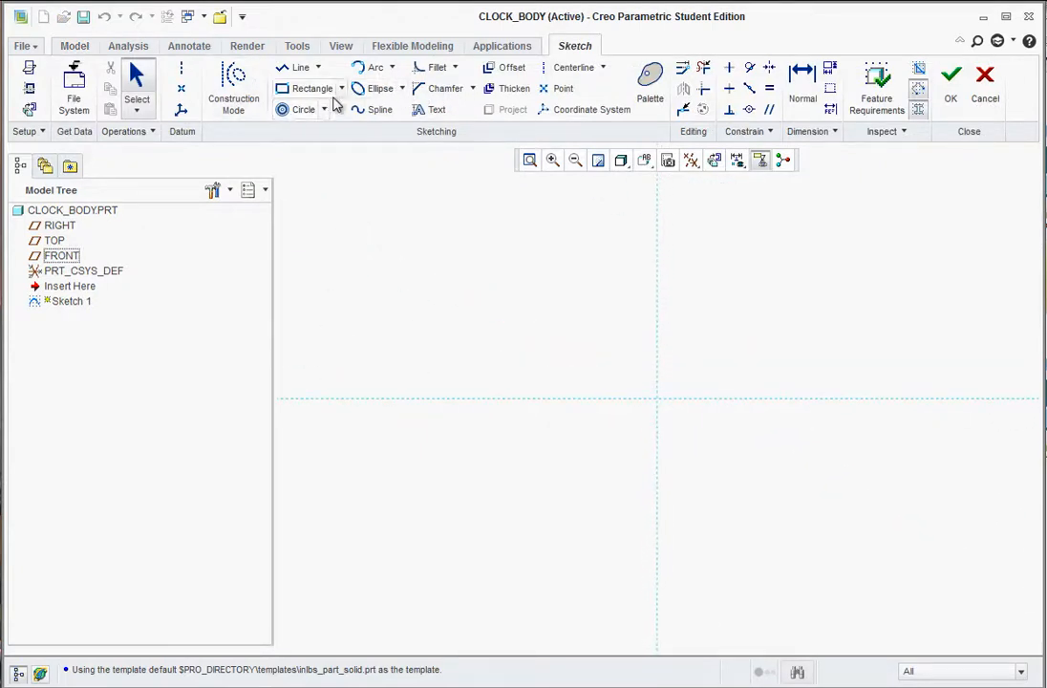
# - Sketch a center-and-point circle at the intersection of the reference lines and set its diameter to 8
pyautogui.click(325, 111)
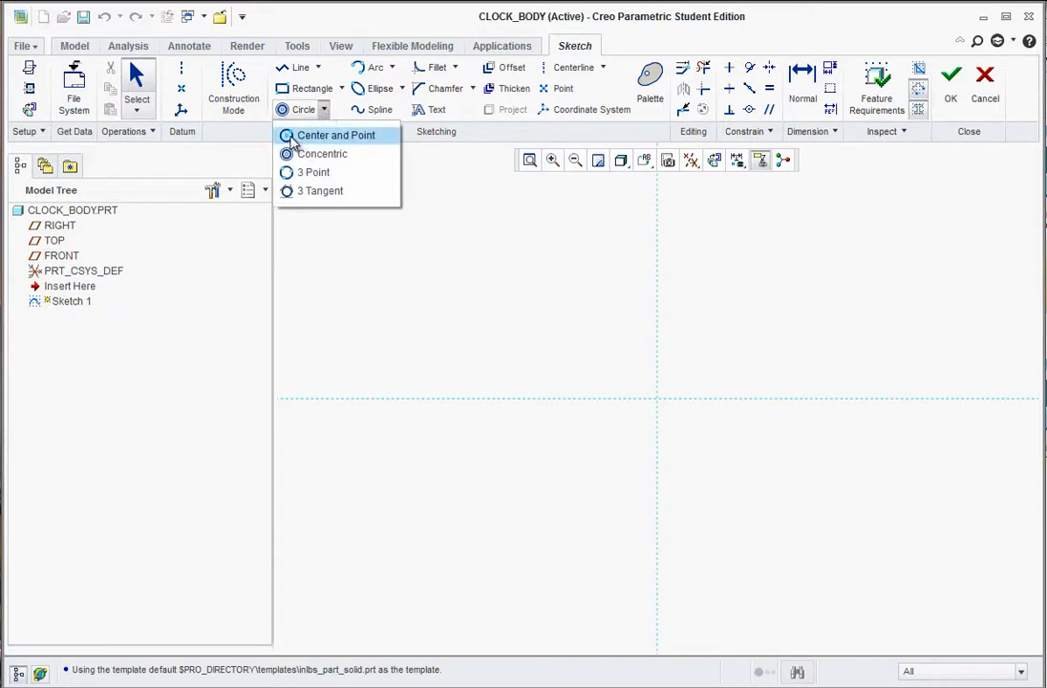
pyautogui.click(296, 139)
pyautogui.click(656, 398)
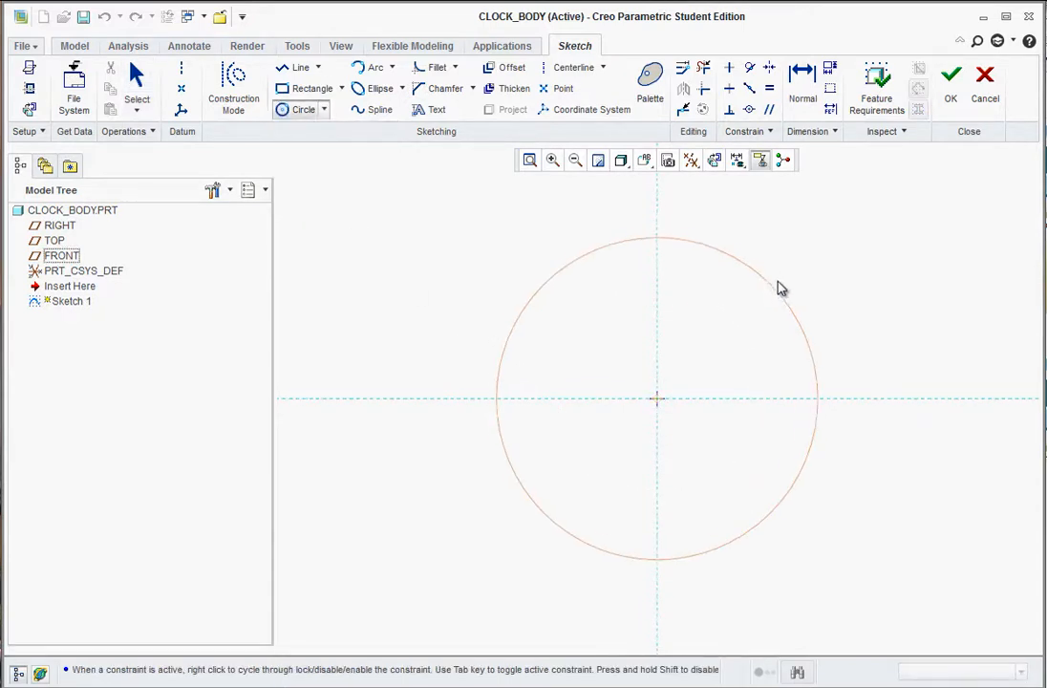
pyautogui.click(781, 287)
pyautogui.middleClick(732, 344)
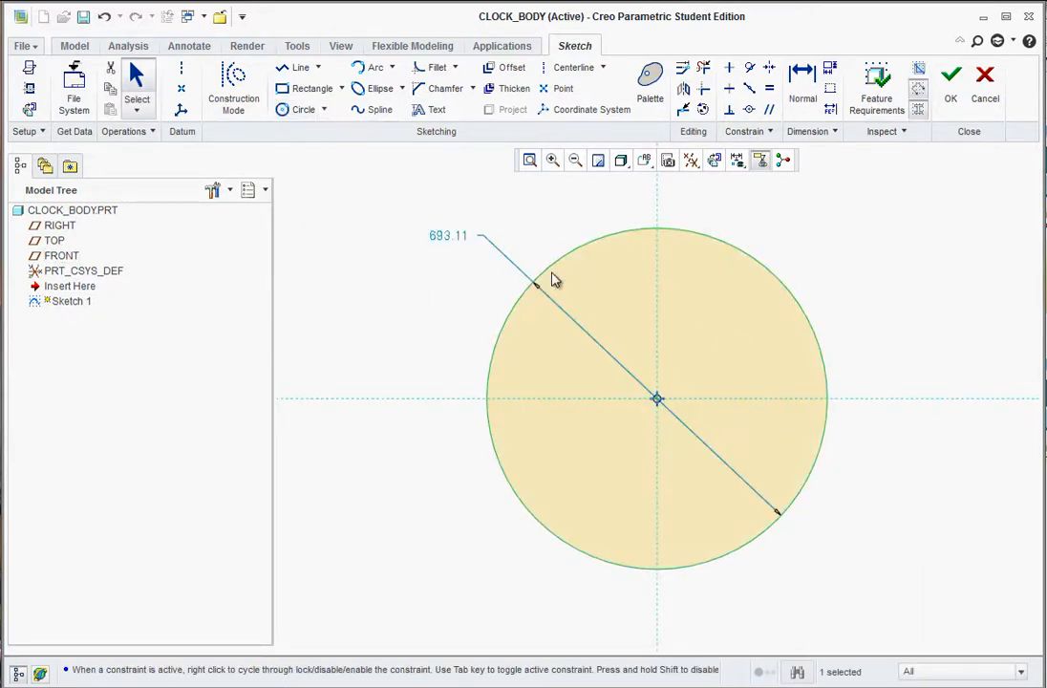
pyautogui.doubleClick(444, 235)
pyautogui.write('8')
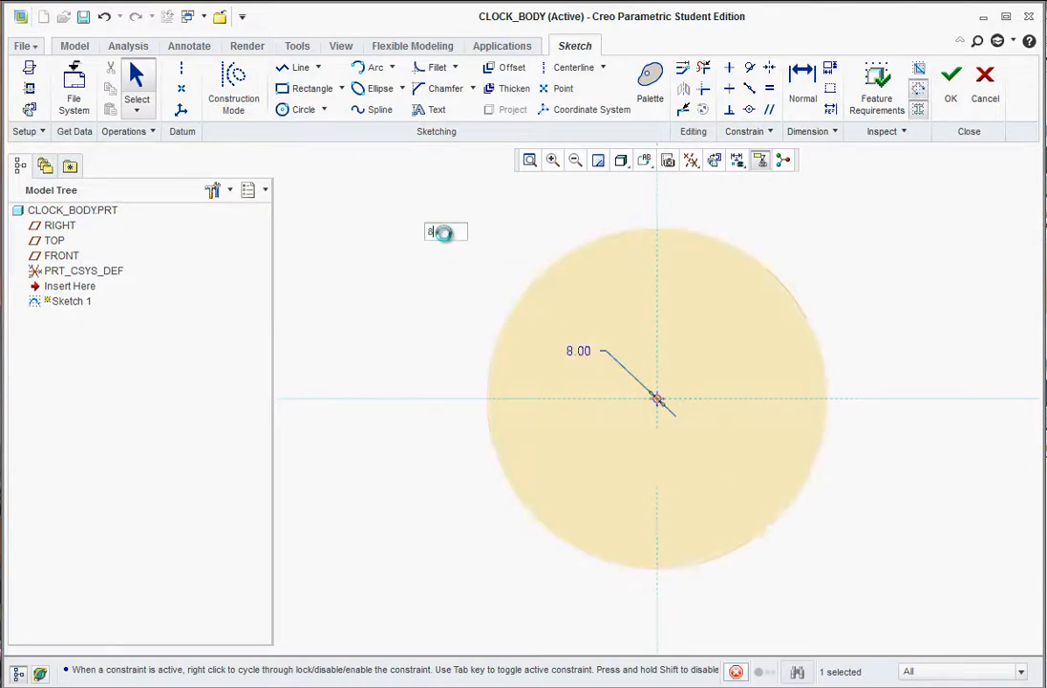
pyautogui.press('Return')
# - Add a small circle at the center of the large one, set its diameter to 0.5 and move the dimension outside the disc
pyautogui.click(286, 109)
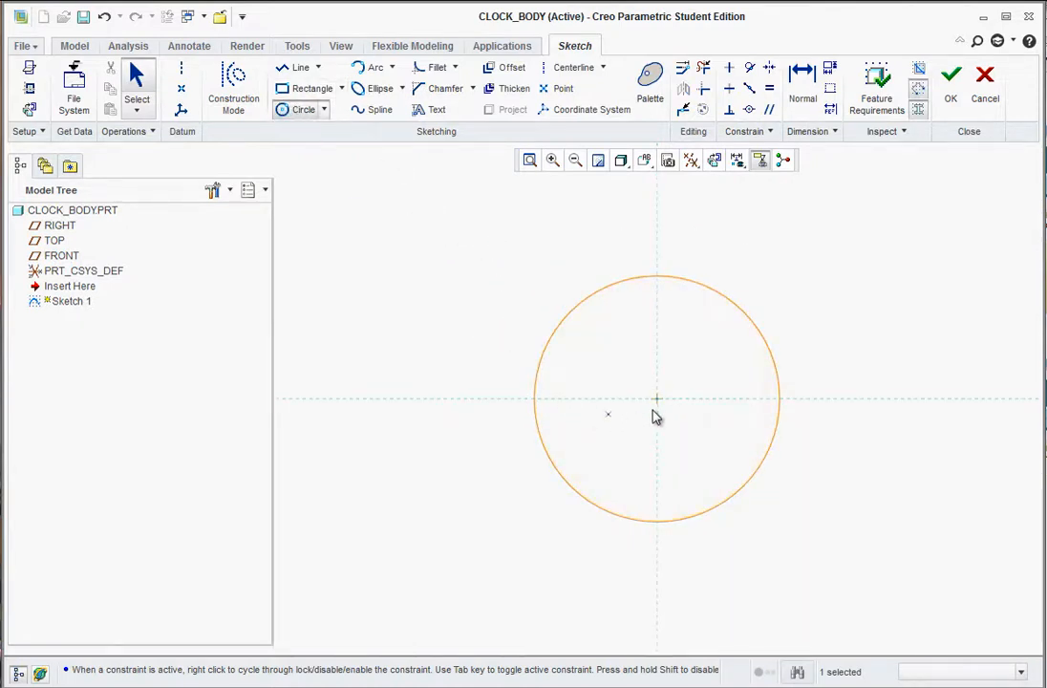
pyautogui.middleClick(703, 363)
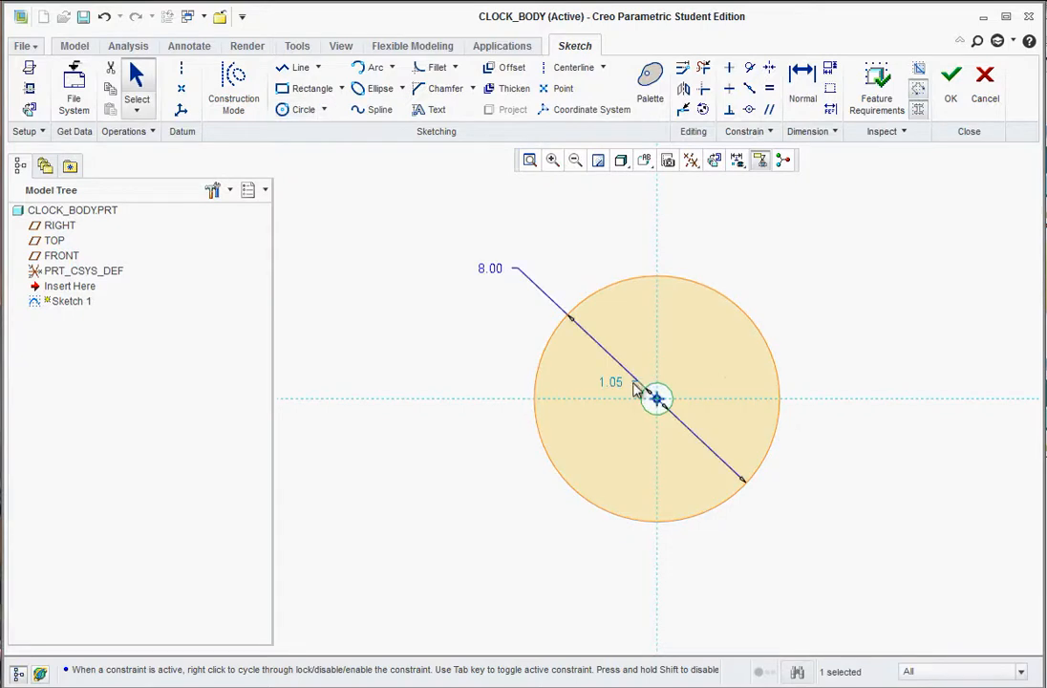
pyautogui.doubleClick(611, 383)
pyautogui.write('.5')
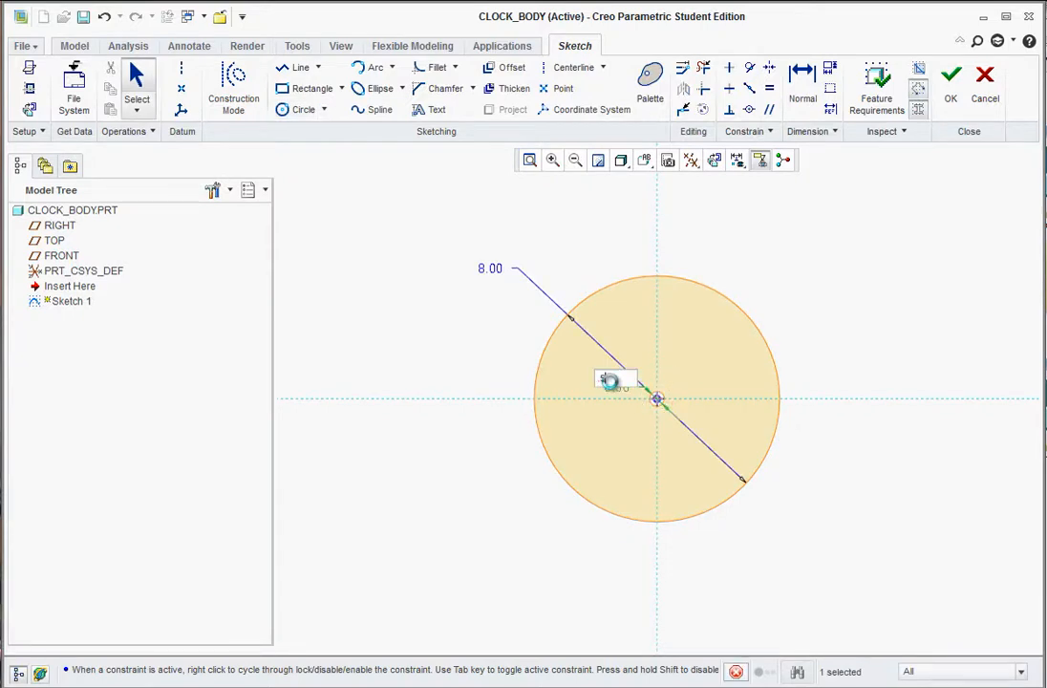
pyautogui.press('Return')
pyautogui.moveTo(618, 395); pyautogui.dragTo(514, 307)
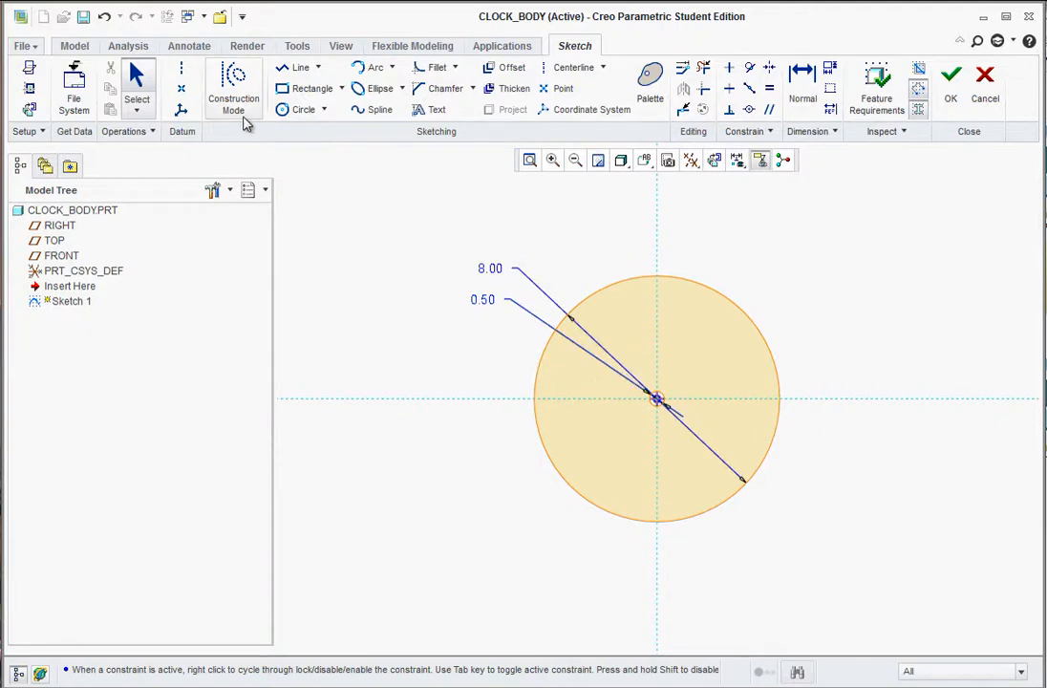
# - Finish the sketch and extrude the two-circle profile to a depth of 0.75
pyautogui.click(942, 95)
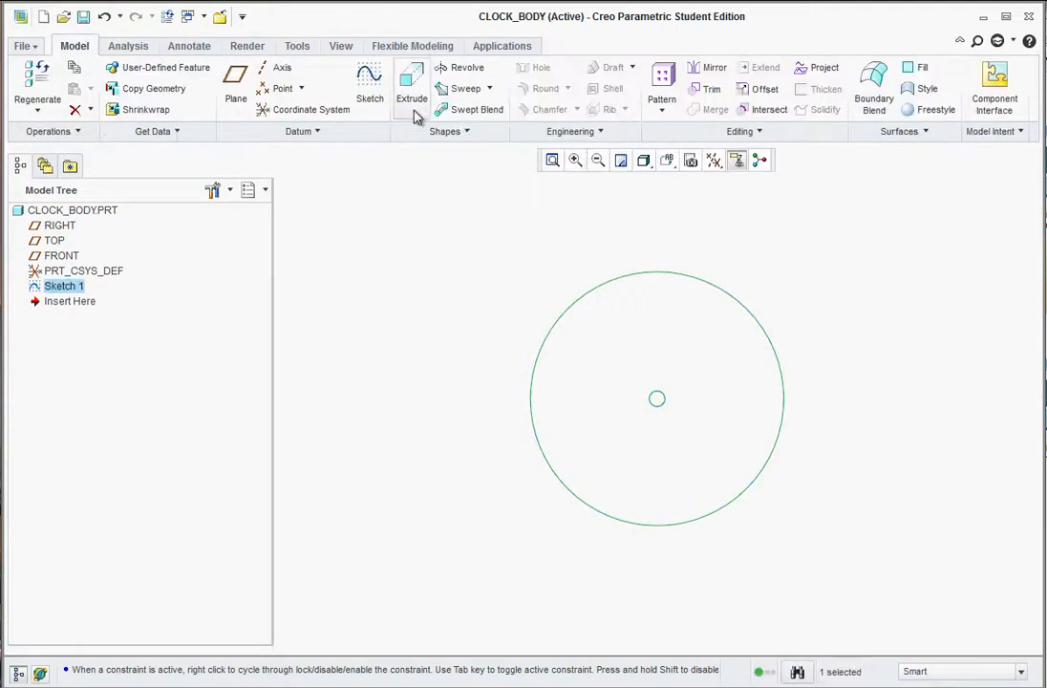
pyautogui.click(409, 97)
pyautogui.moveTo(537, 308); pyautogui.dragTo(520, 327, button='middle')
pyautogui.click(552, 160)
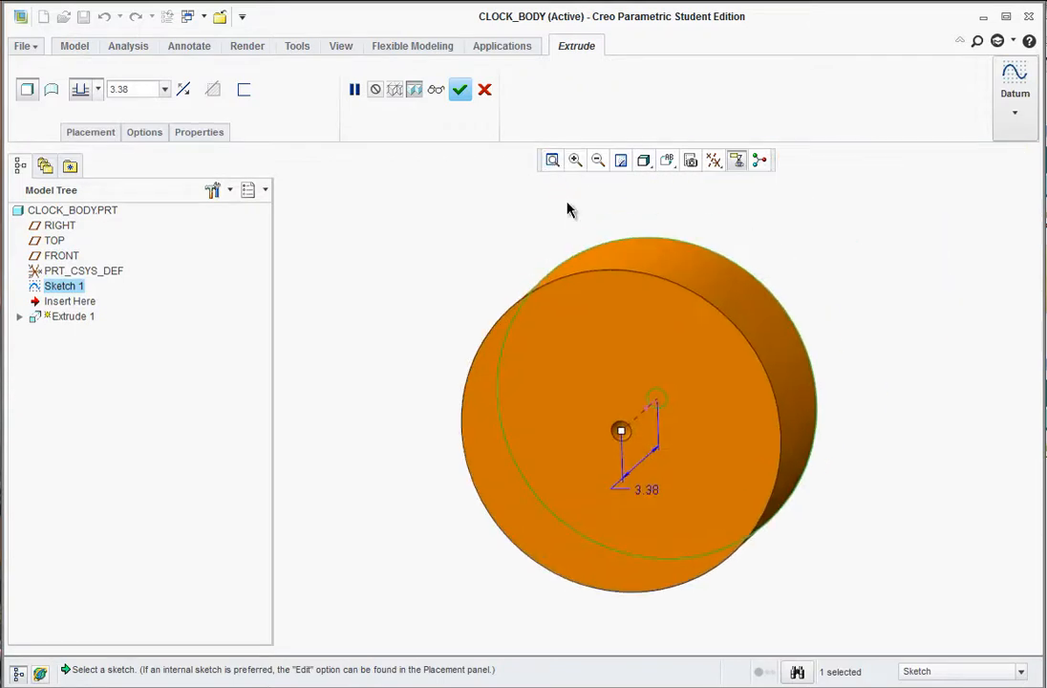
pyautogui.doubleClick(647, 488)
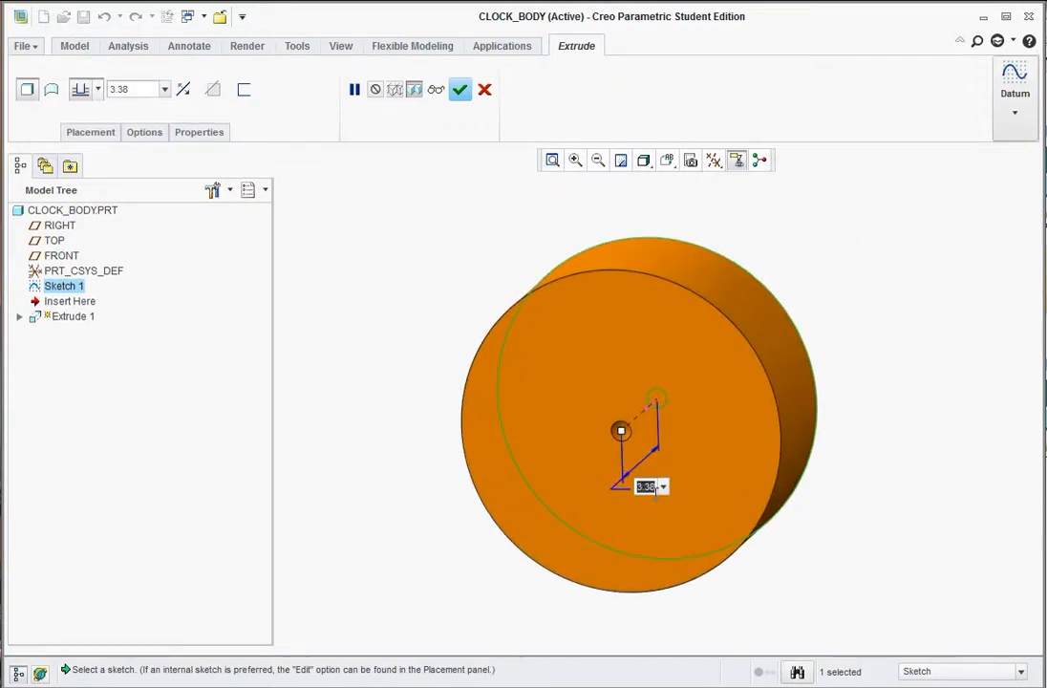
pyautogui.write('0.75')
pyautogui.press('Return')
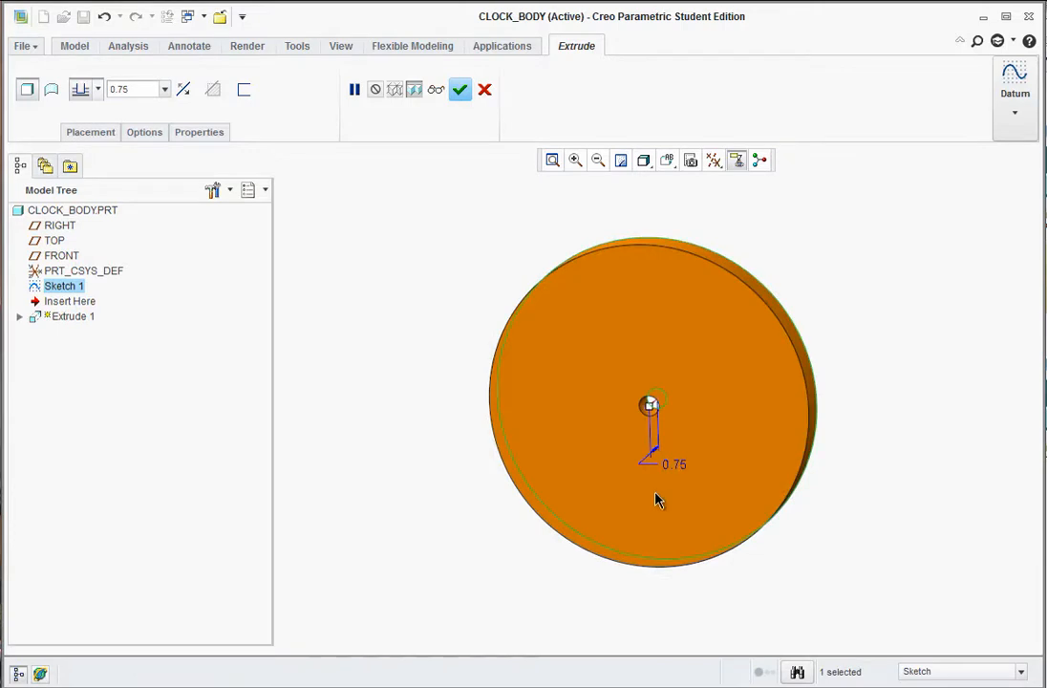
pyautogui.middleClick(659, 497)
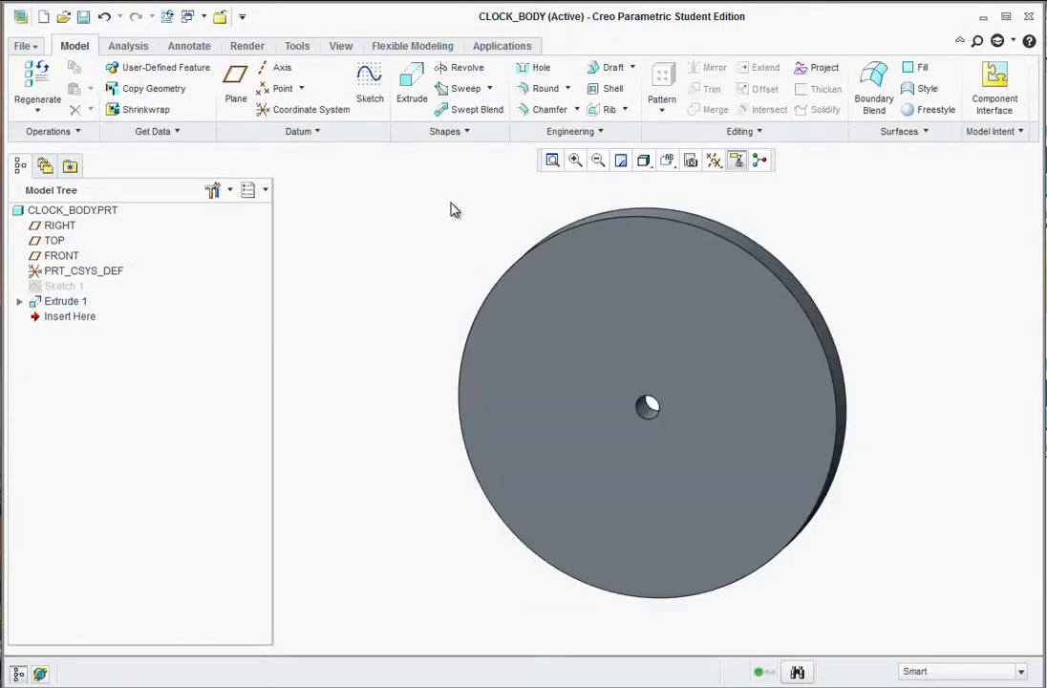
# - Round the disc's front outer edge with a radius of 0.25
pyautogui.click(540, 90)
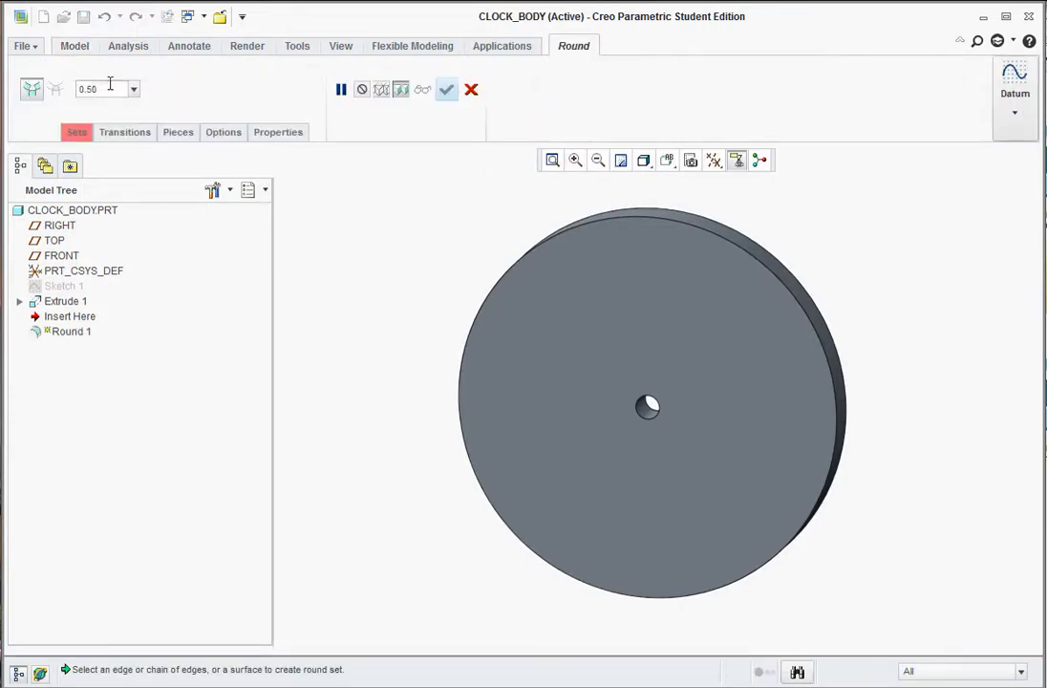
pyautogui.doubleClick(109, 87)
pyautogui.write('0.25')
pyautogui.press('Return')
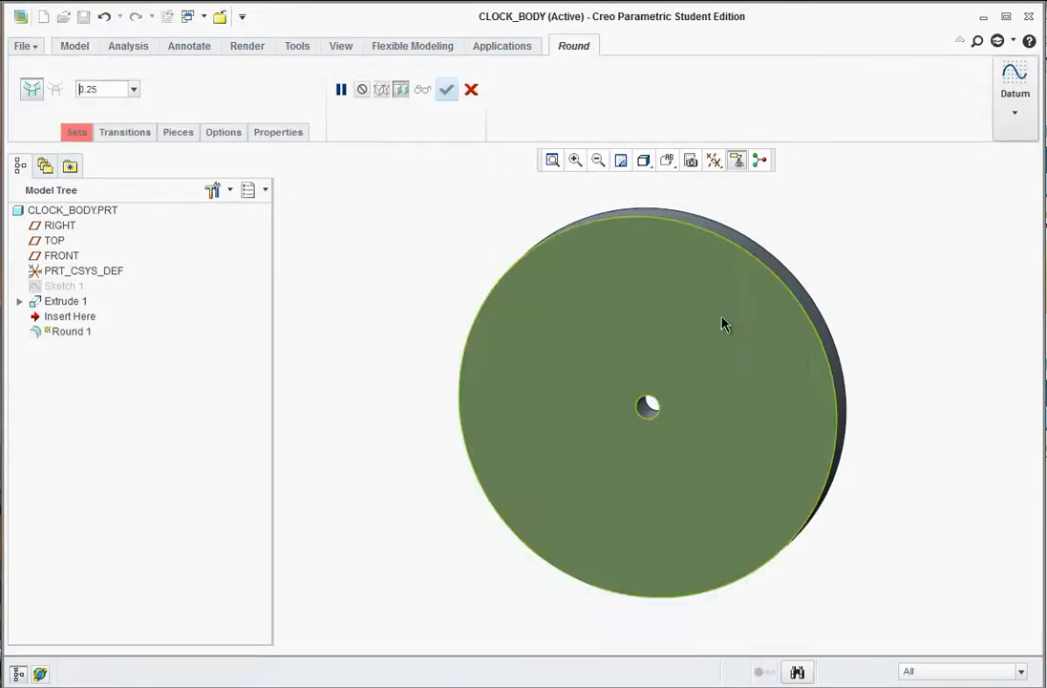
pyautogui.click(799, 308)
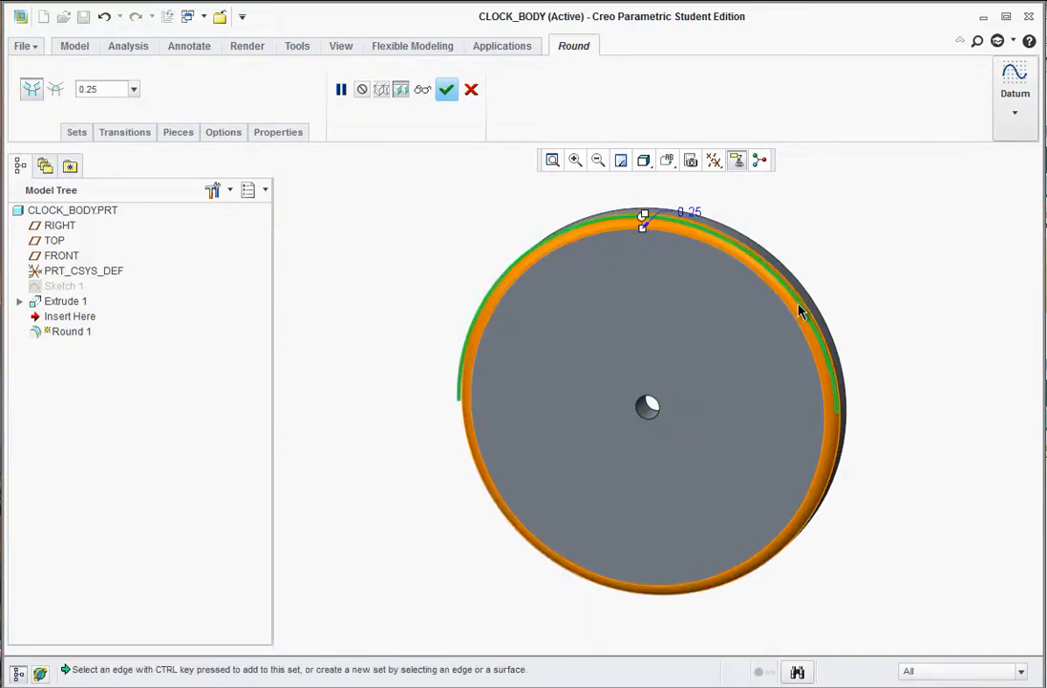
pyautogui.middleClick(798, 308)
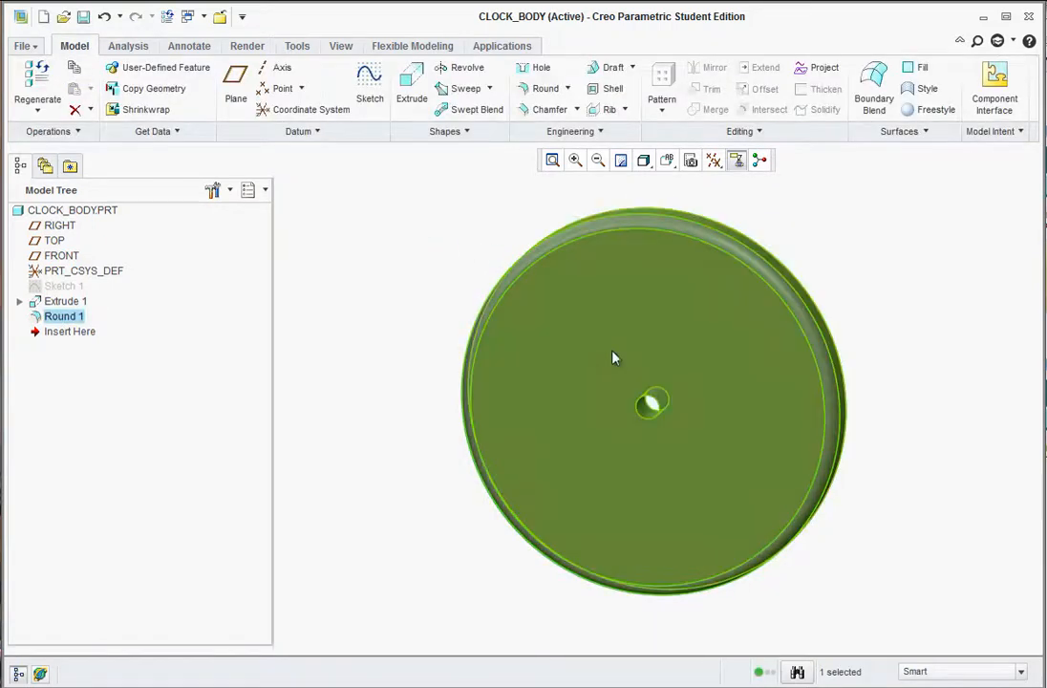
# - Sketch a circle on the disc's front face, centered on the hole, set its diameter to 7 and finish the sketch
pyautogui.click(649, 316)
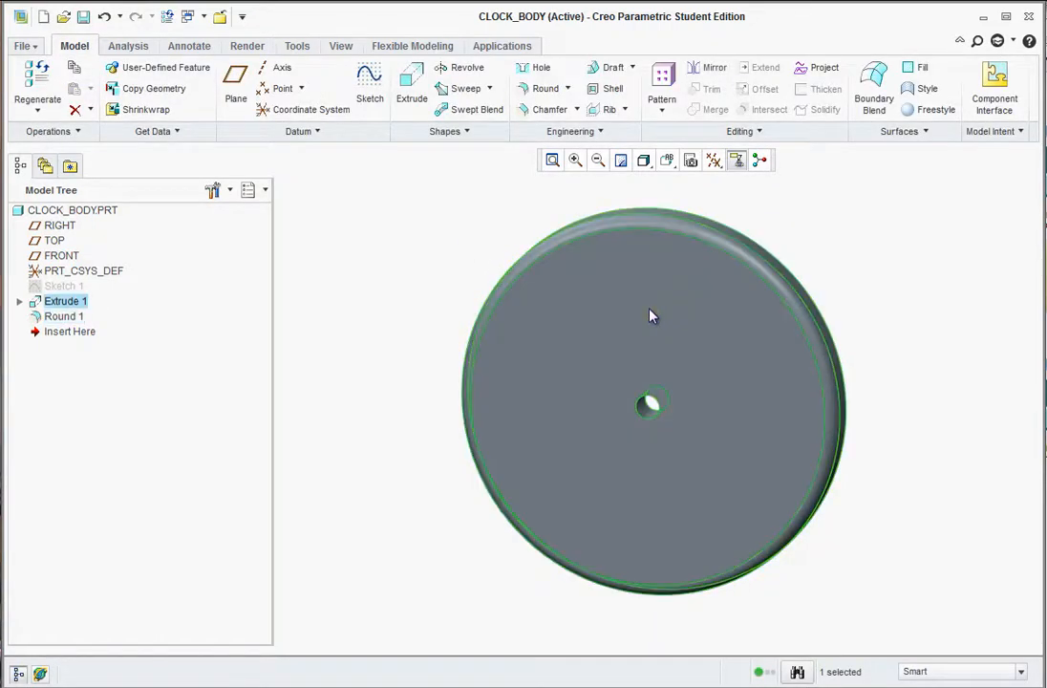
pyautogui.click(378, 82)
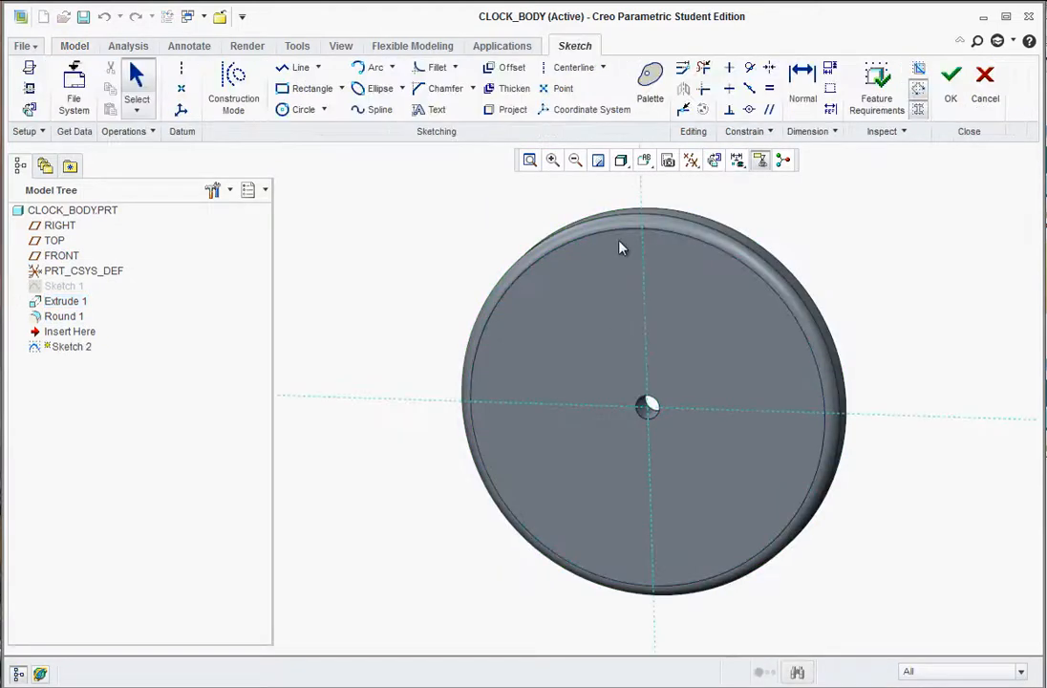
pyautogui.click(296, 109)
pyautogui.click(650, 407)
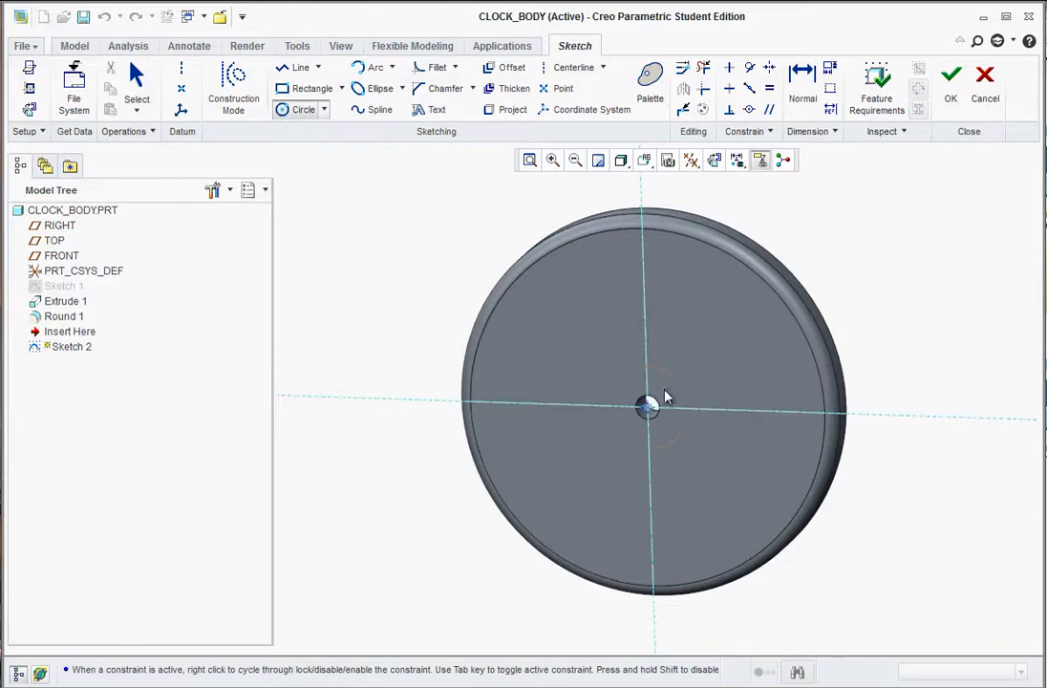
pyautogui.click(745, 294)
pyautogui.middleClick(697, 336)
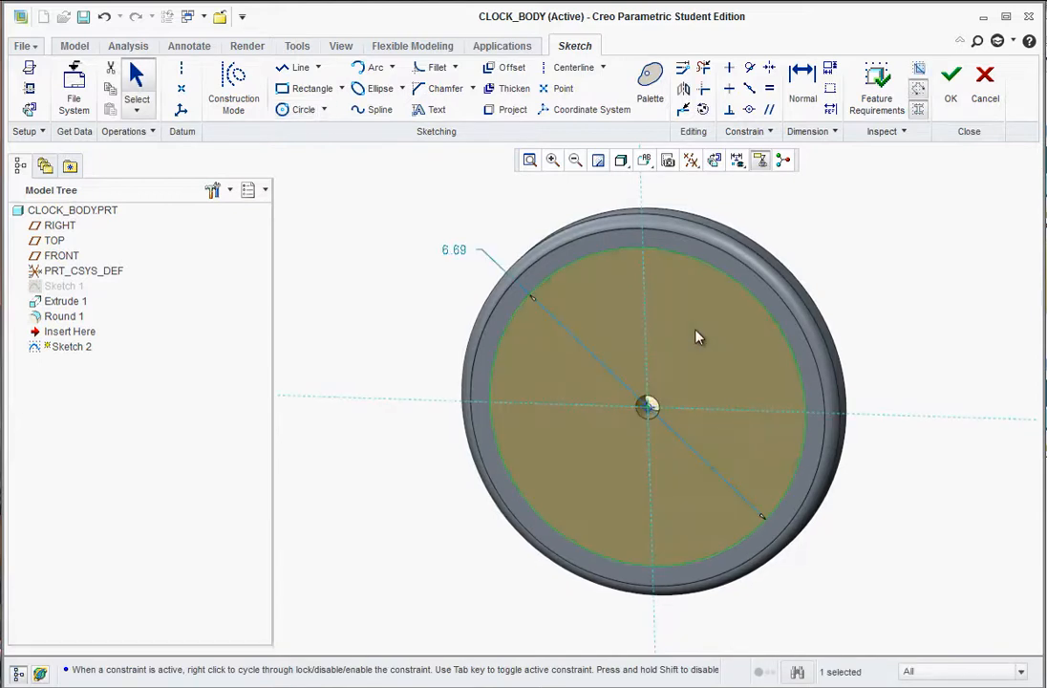
pyautogui.doubleClick(455, 252)
pyautogui.write('7')
pyautogui.press('Return')
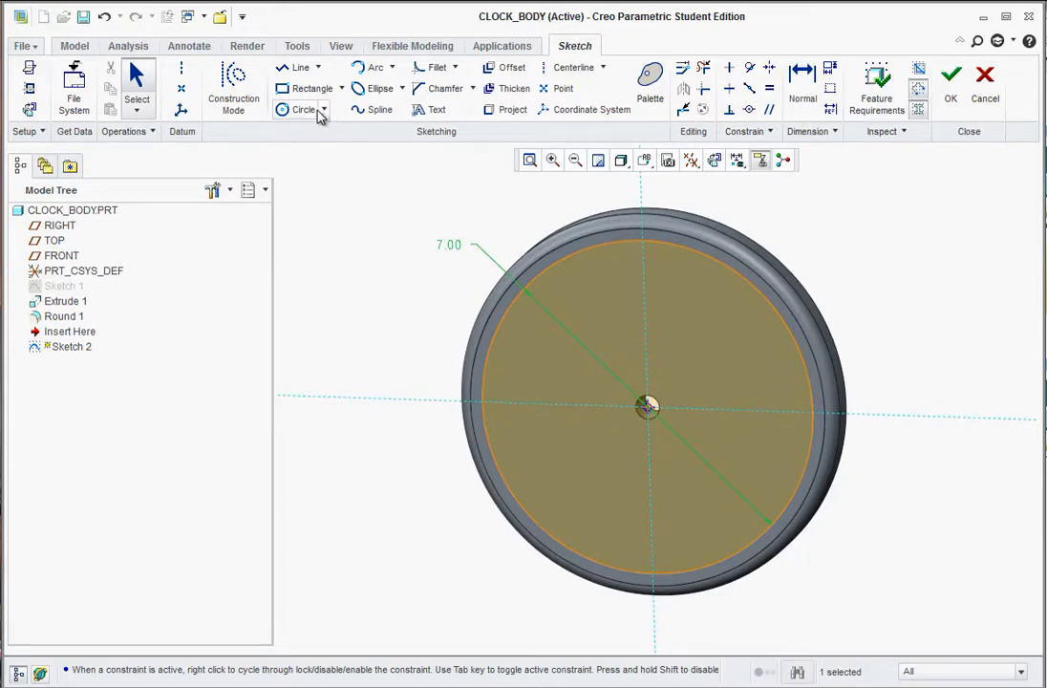
pyautogui.click(951, 84)
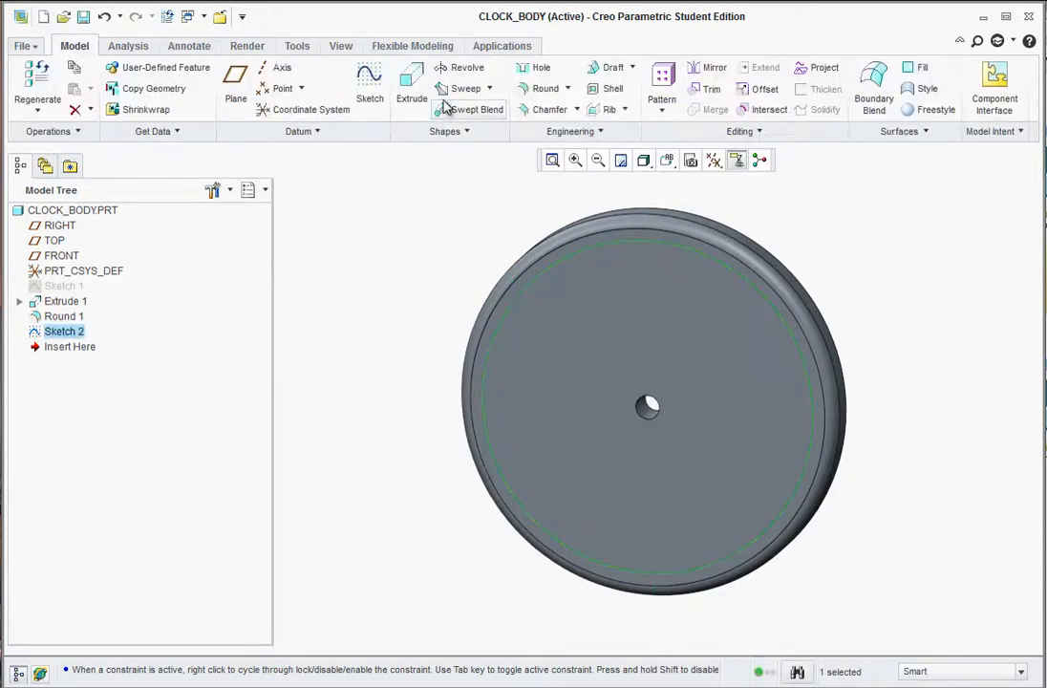
# - Start extruding the 7-diameter circle, direct it into the disc and check the recess depth in the exam PDF
pyautogui.click(412, 84)
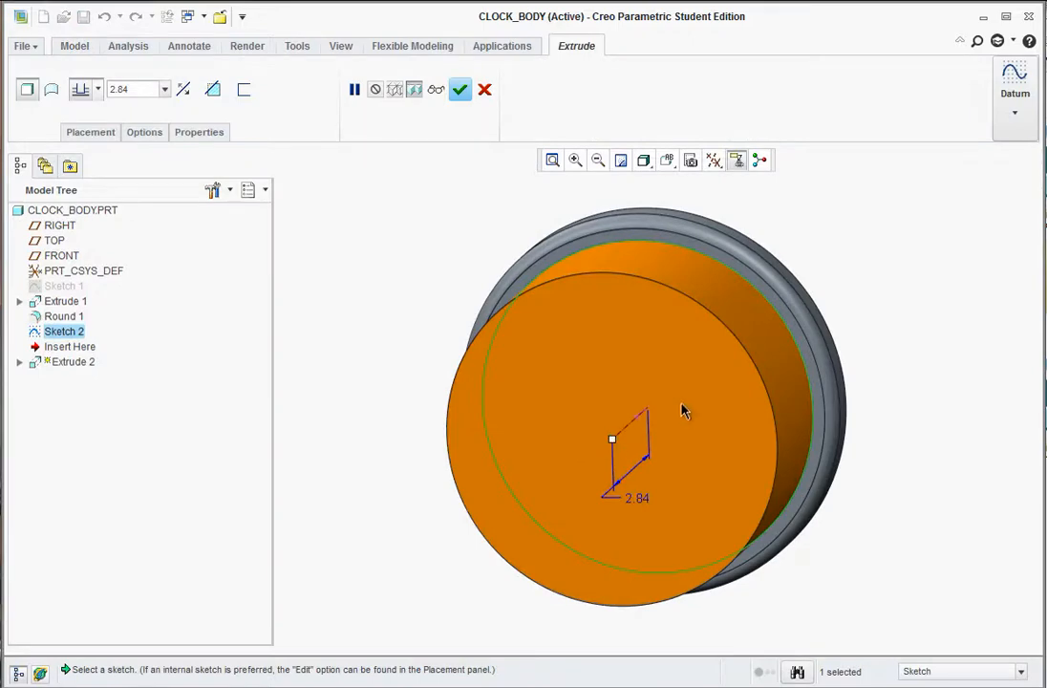
pyautogui.click(640, 420)
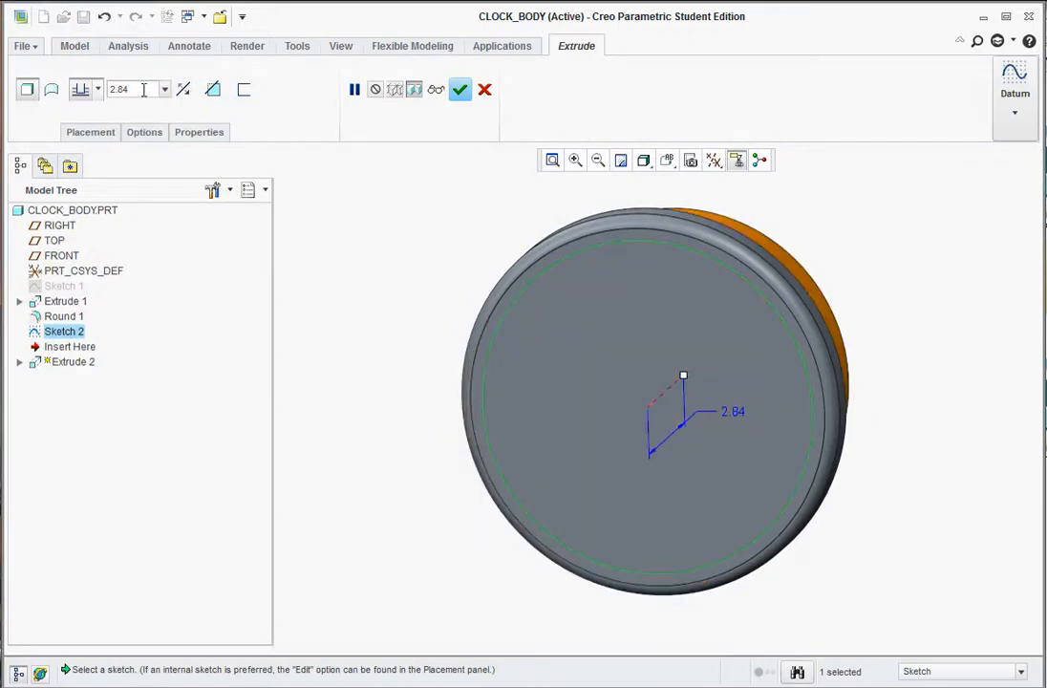
pyautogui.doubleClick(143, 89)
pyautogui.hotkey('alt', 'Tab')
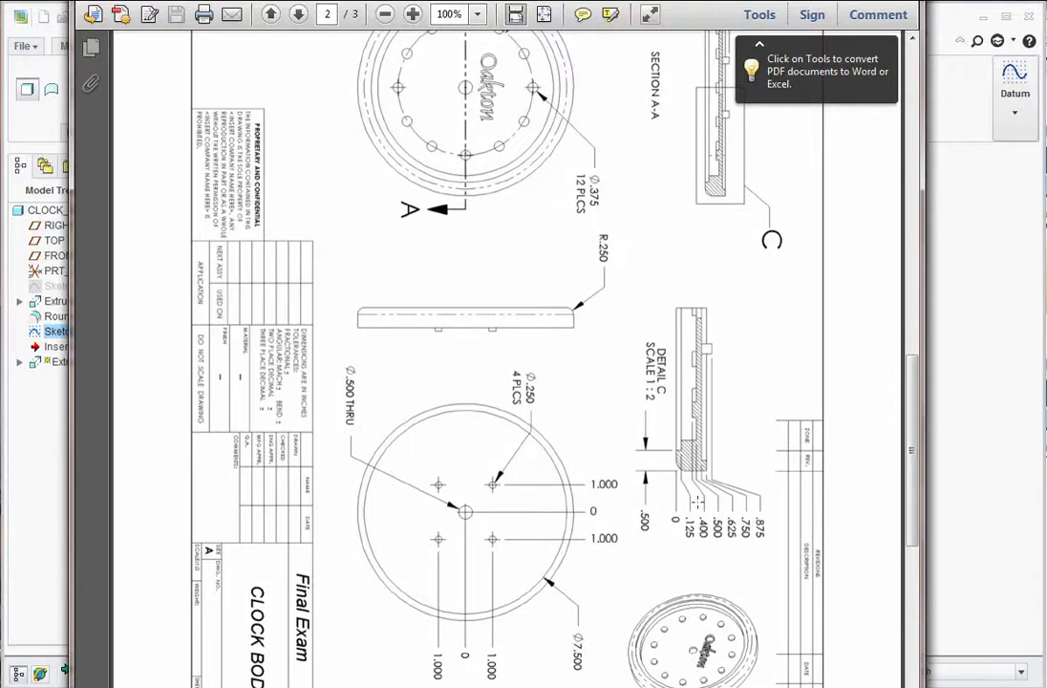
pyautogui.hotkey('alt', 'Tab')
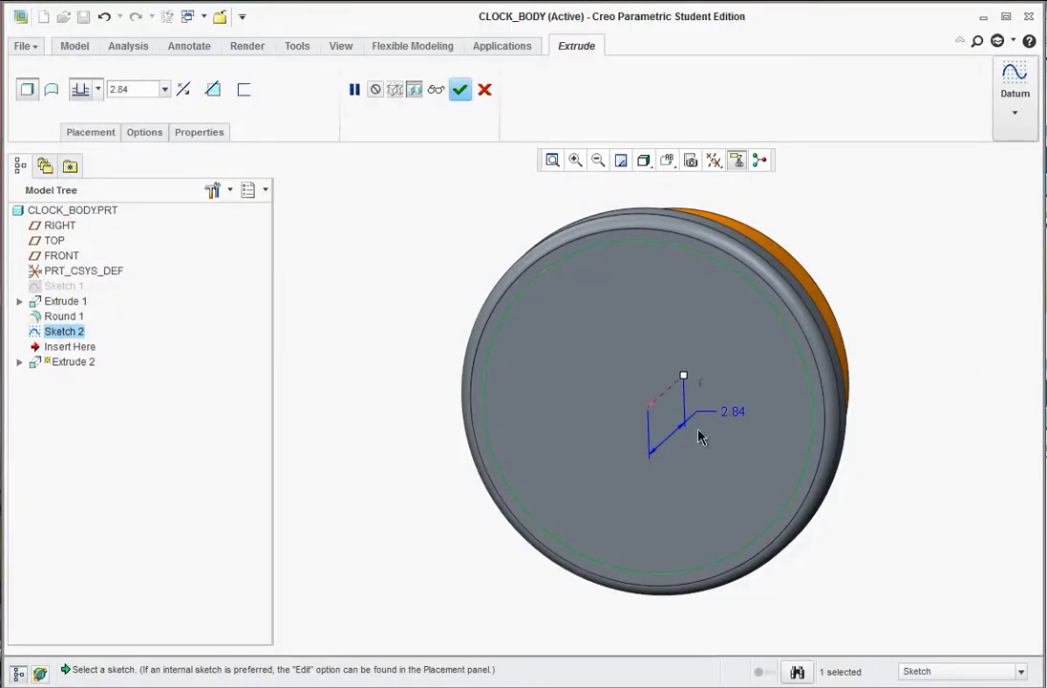
# - Make the extrusion remove material to a depth of 0.125 and complete the shallow recess
pyautogui.doubleClick(744, 413)
pyautogui.write('.125')
pyautogui.click(214, 90)
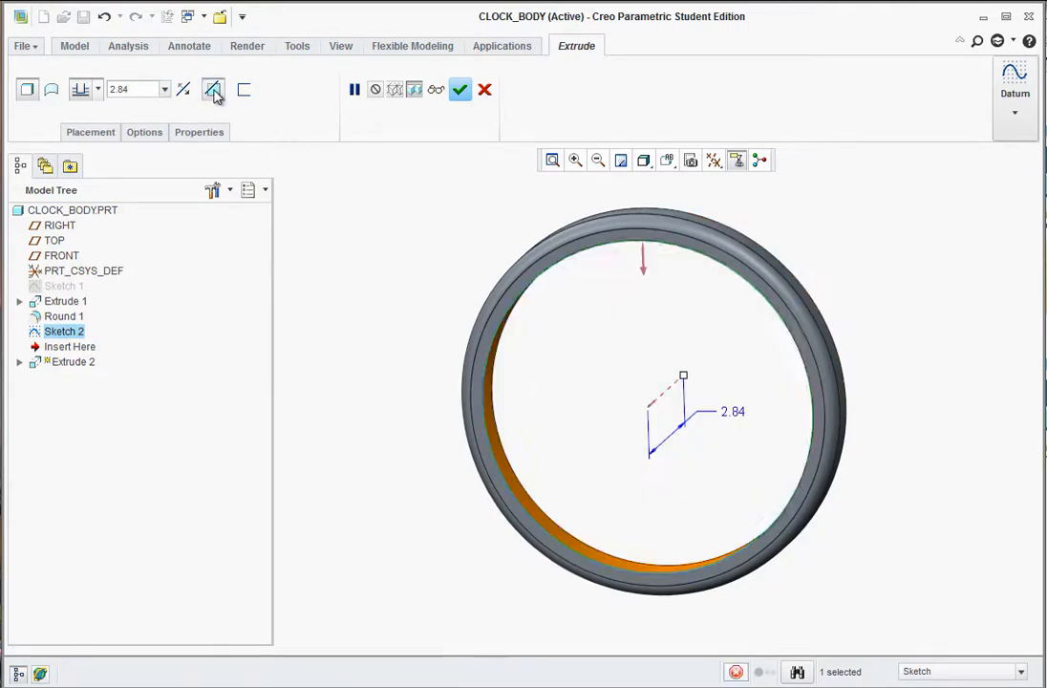
pyautogui.doubleClick(732, 412)
pyautogui.write('.125')
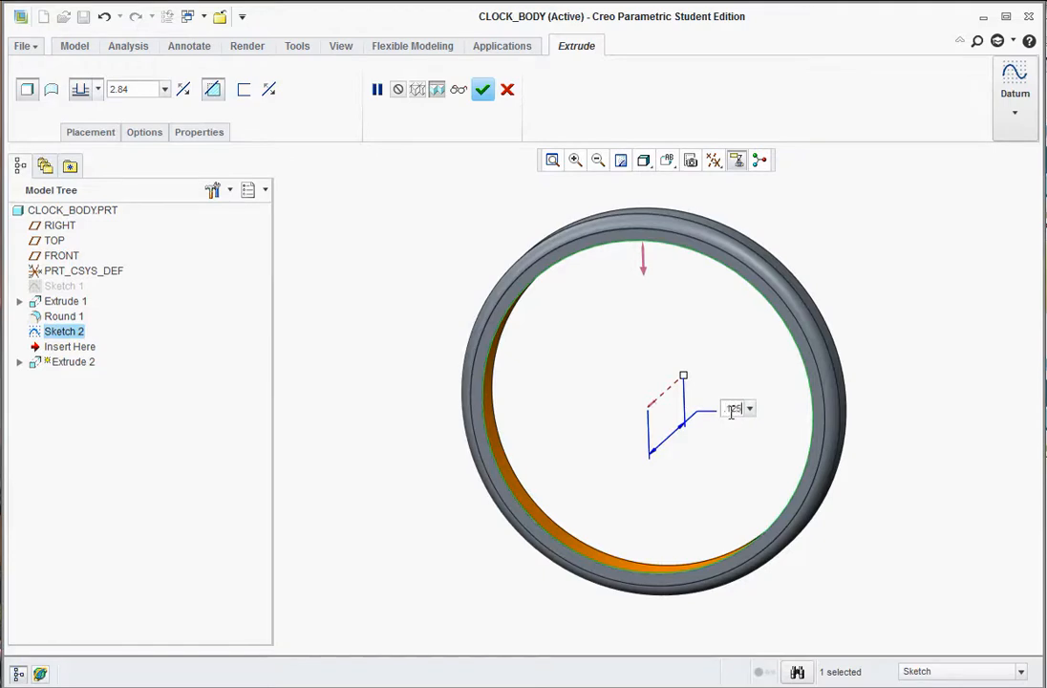
pyautogui.press('Return')
pyautogui.moveTo(717, 416); pyautogui.dragTo(707, 426, button='middle')
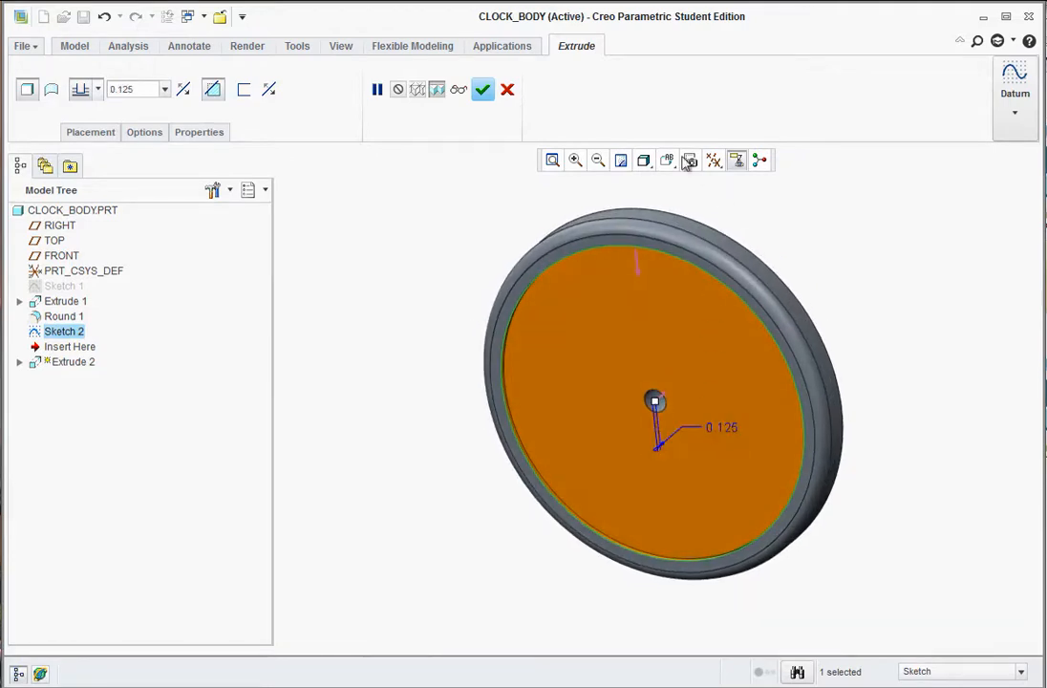
pyautogui.click(482, 90)
pyautogui.click(472, 315)
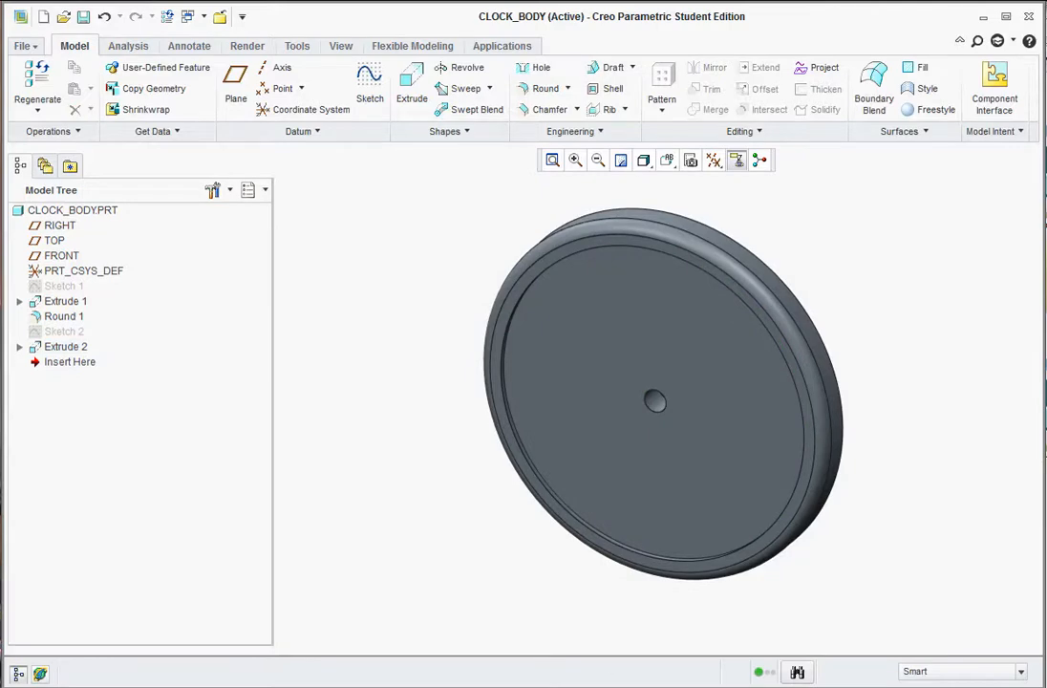
# - Check the diameters and depths in the exam PDF, then start a sketch on the front rim face in Creo with RIGHT as reference
pyautogui.click(467, 686)
pyautogui.scroll(4, 551, 205)
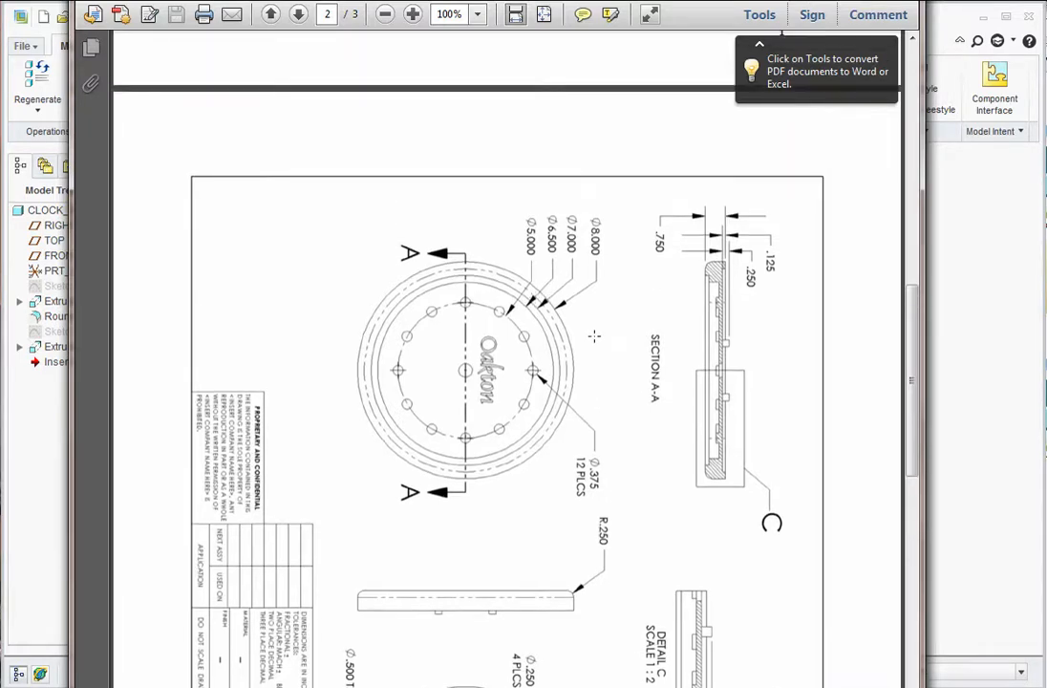
pyautogui.scroll(-4, 596, 334)
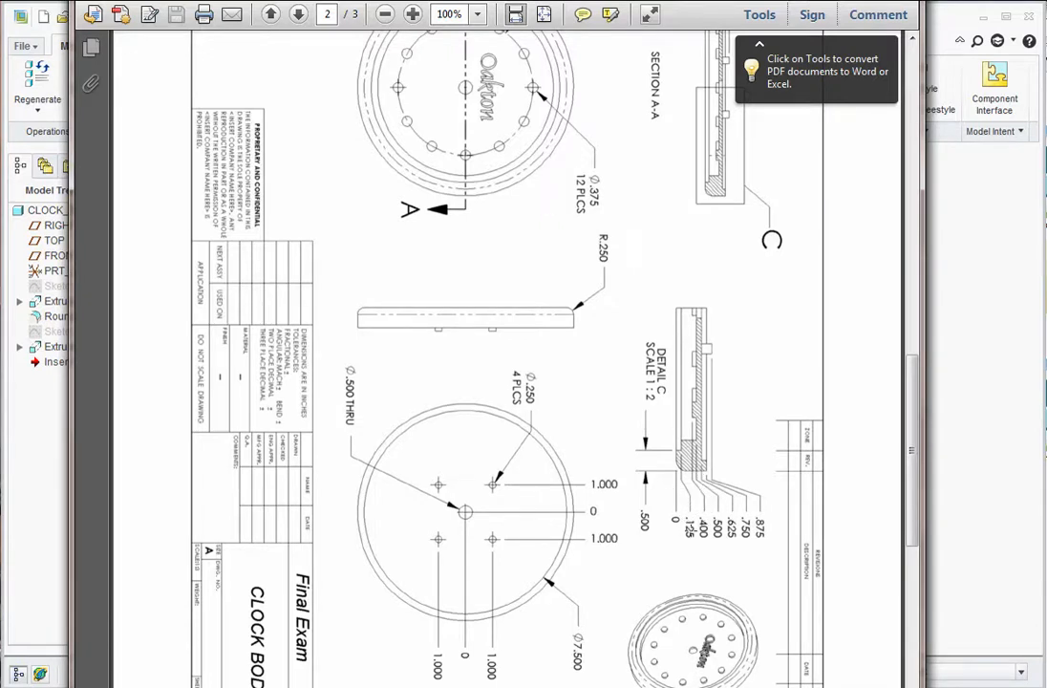
pyautogui.click(55, 437)
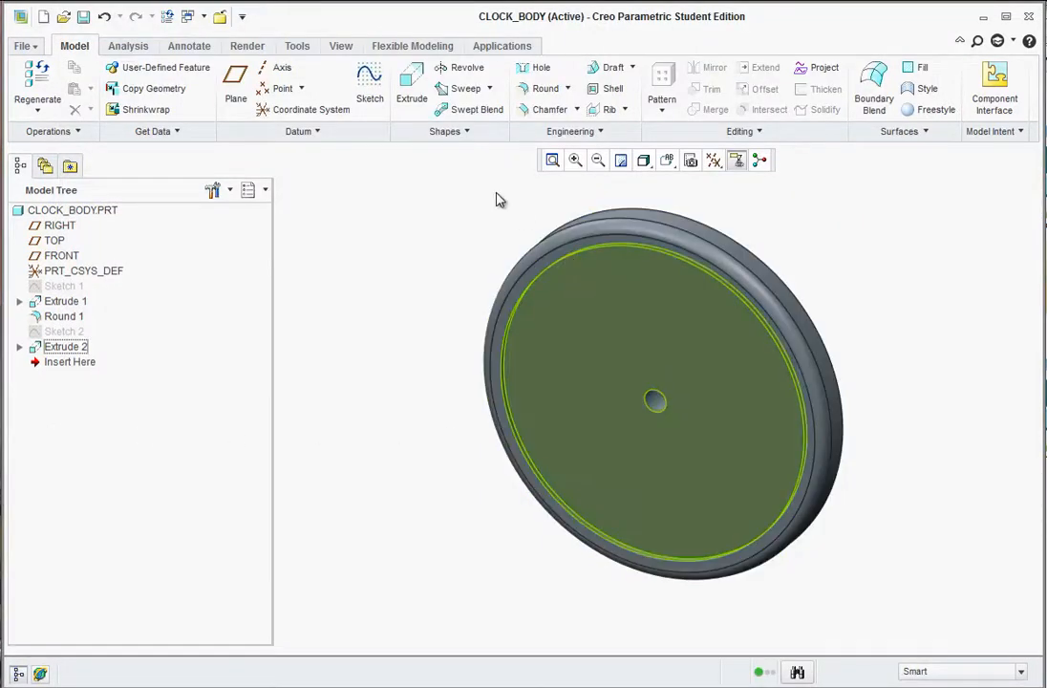
pyautogui.click(370, 86)
pyautogui.scroll(-3, 527, 288)
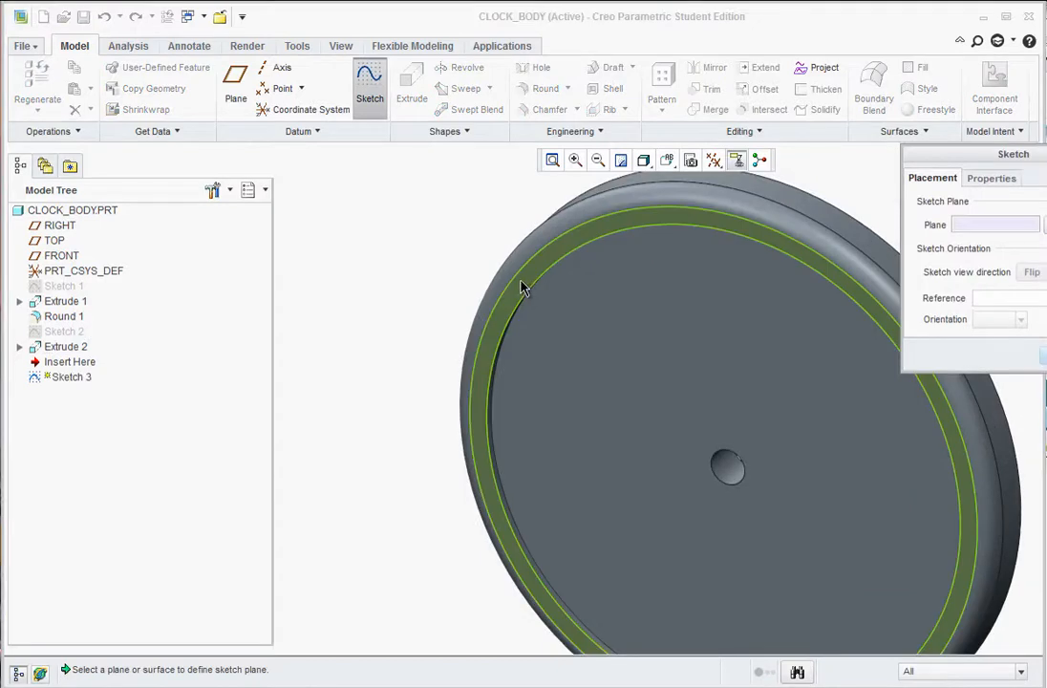
pyautogui.click(522, 288)
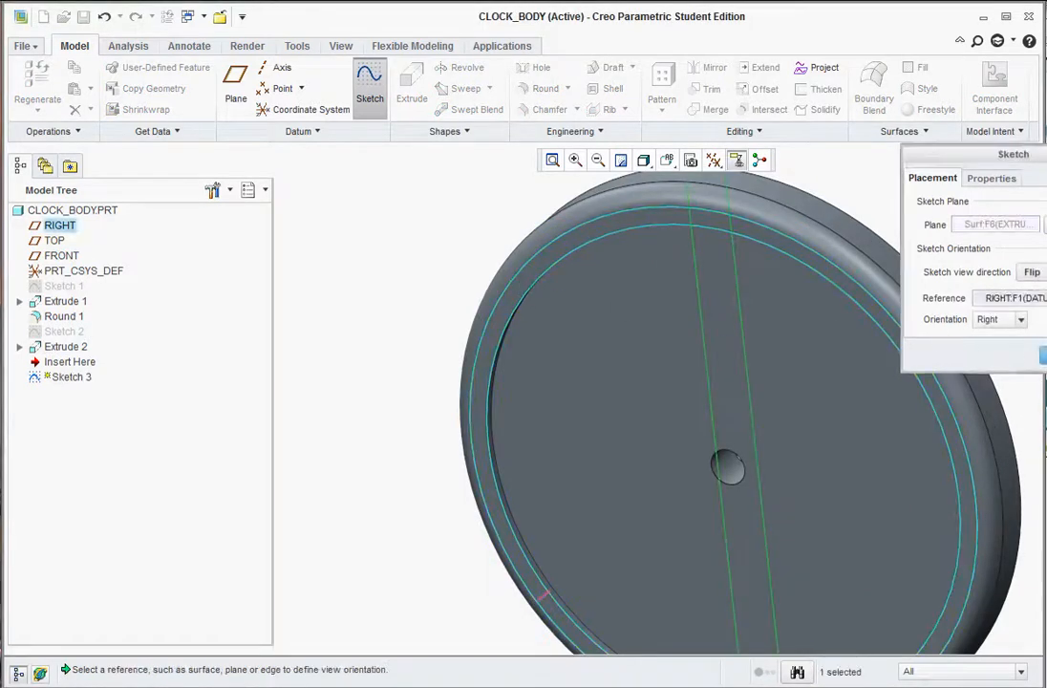
pyautogui.click(1041, 356)
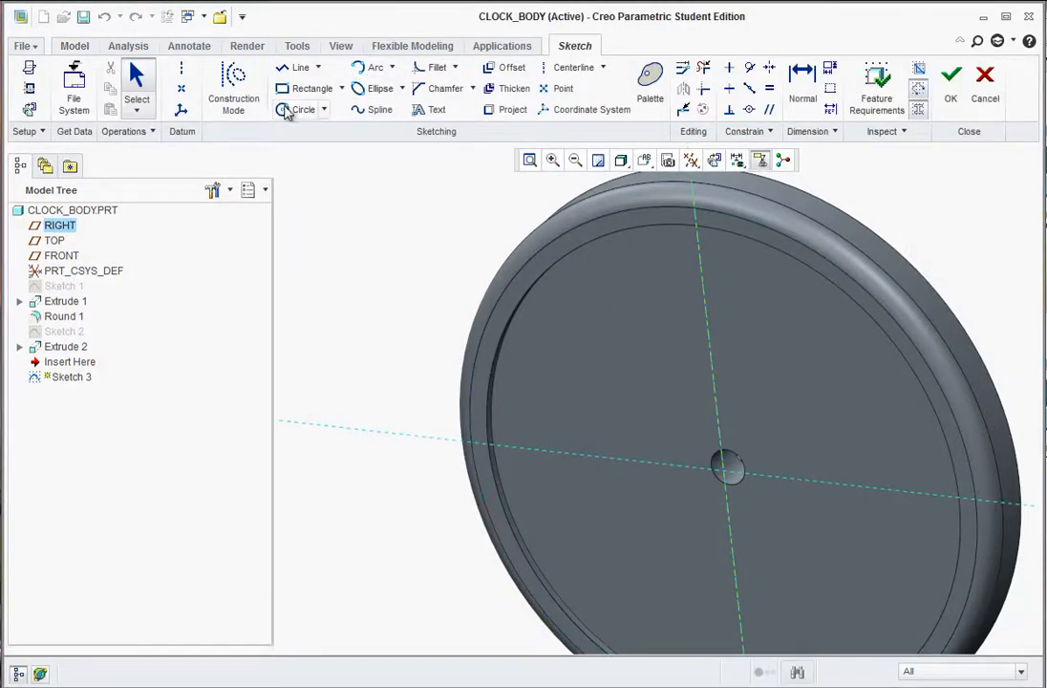
# - Sketch a circle centered at the intersection of the reference lines, set its diameter to 6.5 and finish the sketch
pyautogui.click(287, 108)
pyautogui.click(727, 468)
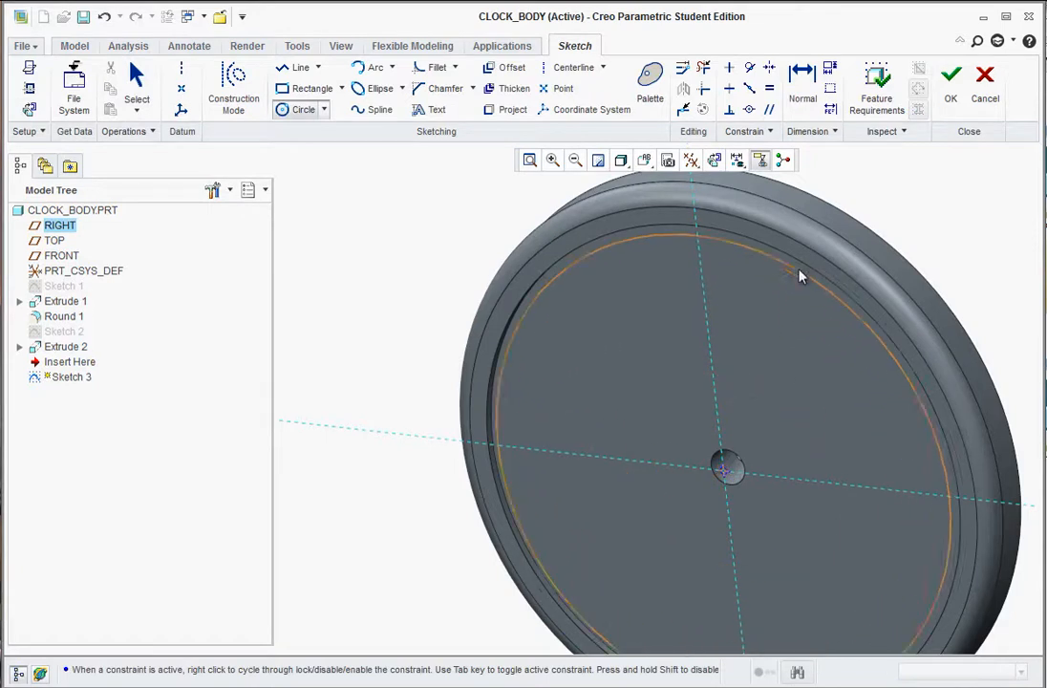
pyautogui.click(775, 334)
pyautogui.middleClick(775, 335)
pyautogui.doubleClick(440, 221)
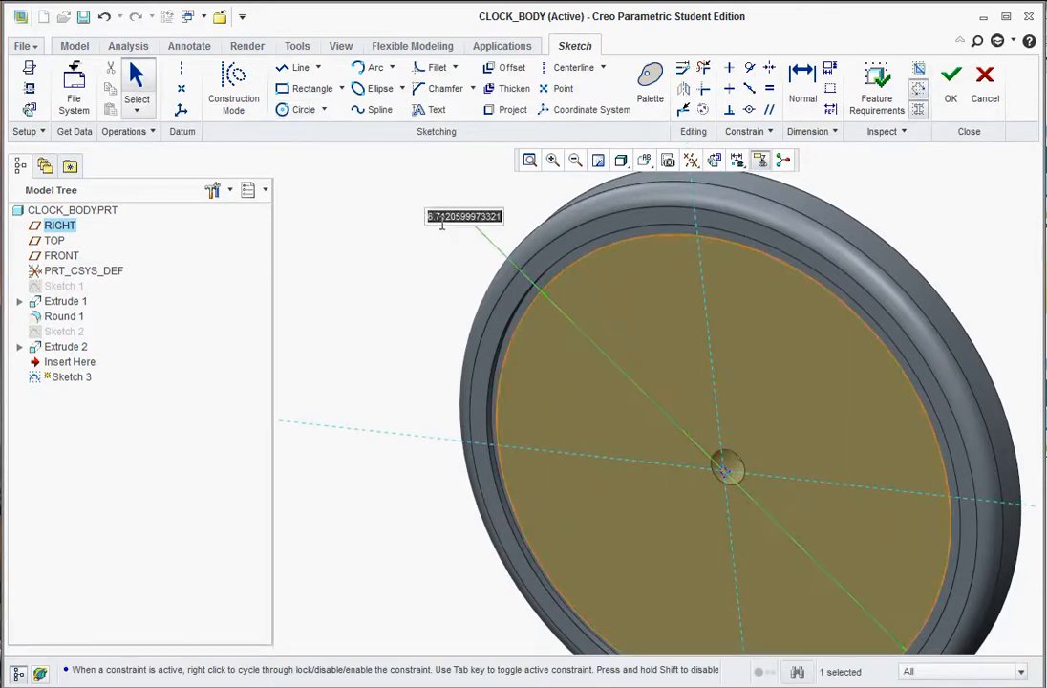
pyautogui.write('6.5')
pyautogui.press('Return')
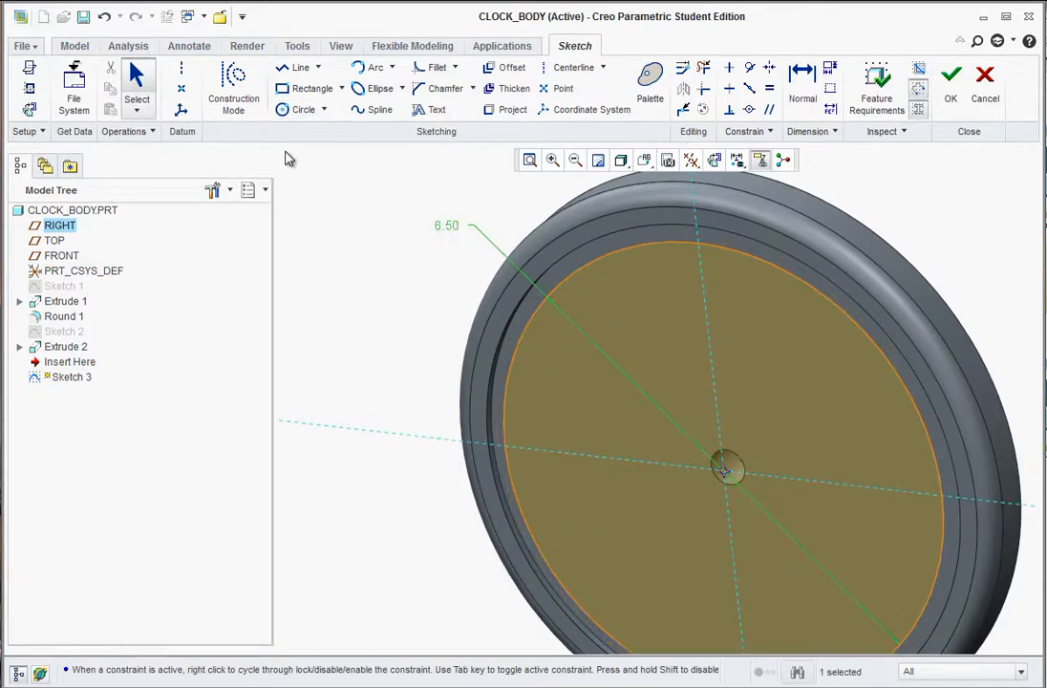
pyautogui.click(952, 84)
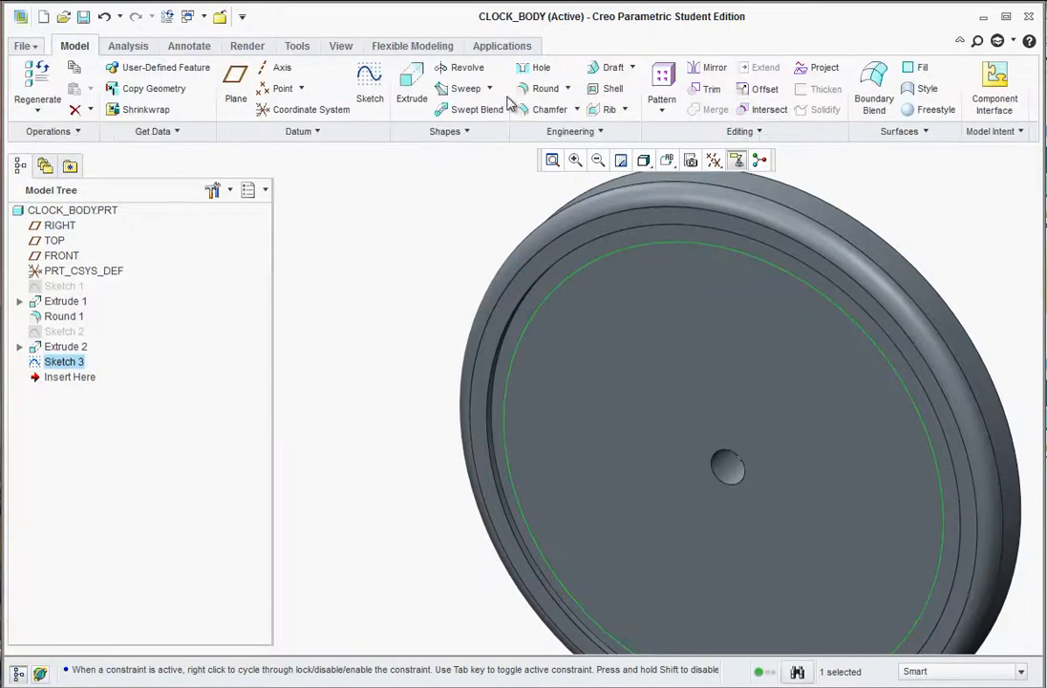
# - Extrude the 6.5-diameter circle as a cut 0.5 deep into the disc
pyautogui.click(410, 90)
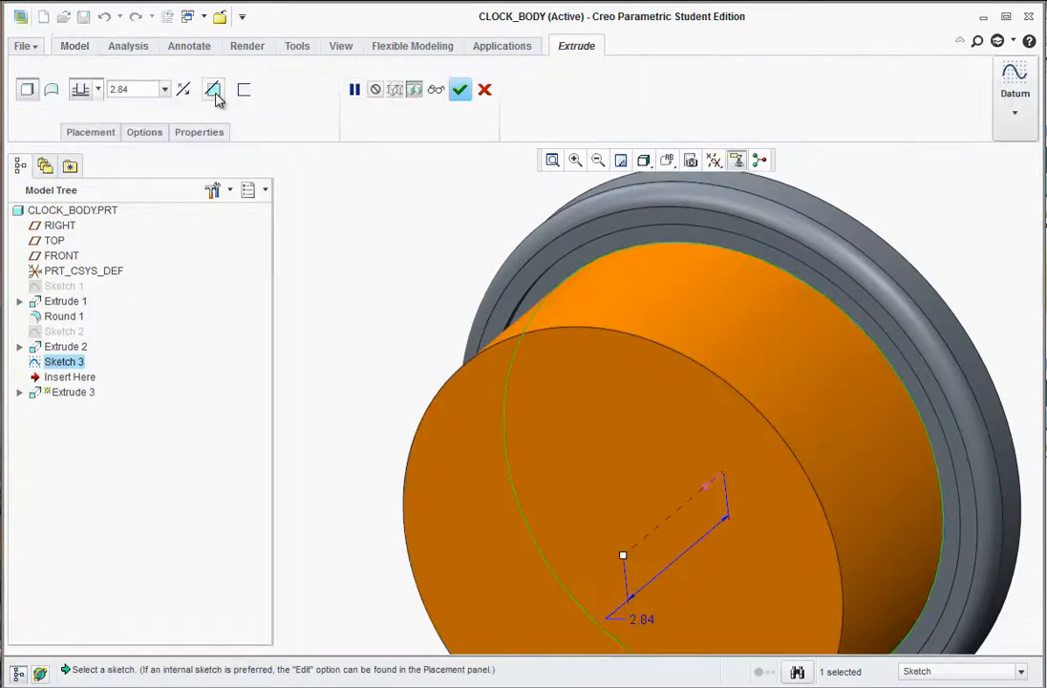
pyautogui.click(213, 91)
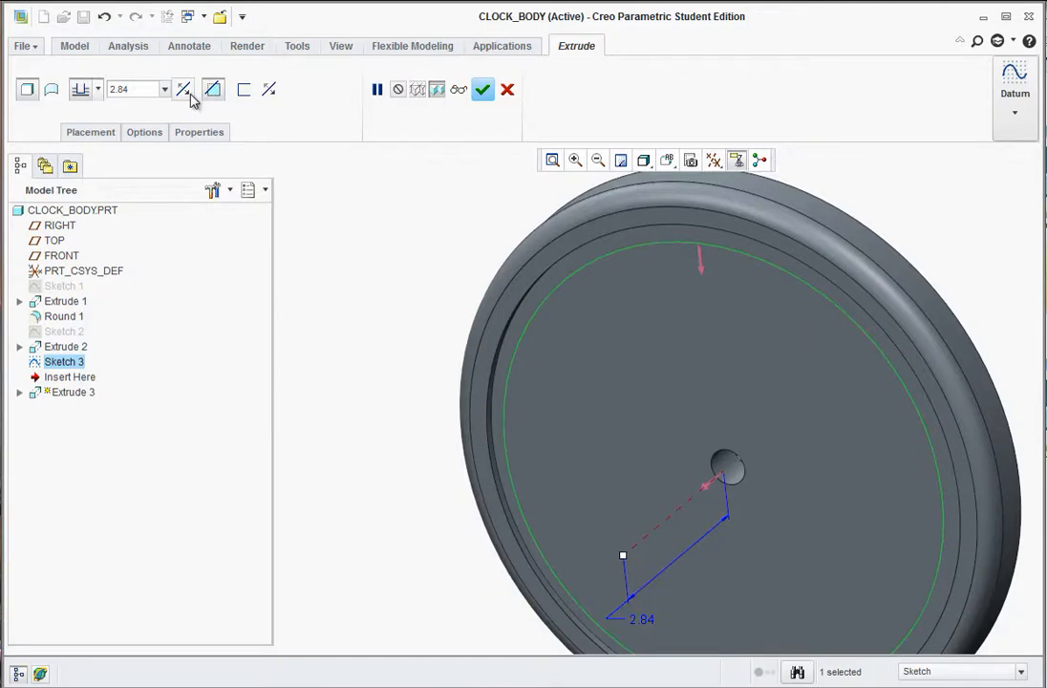
pyautogui.click(187, 90)
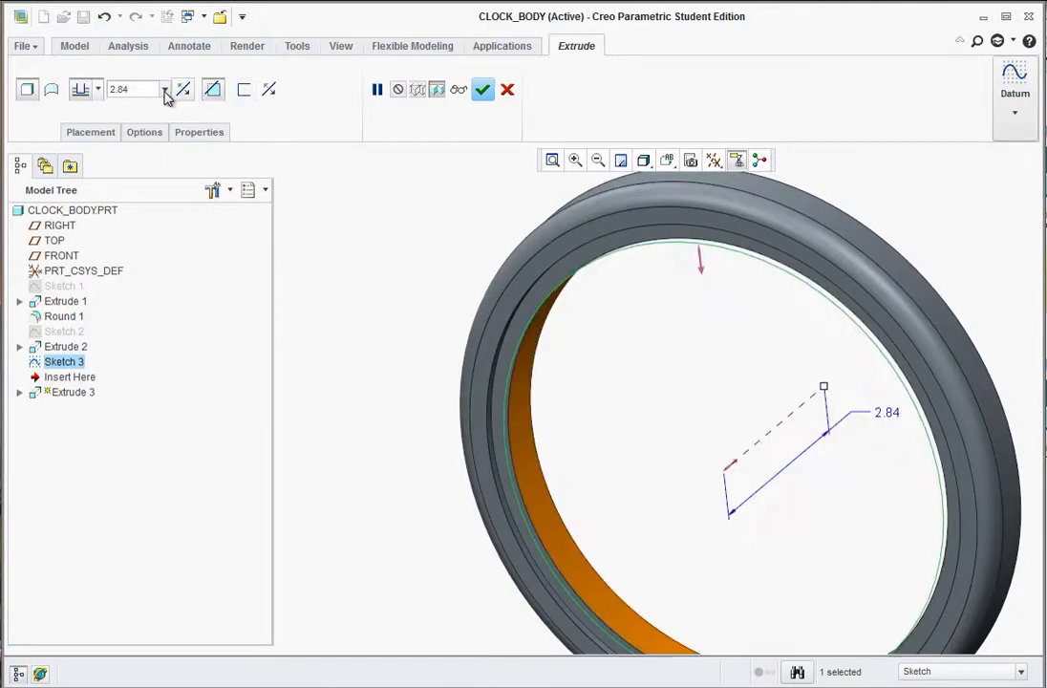
pyautogui.click(149, 89)
pyautogui.write('0.5')
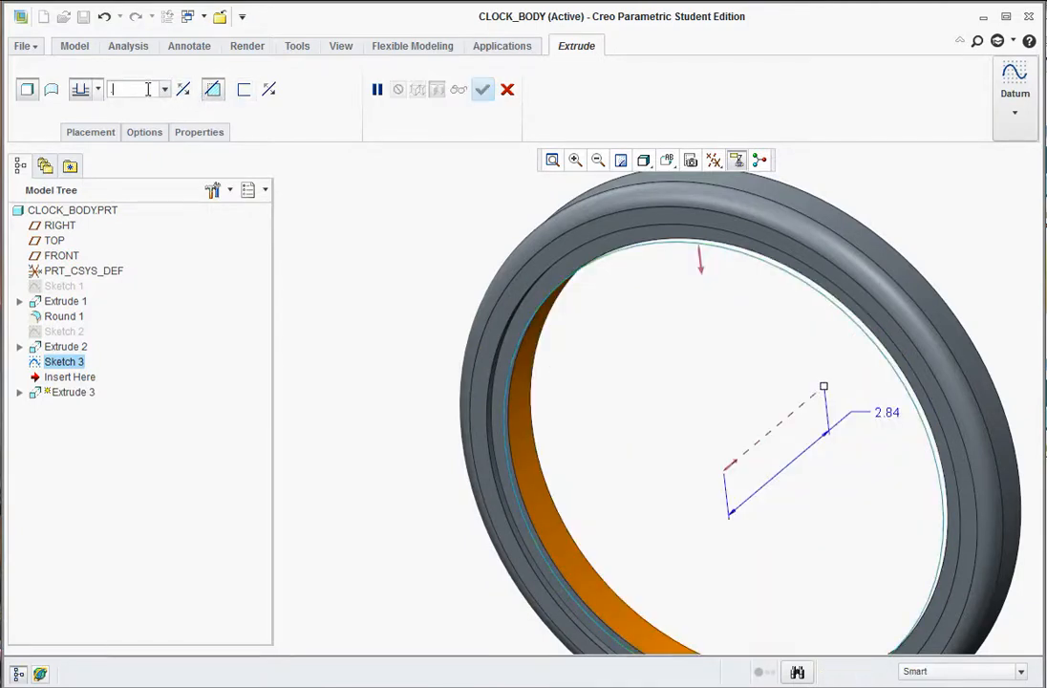
pyautogui.press('Return')
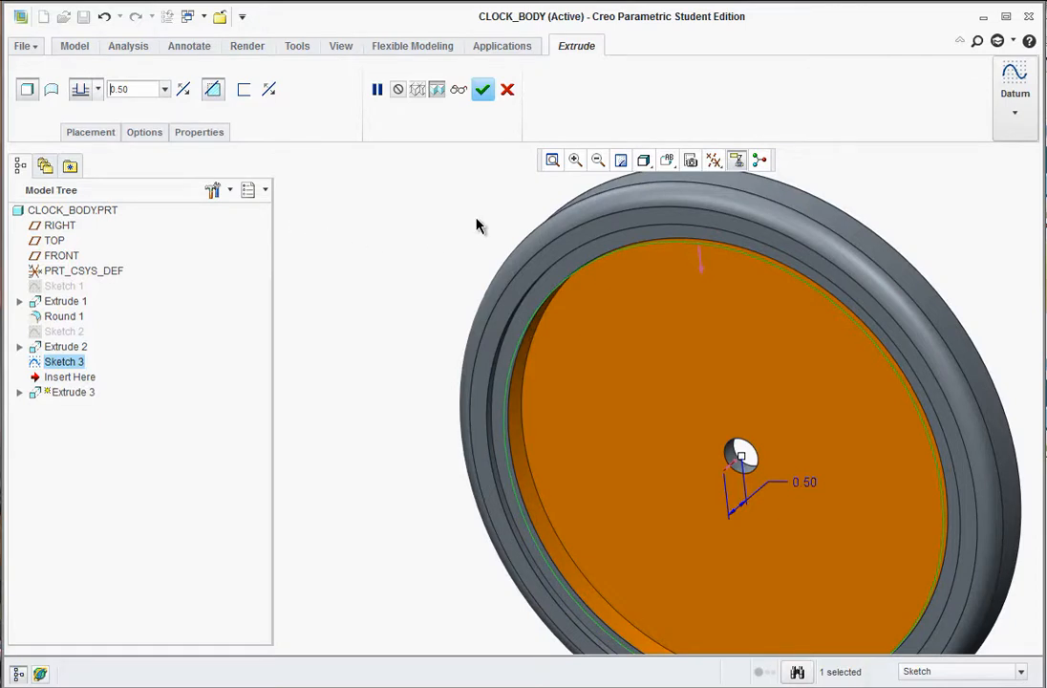
pyautogui.click(482, 90)
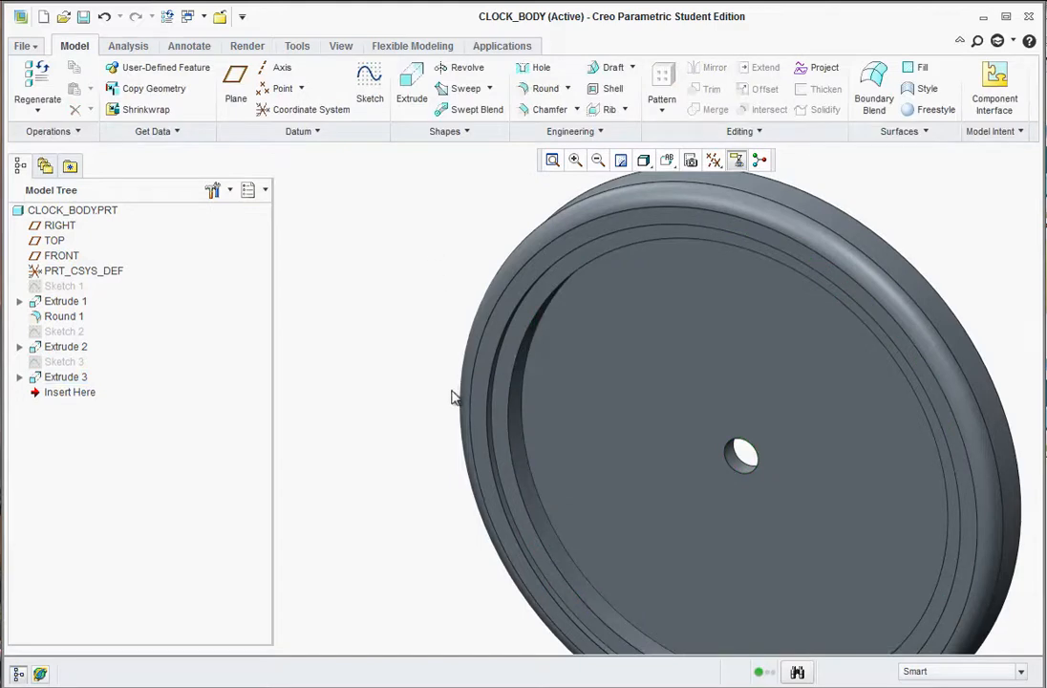
# - Start a sketch on the floor of the 6.5-diameter recess with RIGHT as reference and orient the view to FRONT
pyautogui.click(370, 84)
pyautogui.click(671, 316)
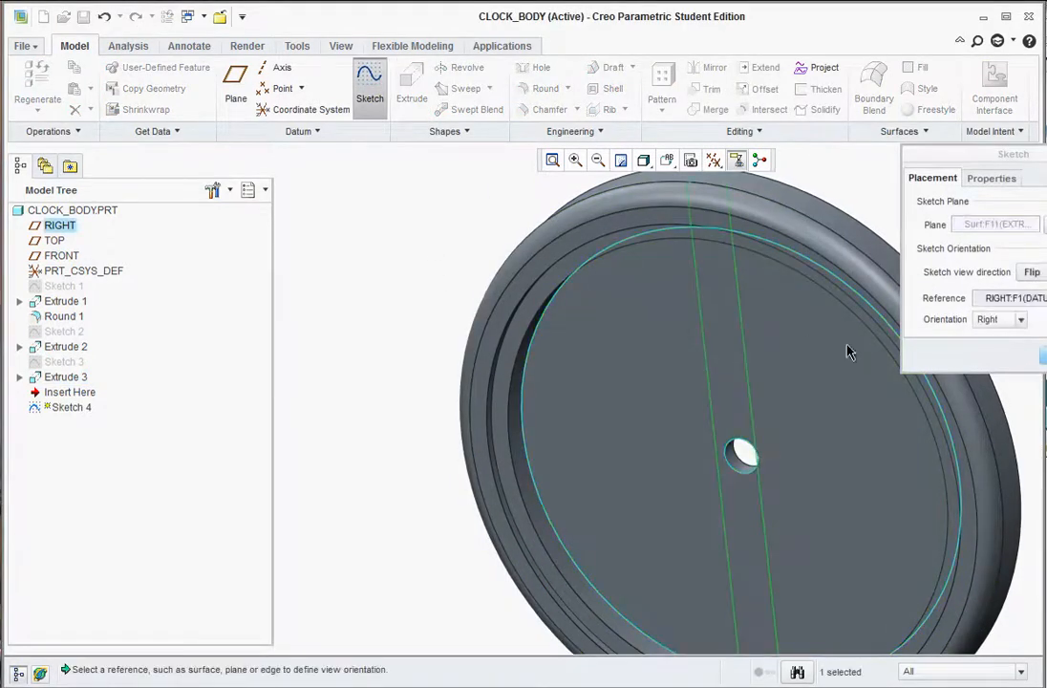
pyautogui.click(1042, 355)
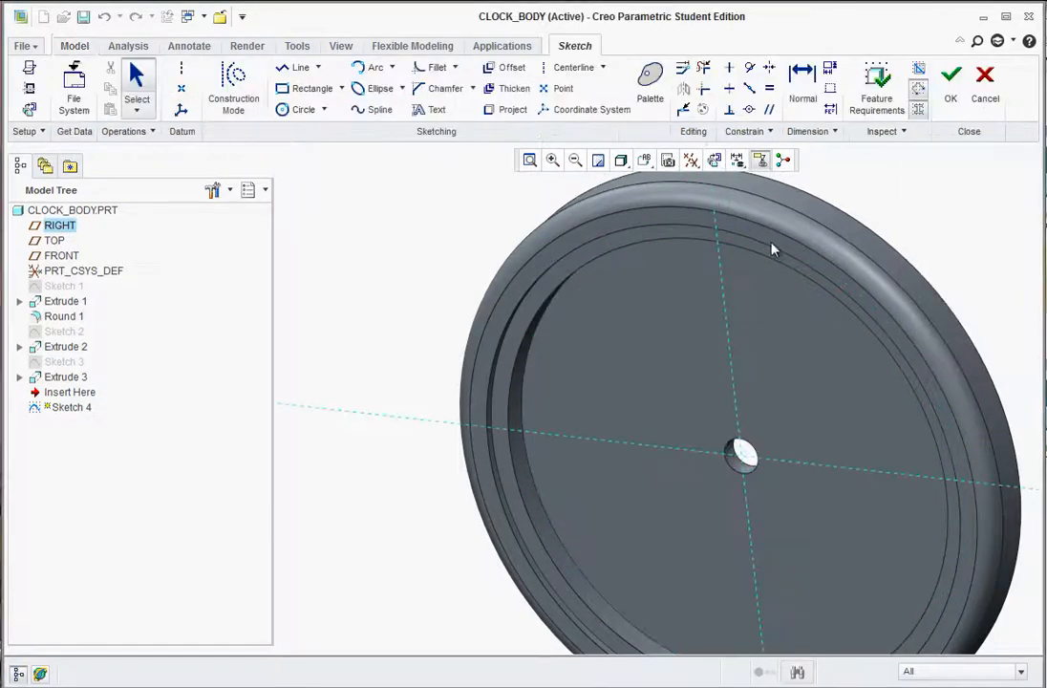
pyautogui.click(644, 159)
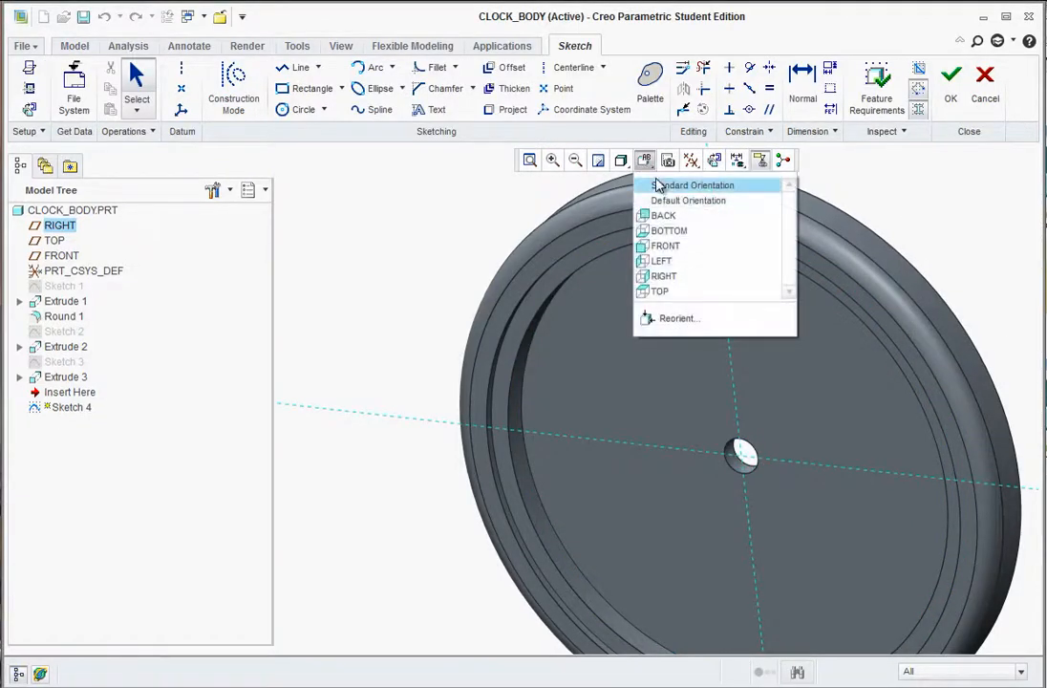
pyautogui.click(650, 245)
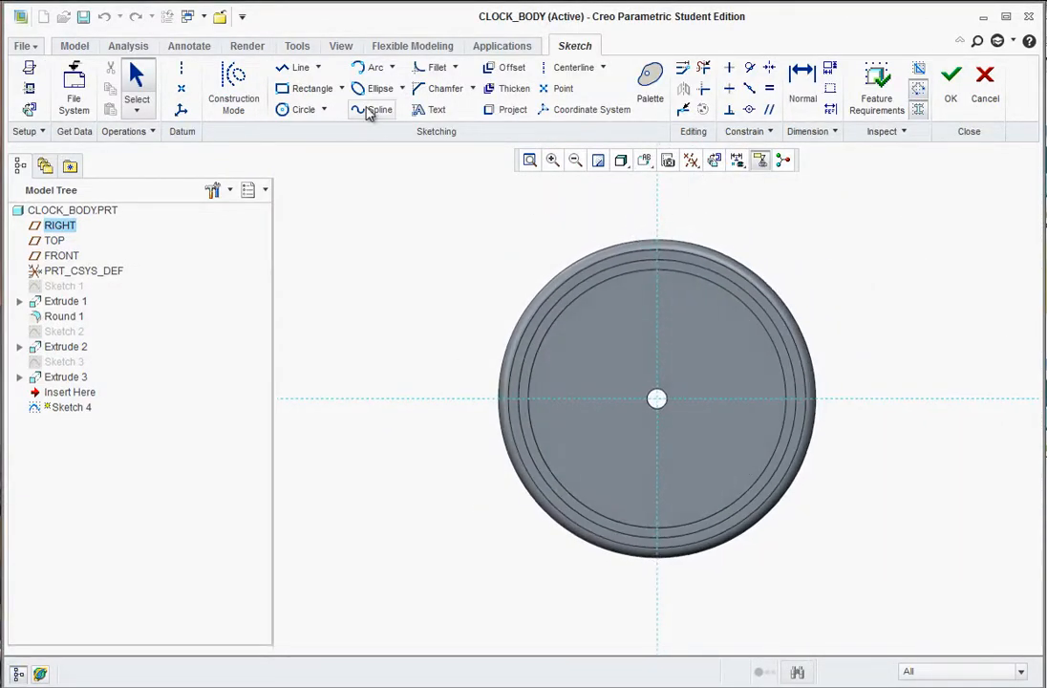
# - Sketch a circle about 0.56 in diameter on the vertical reference line, about 2.6 above the center hole
pyautogui.click(287, 108)
pyautogui.scroll(4, 659, 296)
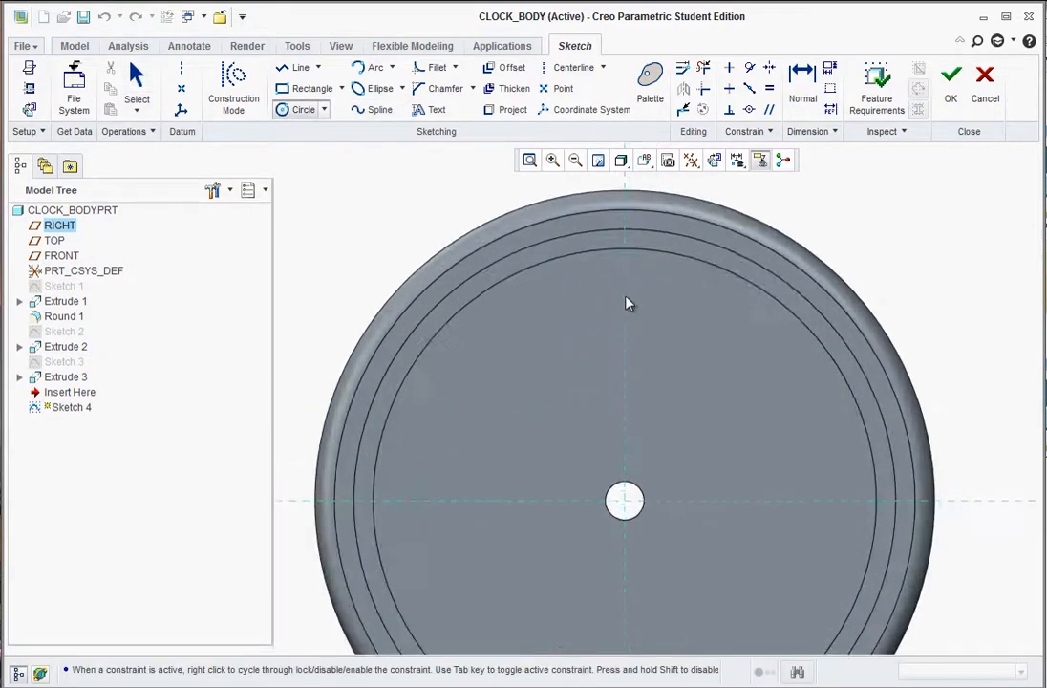
pyautogui.click(626, 301)
pyautogui.click(635, 301)
pyautogui.middleClick(698, 318)
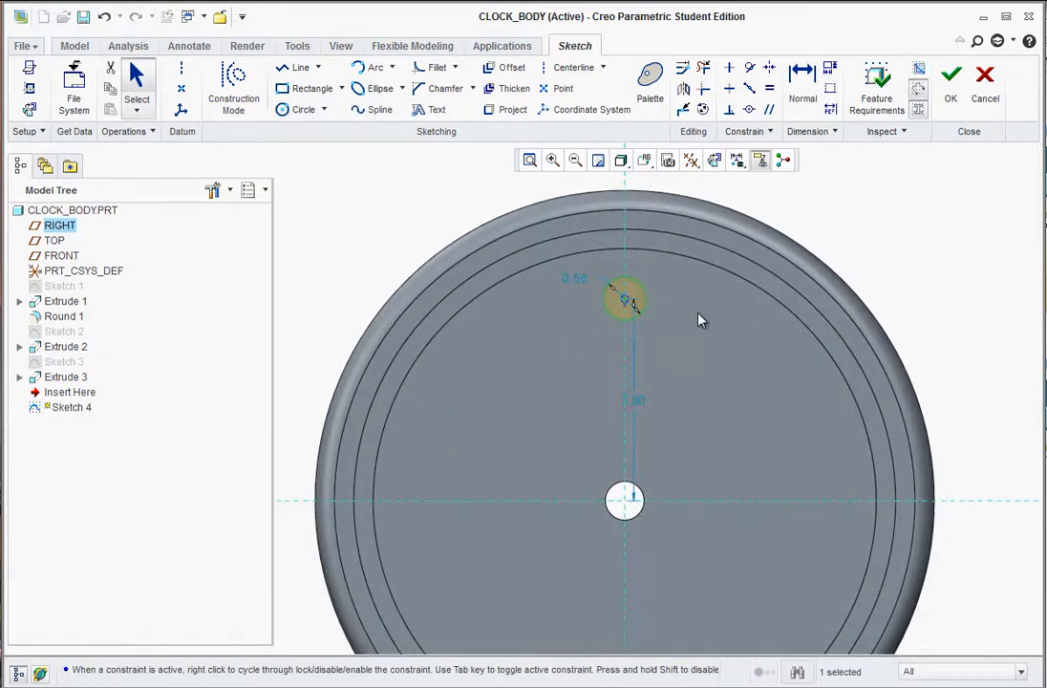
# - Set the small circle's diameter to 0.375 and its distance from the center to 2.5, and finish the sketch
pyautogui.doubleClick(574, 278)
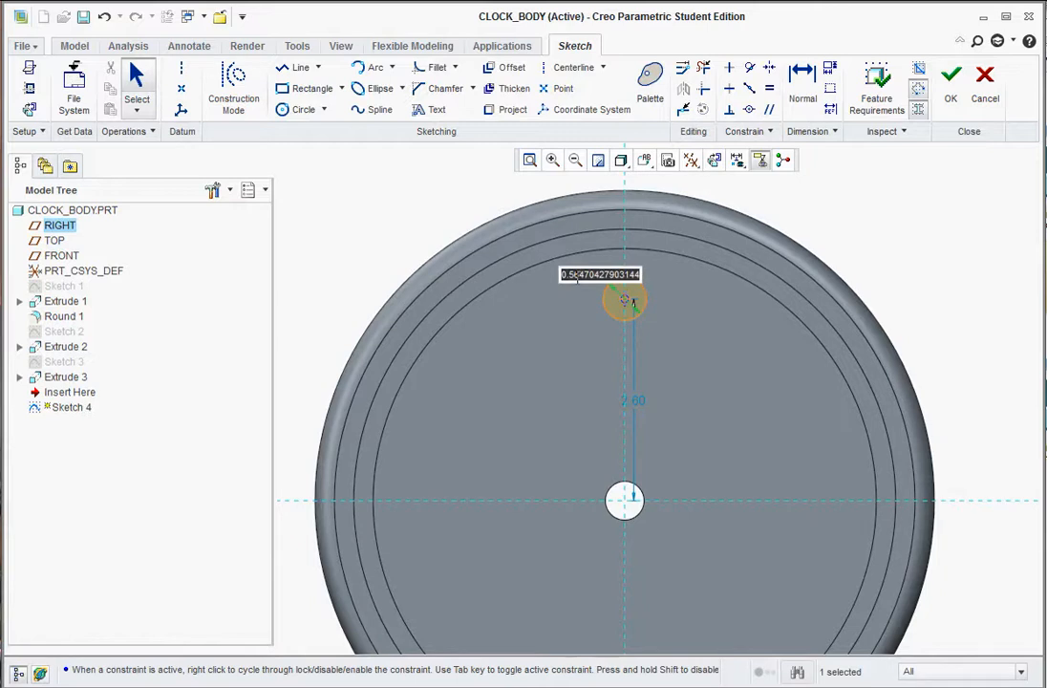
pyautogui.write('.4')
pyautogui.press('Return')
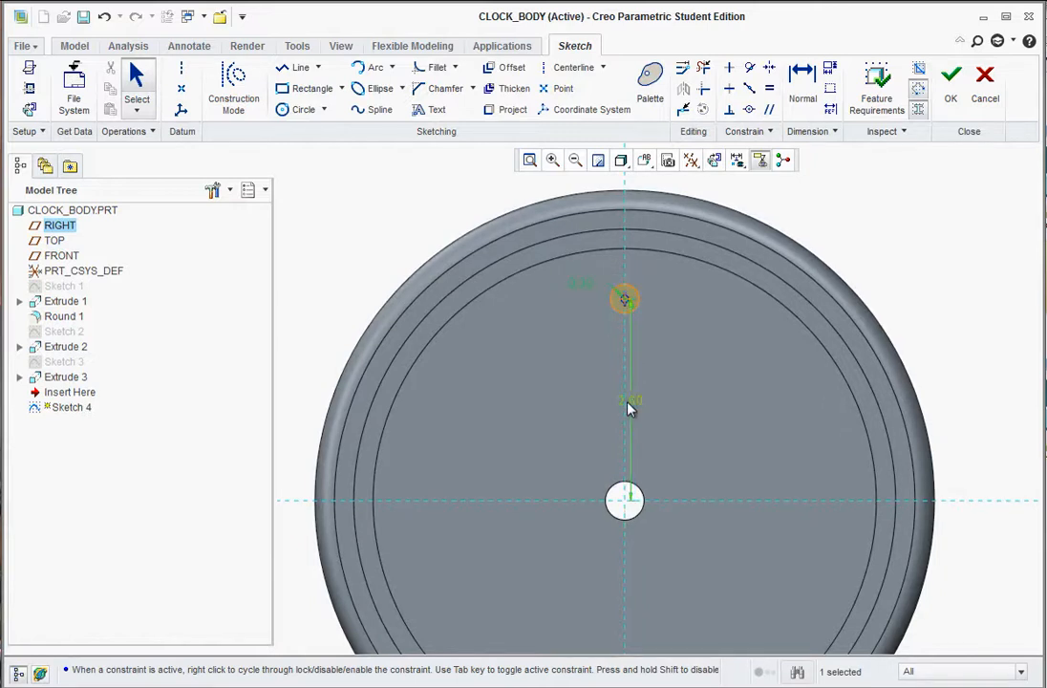
pyautogui.doubleClick(639, 404)
pyautogui.write('2.5')
pyautogui.press('Return')
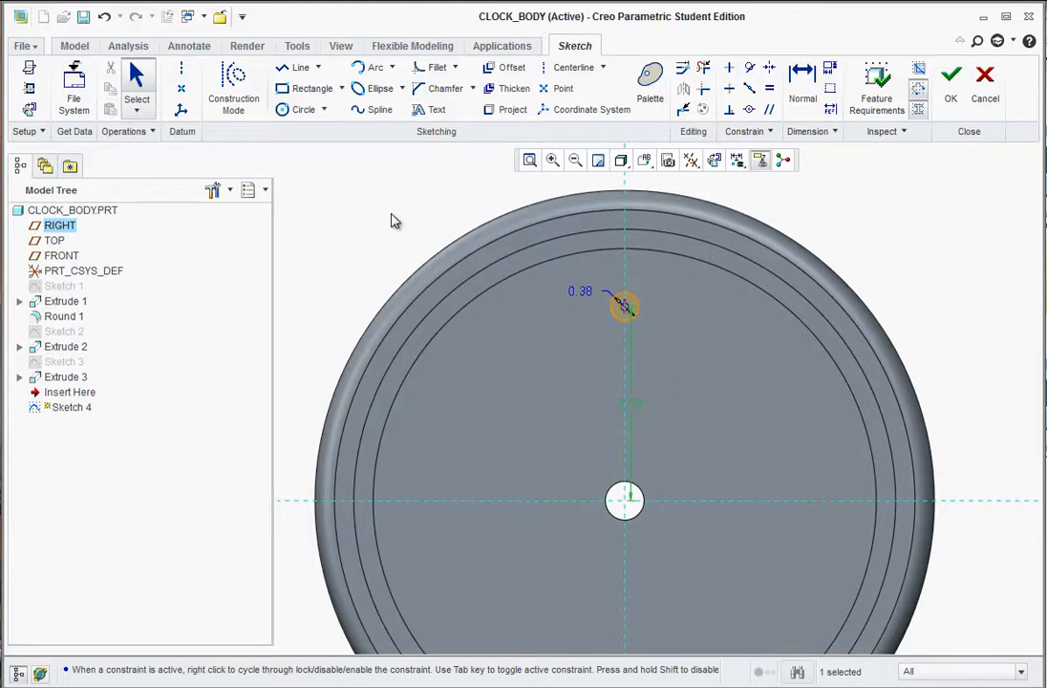
pyautogui.click(950, 81)
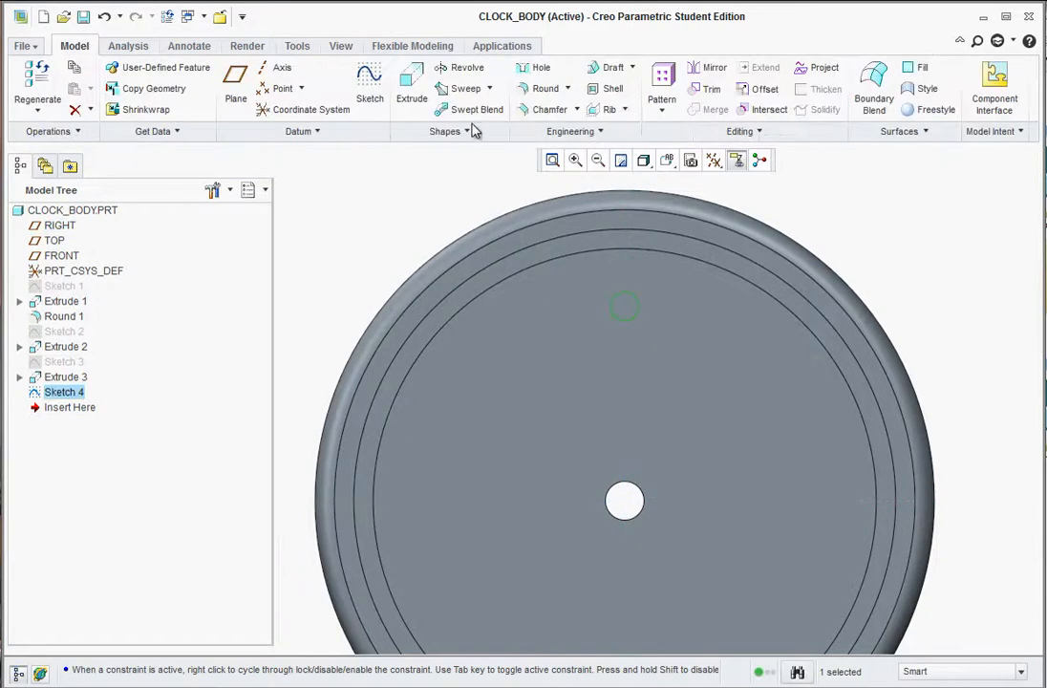
# - Extrude the small circle 0.1 outward from the recess floor as a boss
pyautogui.click(411, 84)
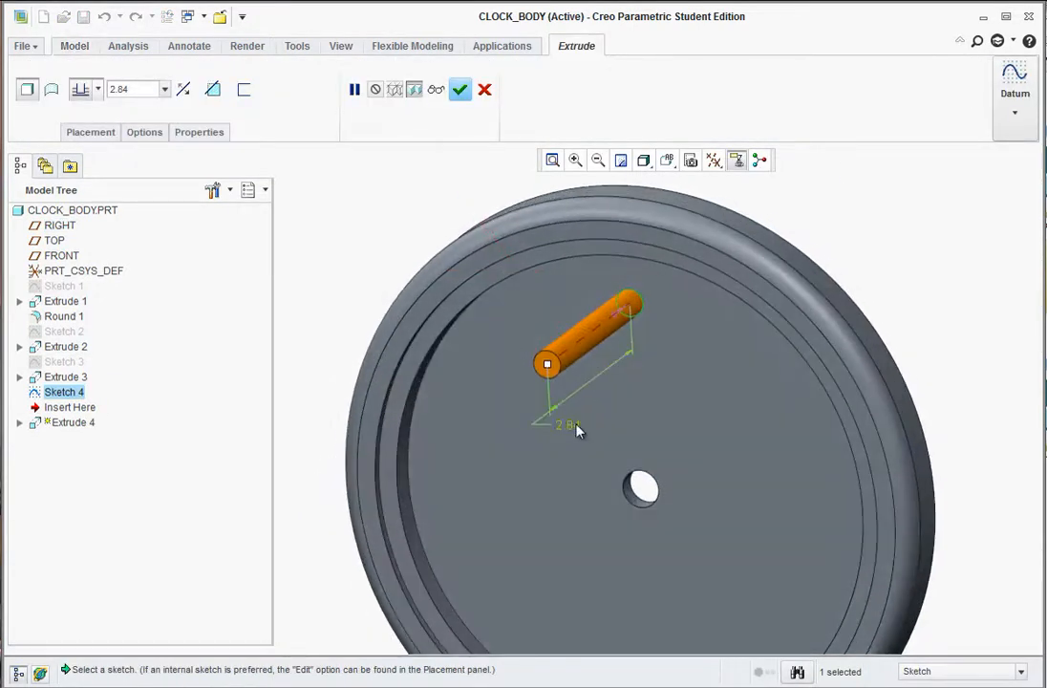
pyautogui.doubleClick(568, 422)
pyautogui.write('.1')
pyautogui.press('Return')
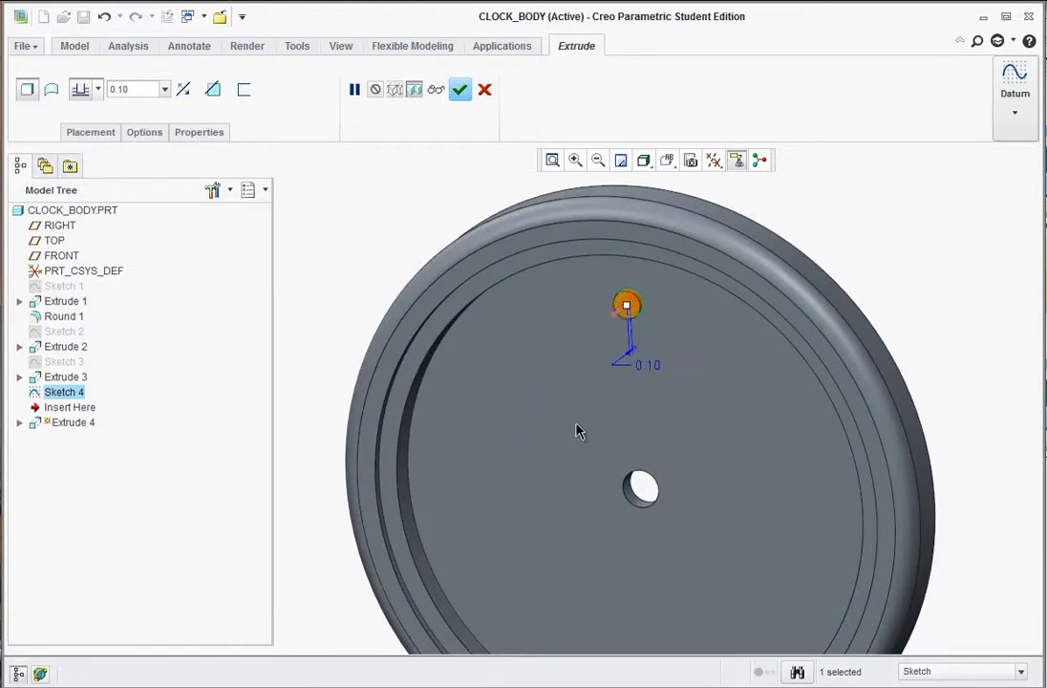
pyautogui.middleClick(578, 424)
pyautogui.click(357, 212)
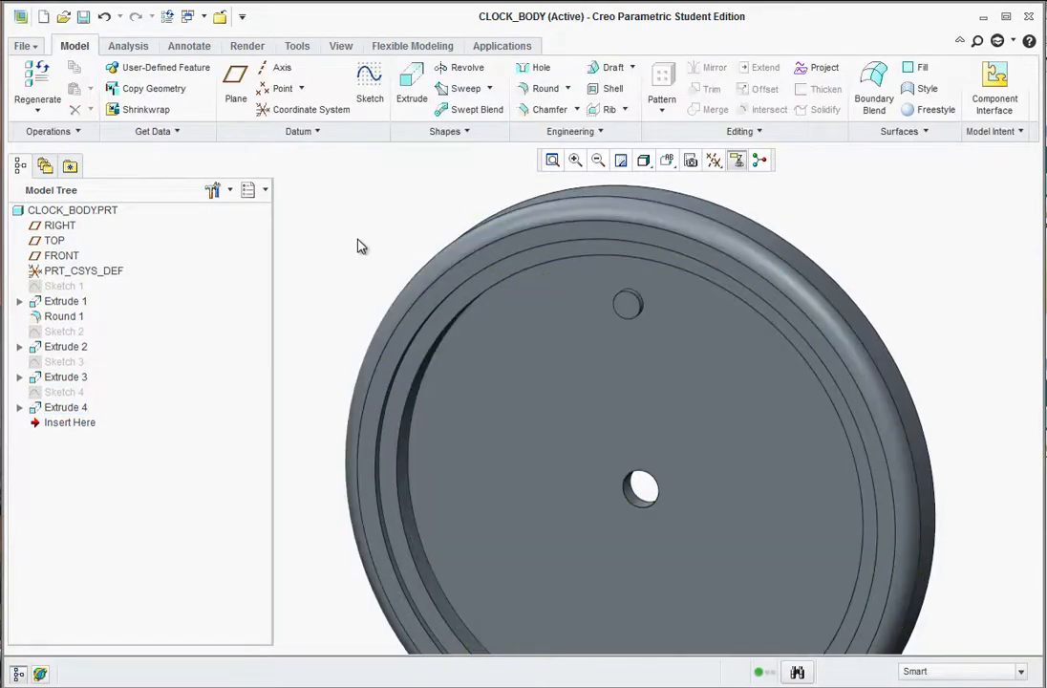
# - Turn on the display of axes in the model
pyautogui.scroll(2, 358, 238)
pyautogui.scroll(-1, 514, 418)
pyautogui.click(713, 160)
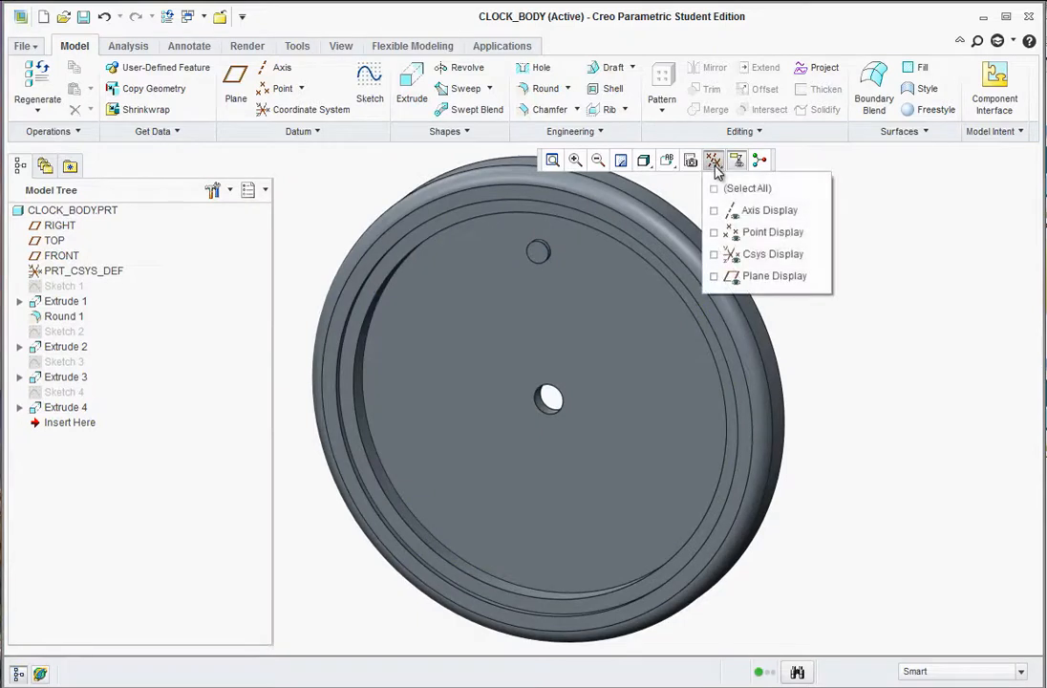
pyautogui.click(716, 211)
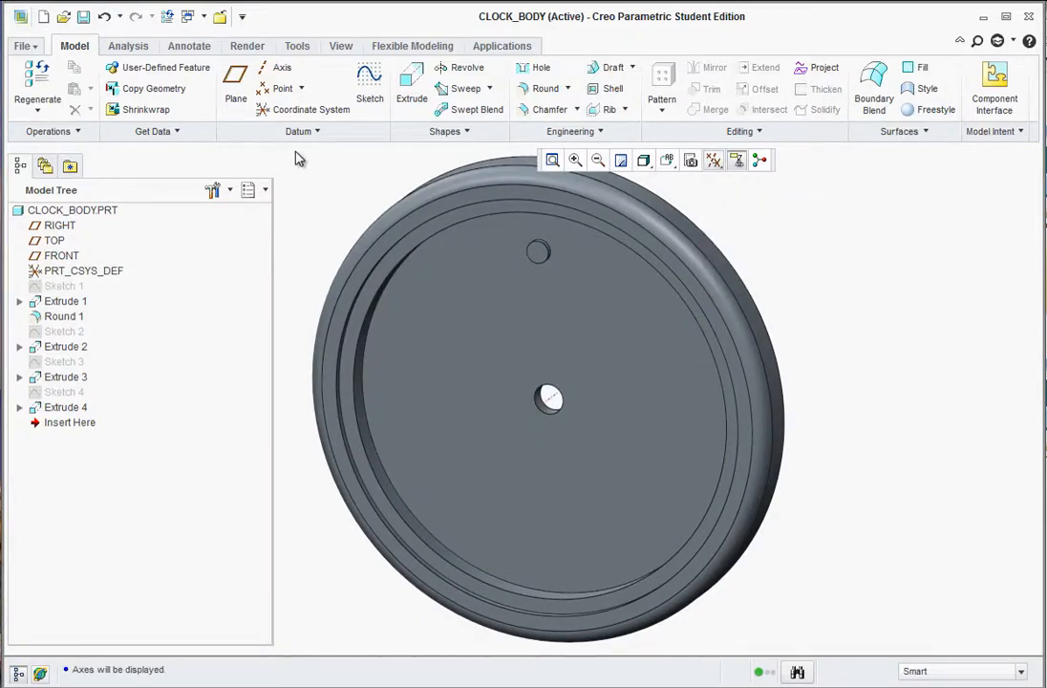
# - Start an Axis pattern of the small round boss about the center hole's axis
pyautogui.click(543, 264)
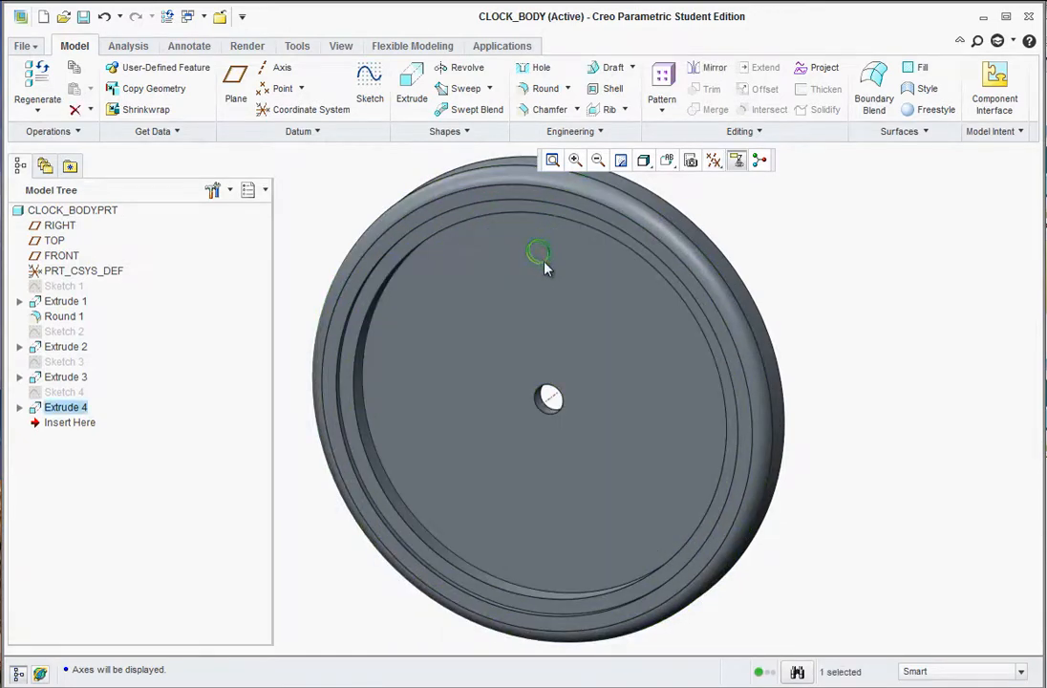
pyautogui.click(665, 114)
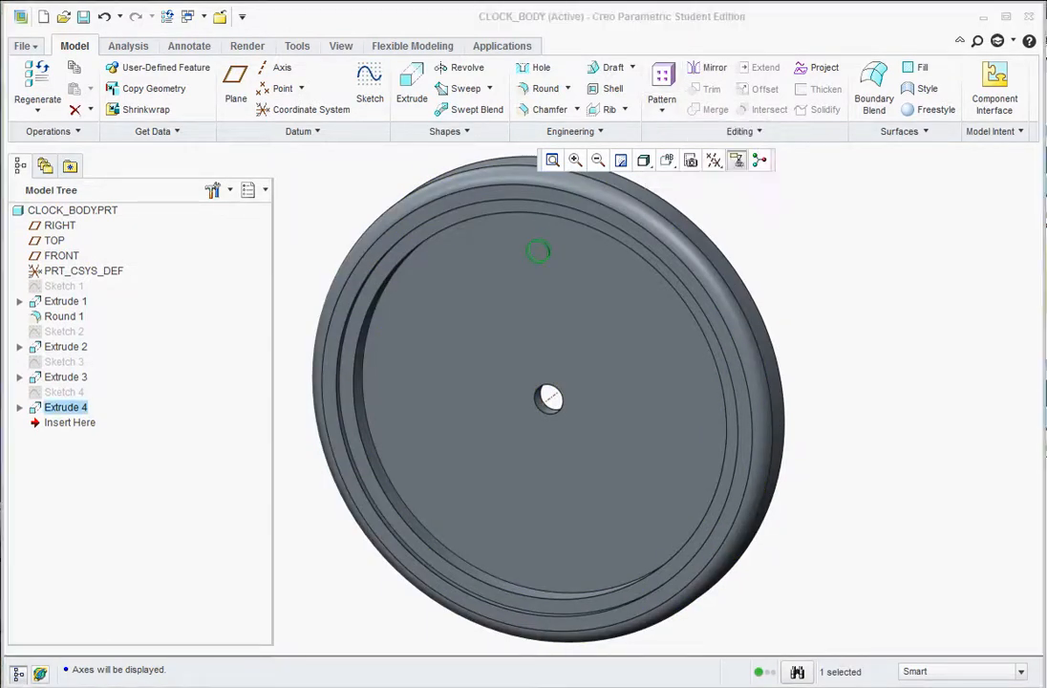
pyautogui.click(665, 113)
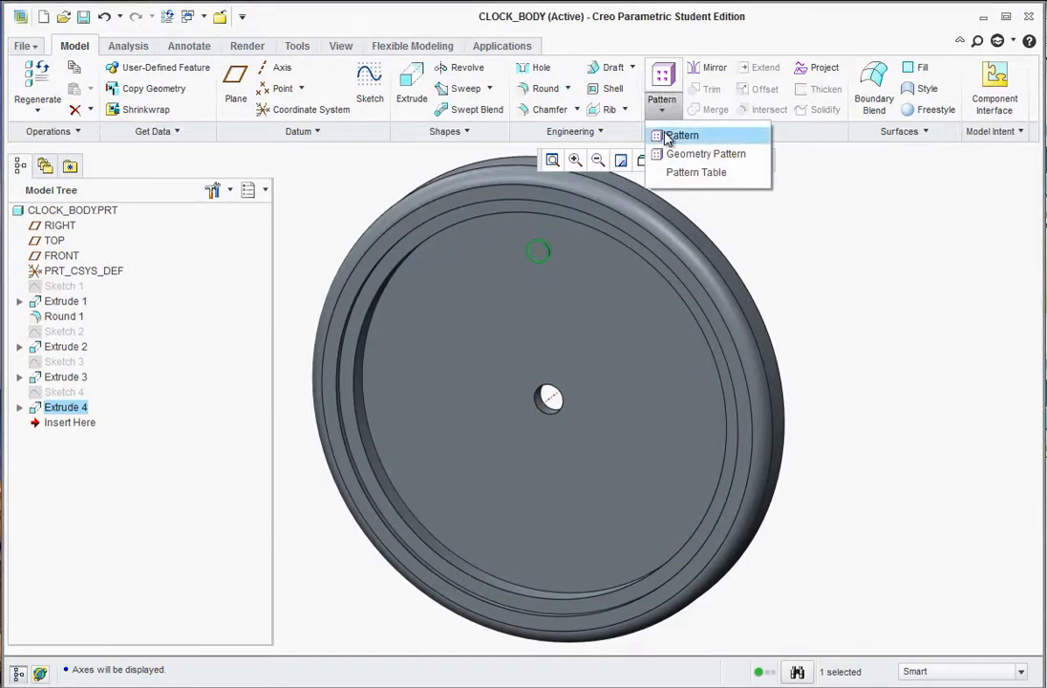
pyautogui.click(667, 135)
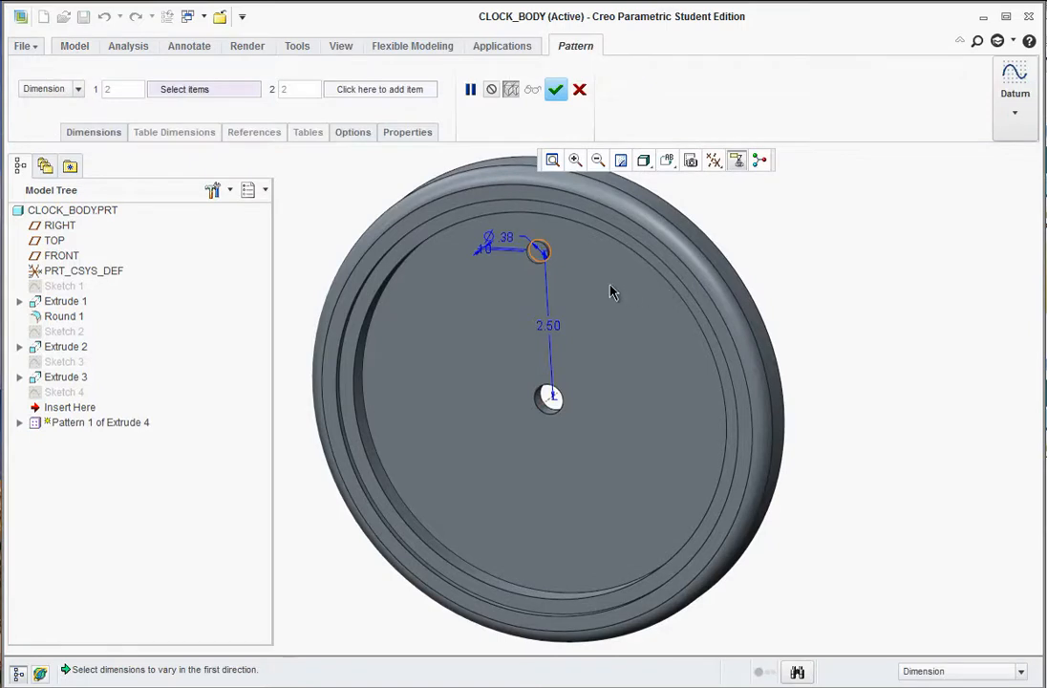
pyautogui.click(78, 92)
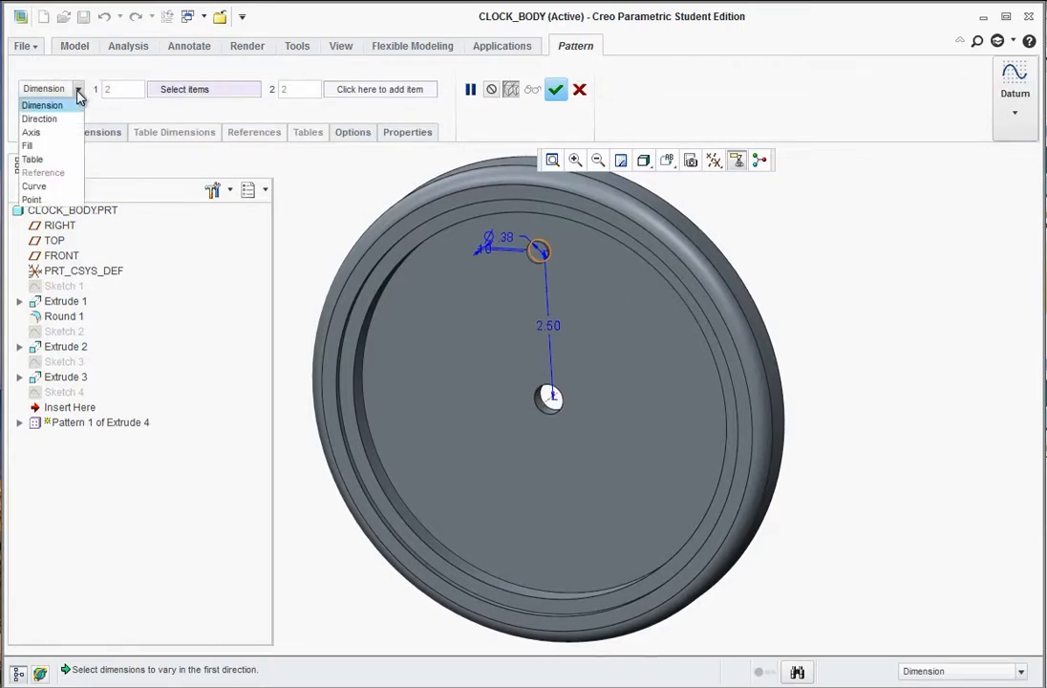
pyautogui.click(45, 136)
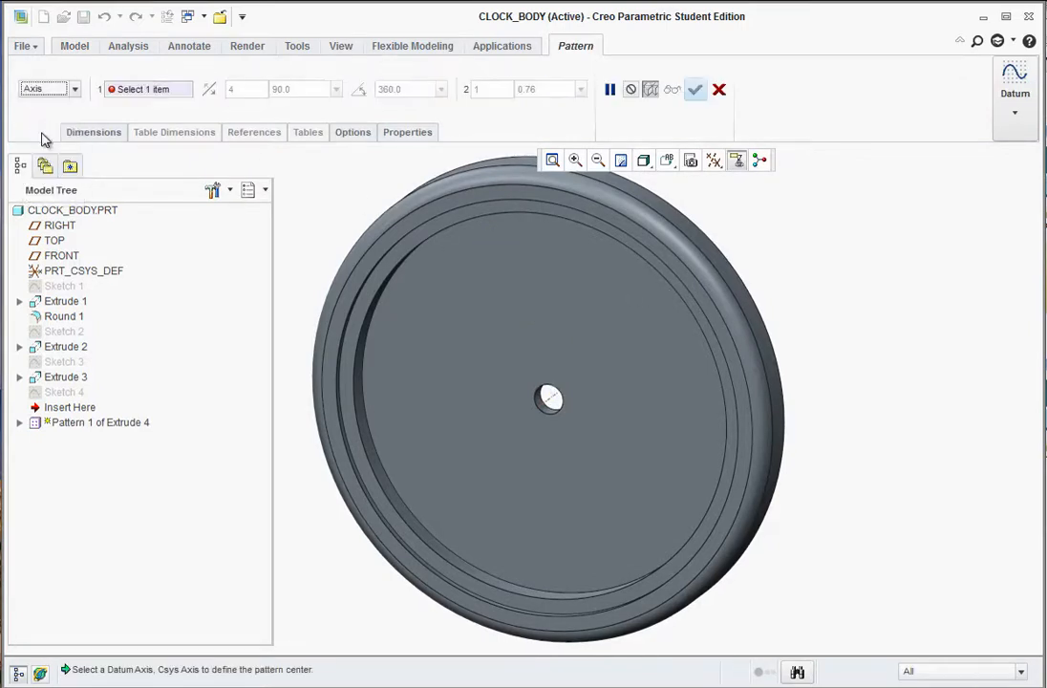
pyautogui.click(551, 400)
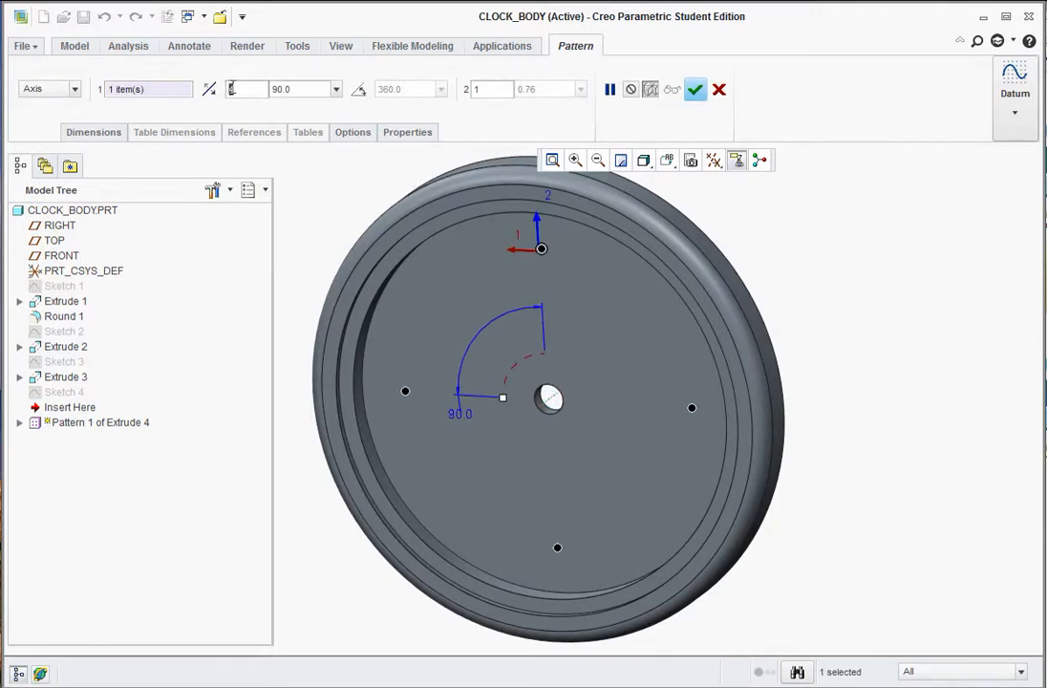
# - Set the pattern to 12 members spaced 30 degrees apart, complete it and turn off the axis display
pyautogui.doubleClick(231, 89)
pyautogui.write('12')
pyautogui.doubleClick(281, 89)
pyautogui.write('30')
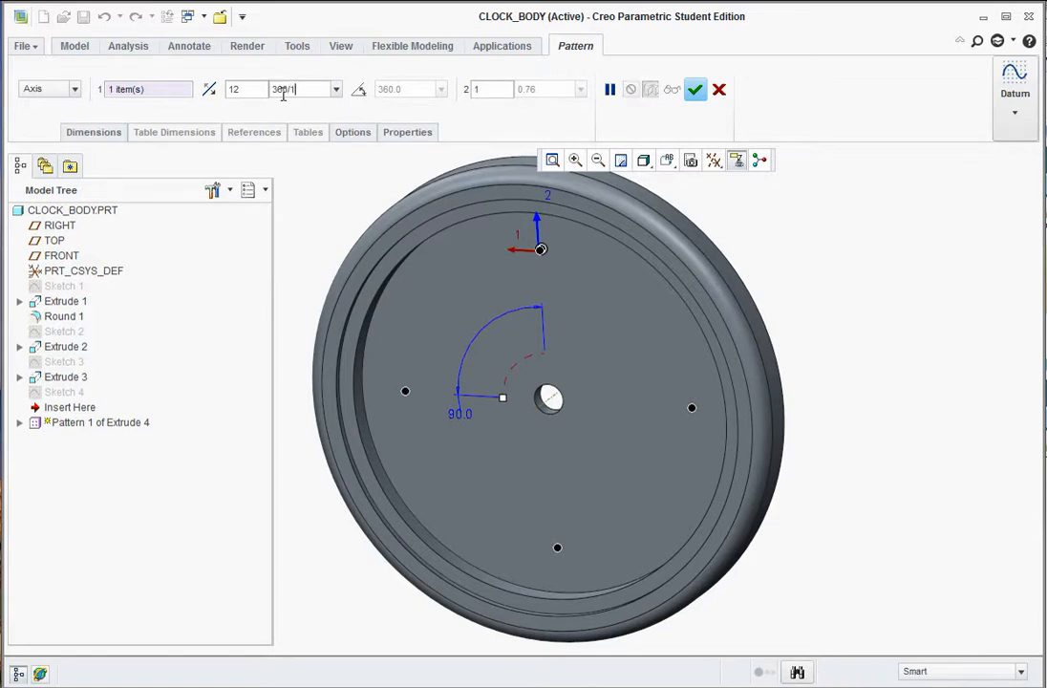
pyautogui.press('Return')
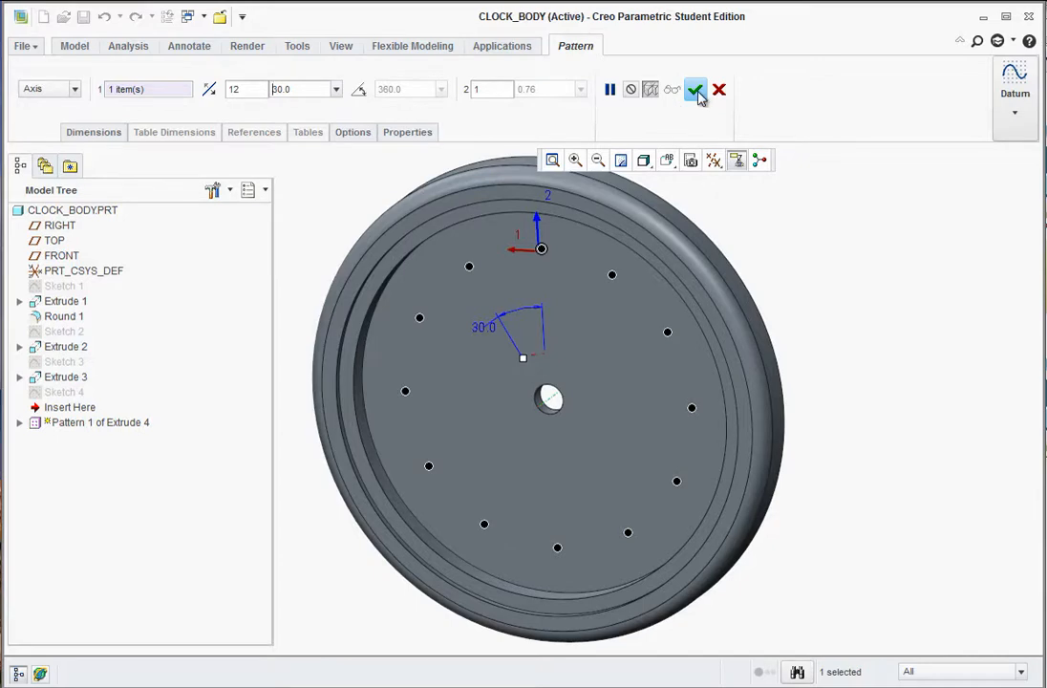
pyautogui.click(697, 90)
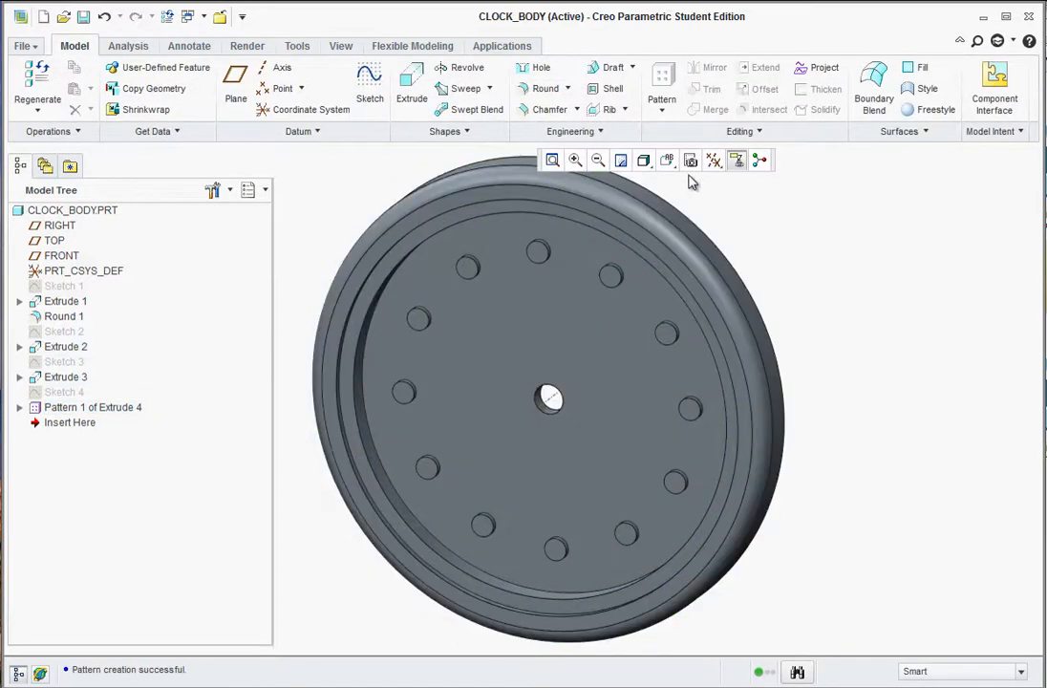
pyautogui.click(714, 161)
pyautogui.click(716, 212)
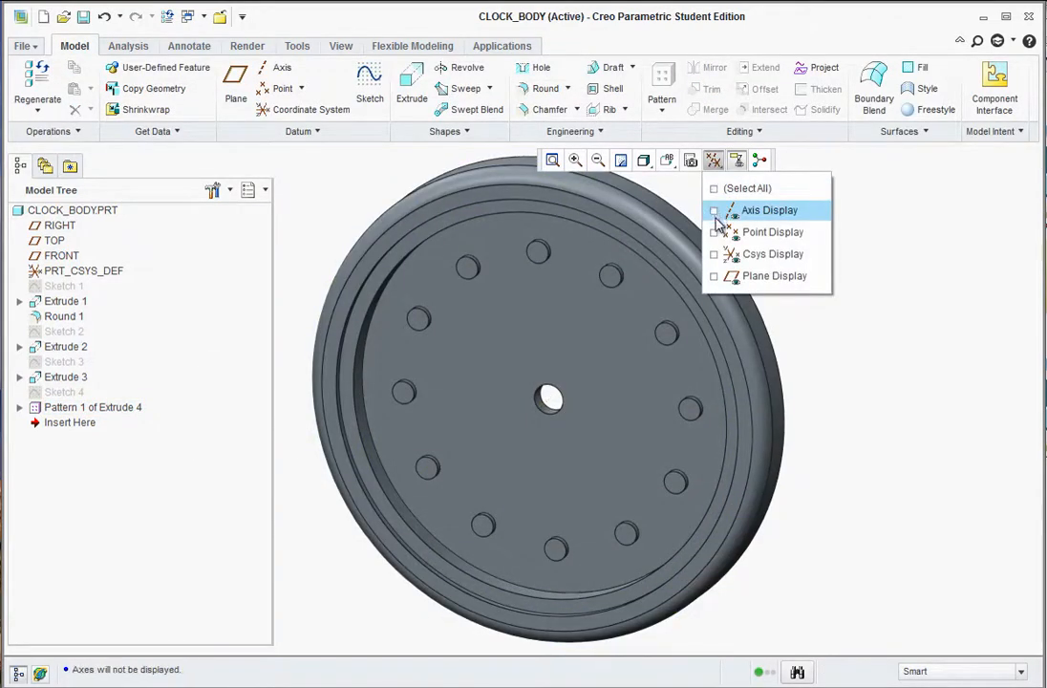
# - Check the back-side dimensions in the exam PDF, then start a sketch on the clock body's flat back face in Creo with RIGHT as reference
pyautogui.moveTo(811, 449); pyautogui.dragTo(672, 426, button='middle')
pyautogui.scroll(3, 672, 425)
pyautogui.scroll(-5, 1021, 399)
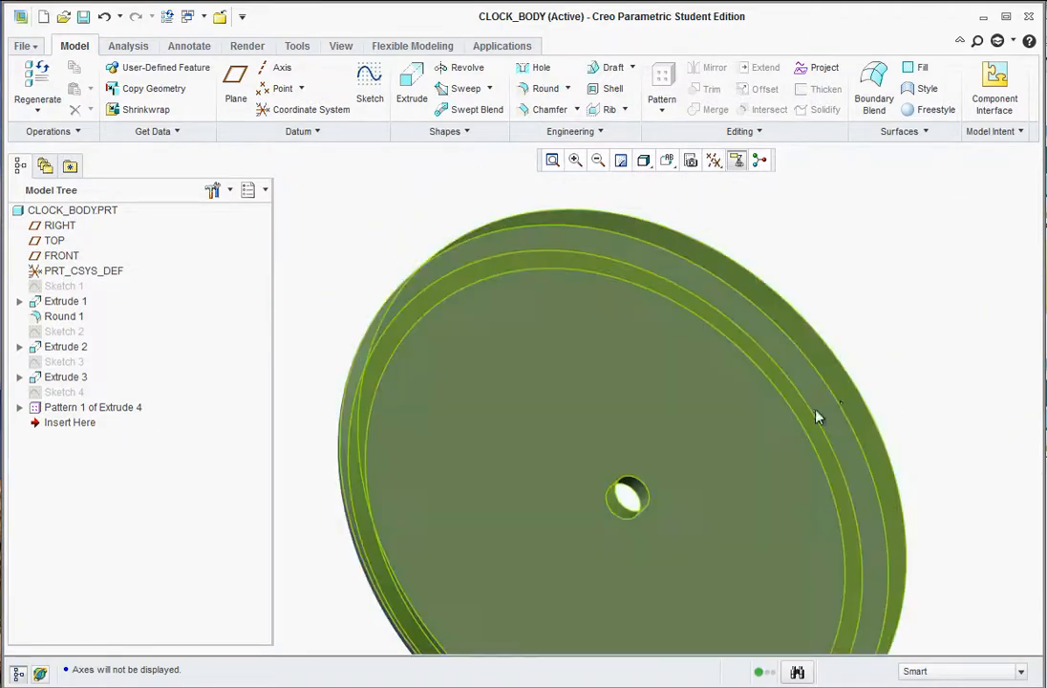
pyautogui.moveTo(817, 418); pyautogui.dragTo(774, 386, button='middle')
pyautogui.hotkey('alt', 'Tab')
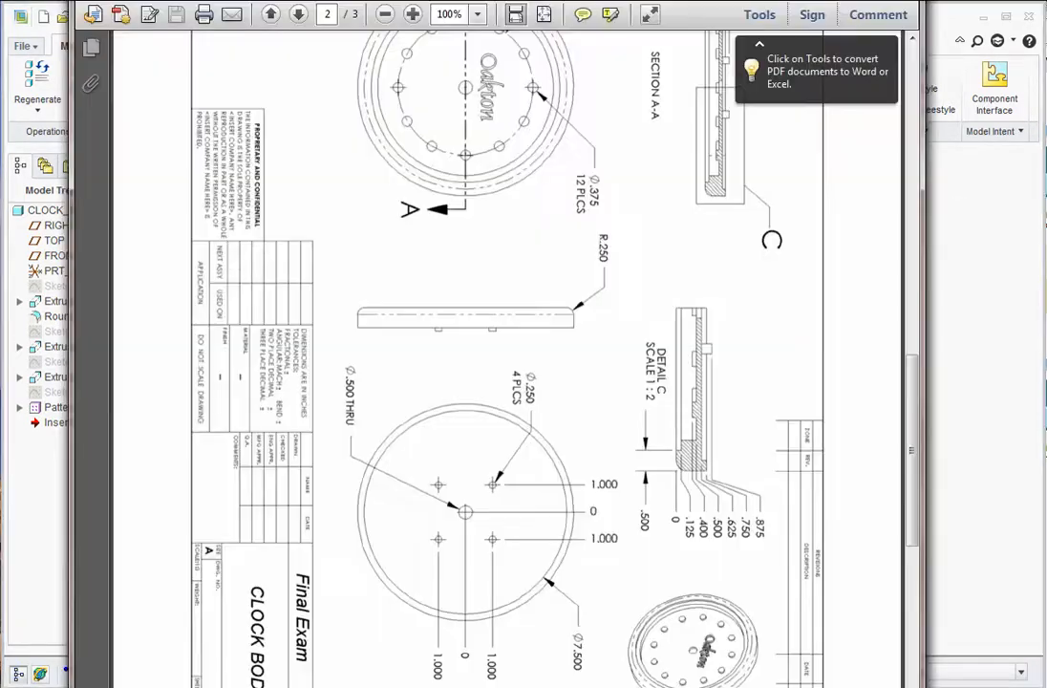
pyautogui.click(772, 519)
pyautogui.scroll(-2, 600, 521)
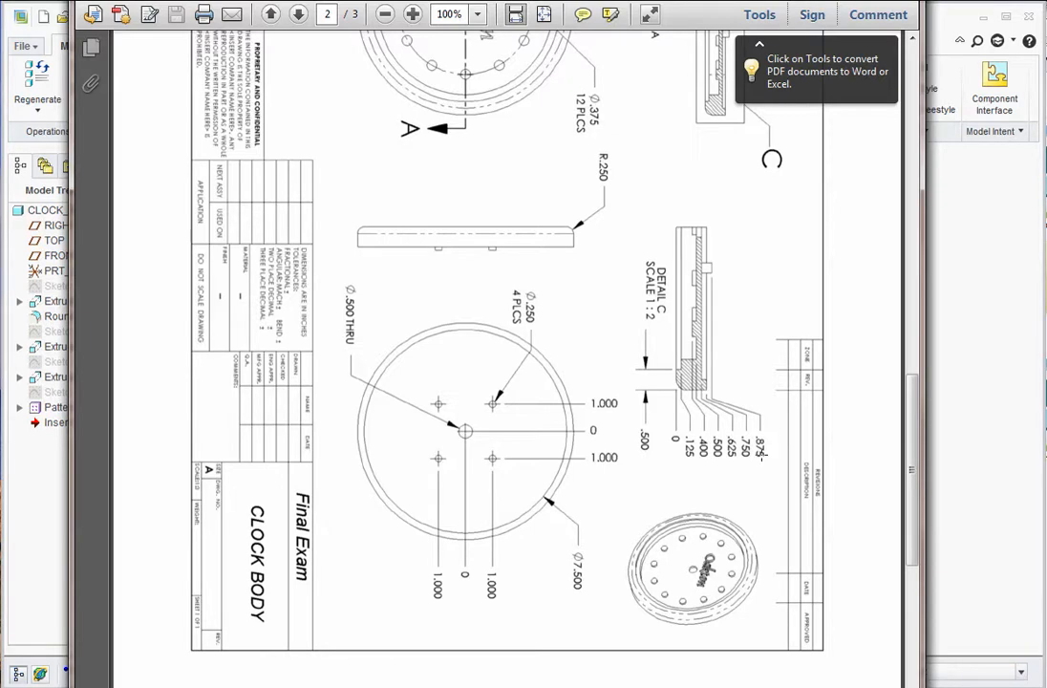
pyautogui.click(967, 449)
pyautogui.click(727, 388)
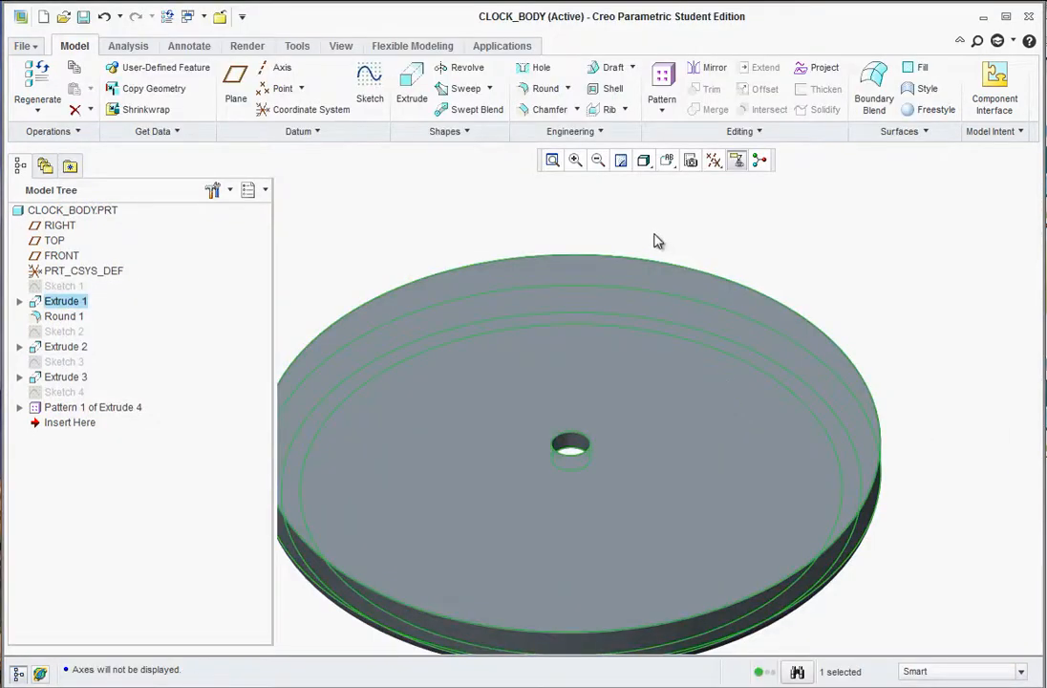
pyautogui.click(370, 86)
pyautogui.click(542, 331)
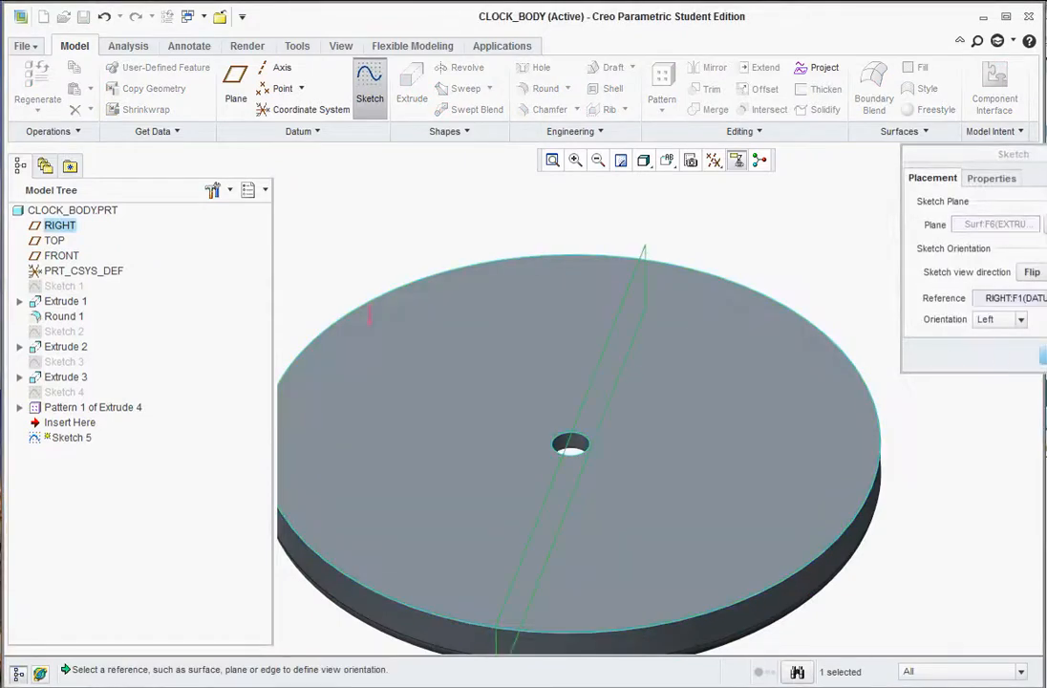
pyautogui.click(1040, 356)
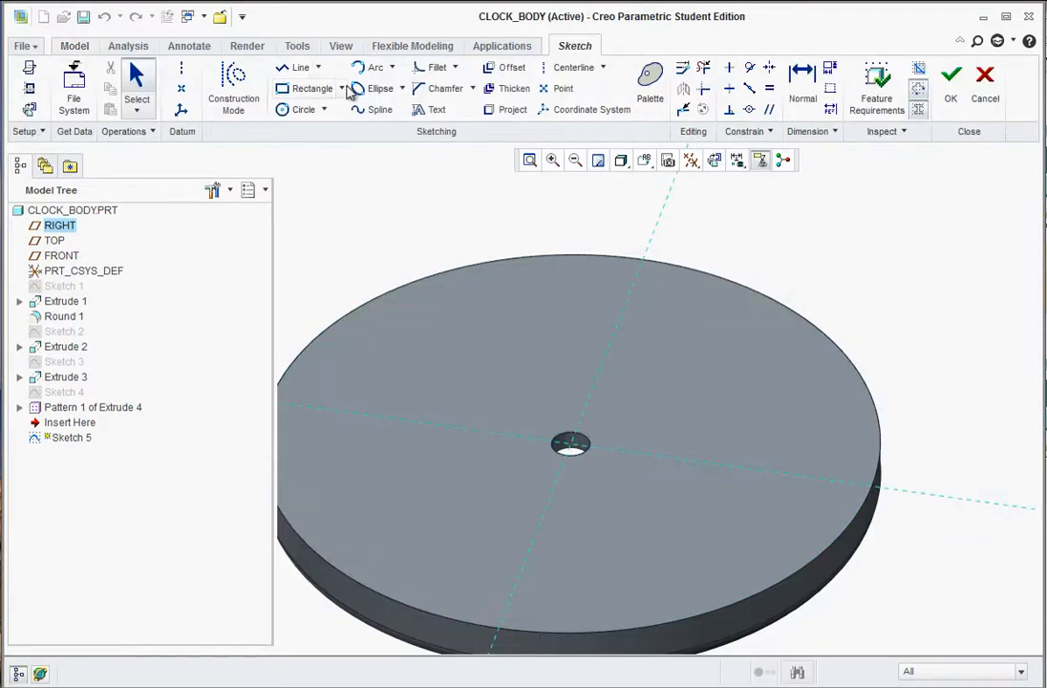
# - Sketch a circle centred on the center hole on the back face, set its diameter to 7.5 and finish the sketch
pyautogui.click(297, 109)
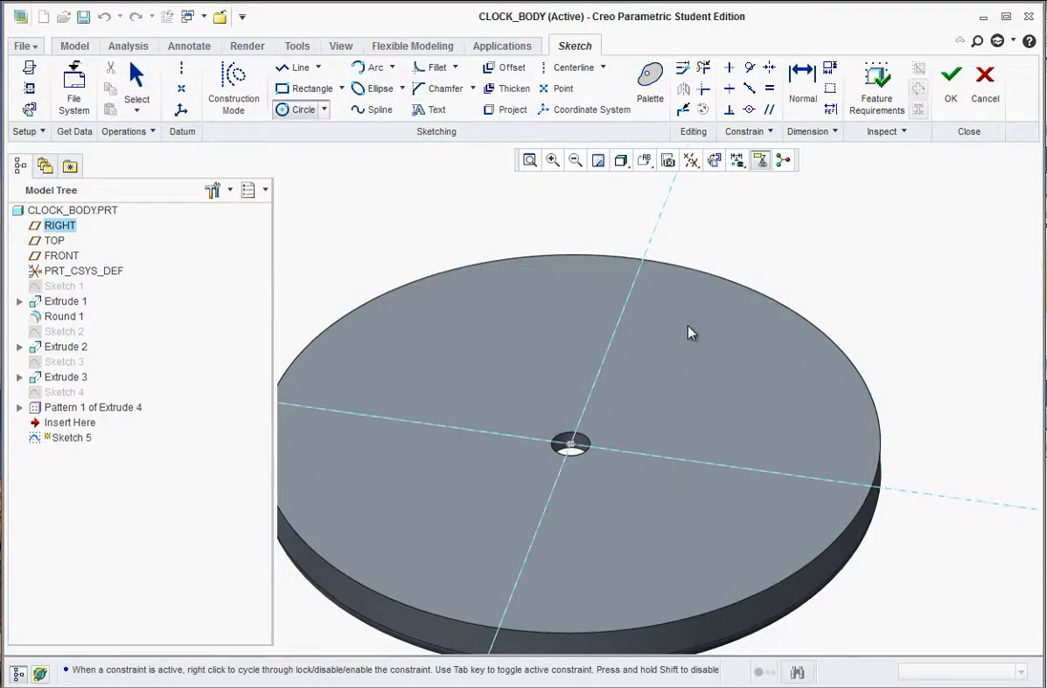
pyautogui.click(716, 301)
pyautogui.middleClick(688, 355)
pyautogui.scroll(1, 688, 354)
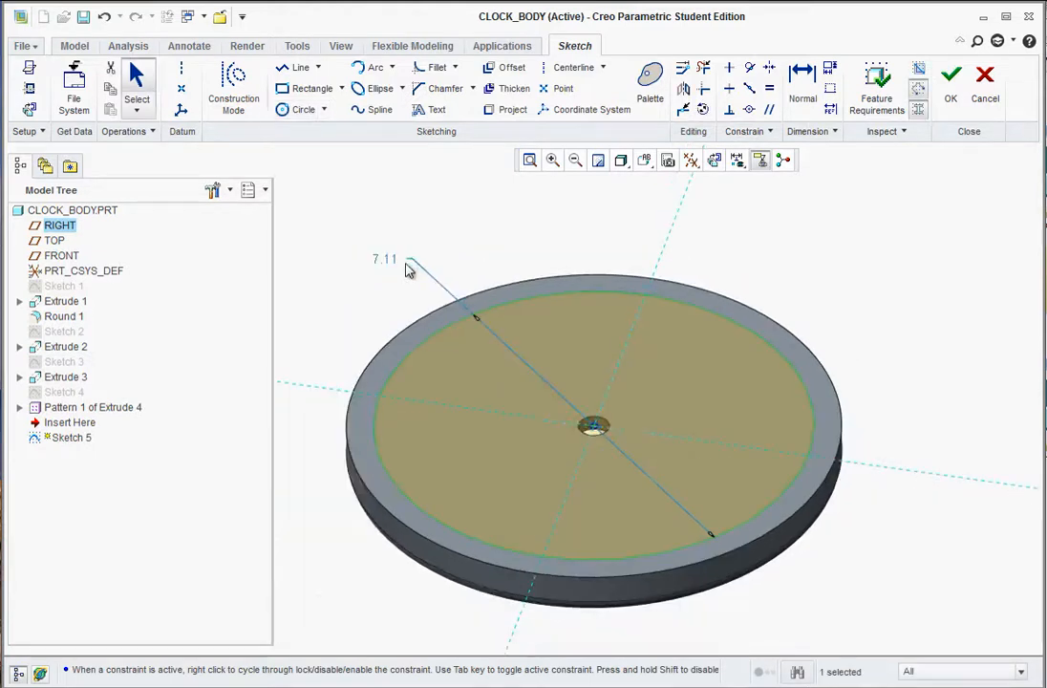
pyautogui.doubleClick(389, 261)
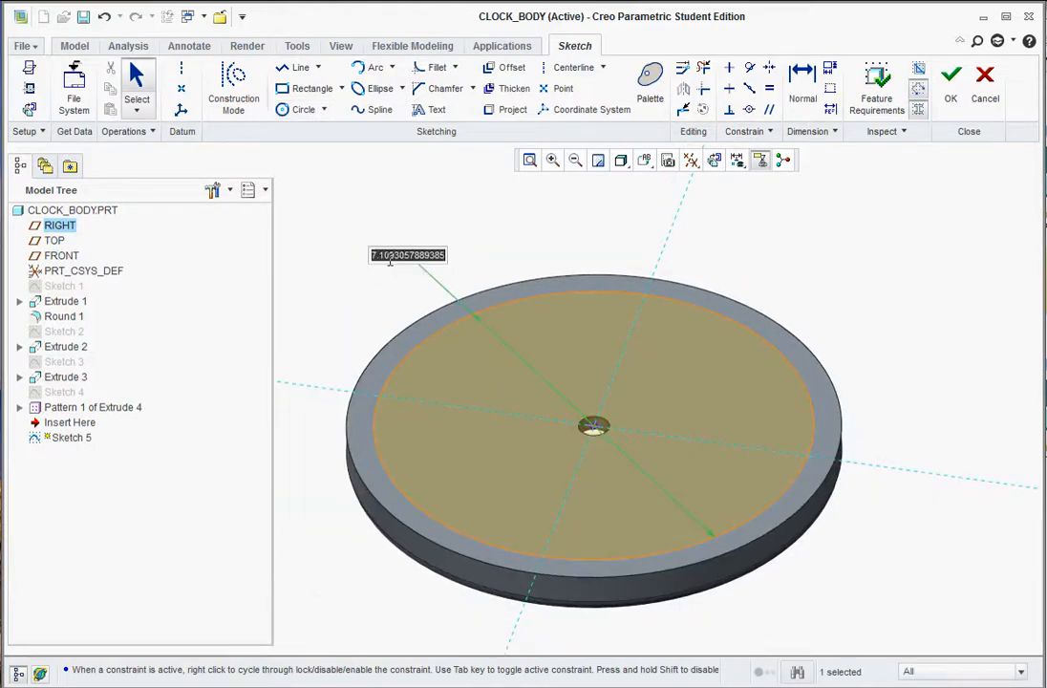
pyautogui.write('7.5')
pyautogui.press('Return')
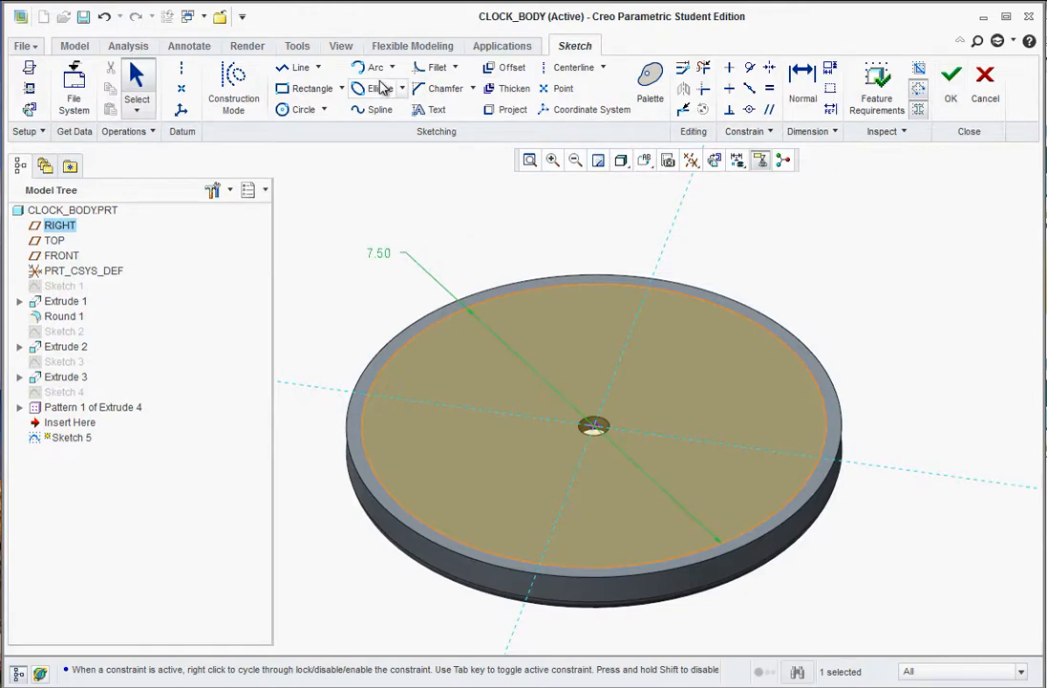
pyautogui.click(949, 86)
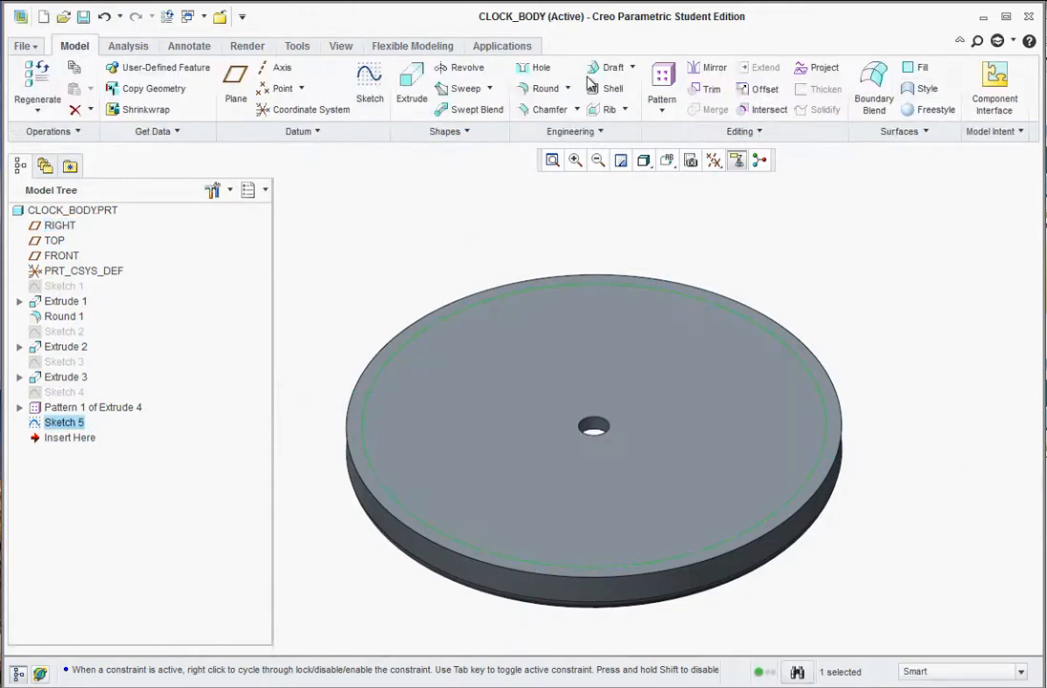
# - Extrude the 7.5 circle as a material-removing cut 0.125 deep into the clock body's back
pyautogui.click(412, 91)
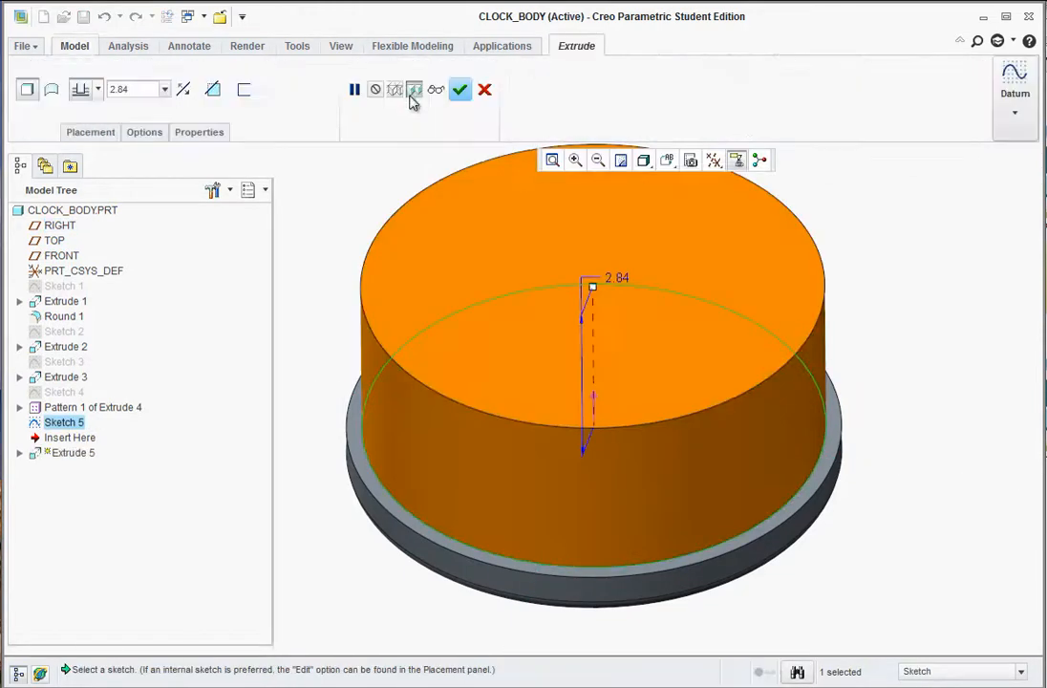
pyautogui.click(185, 93)
pyautogui.click(213, 91)
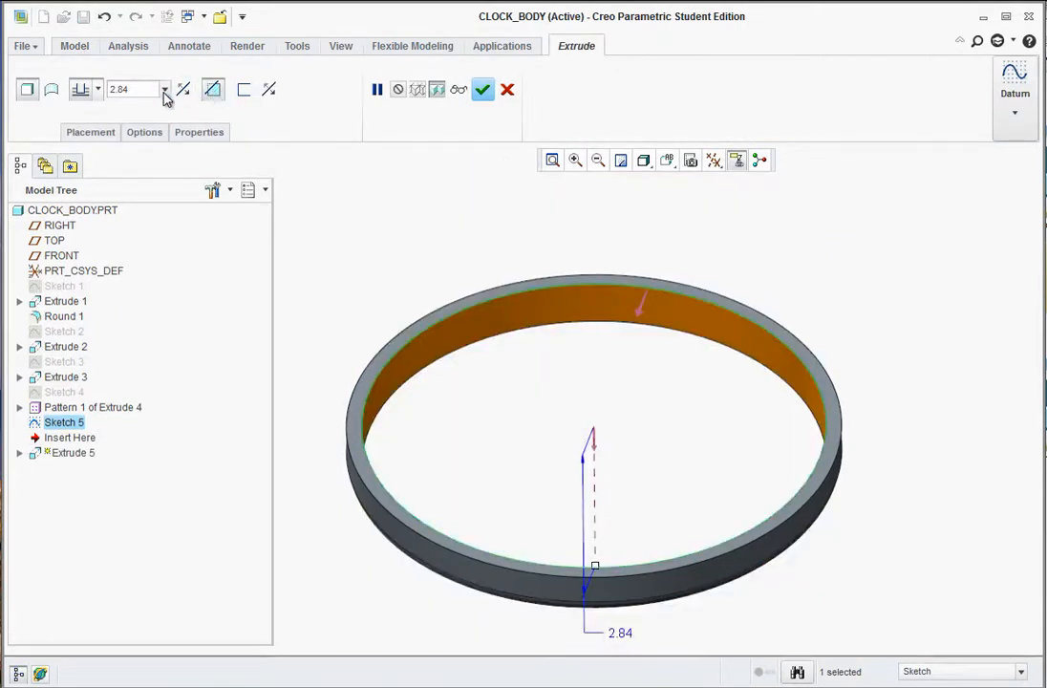
pyautogui.doubleClick(620, 632)
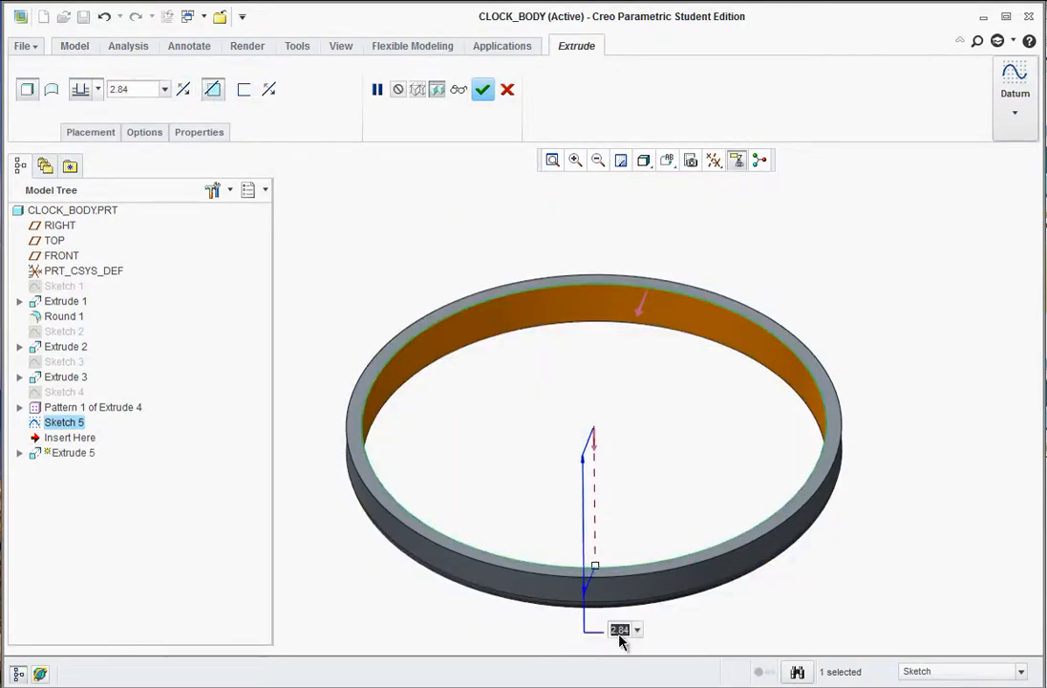
pyautogui.write('.125')
pyautogui.press('Return')
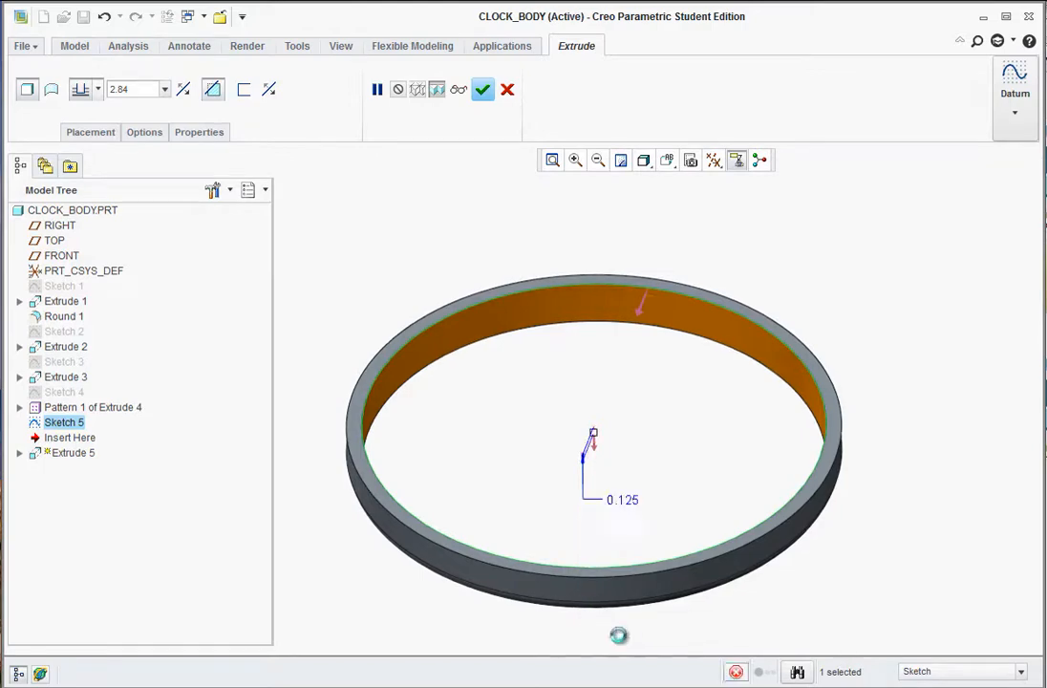
pyautogui.click(482, 90)
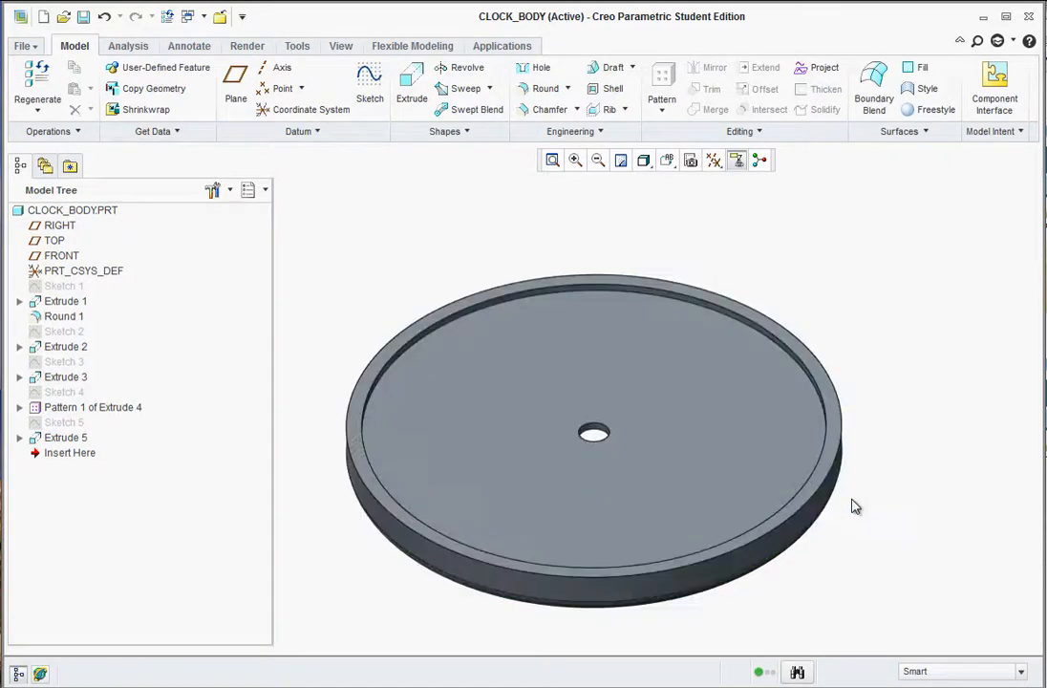
# - Inspect the front and back of the clock body, identifying the geometry of the second extrusion on the front side
pyautogui.moveTo(853, 503); pyautogui.dragTo(540, 535, button='middle')
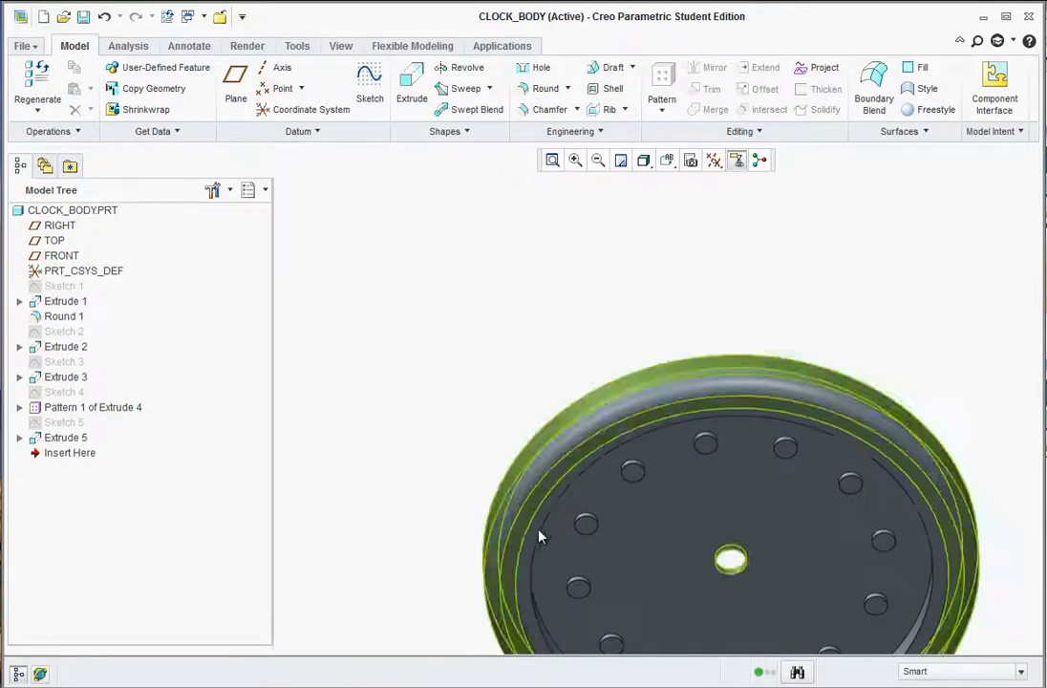
pyautogui.click(52, 351)
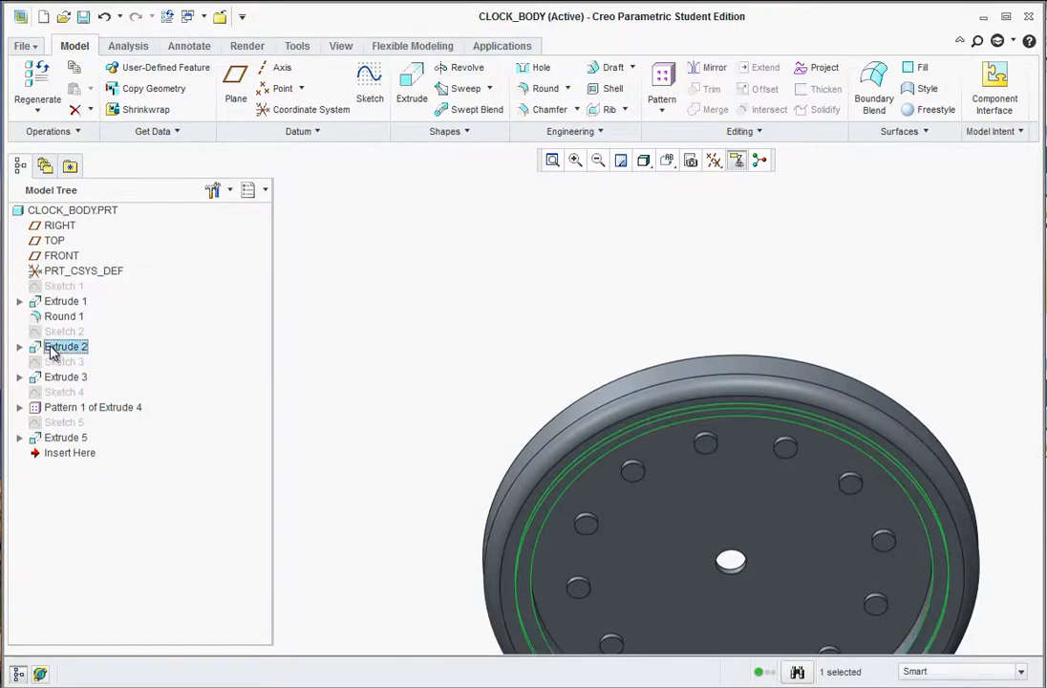
pyautogui.click(419, 405)
pyautogui.scroll(5, 419, 403)
pyautogui.scroll(-4, 614, 547)
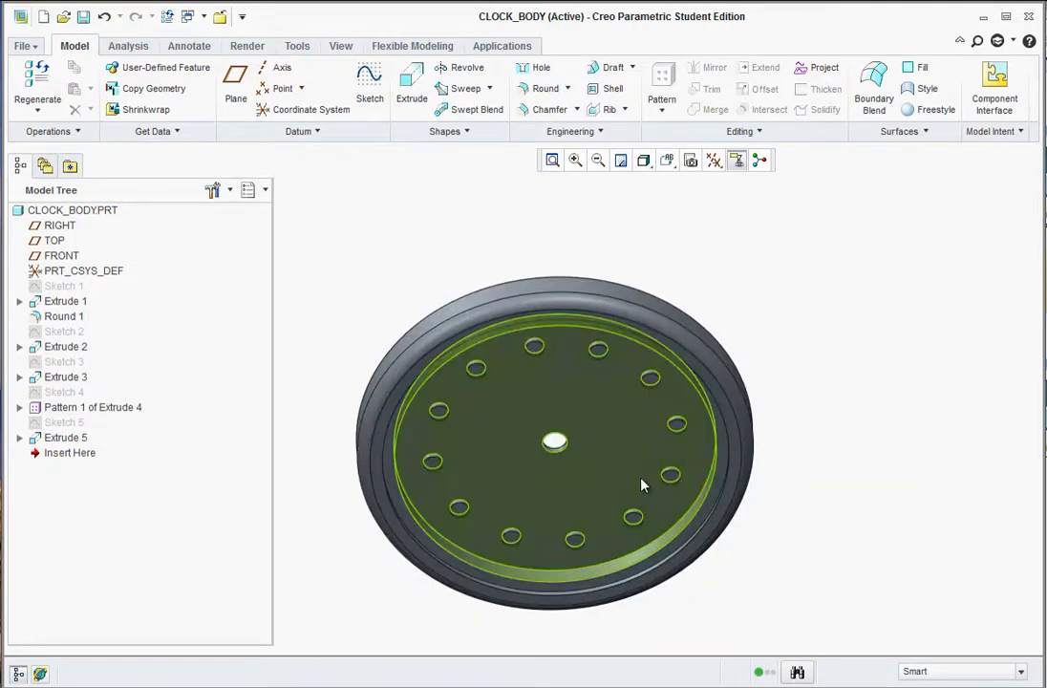
pyautogui.moveTo(641, 478); pyautogui.dragTo(622, 402, button='middle')
pyautogui.scroll(4, 644, 449)
pyautogui.scroll(-5, 640, 451)
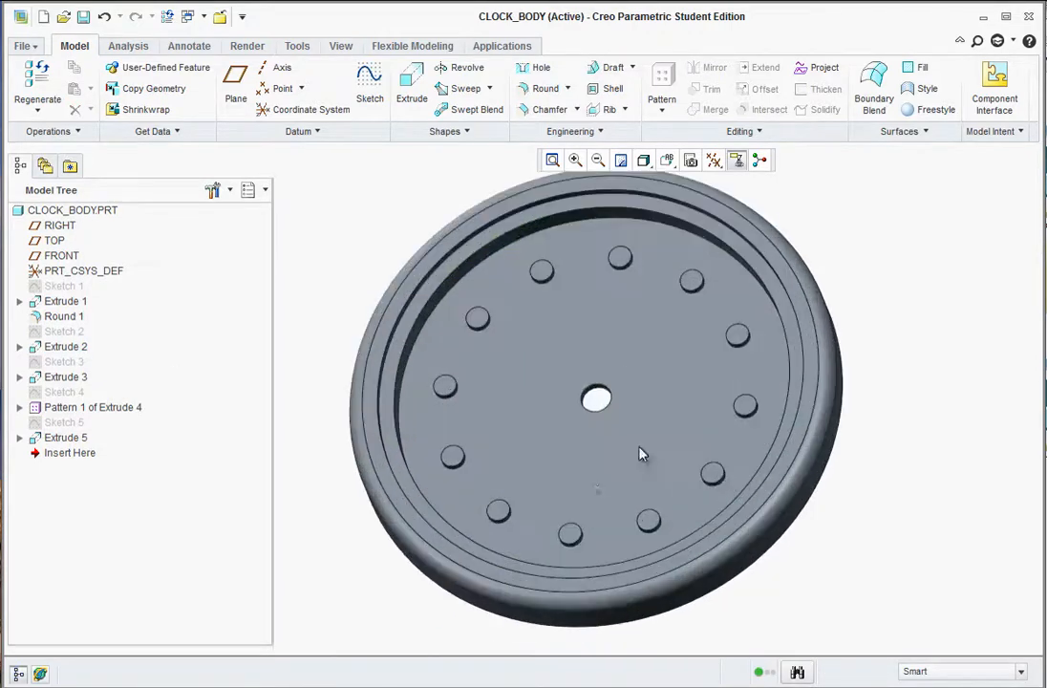
pyautogui.moveTo(668, 434); pyautogui.dragTo(475, 386, button='middle')
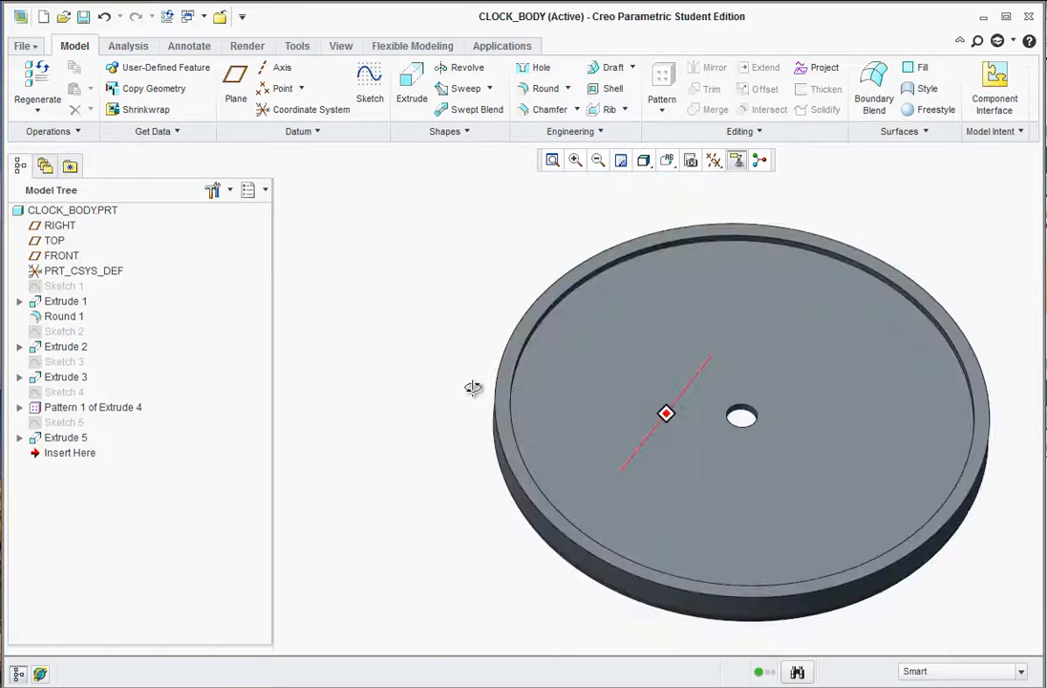
# - Start a sketch on the recessed back face of the clock body
pyautogui.click(776, 335)
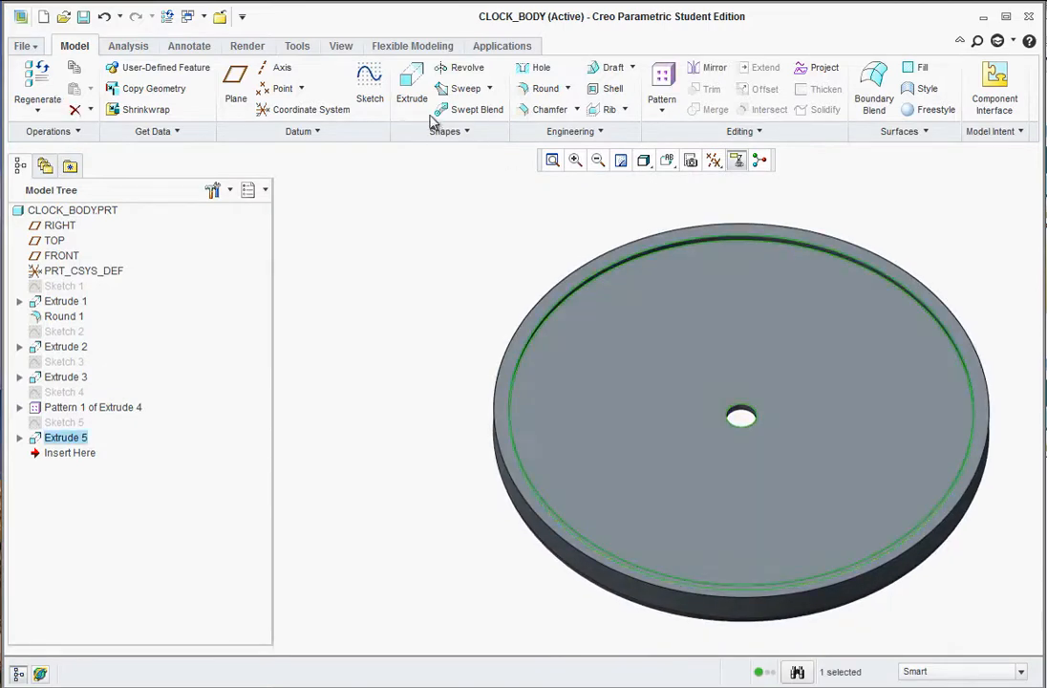
pyautogui.click(371, 82)
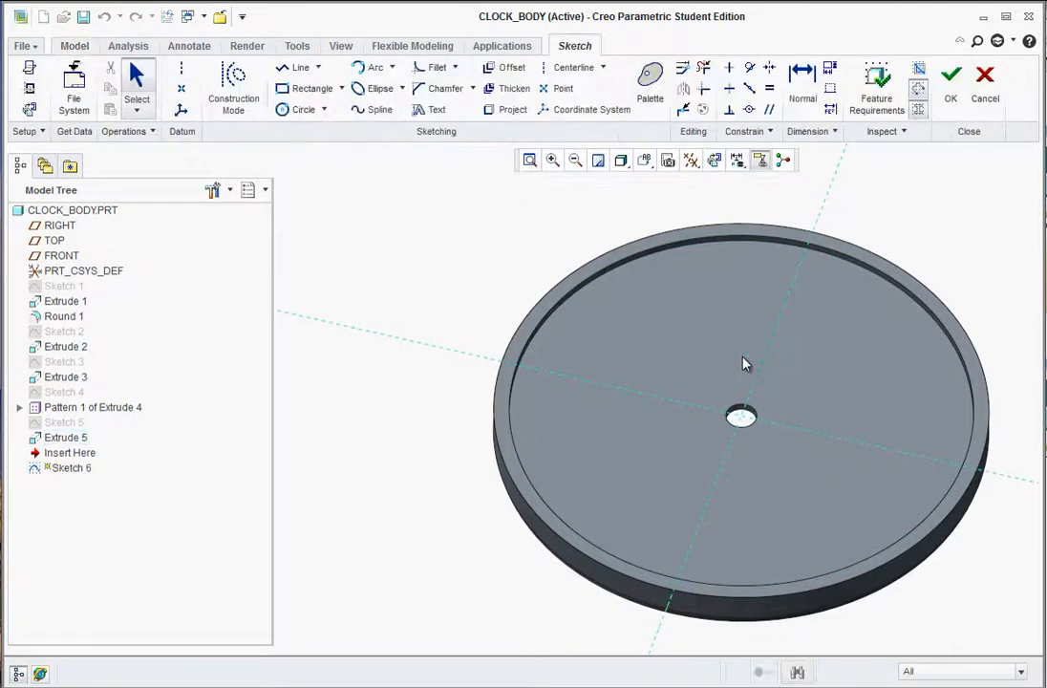
pyautogui.click(621, 160)
pyautogui.click(646, 162)
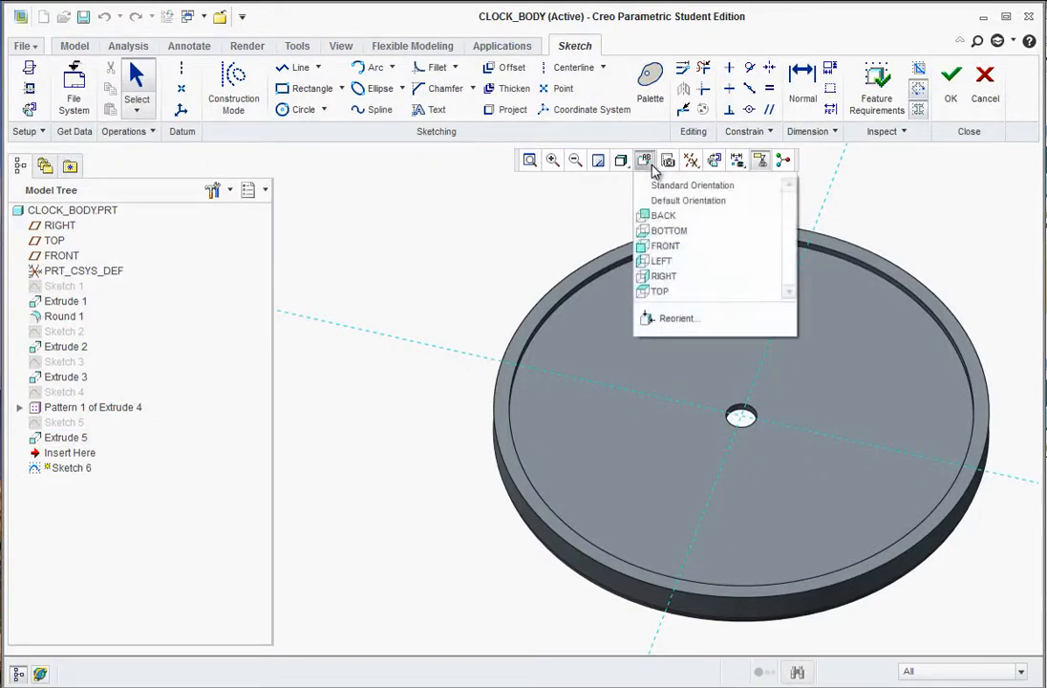
pyautogui.click(673, 232)
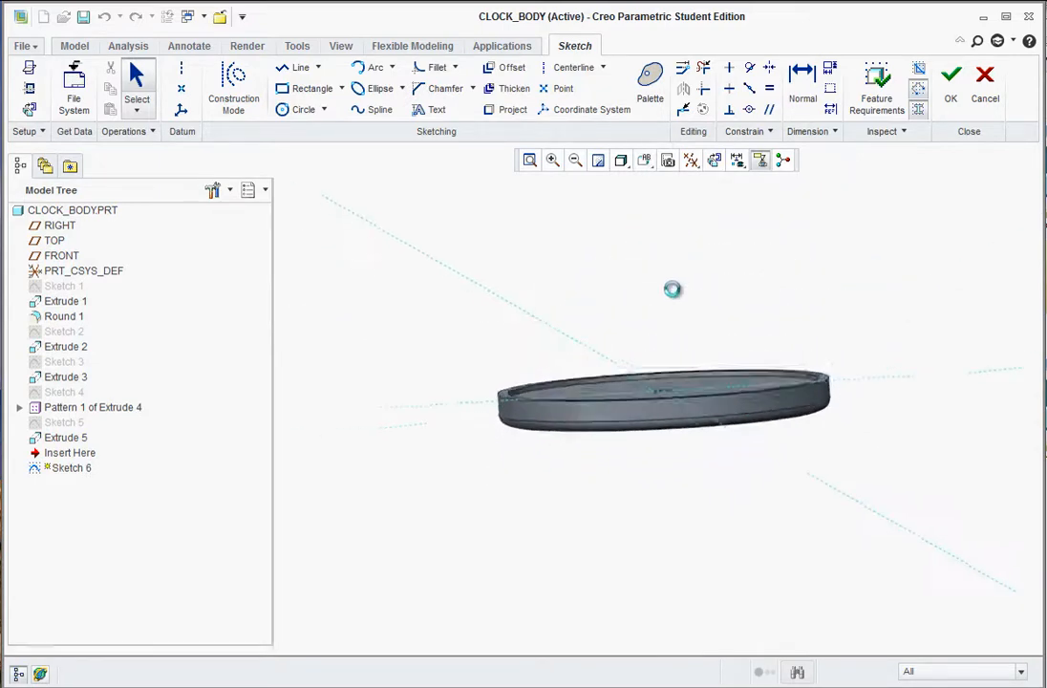
pyautogui.moveTo(661, 206); pyautogui.dragTo(647, 320, button='middle')
pyautogui.scroll(1, 678, 330)
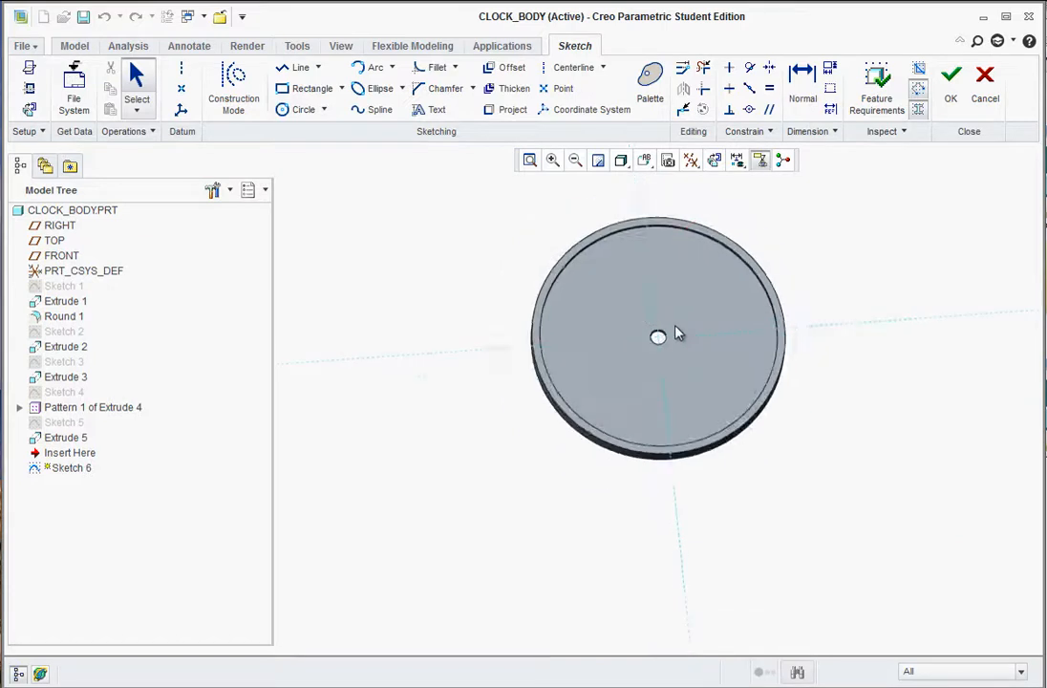
pyautogui.scroll(-4, 677, 329)
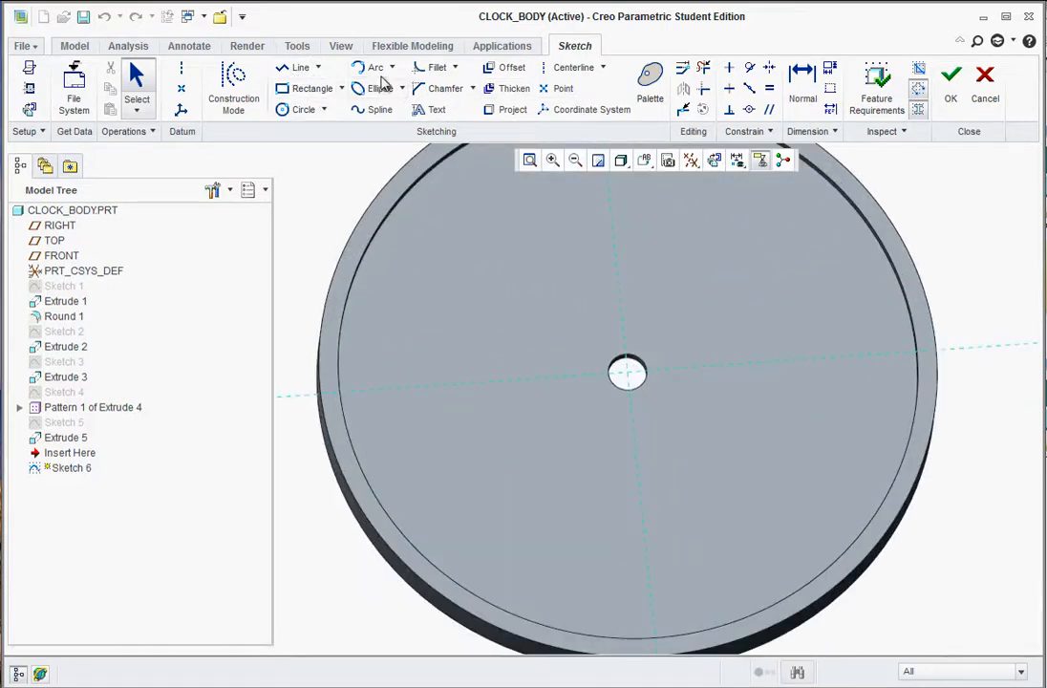
# - Add a vertical and a horizontal centerline through the middle of the center hole, aligned with the sketch references
pyautogui.click(182, 69)
pyautogui.click(627, 371)
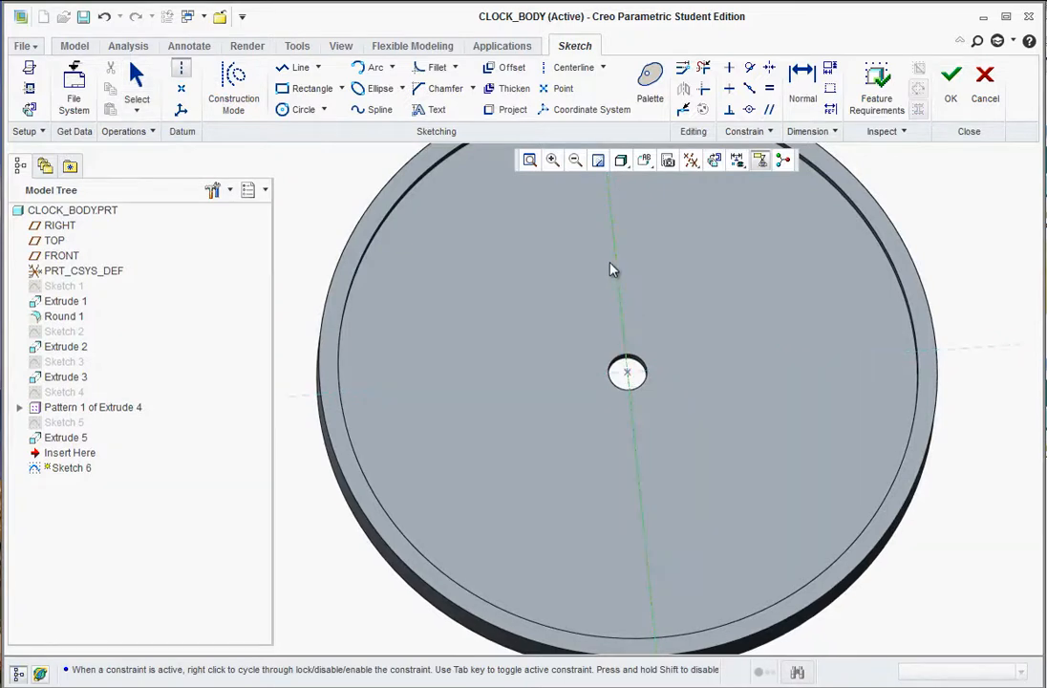
pyautogui.click(613, 269)
pyautogui.click(627, 371)
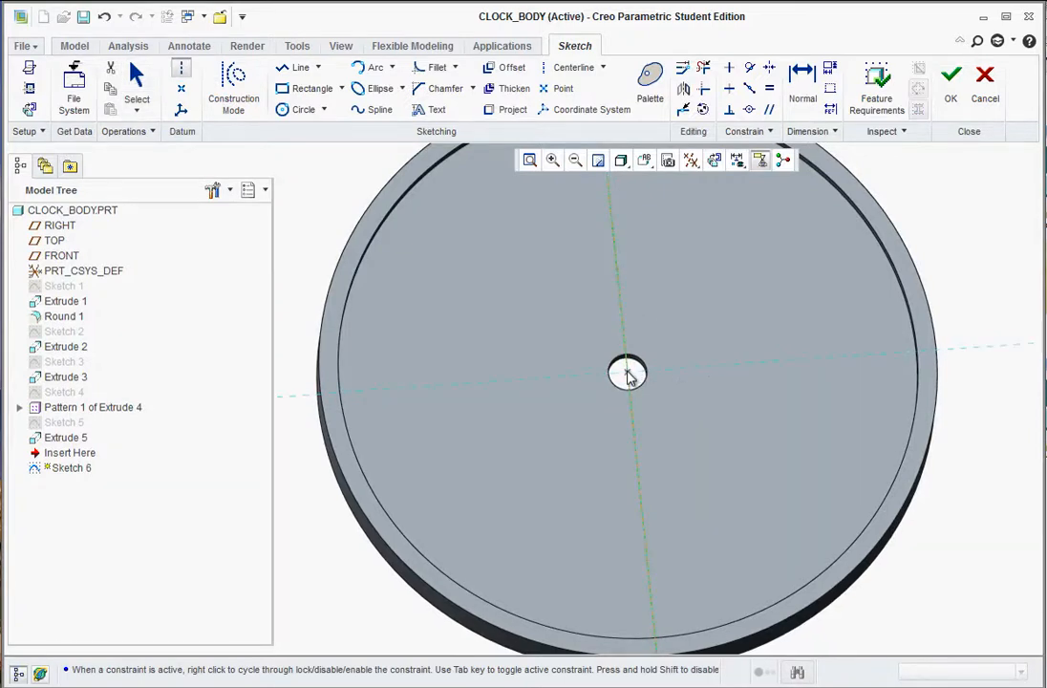
pyautogui.click(772, 434)
pyautogui.middleClick(778, 454)
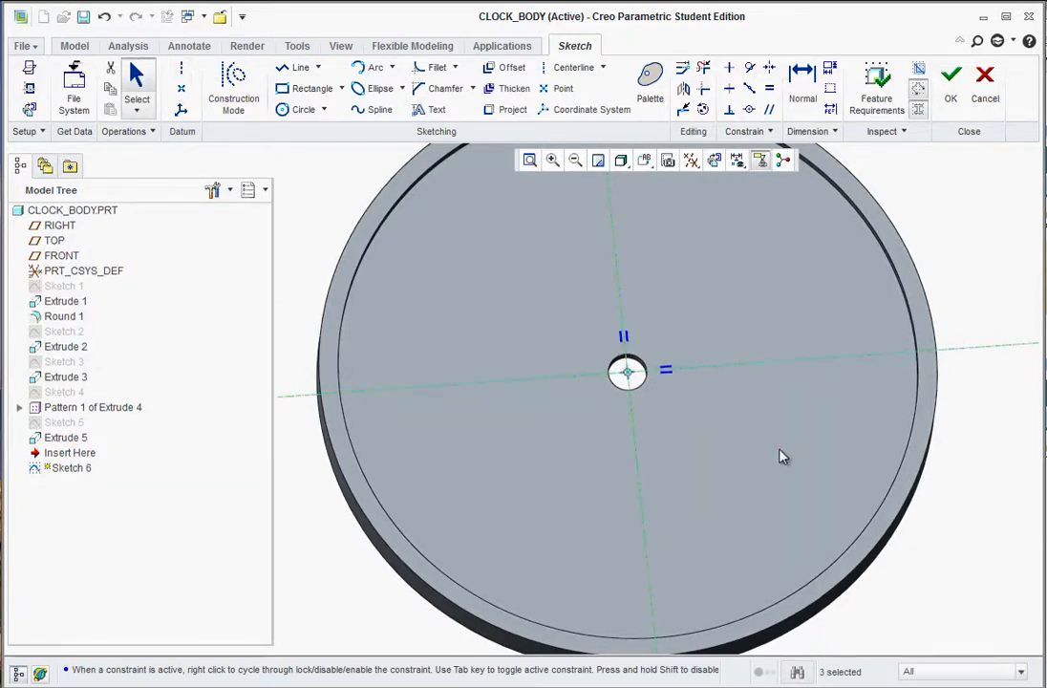
# - Sketch a small circle in the upper-right quadrant near the center hole and set its diameter to 0.25
pyautogui.click(291, 109)
pyautogui.click(674, 311)
pyautogui.click(684, 313)
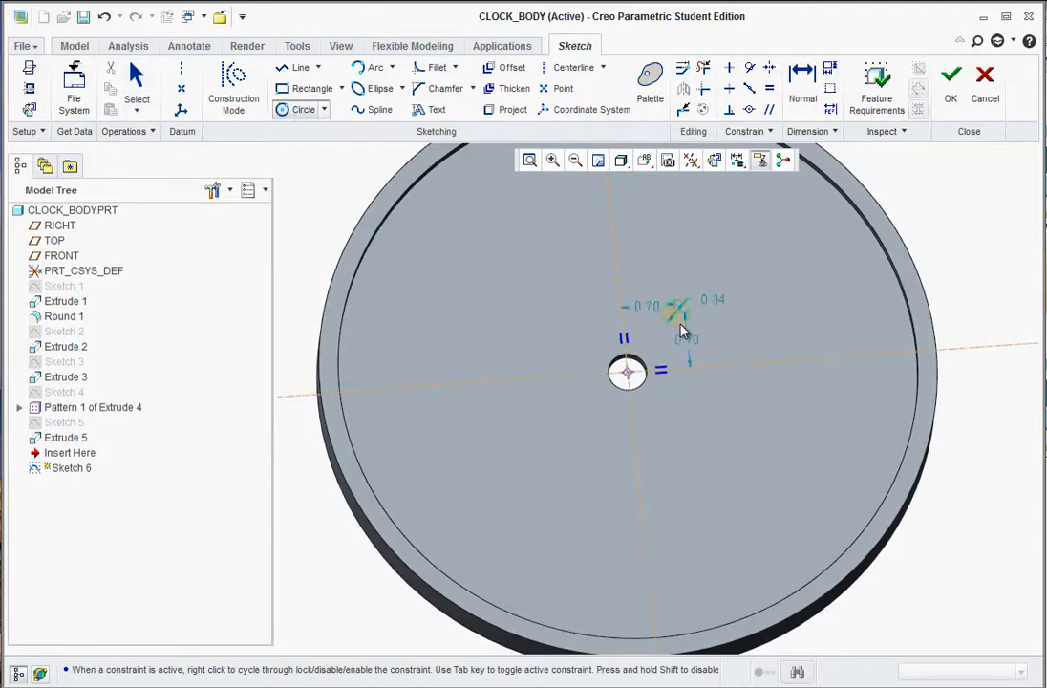
pyautogui.middleClick(737, 316)
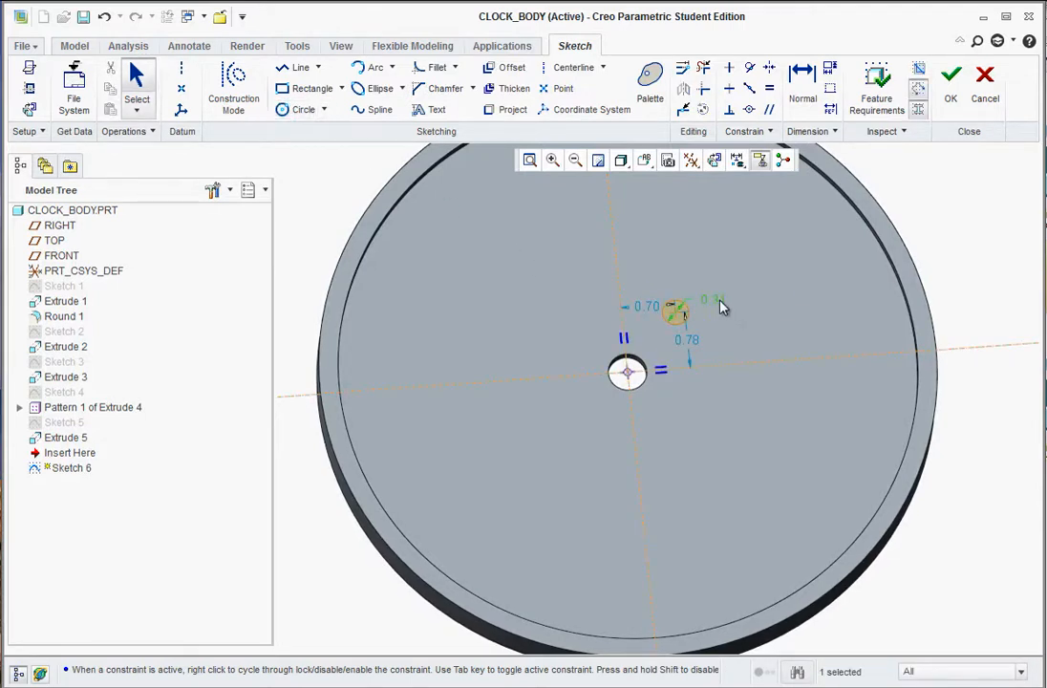
pyautogui.doubleClick(715, 300)
pyautogui.write('0.25')
pyautogui.press('Return')
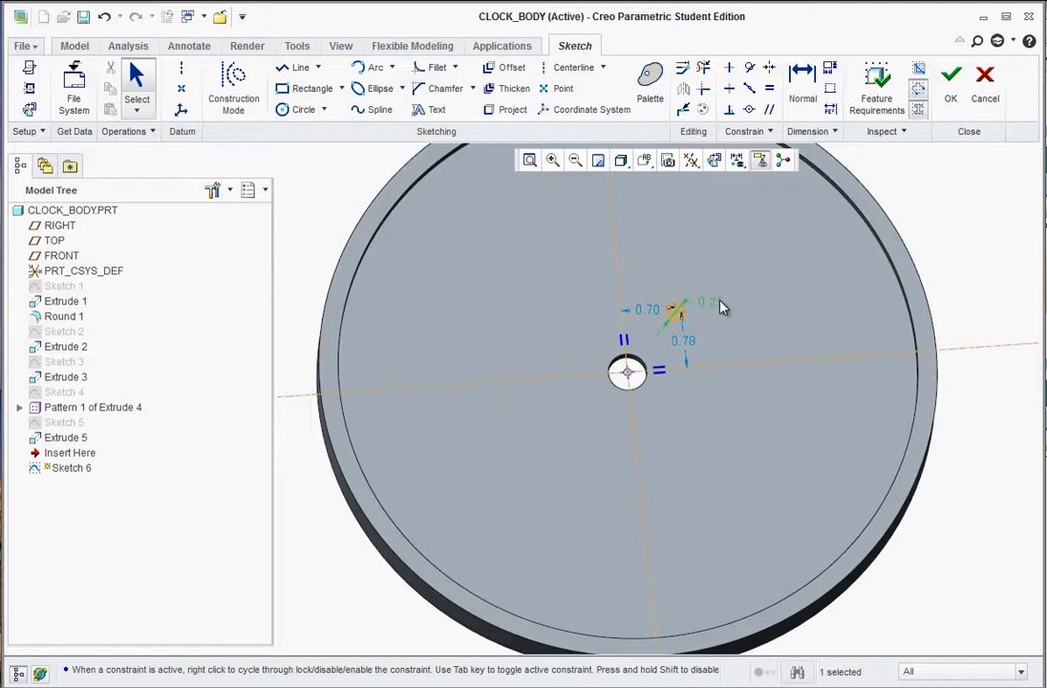
# - Set the small circle's distances from the horizontal and vertical centerlines to 1 each and finish the sketch
pyautogui.doubleClick(686, 342)
pyautogui.write('1')
pyautogui.press('Return')
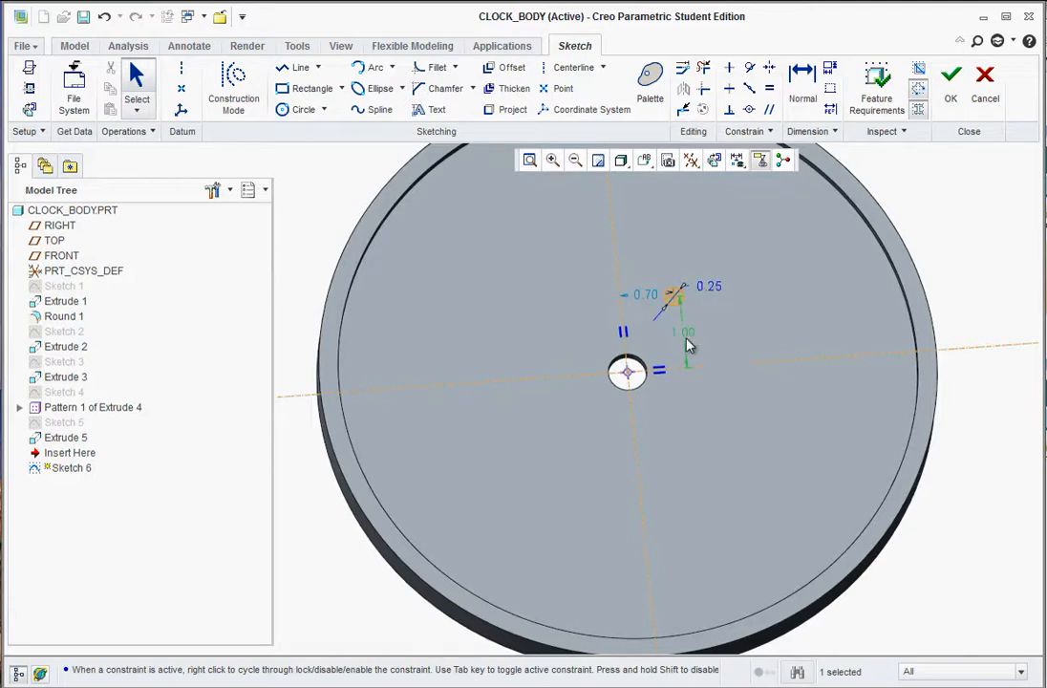
pyautogui.doubleClick(642, 304)
pyautogui.write('1')
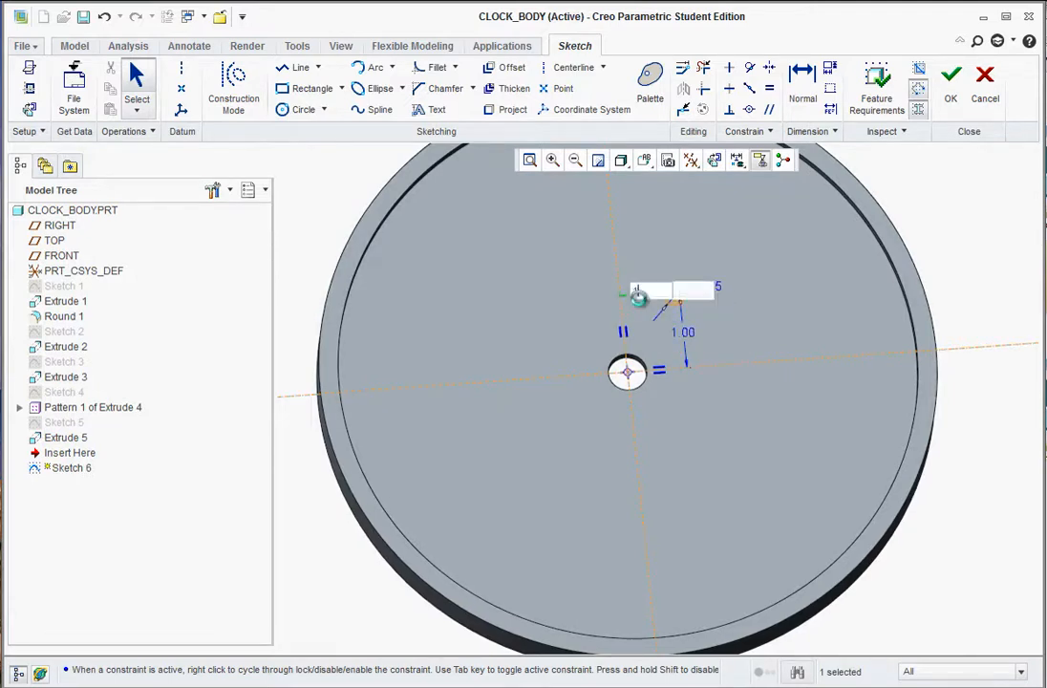
pyautogui.press('Return')
pyautogui.click(782, 338)
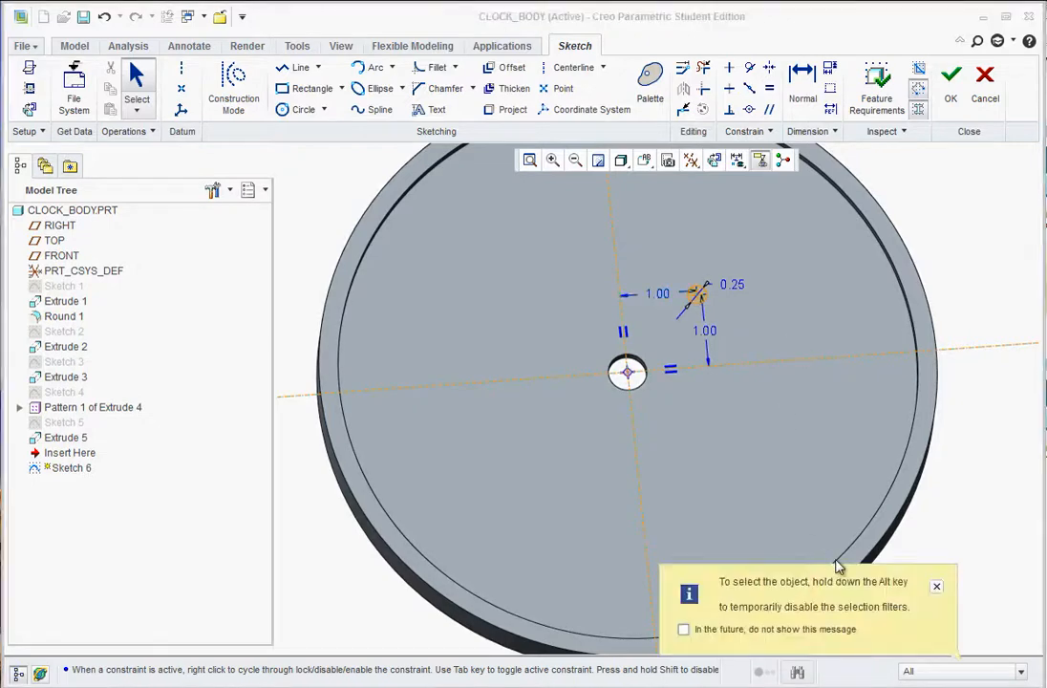
pyautogui.click(934, 587)
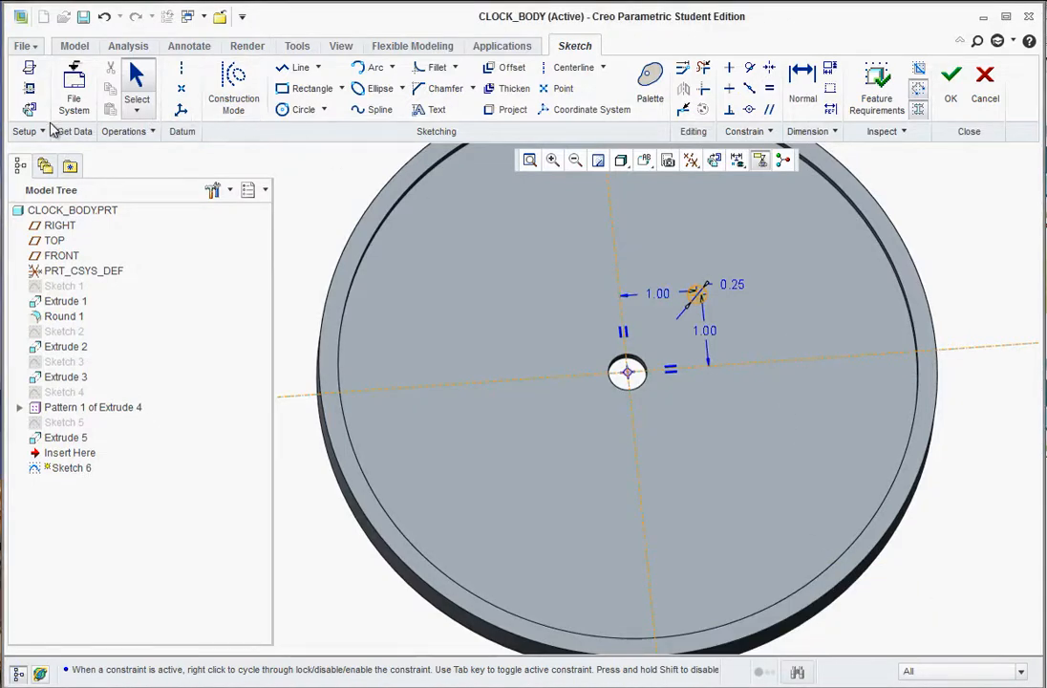
pyautogui.click(951, 81)
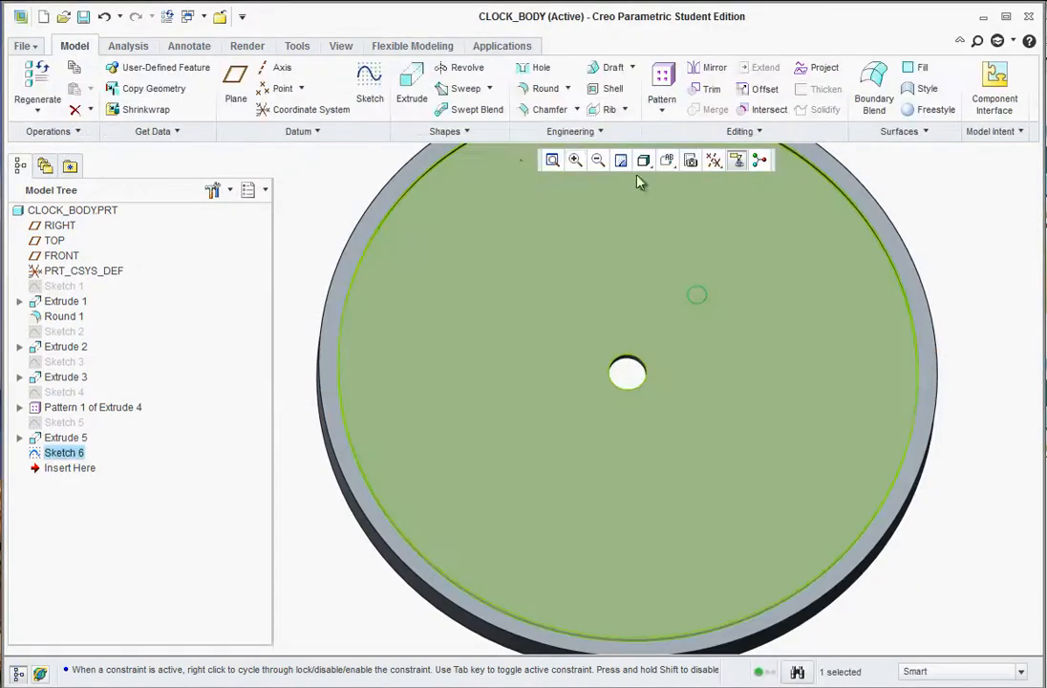
# - Extrude the small circle 0.25 outward from the recessed face as a solid peg
pyautogui.click(409, 96)
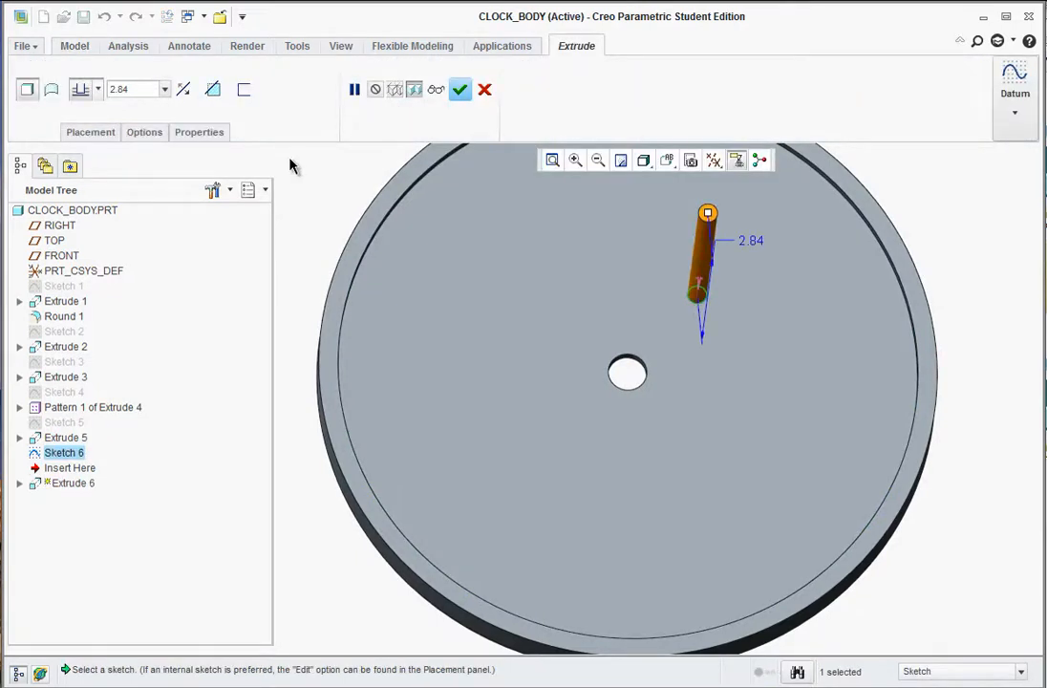
pyautogui.click(149, 93)
pyautogui.press('Return')
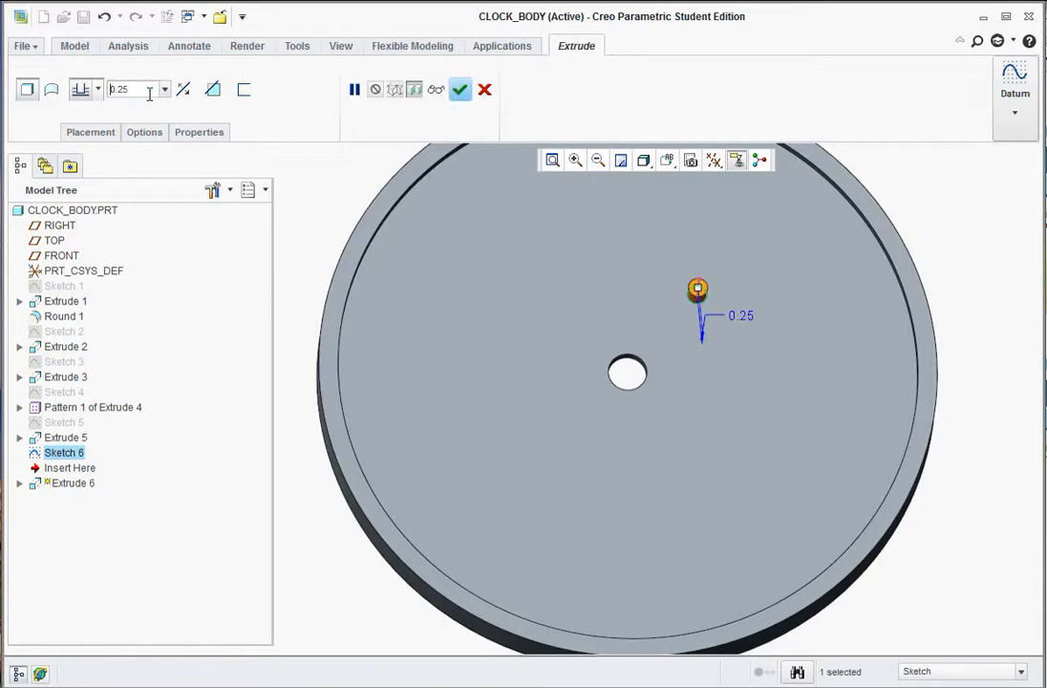
pyautogui.click(461, 89)
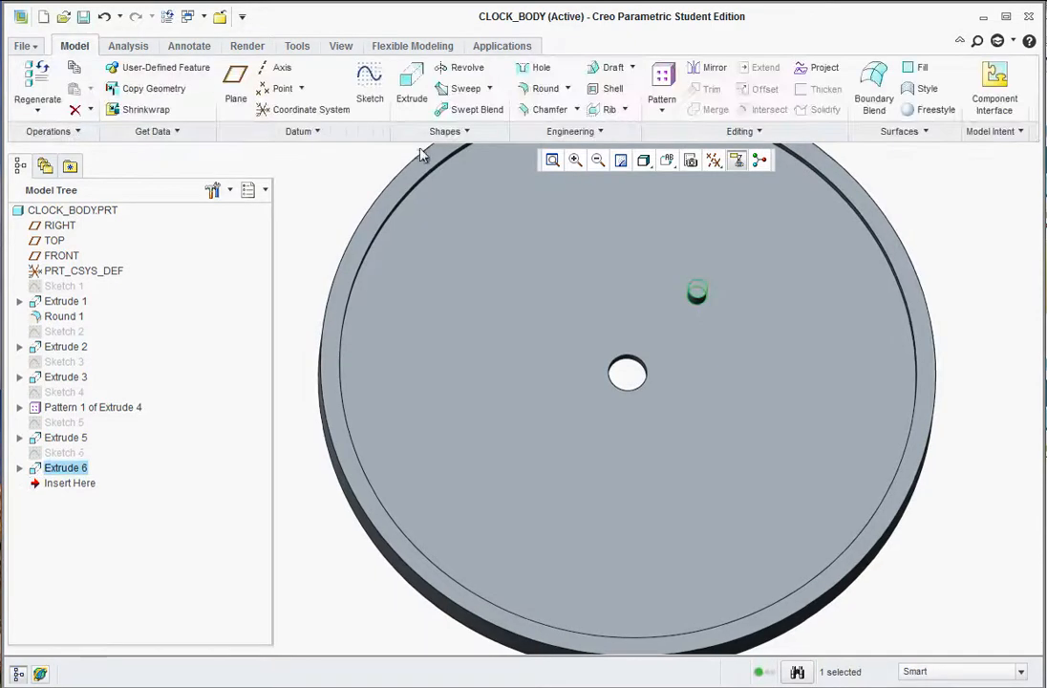
# - Mirror the back-face peg about the RIGHT datum plane
pyautogui.moveTo(559, 403)
pyautogui.mouseDown(button='middle')
pyautogui.moveTo(582, 409)
pyautogui.moveTo(559, 407)
pyautogui.moveTo(578, 379)
pyautogui.mouseUp(button='middle')
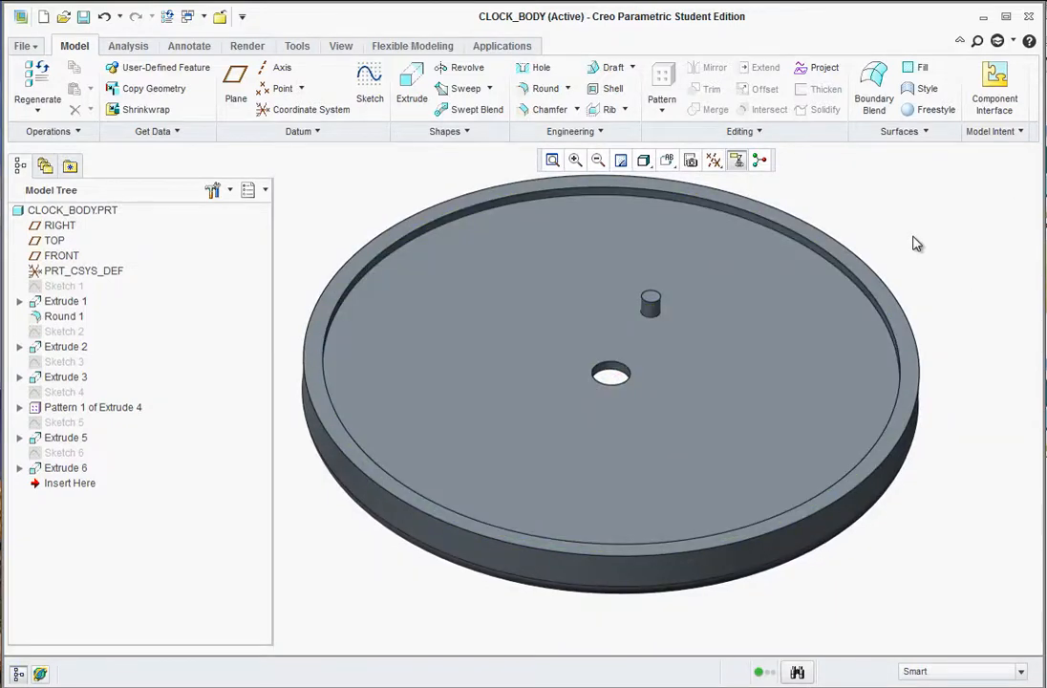
pyautogui.click(751, 248)
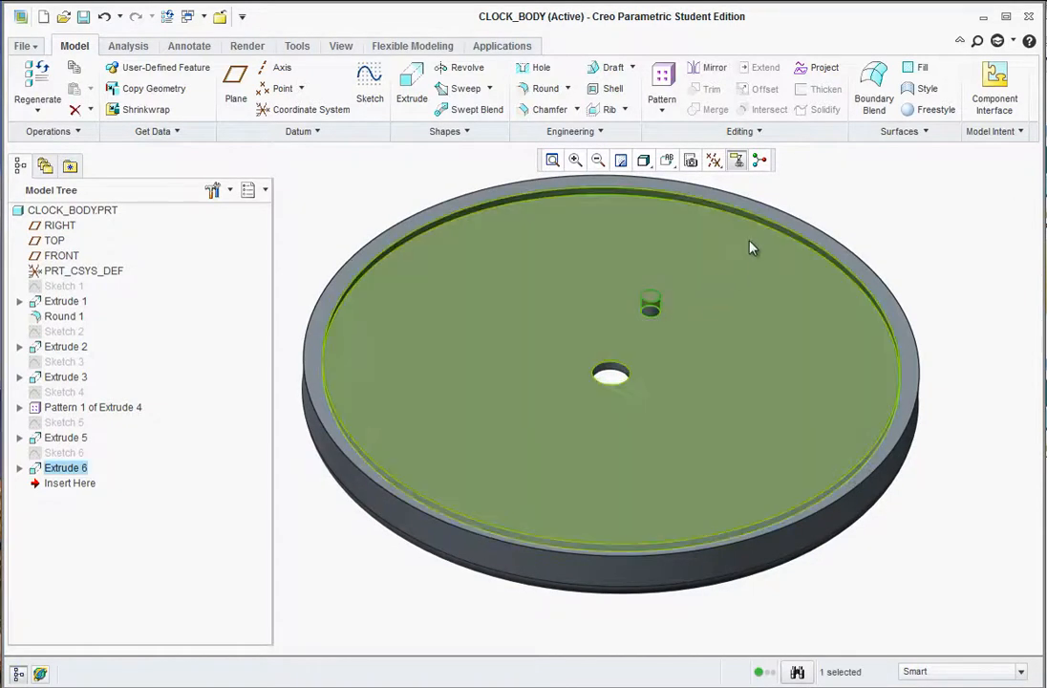
pyautogui.click(707, 69)
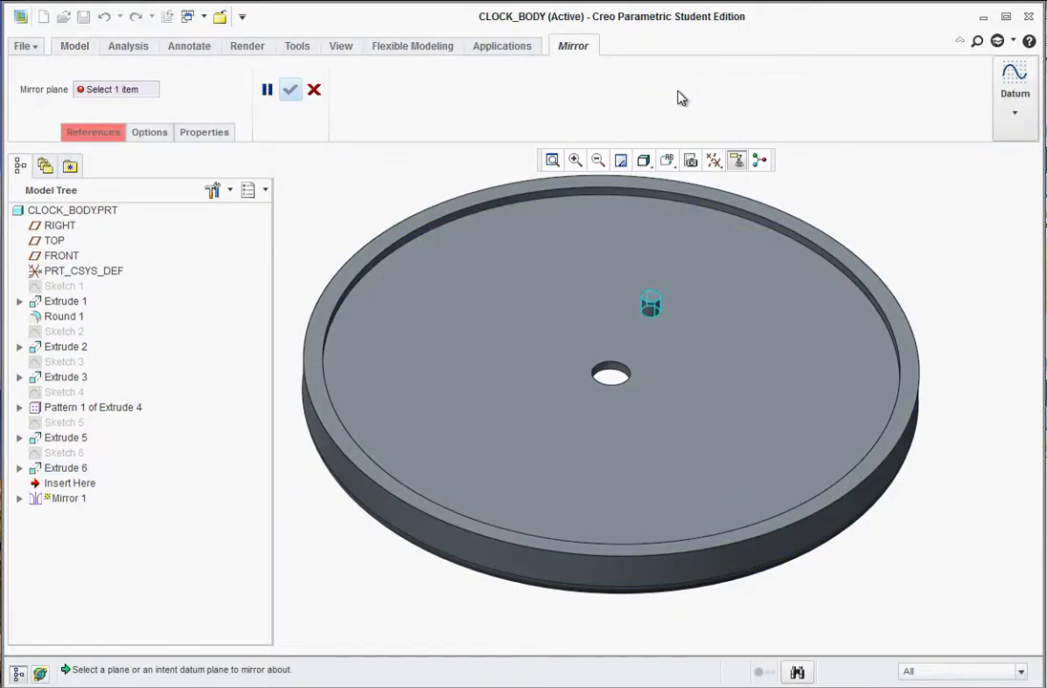
pyautogui.click(55, 227)
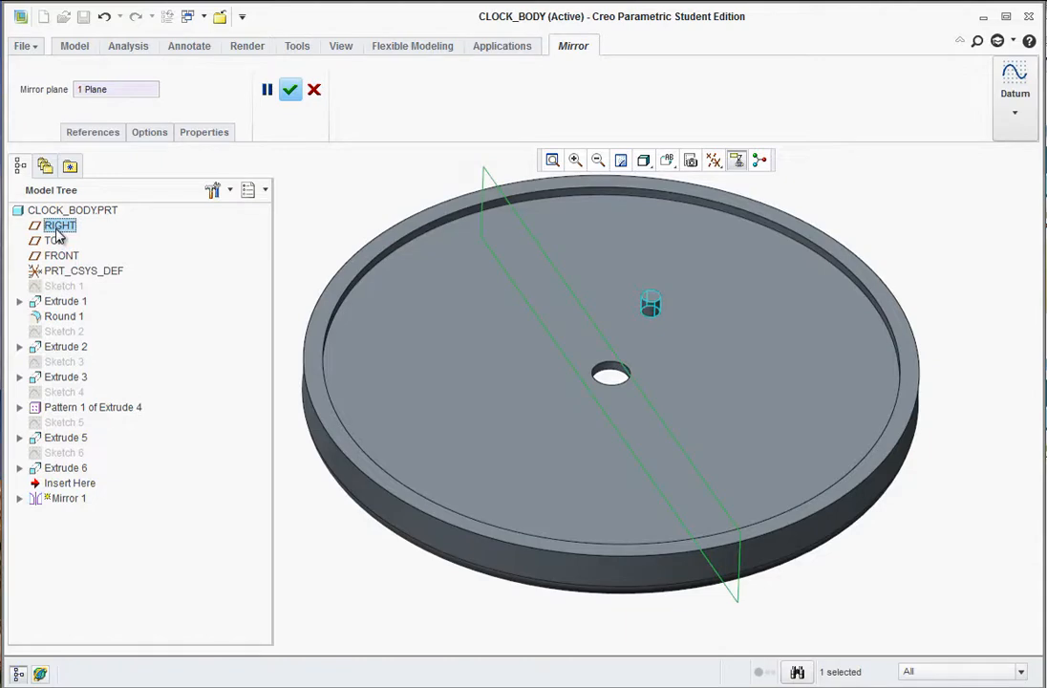
pyautogui.click(289, 89)
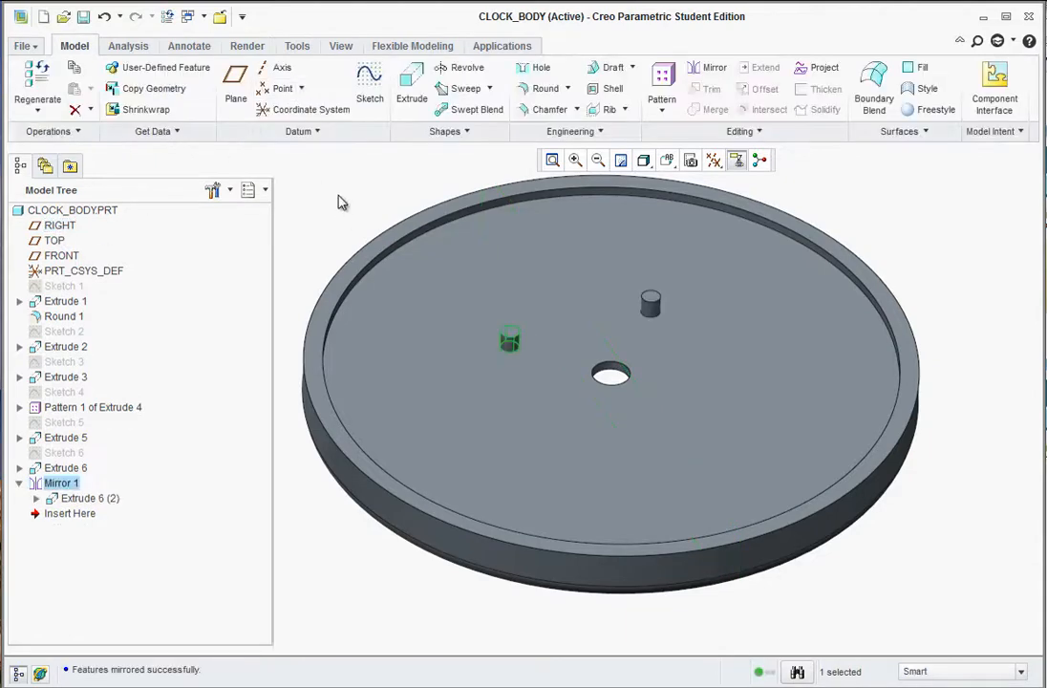
pyautogui.click(509, 346)
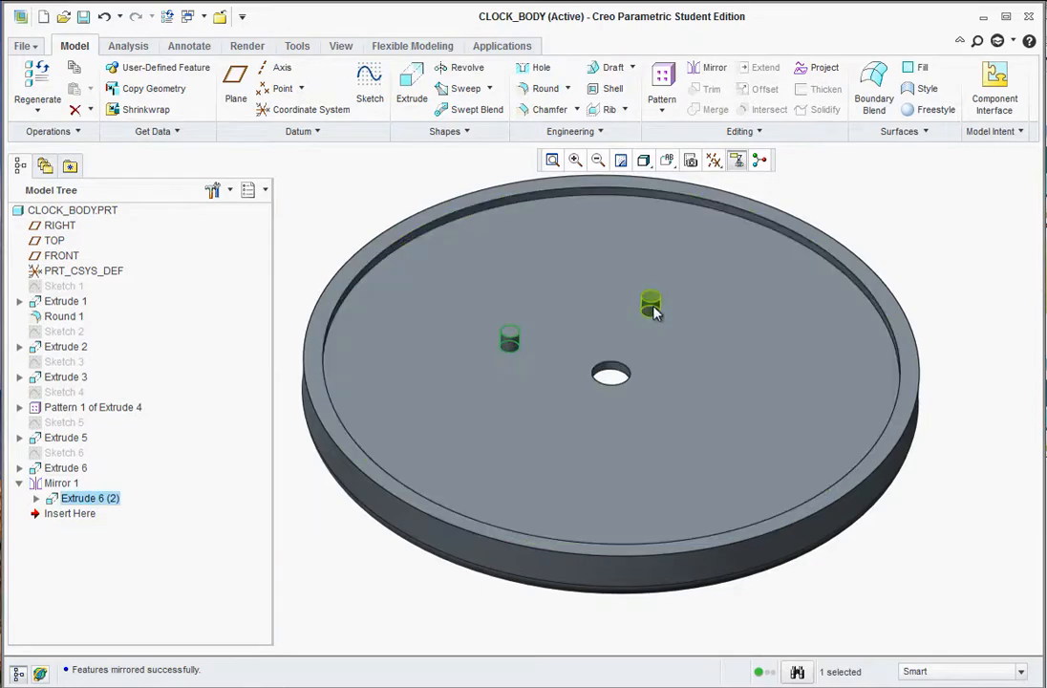
pyautogui.keyDown('ctrl'); pyautogui.click(653, 305); pyautogui.keyUp('ctrl')
pyautogui.click(427, 214)
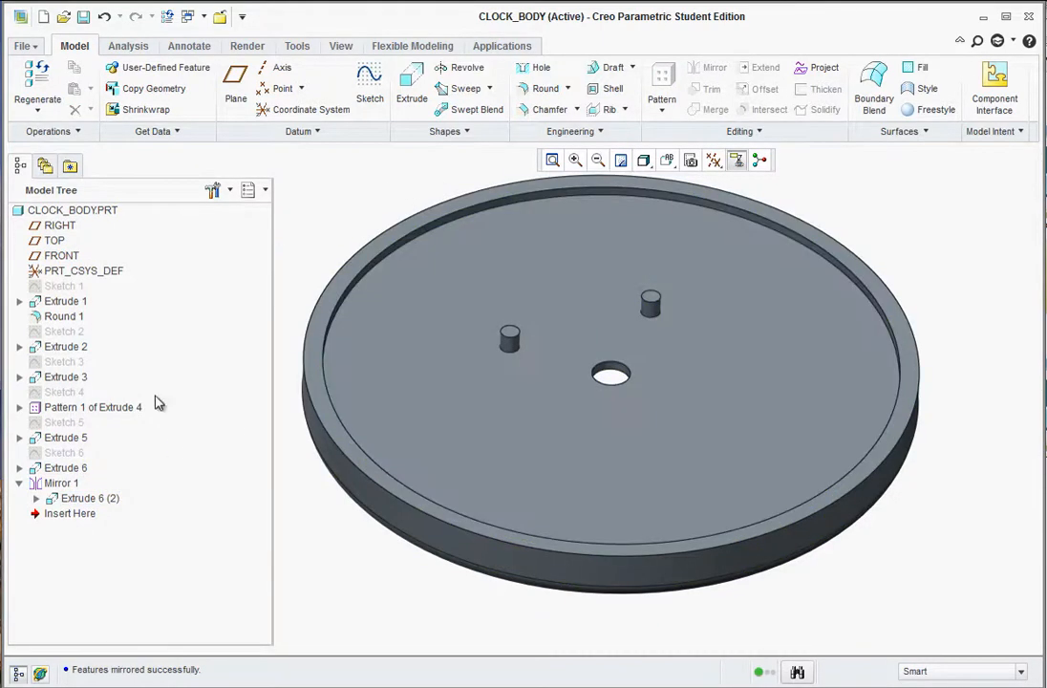
pyautogui.click(75, 484)
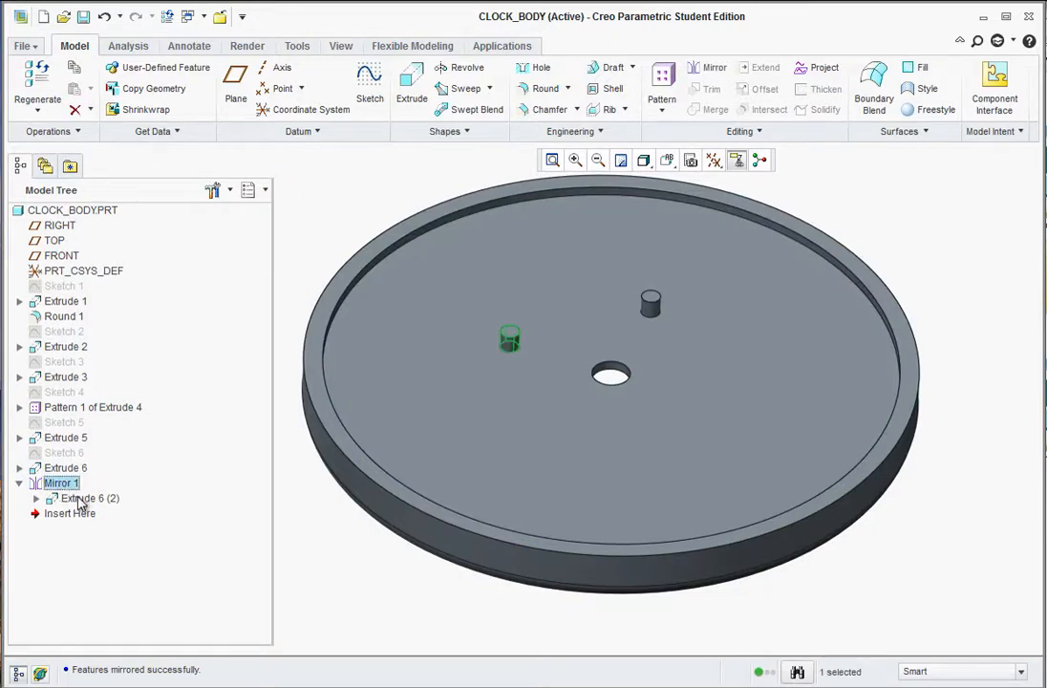
pyautogui.click(662, 88)
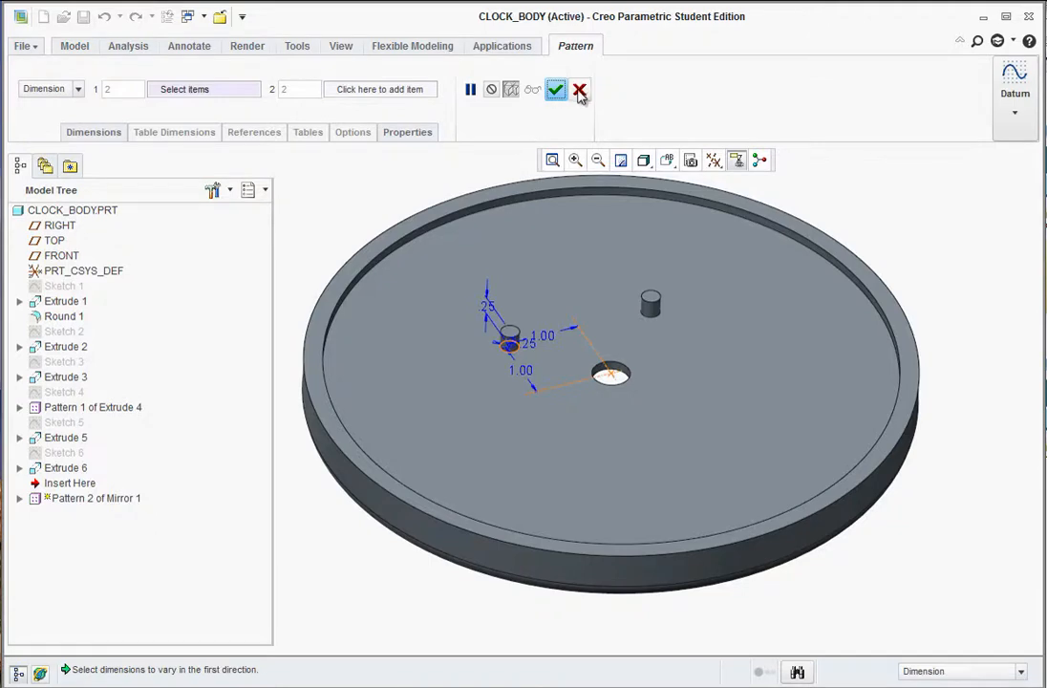
pyautogui.click(579, 89)
pyautogui.click(381, 191)
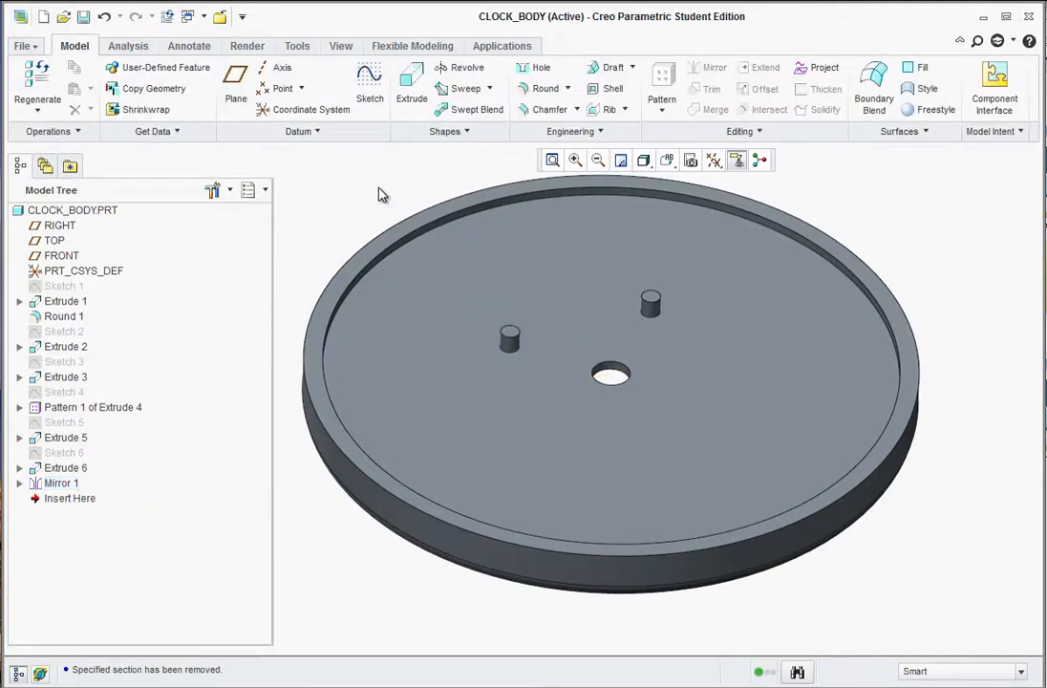
# - Mirror the second peg, the copy across the RIGHT plane, about the TOP datum plane
pyautogui.click(511, 353)
pyautogui.click(705, 69)
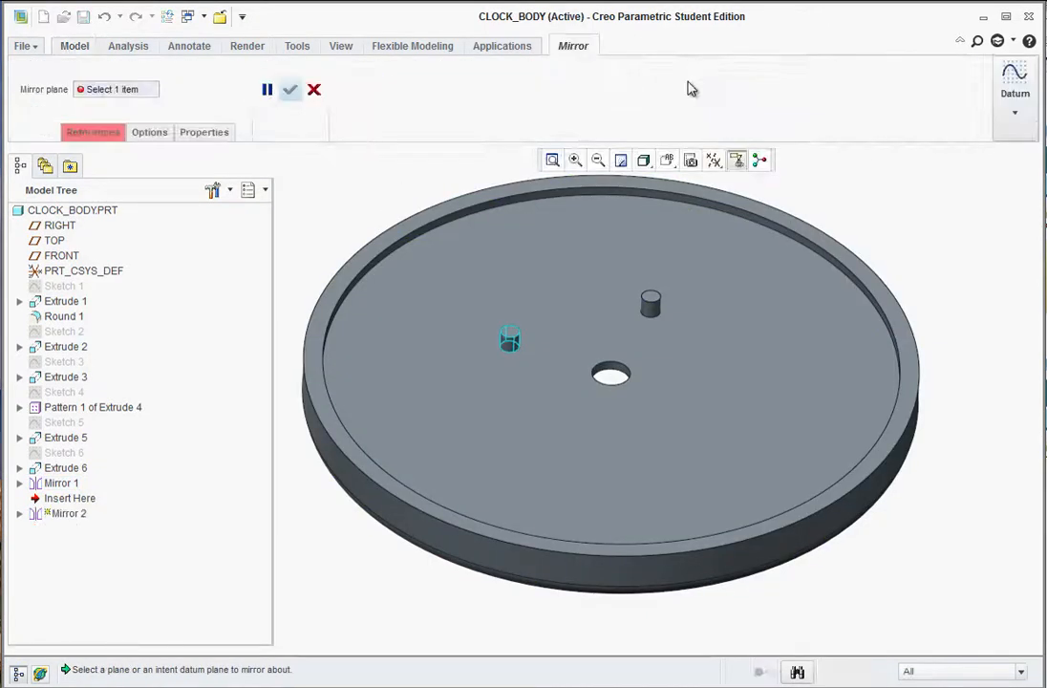
pyautogui.click(54, 242)
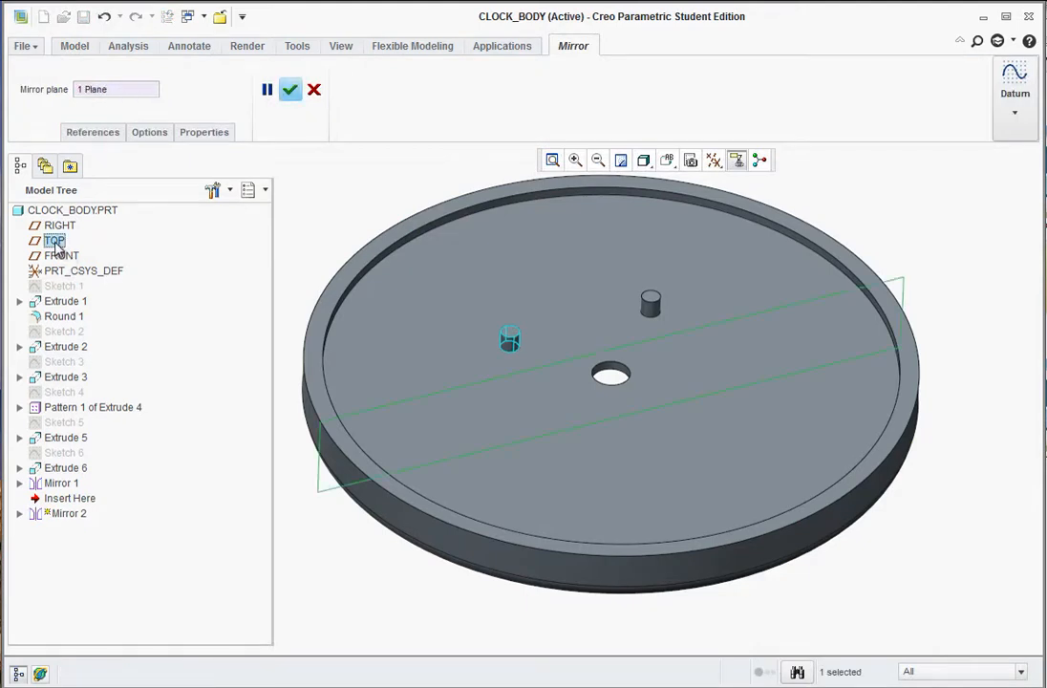
pyautogui.click(290, 91)
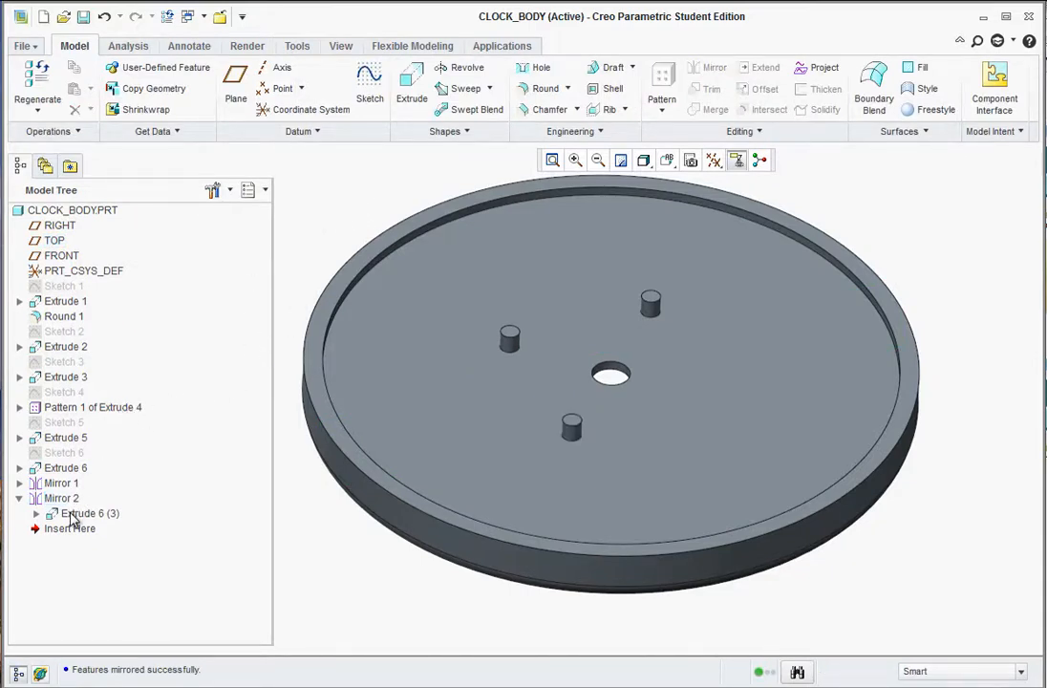
# - Mirror the original extruded peg about the TOP datum plane to complete the four pegs around the center hole
pyautogui.click(63, 469)
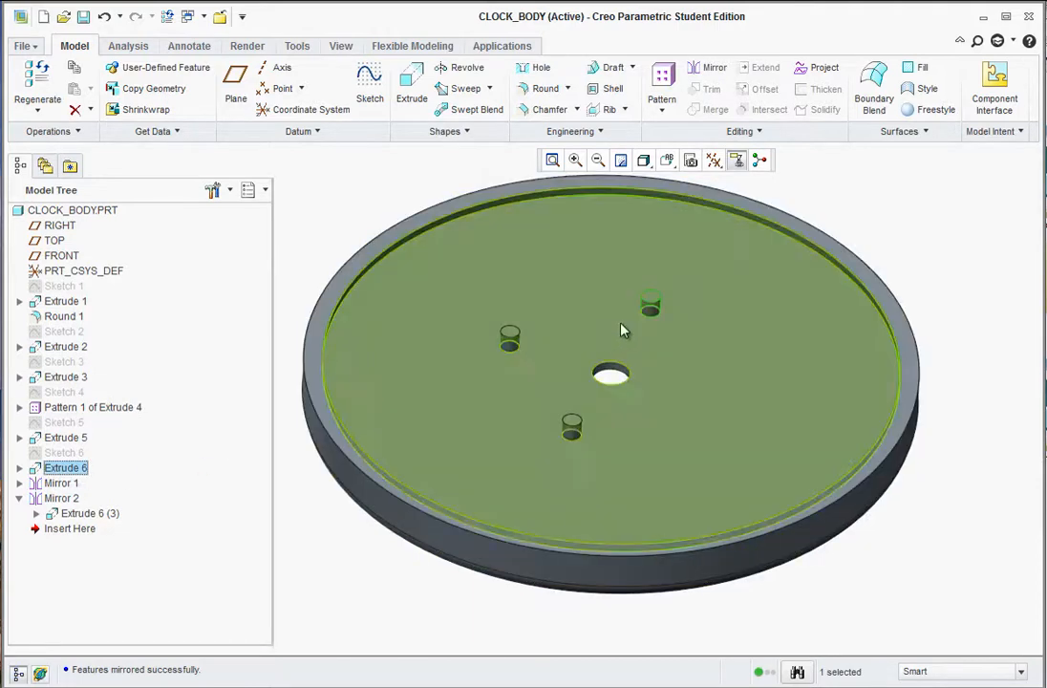
pyautogui.click(712, 68)
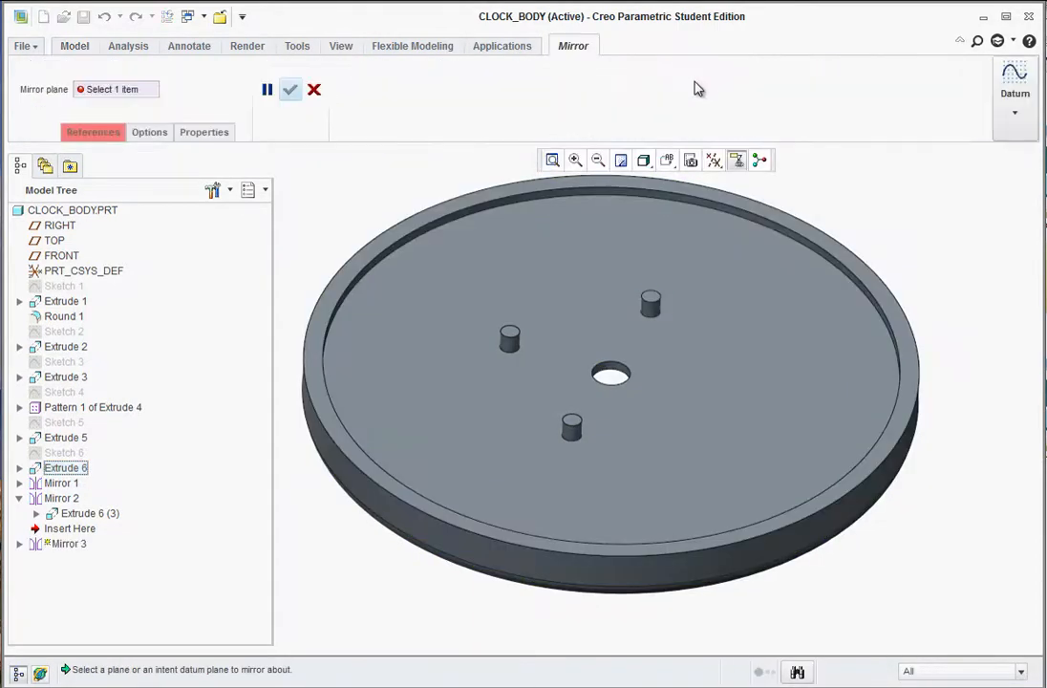
pyautogui.click(54, 242)
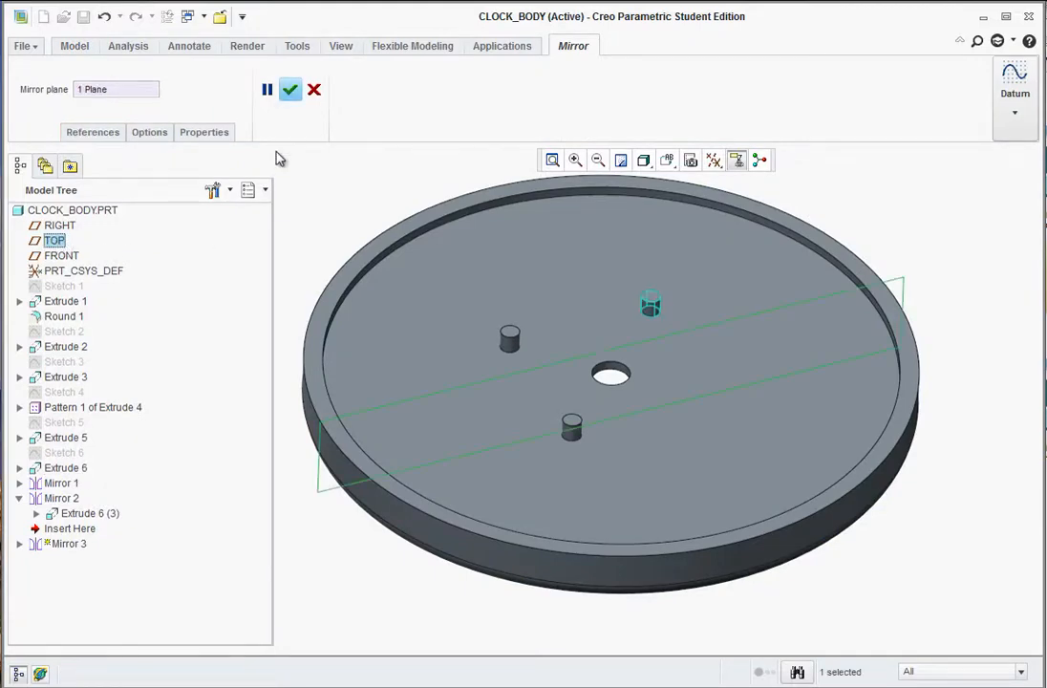
pyautogui.click(291, 90)
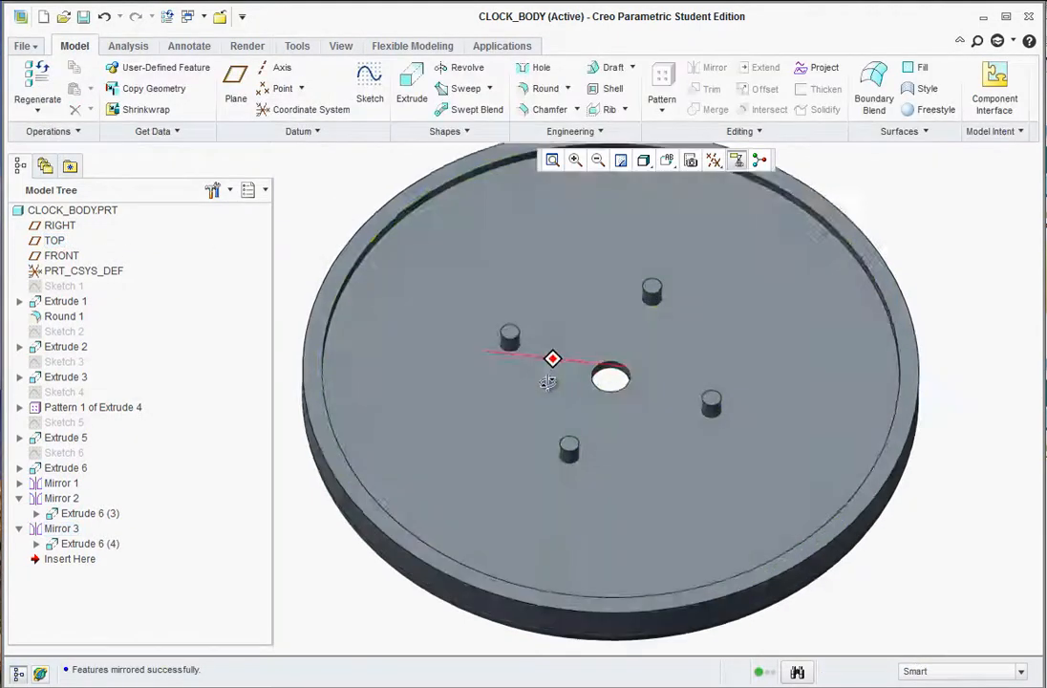
pyautogui.moveTo(549, 382)
pyautogui.mouseDown(button='middle')
pyautogui.moveTo(568, 403)
pyautogui.moveTo(732, 428)
pyautogui.moveTo(737, 487)
pyautogui.moveTo(666, 367)
pyautogui.mouseUp(button='middle')
pyautogui.scroll(-5, 567, 402)
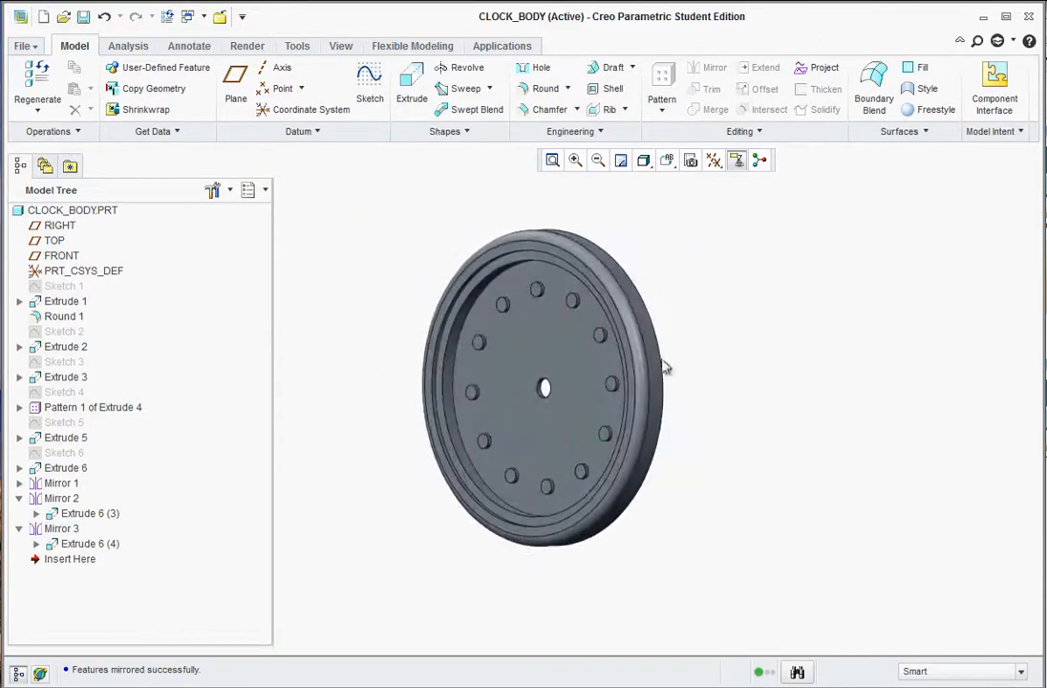
# - Create a new design assembly named clock using the default template
pyautogui.click(26, 50)
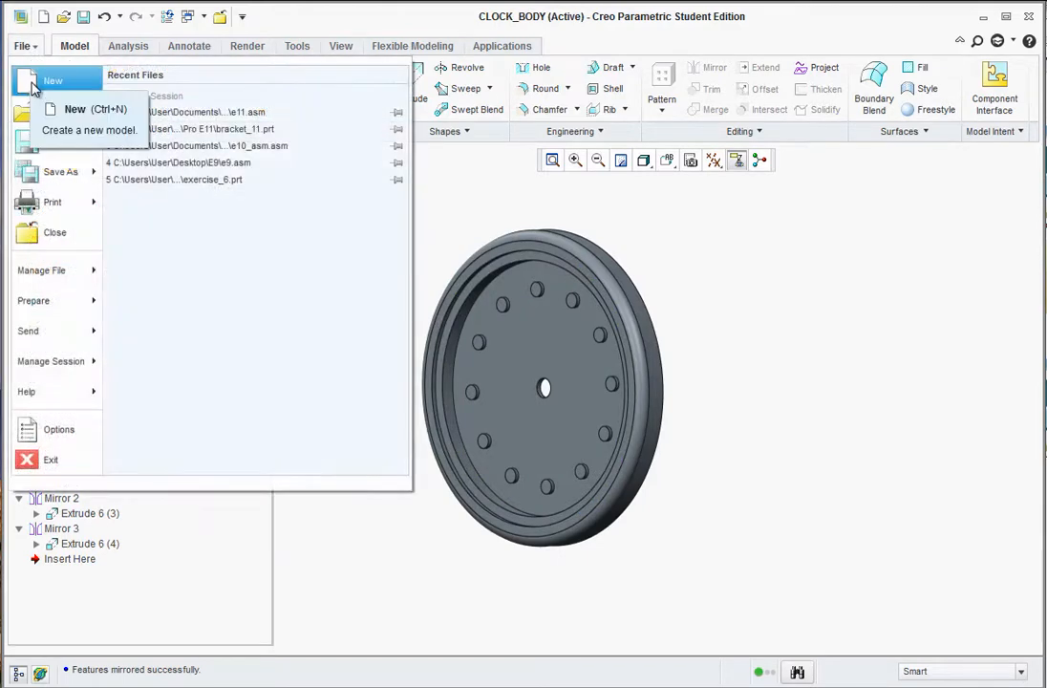
pyautogui.click(50, 80)
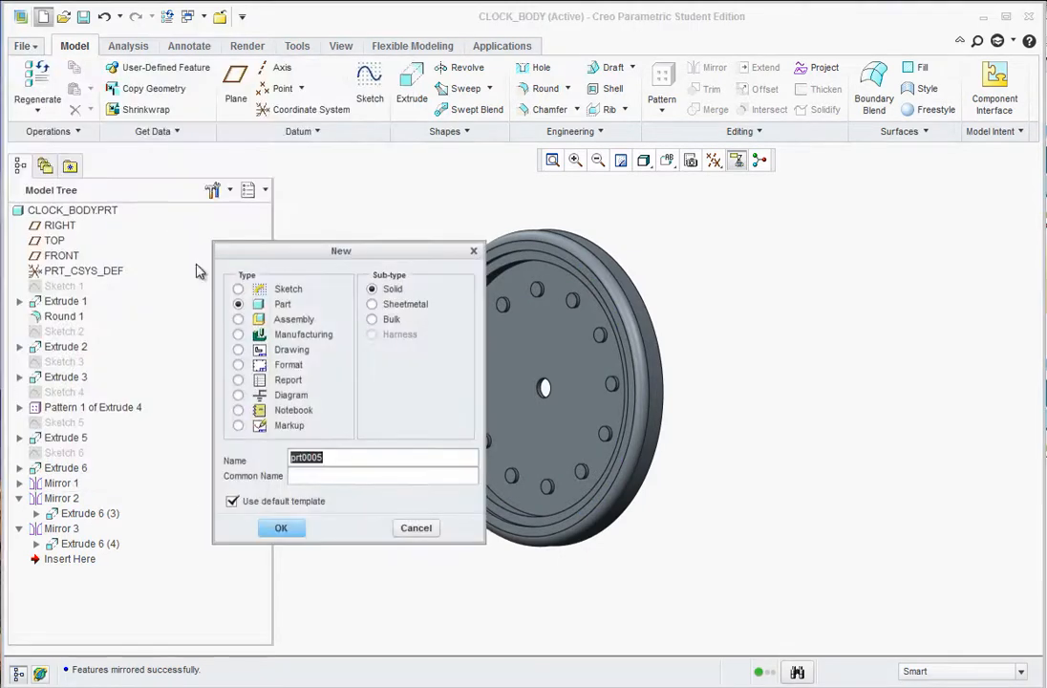
pyautogui.click(239, 319)
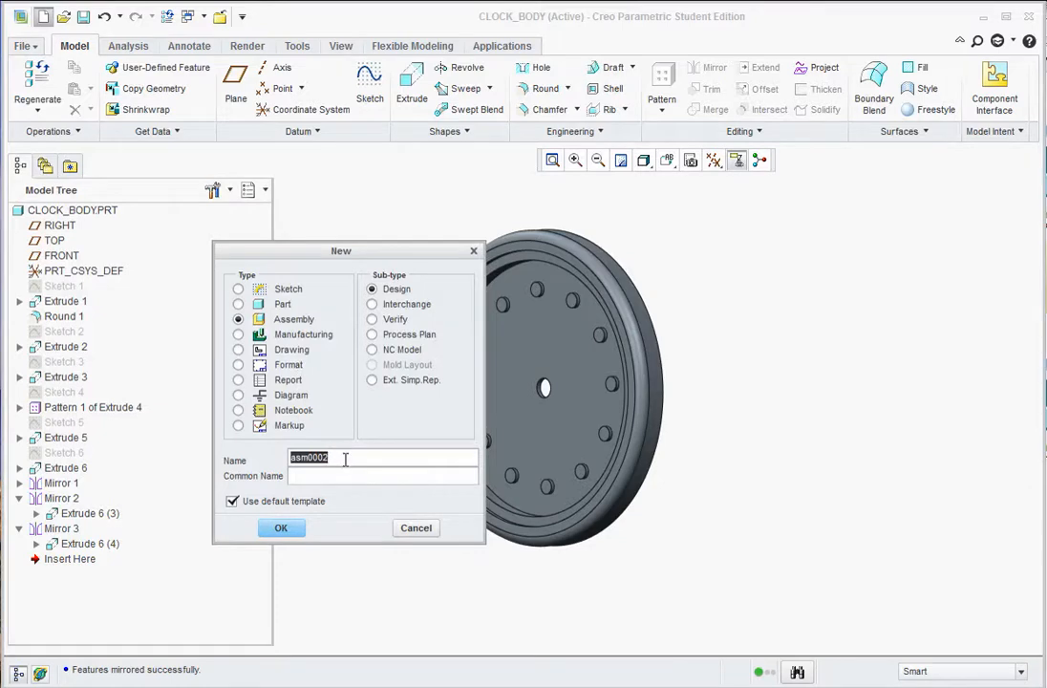
pyautogui.write('c')
pyautogui.click(281, 528)
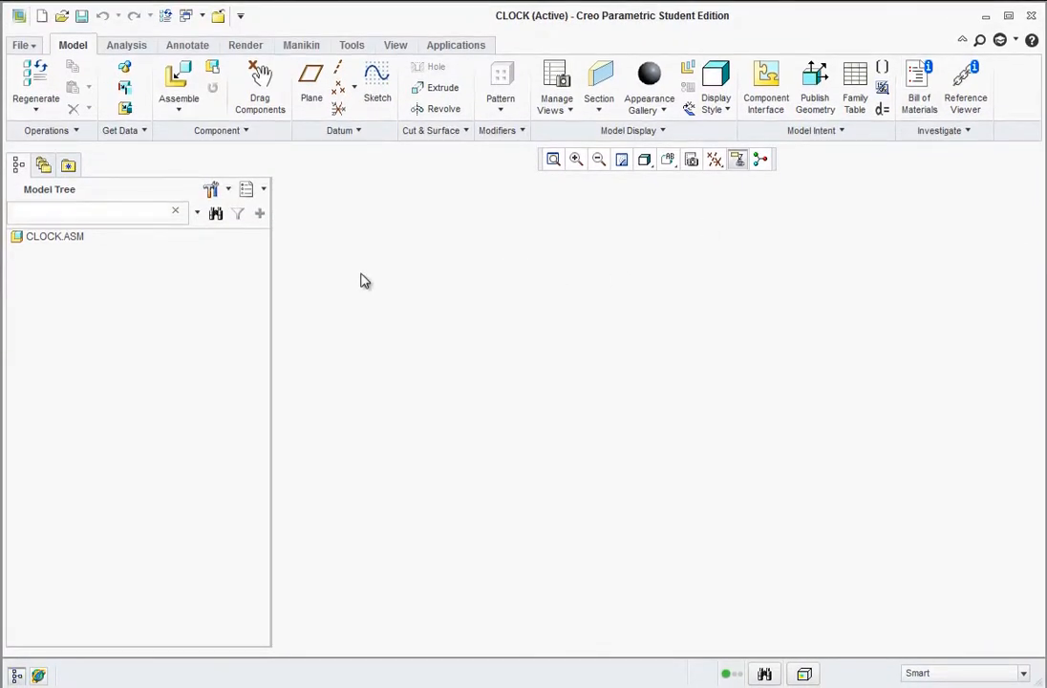
# - Assemble the in-session clock_body.prt as the first component with a Default placement constraint
pyautogui.click(182, 82)
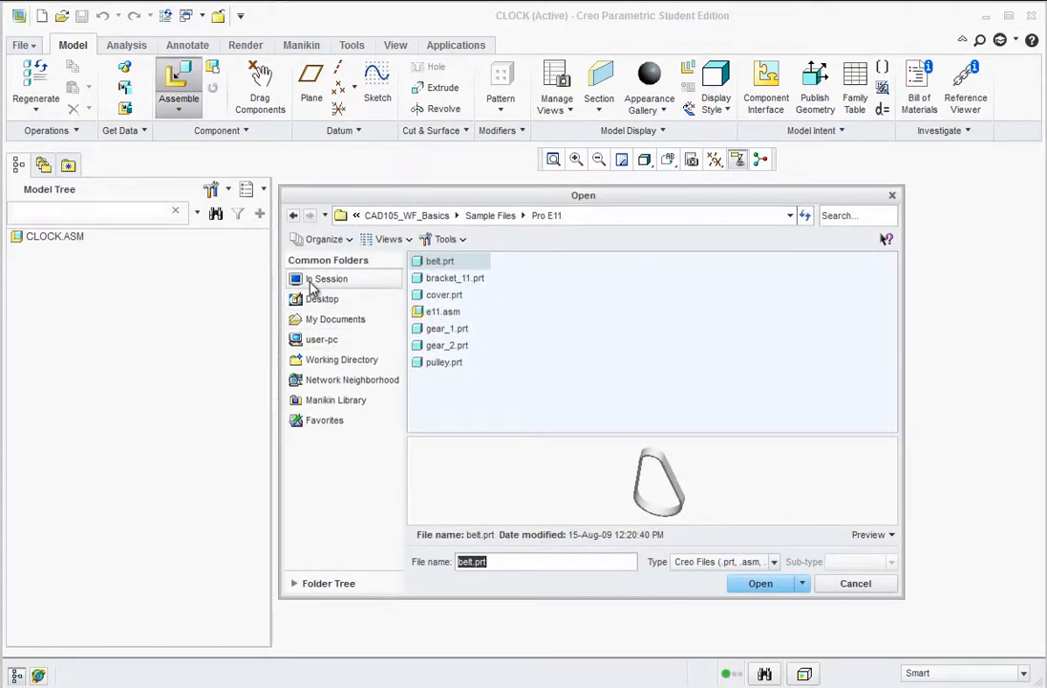
pyautogui.click(325, 280)
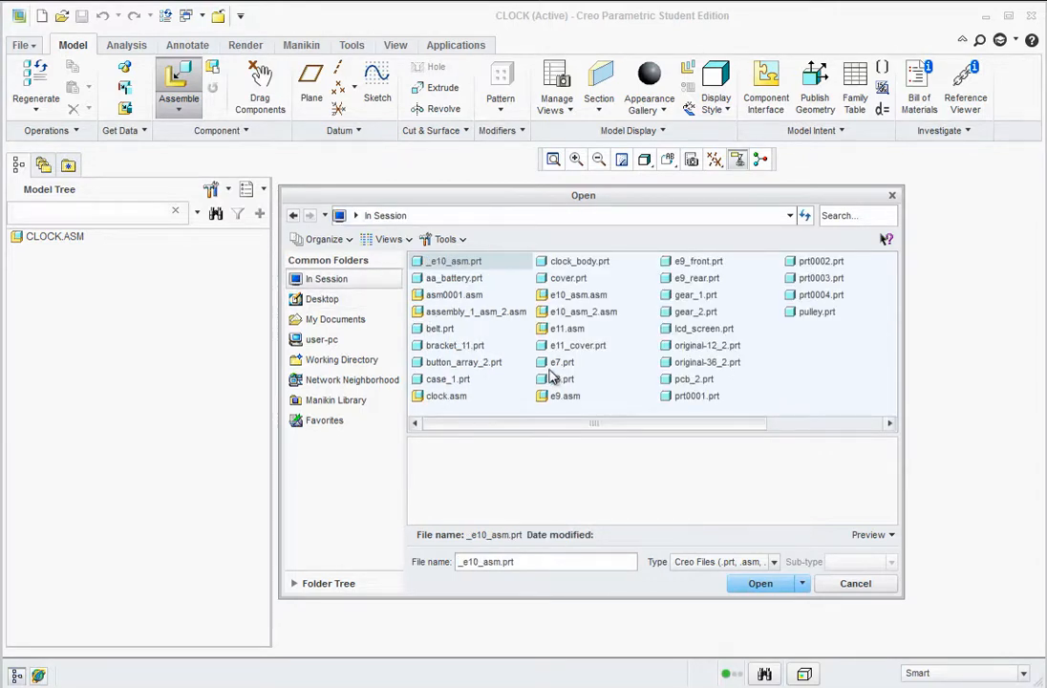
pyautogui.click(585, 262)
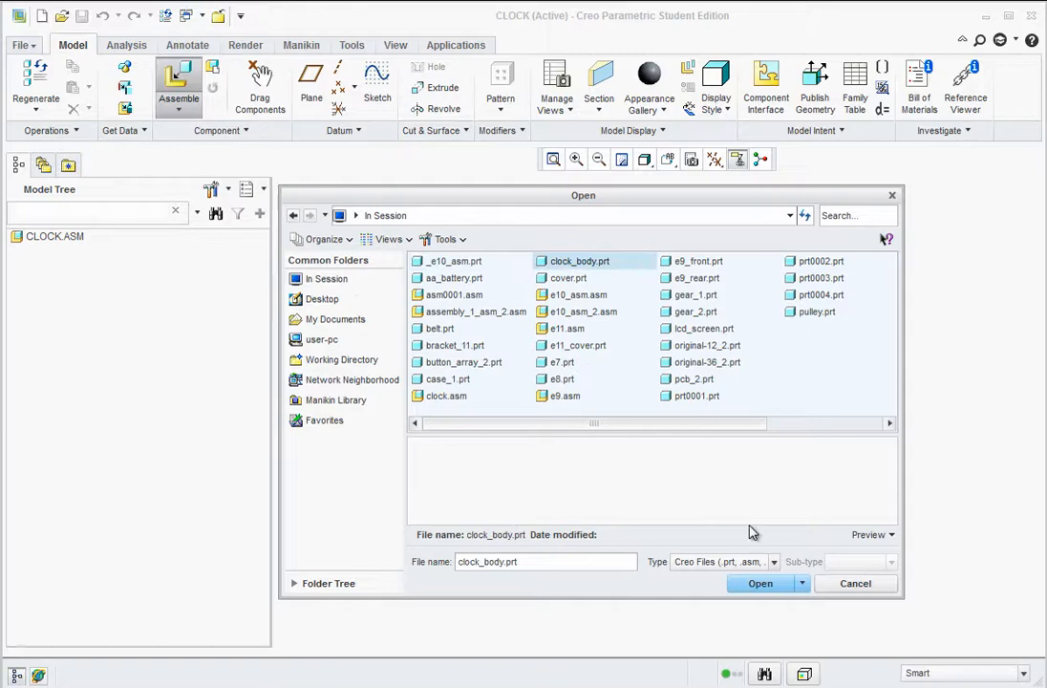
pyautogui.click(758, 584)
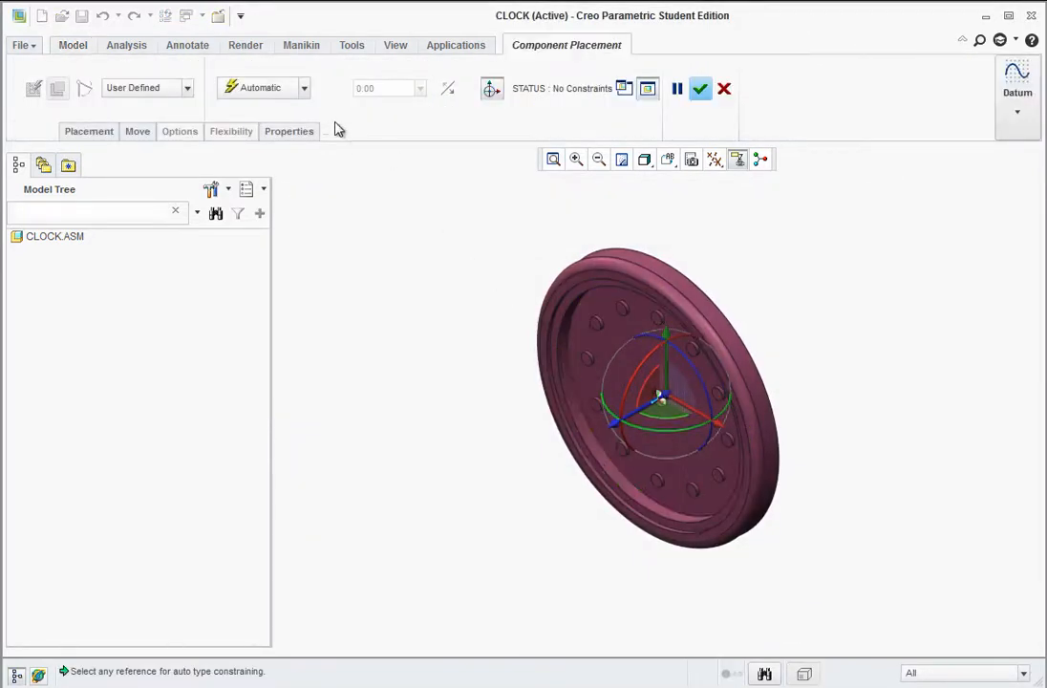
pyautogui.click(305, 89)
pyautogui.click(254, 297)
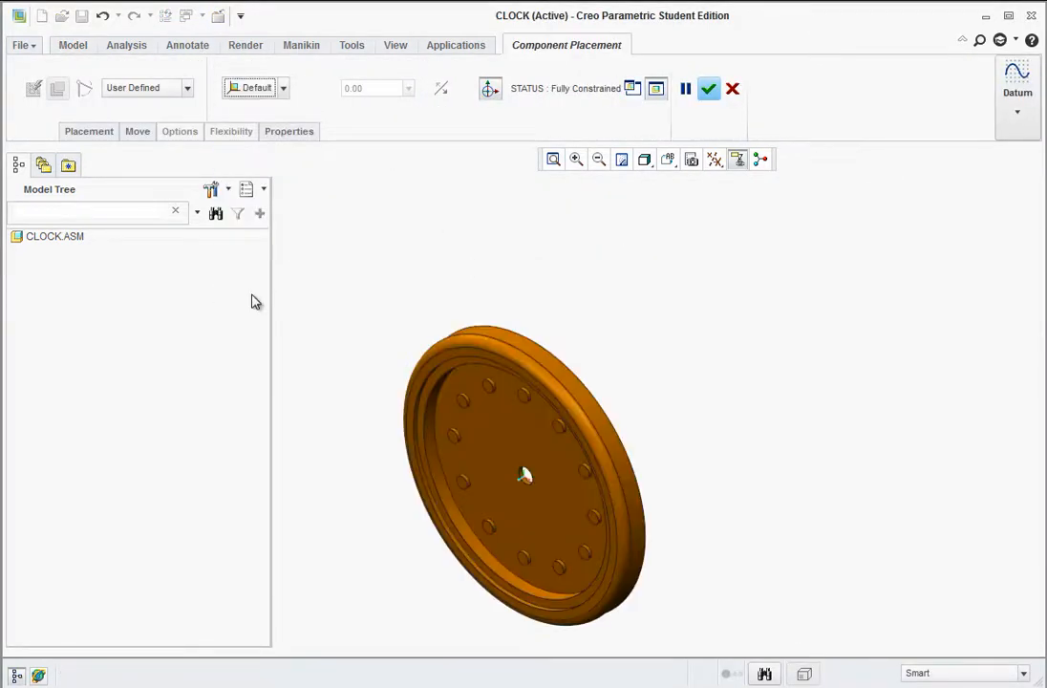
pyautogui.click(708, 88)
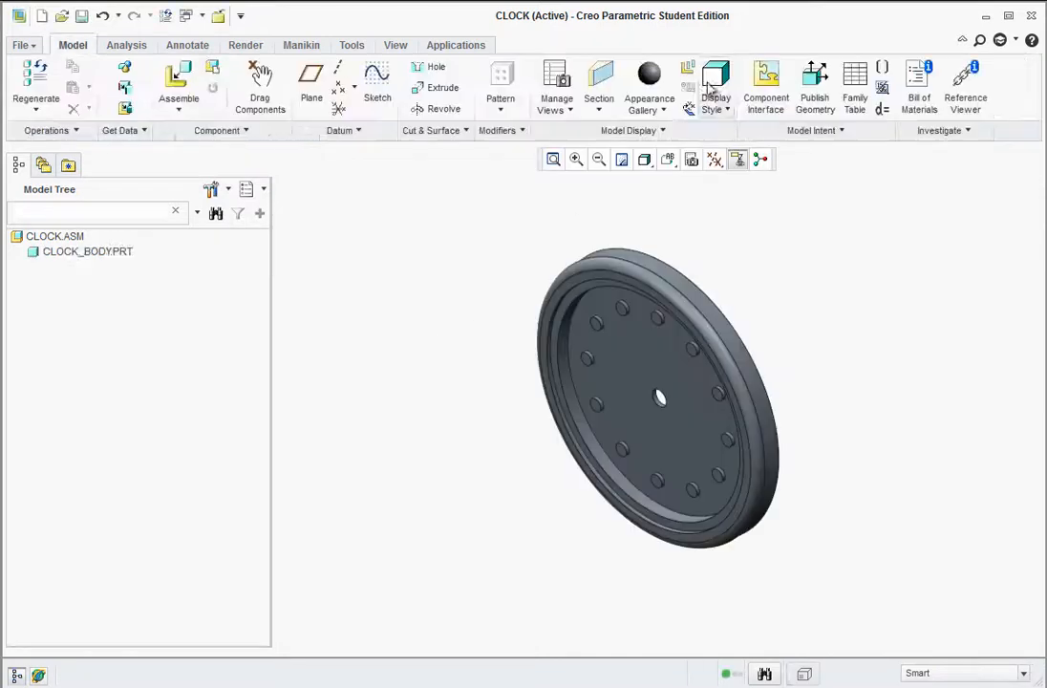
# - Bring chrono_housing.prt from the Final sample files folder into the assembly and move it beside the clock body
pyautogui.click(178, 82)
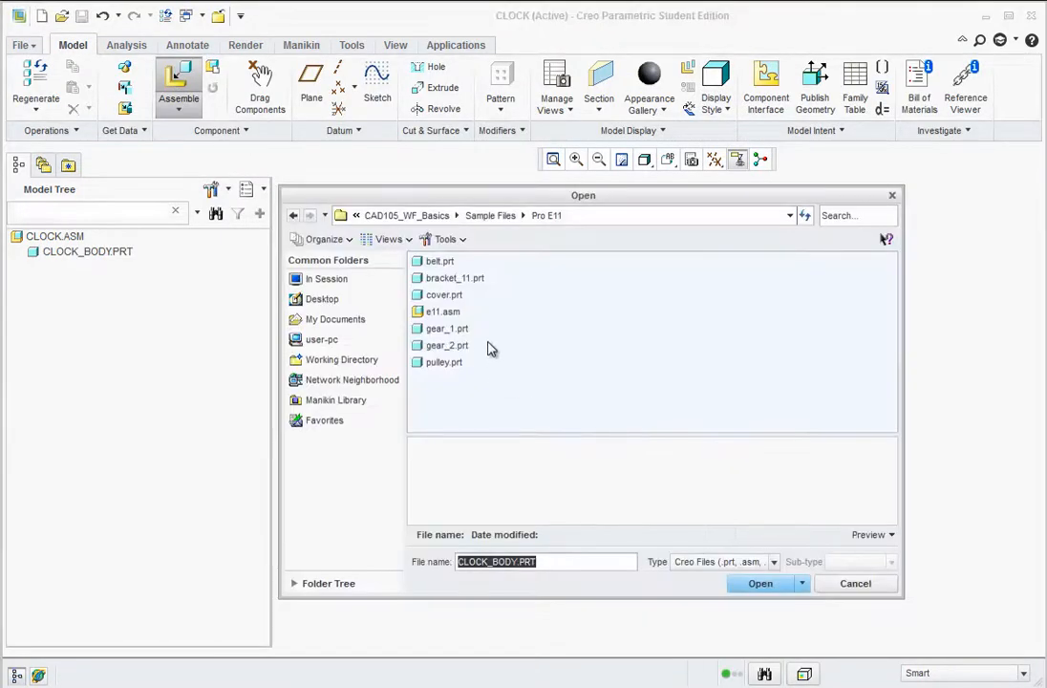
pyautogui.click(490, 216)
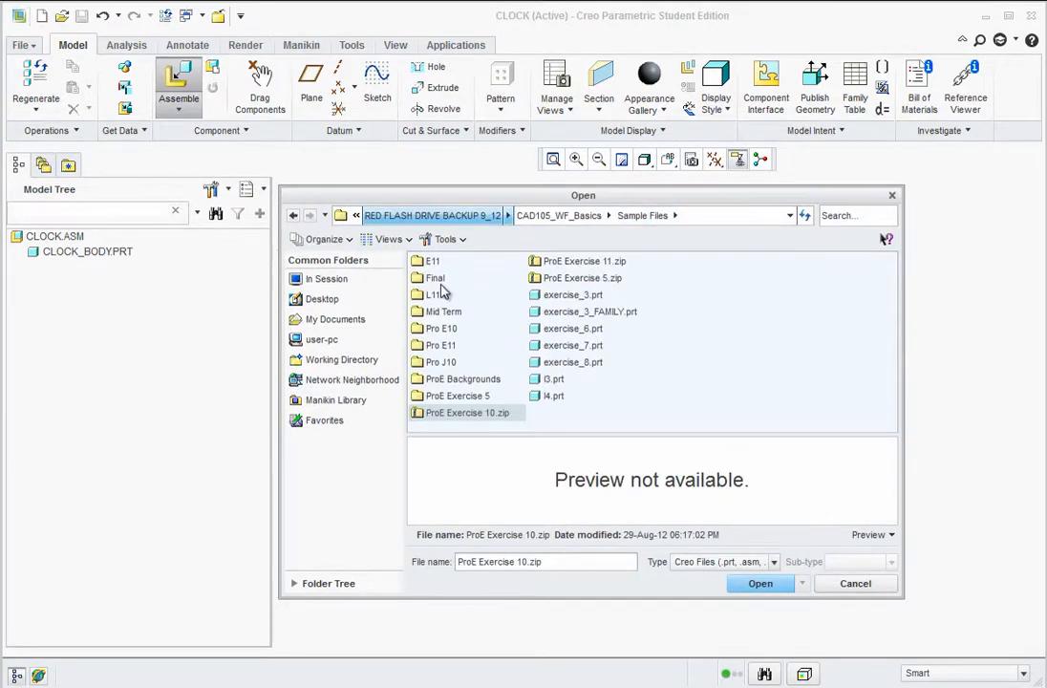
pyautogui.doubleClick(436, 279)
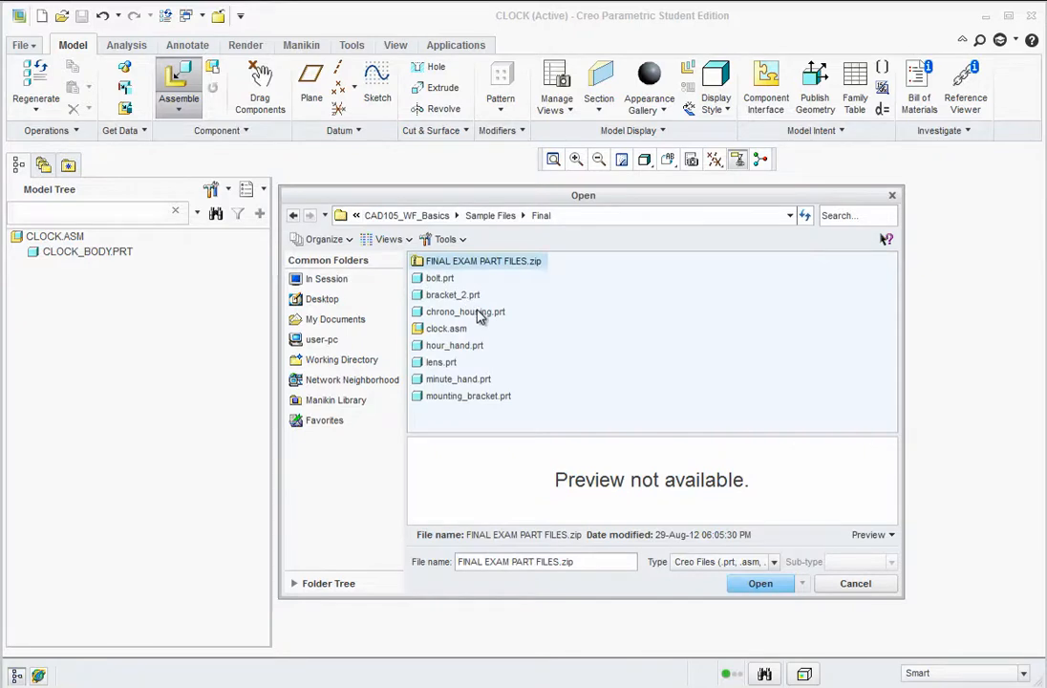
pyautogui.click(462, 313)
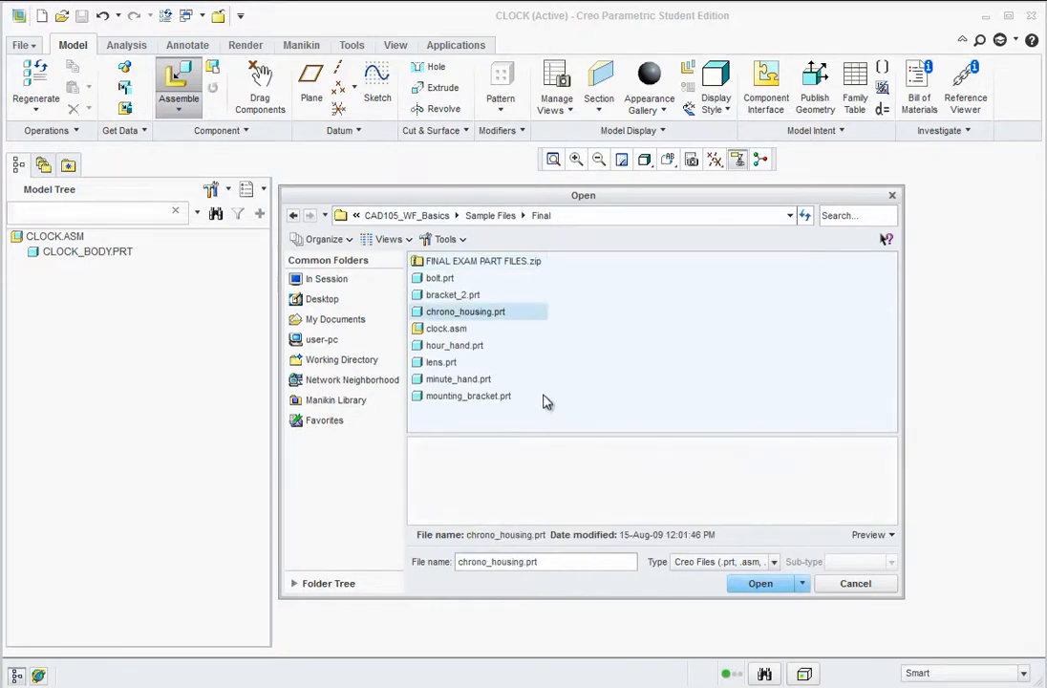
pyautogui.click(753, 584)
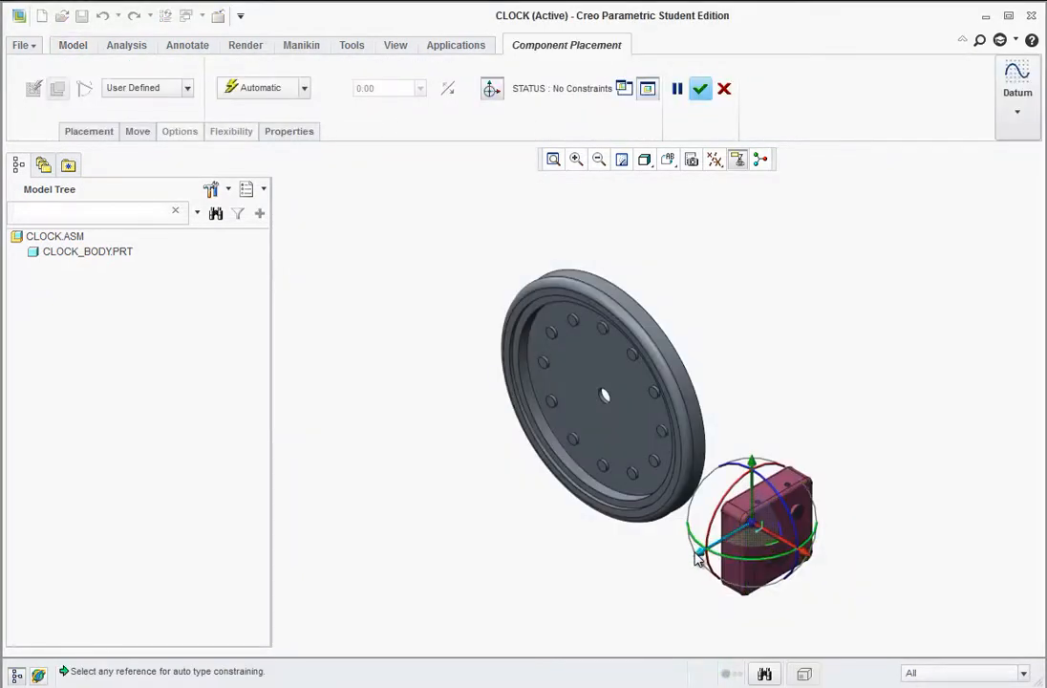
pyautogui.moveTo(716, 546); pyautogui.dragTo(849, 470)
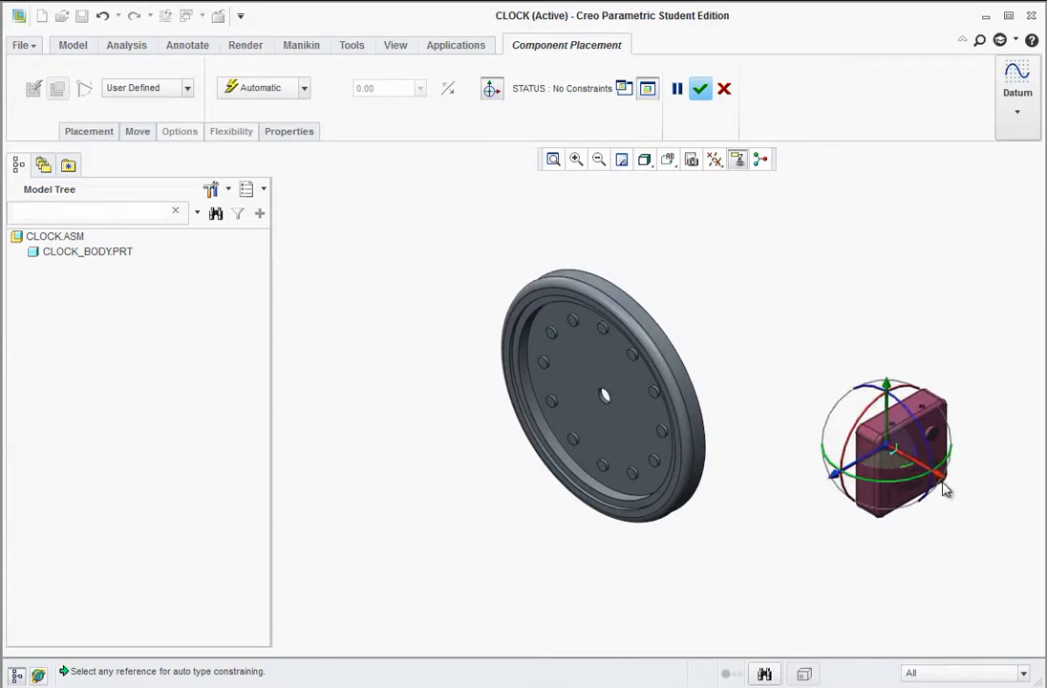
pyautogui.moveTo(944, 485); pyautogui.dragTo(814, 371)
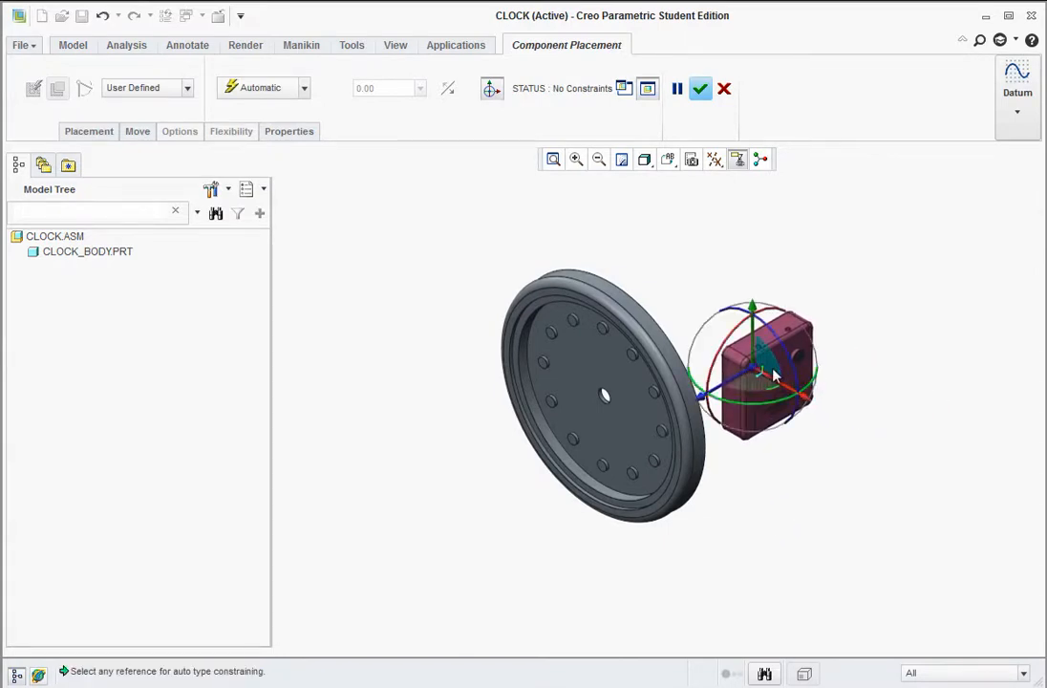
# - Constrain the chrono housing's cylindrical shaft collar coincident with the clock body's center hole
pyautogui.moveTo(746, 412); pyautogui.dragTo(823, 392)
pyautogui.scroll(5, 731, 392)
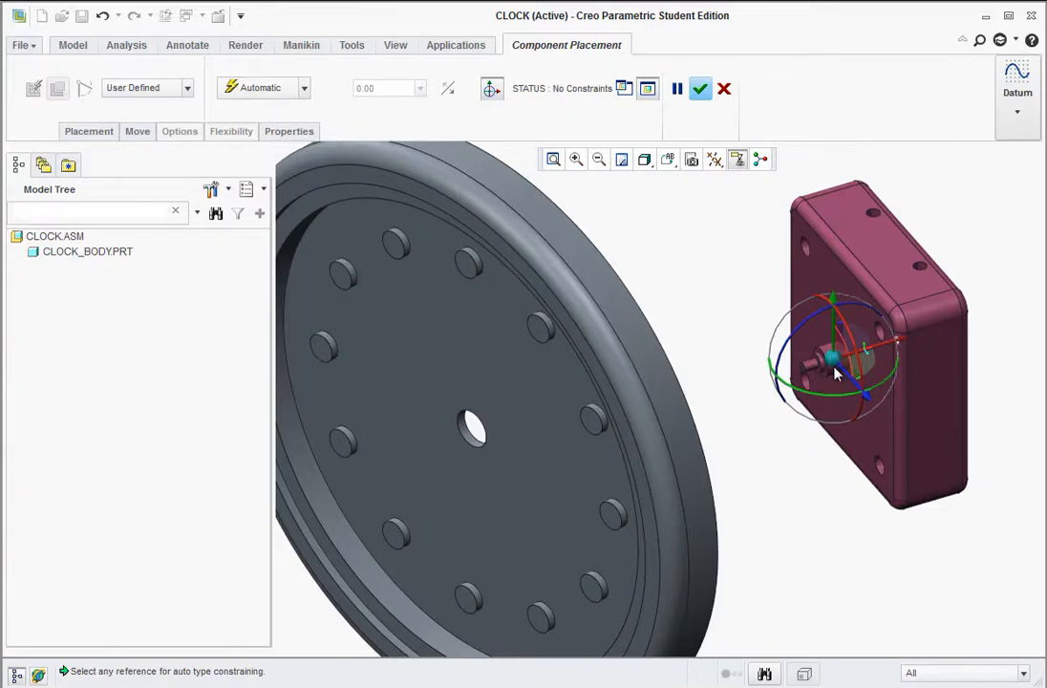
pyautogui.scroll(5, 829, 367)
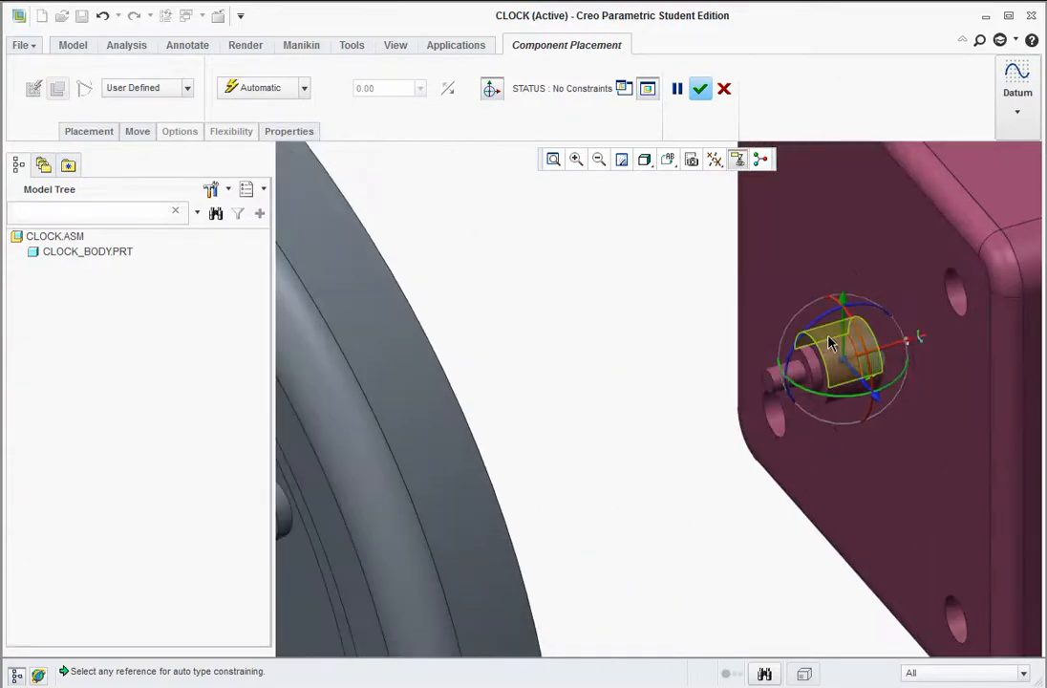
pyautogui.click(833, 361)
pyautogui.scroll(-4, 696, 409)
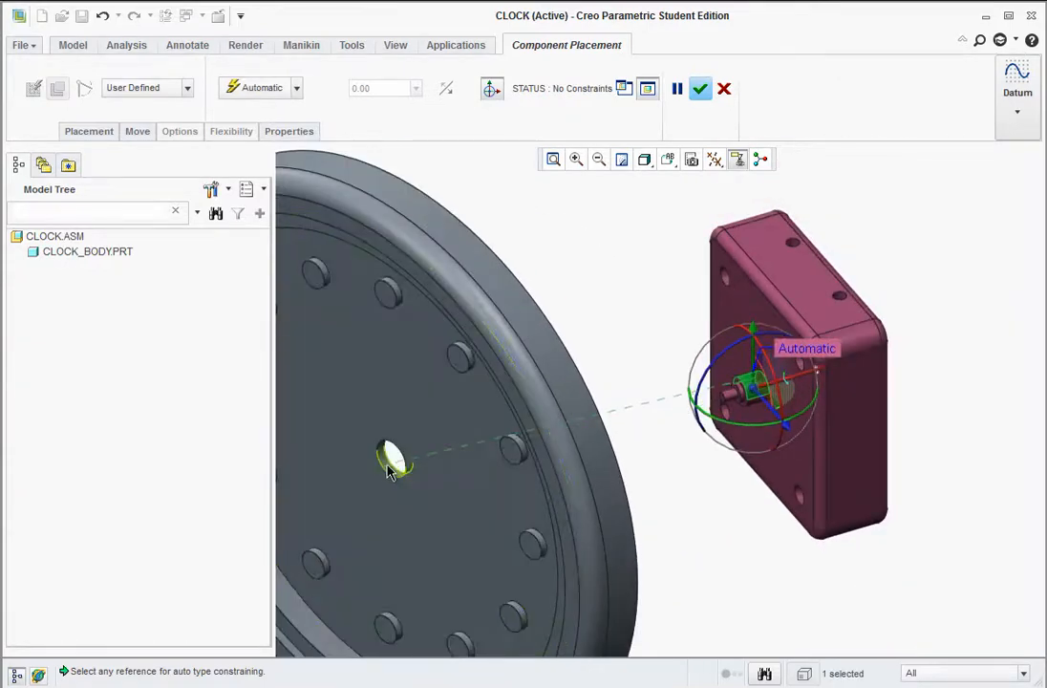
pyautogui.click(389, 472)
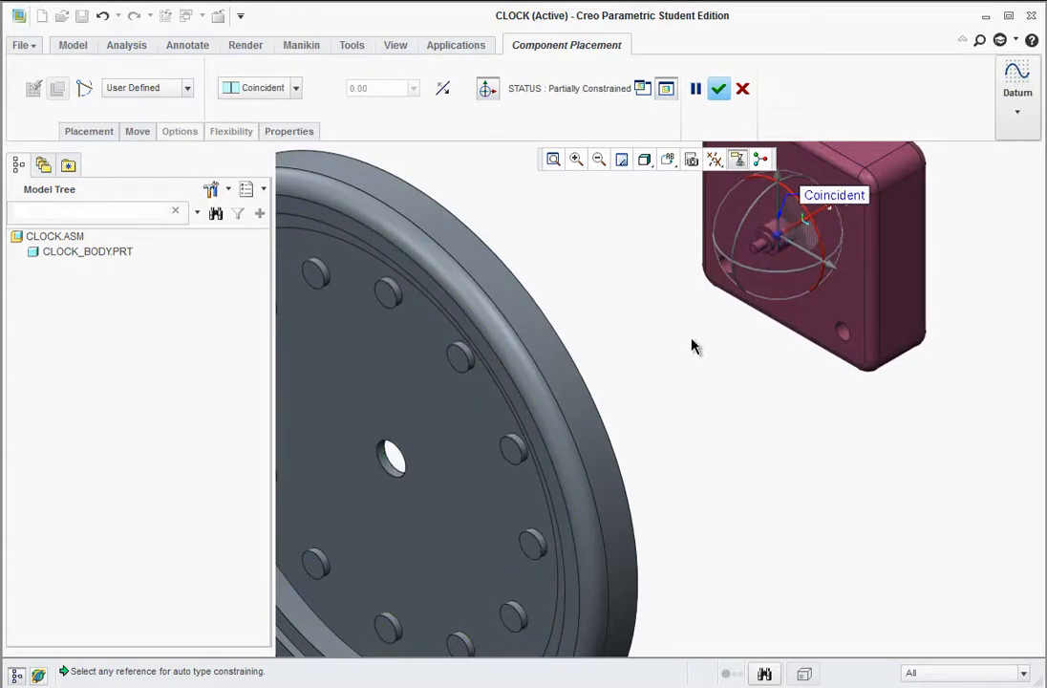
# - Add an Oriented constraint between a corner mounting hole of the chrono housing and the matching peg on the clock body's back
pyautogui.click(843, 333)
pyautogui.moveTo(762, 431); pyautogui.dragTo(746, 441, button='middle')
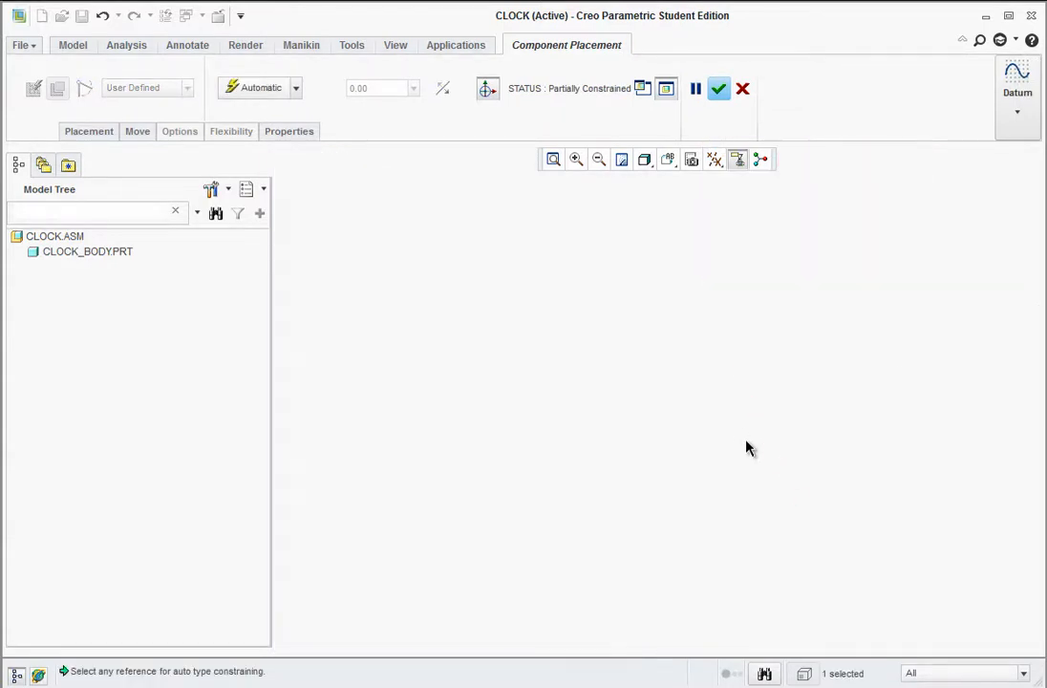
pyautogui.click(553, 160)
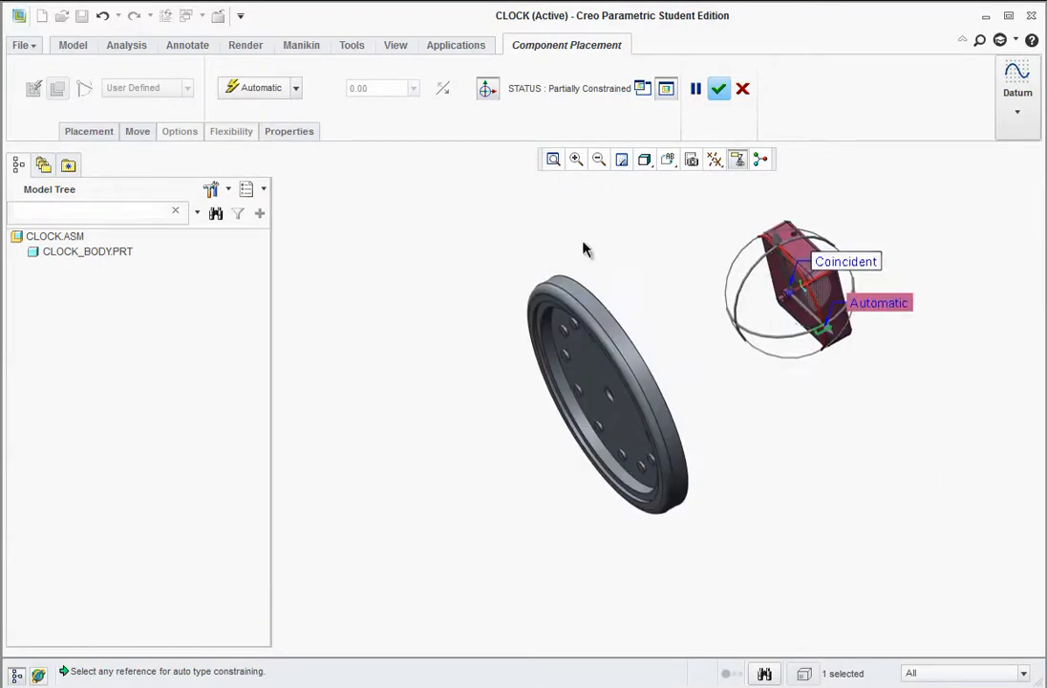
pyautogui.moveTo(727, 442); pyautogui.dragTo(668, 435, button='middle')
pyautogui.click(554, 160)
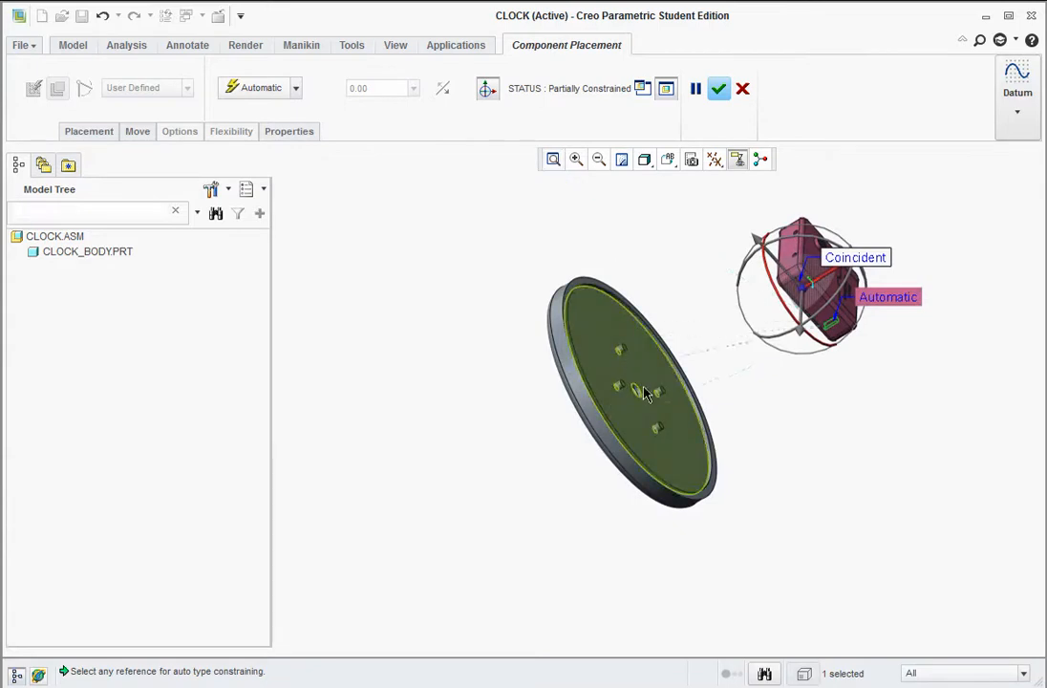
pyautogui.click(659, 436)
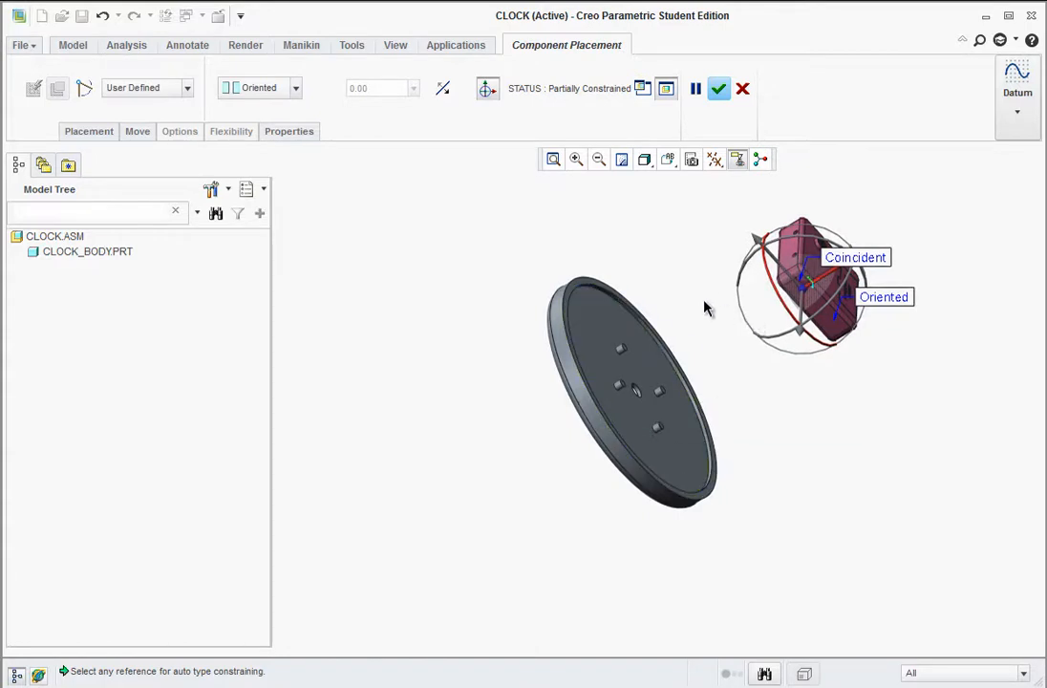
# - Make the housing's shaft-side face coincident with the clock body's recessed back face and complete the housing placement
pyautogui.moveTo(703, 300); pyautogui.dragTo(740, 309, button='middle')
pyautogui.click(554, 160)
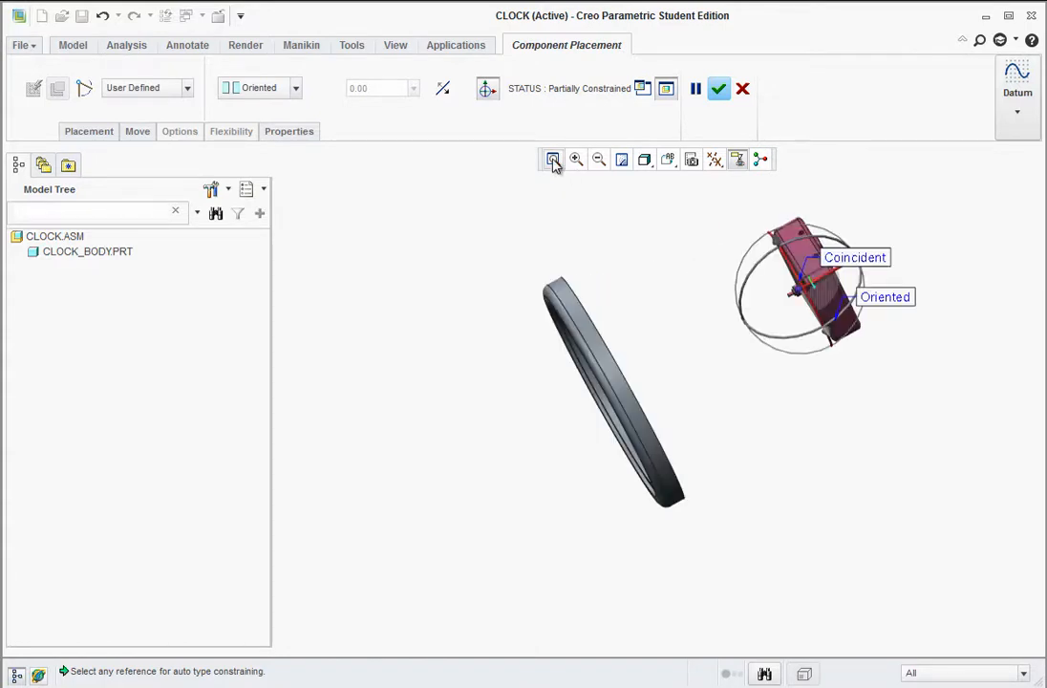
pyautogui.moveTo(587, 224)
pyautogui.mouseDown(button='middle')
pyautogui.moveTo(624, 252)
pyautogui.moveTo(604, 221)
pyautogui.mouseUp(button='middle')
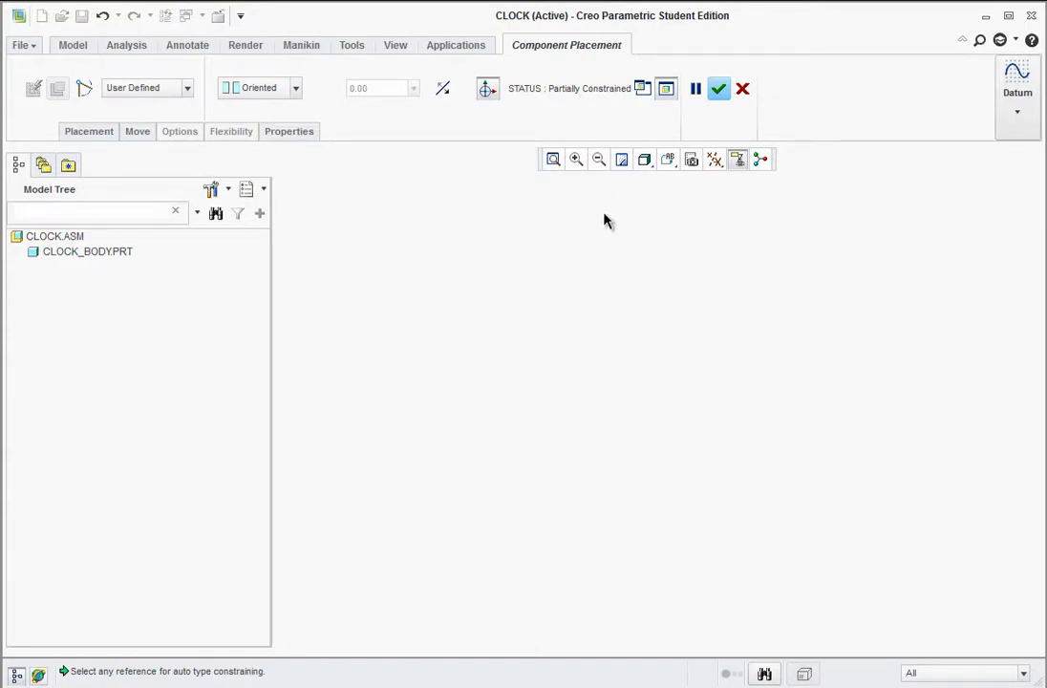
pyautogui.click(554, 160)
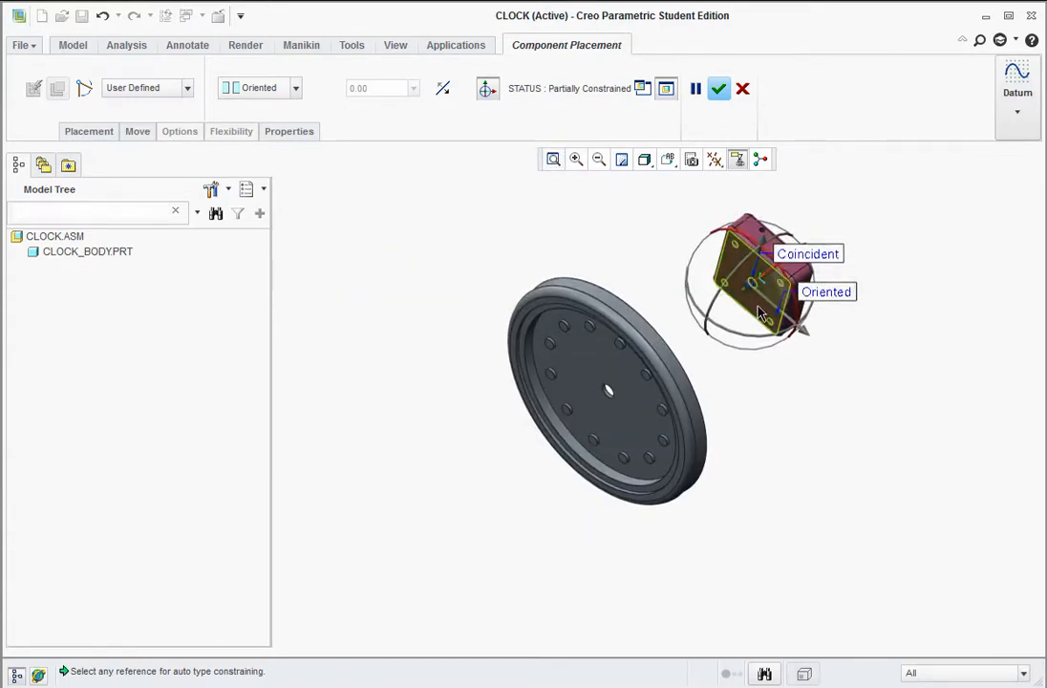
pyautogui.click(760, 312)
pyautogui.moveTo(715, 403); pyautogui.dragTo(561, 414, button='middle')
pyautogui.click(554, 159)
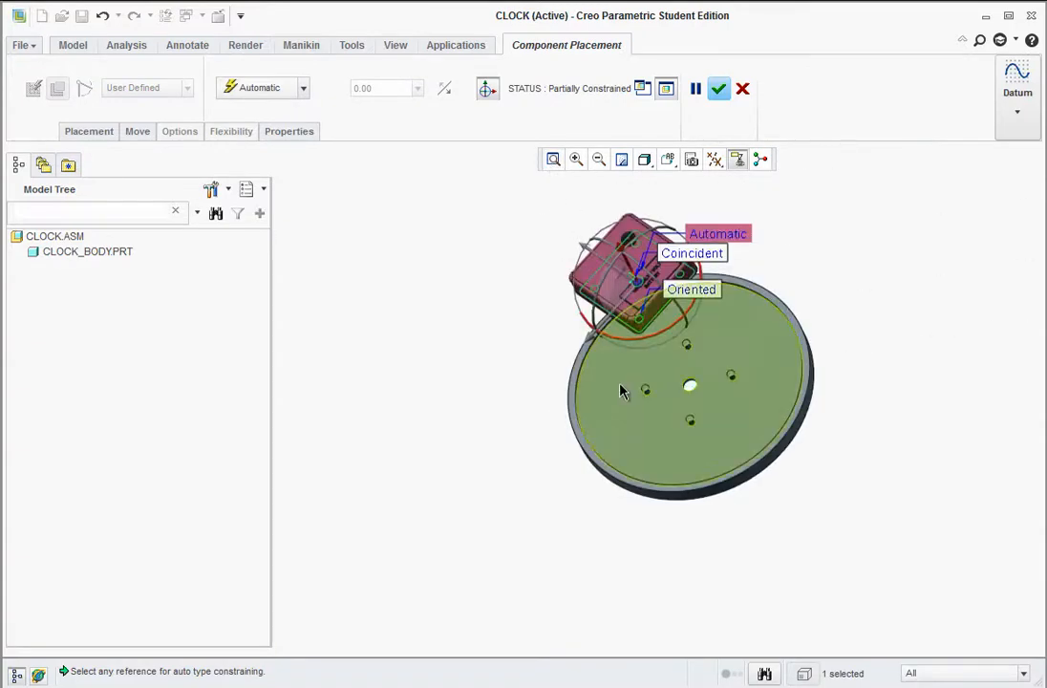
pyautogui.click(621, 426)
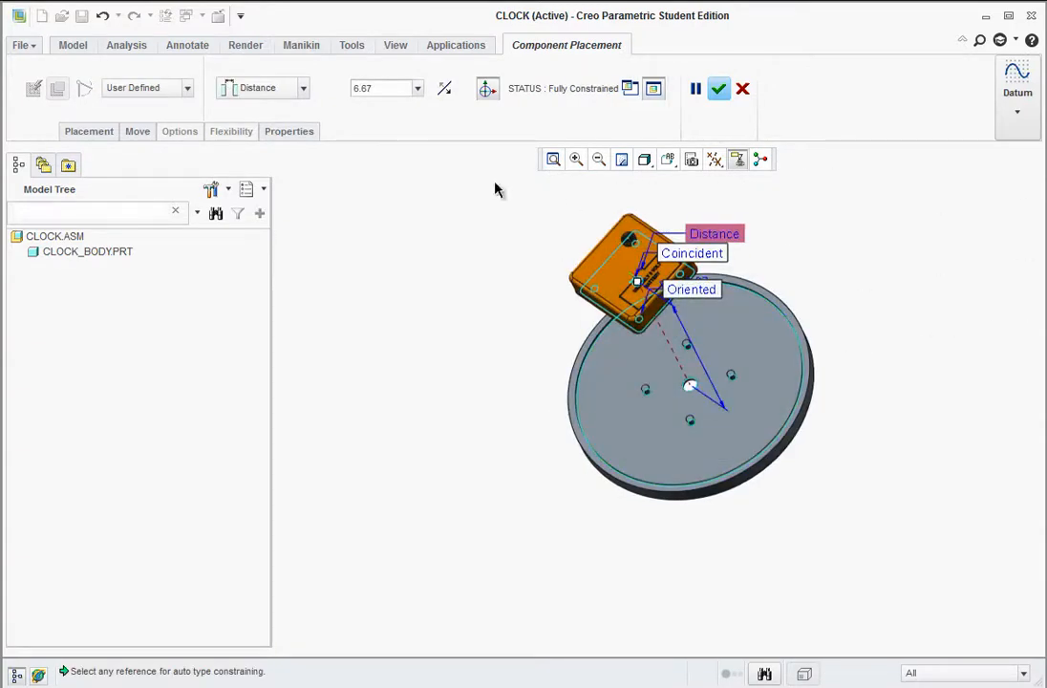
pyautogui.click(303, 88)
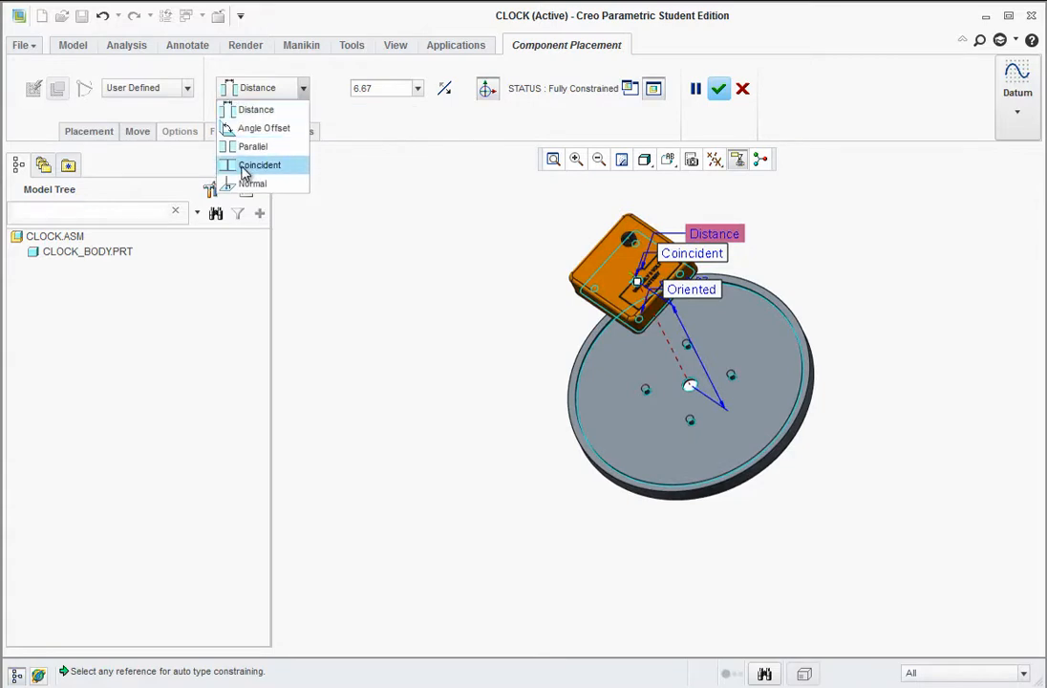
pyautogui.click(259, 165)
pyautogui.click(718, 89)
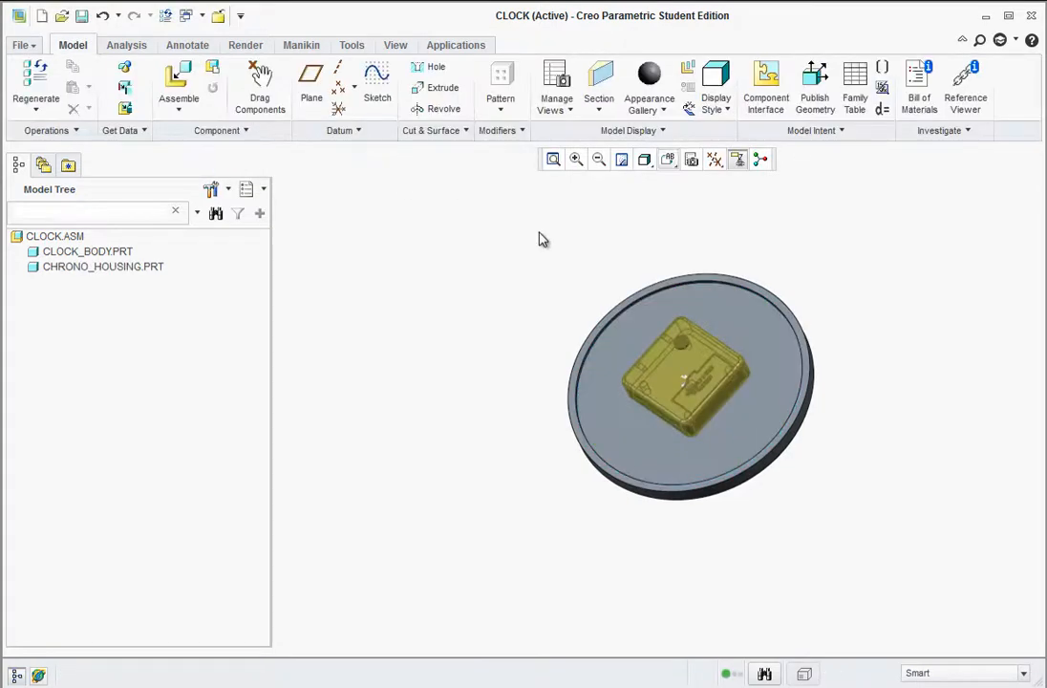
# - Restore the standard orientation and bring bracket_2.prt from the Final folder into the assembly
pyautogui.click(668, 160)
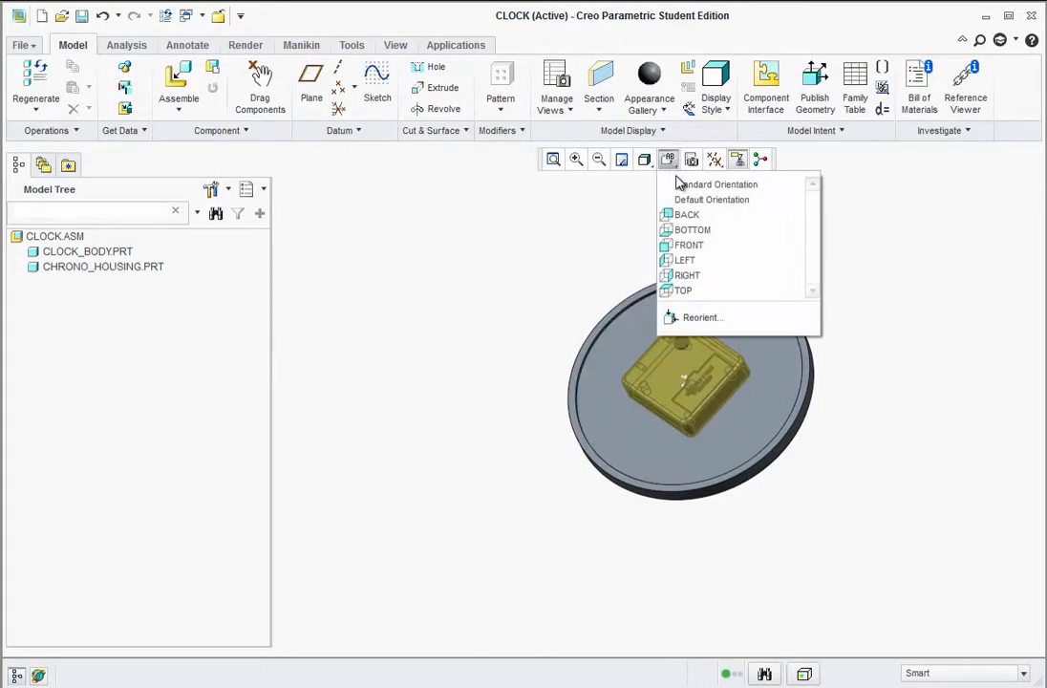
pyautogui.click(674, 184)
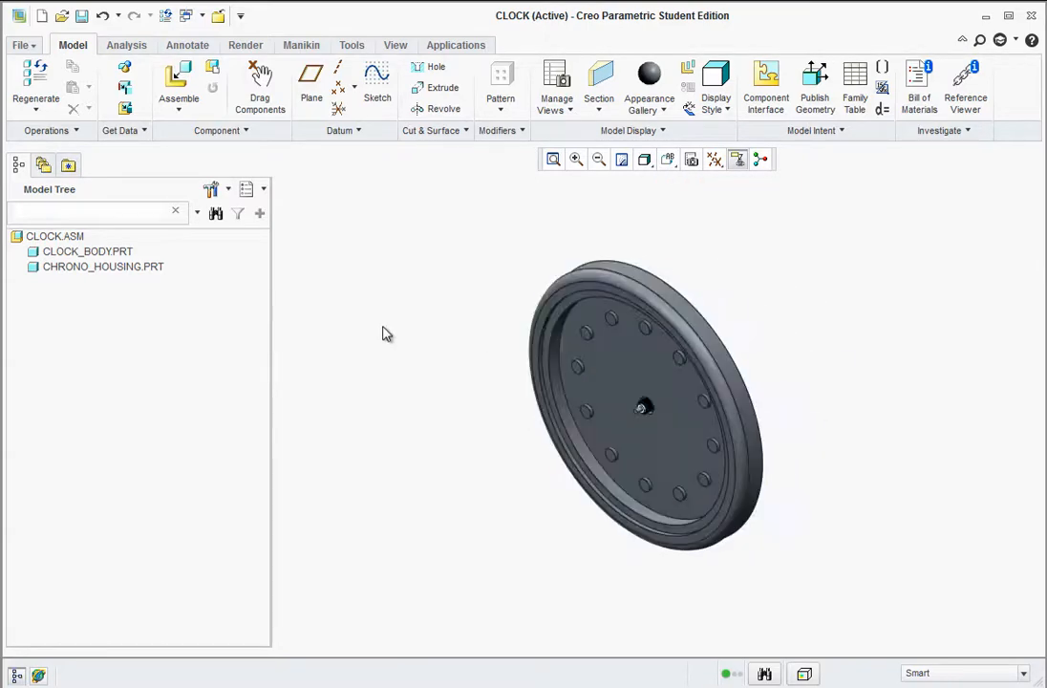
pyautogui.moveTo(737, 373)
pyautogui.mouseDown(button='middle')
pyautogui.moveTo(719, 398)
pyautogui.moveTo(726, 325)
pyautogui.moveTo(619, 392)
pyautogui.moveTo(580, 393)
pyautogui.moveTo(576, 422)
pyautogui.moveTo(470, 528)
pyautogui.moveTo(442, 392)
pyautogui.mouseUp(button='middle')
pyautogui.click(192, 84)
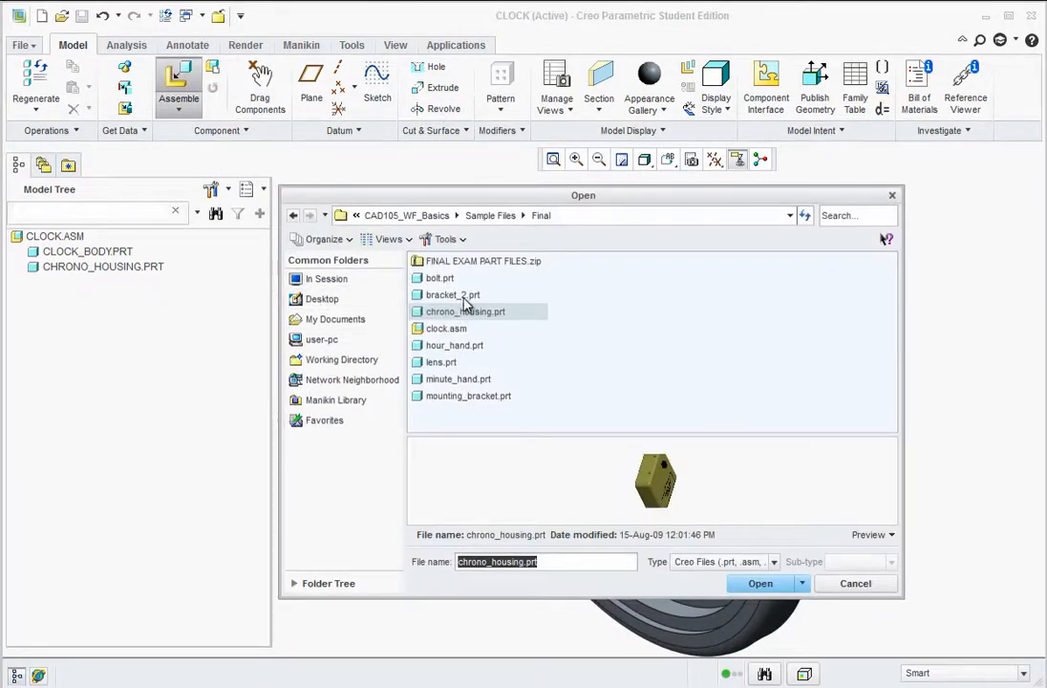
pyautogui.click(453, 295)
pyautogui.click(758, 583)
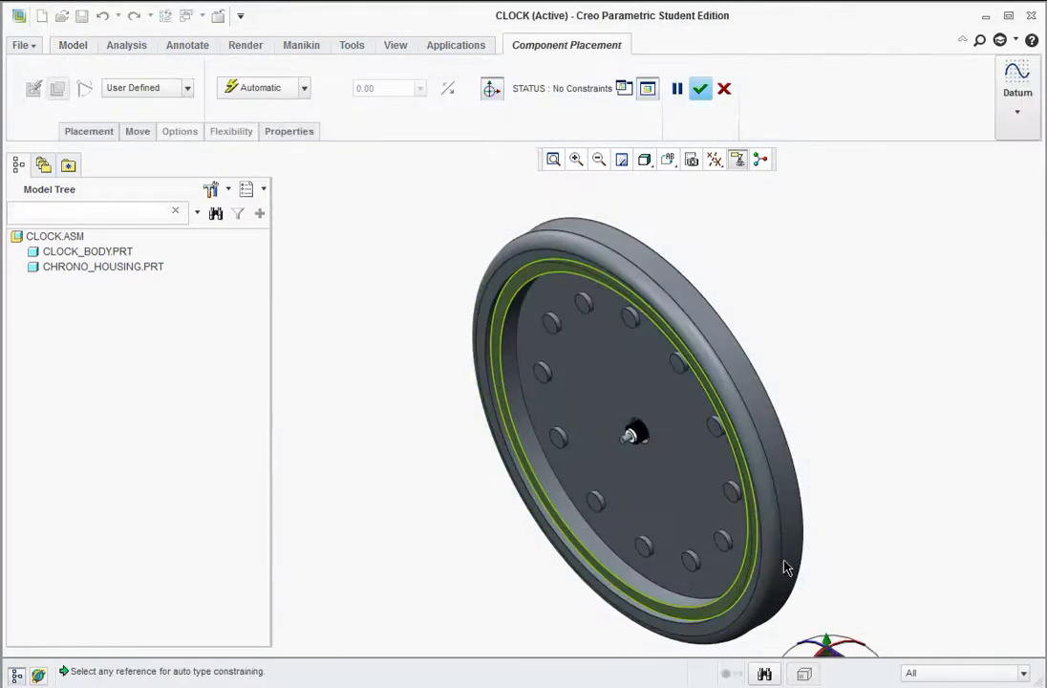
# - Move the bracket away from the clock body and rotate it so its flange with two holes roughly matches the housing's holes
pyautogui.scroll(-5, 783, 568)
pyautogui.scroll(1, 778, 604)
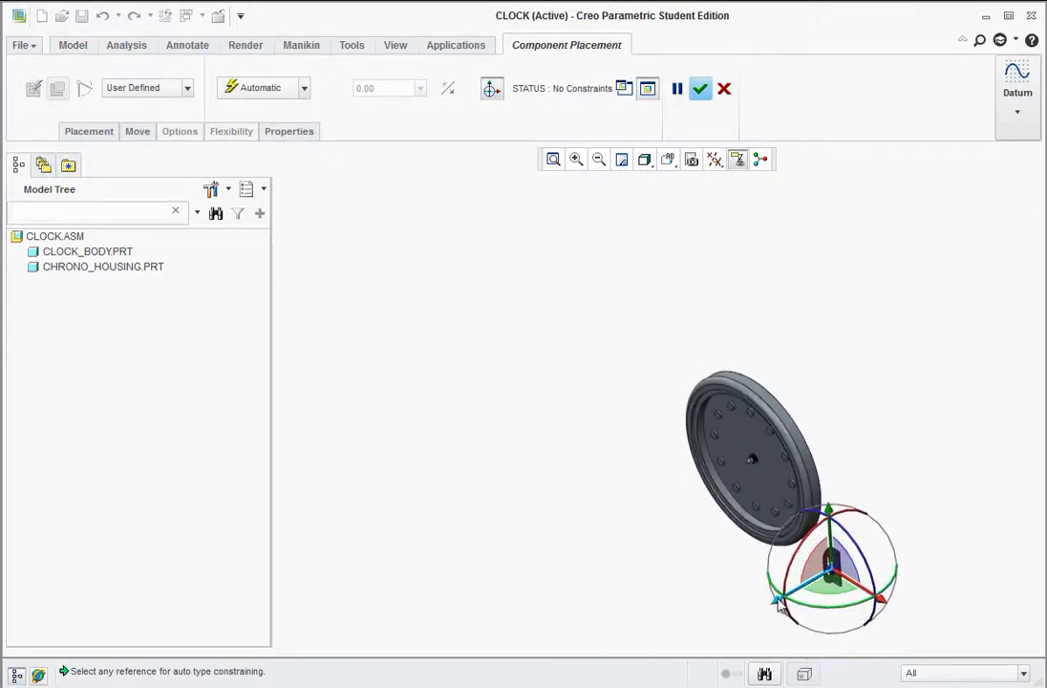
pyautogui.moveTo(779, 604); pyautogui.dragTo(900, 537)
pyautogui.moveTo(1005, 541); pyautogui.dragTo(870, 421)
pyautogui.moveTo(790, 435); pyautogui.dragTo(776, 459, button='middle')
pyautogui.scroll(2, 857, 330)
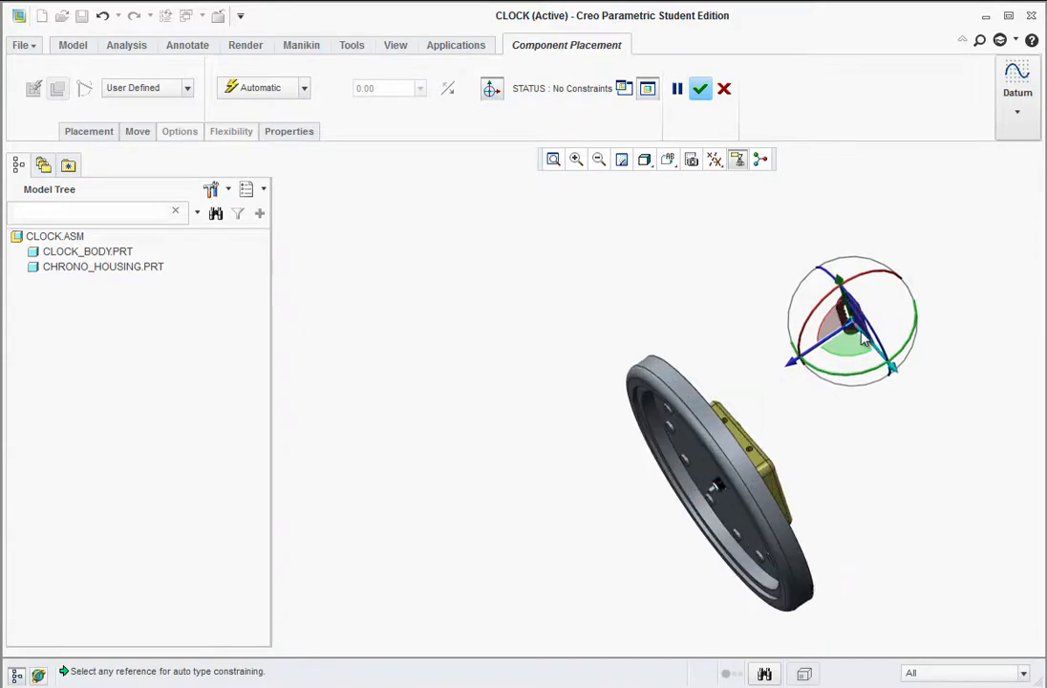
pyautogui.moveTo(850, 340); pyautogui.dragTo(842, 354, button='middle')
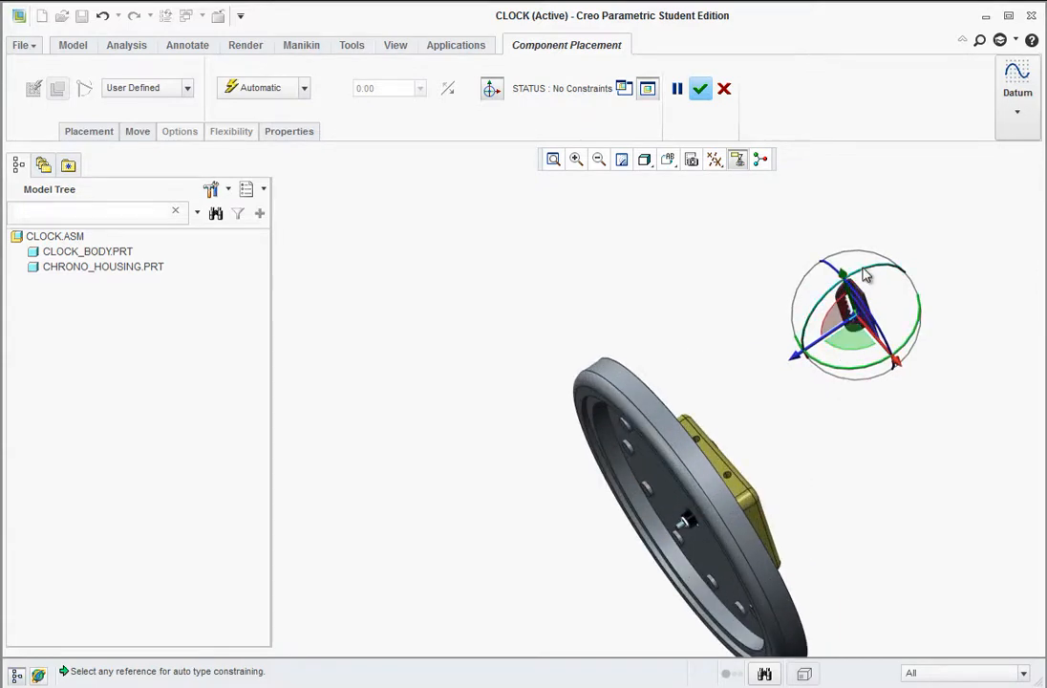
pyautogui.moveTo(869, 281); pyautogui.dragTo(892, 363)
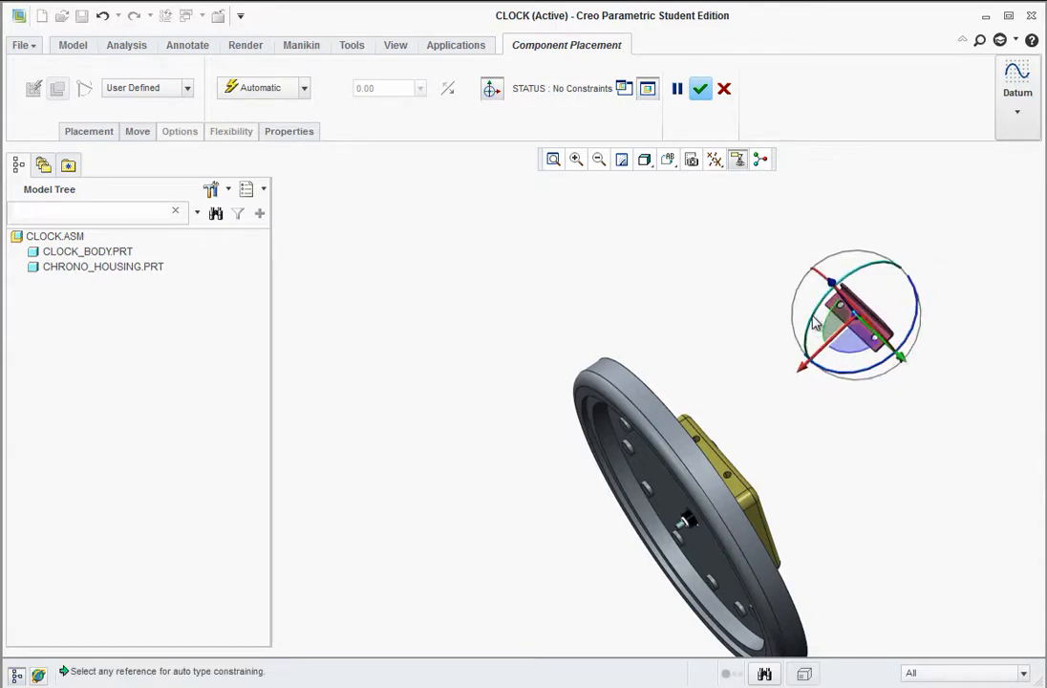
# - Constrain one of the bracket's flange holes coincident with the matching hole on the chrono housing's side
pyautogui.moveTo(859, 340); pyautogui.dragTo(714, 470, button='middle')
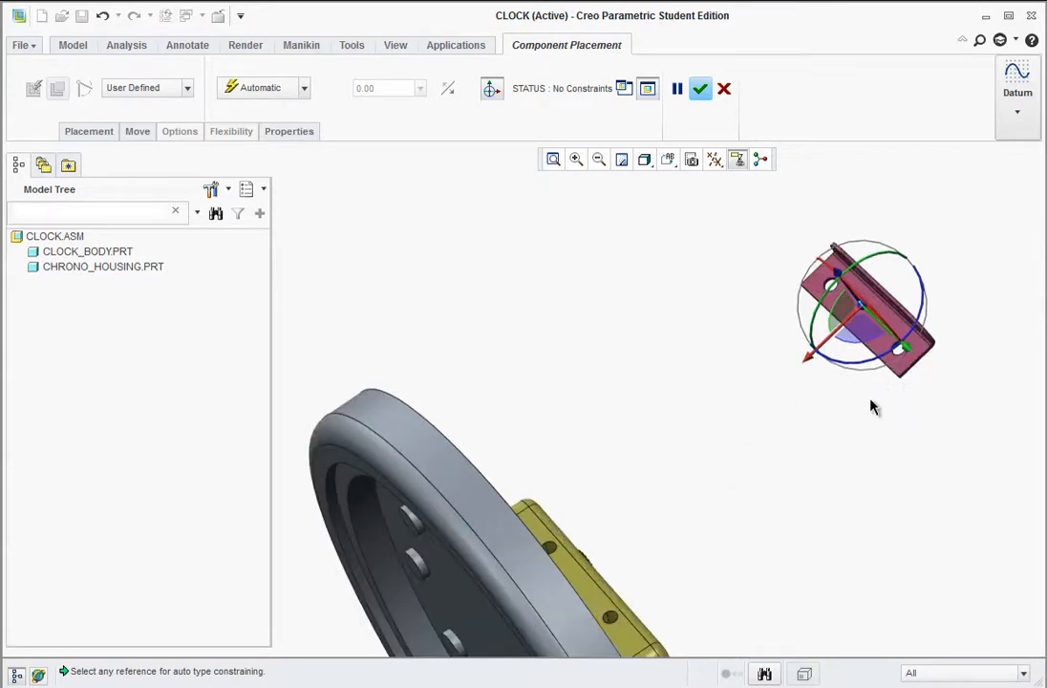
pyautogui.scroll(5, 898, 354)
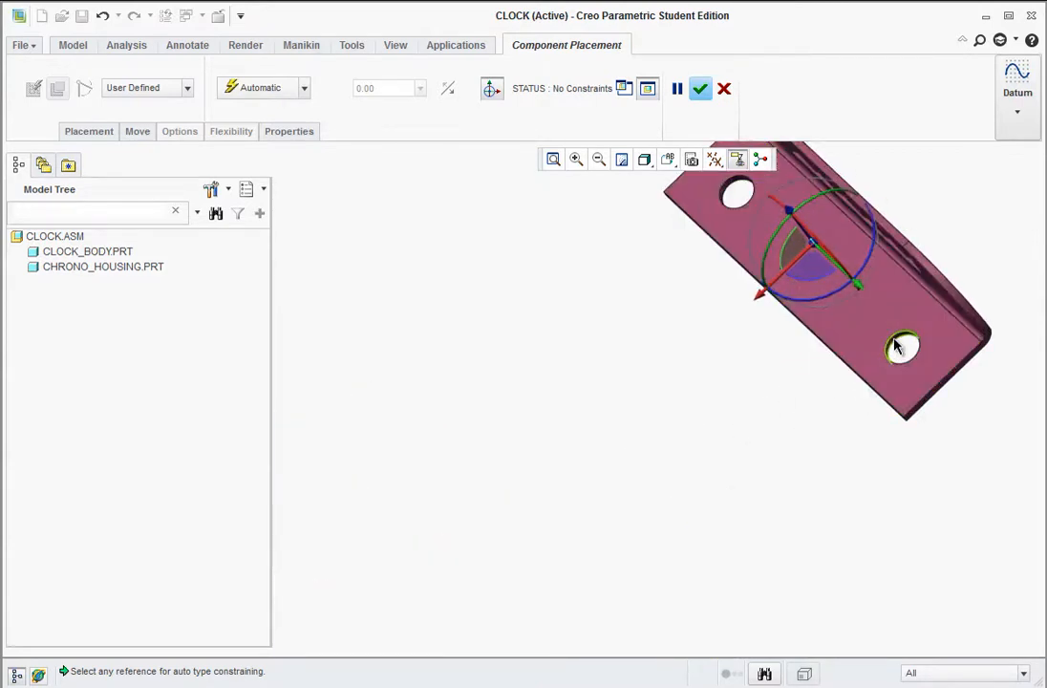
pyautogui.click(894, 339)
pyautogui.scroll(-6, 726, 492)
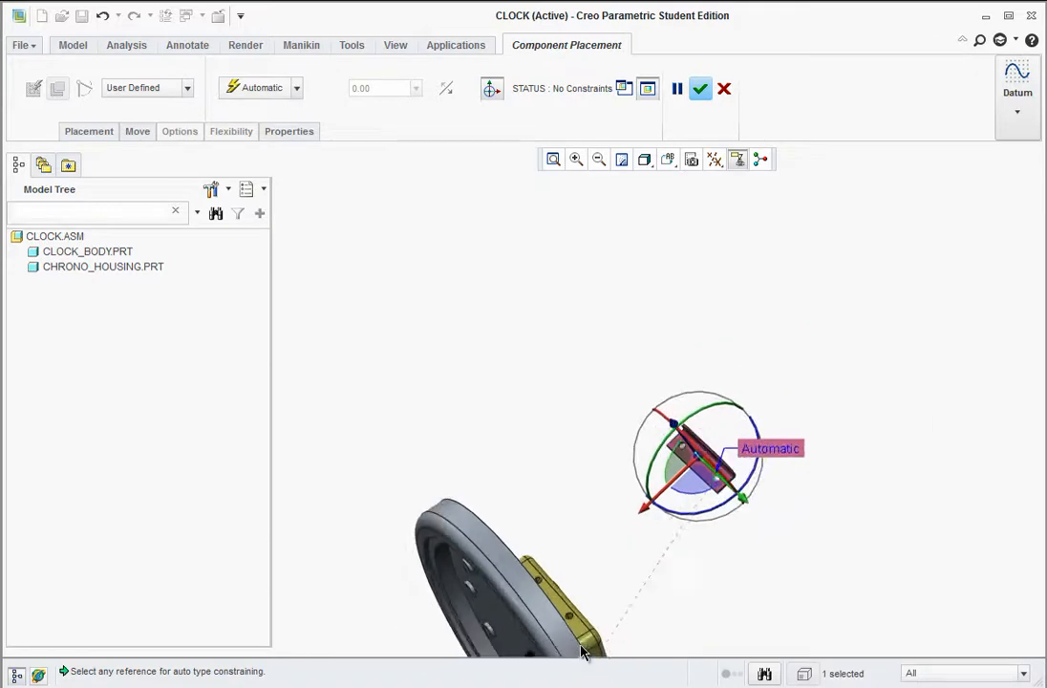
pyautogui.scroll(3, 570, 611)
pyautogui.scroll(2, 570, 600)
pyautogui.click(570, 604)
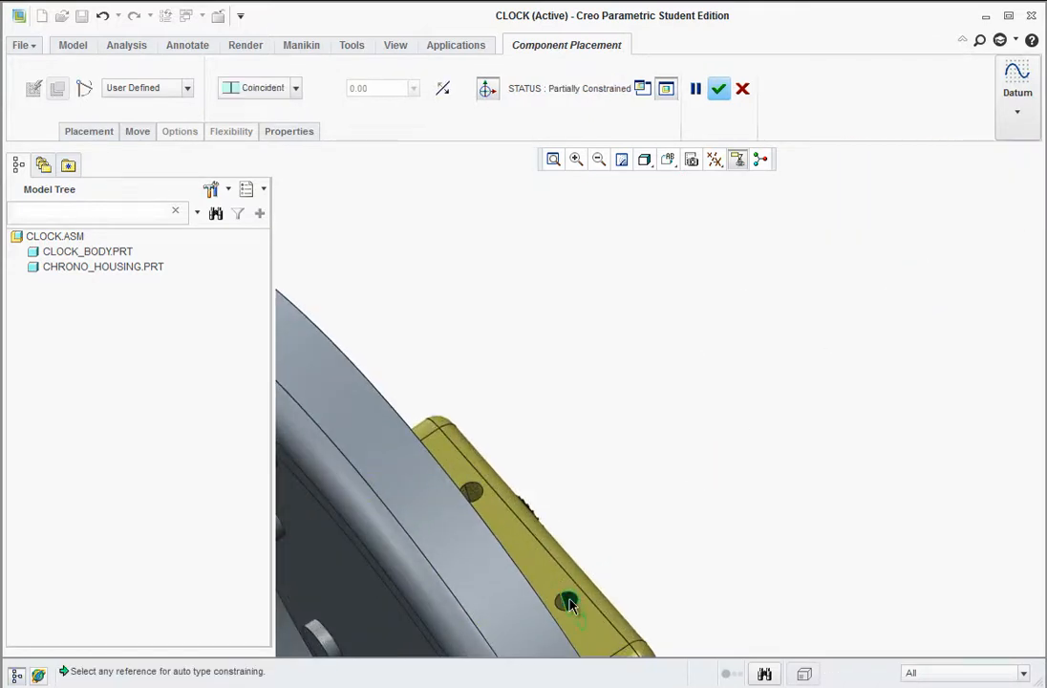
# - Make the bracket's flat flange face coincident with the chrono housing's side face containing the two holes
pyautogui.scroll(-5, 627, 521)
pyautogui.moveTo(667, 578); pyautogui.dragTo(659, 521, button='middle')
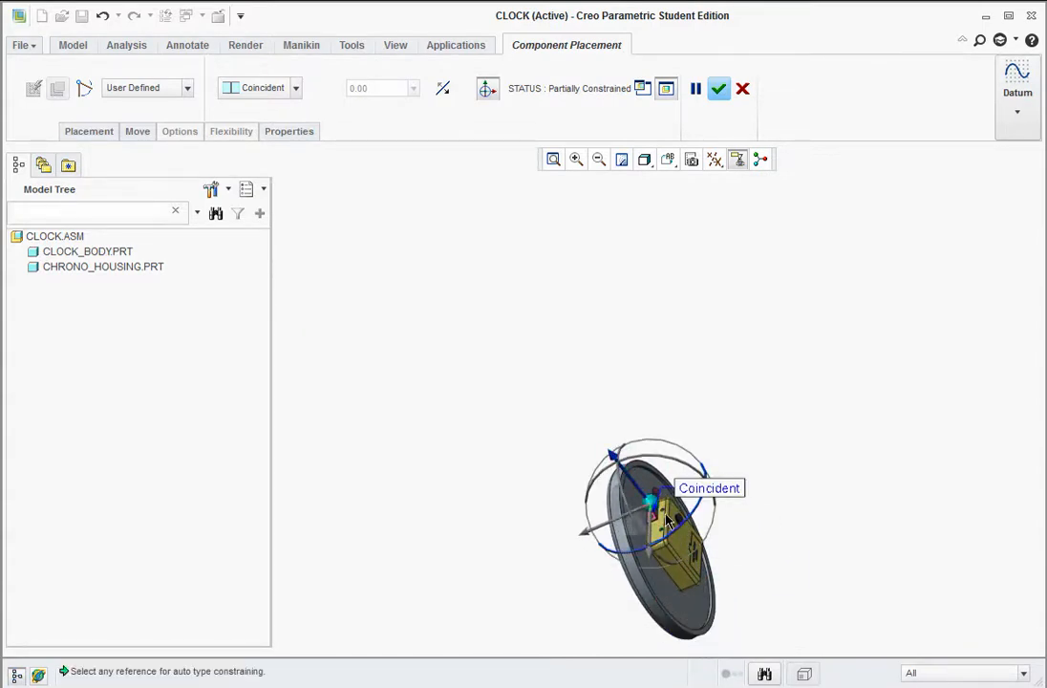
pyautogui.scroll(5, 669, 535)
pyautogui.scroll(3, 635, 457)
pyautogui.moveTo(635, 458); pyautogui.dragTo(570, 432, button='middle')
pyautogui.scroll(2, 569, 432)
pyautogui.click(627, 402)
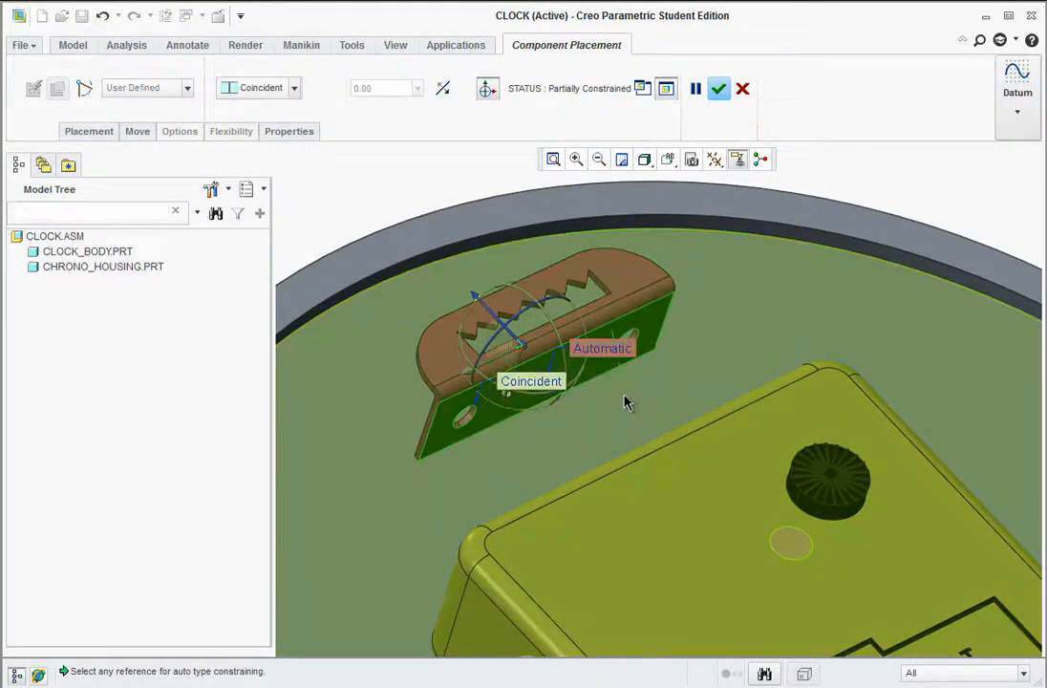
pyautogui.moveTo(627, 404); pyautogui.dragTo(735, 496, button='middle')
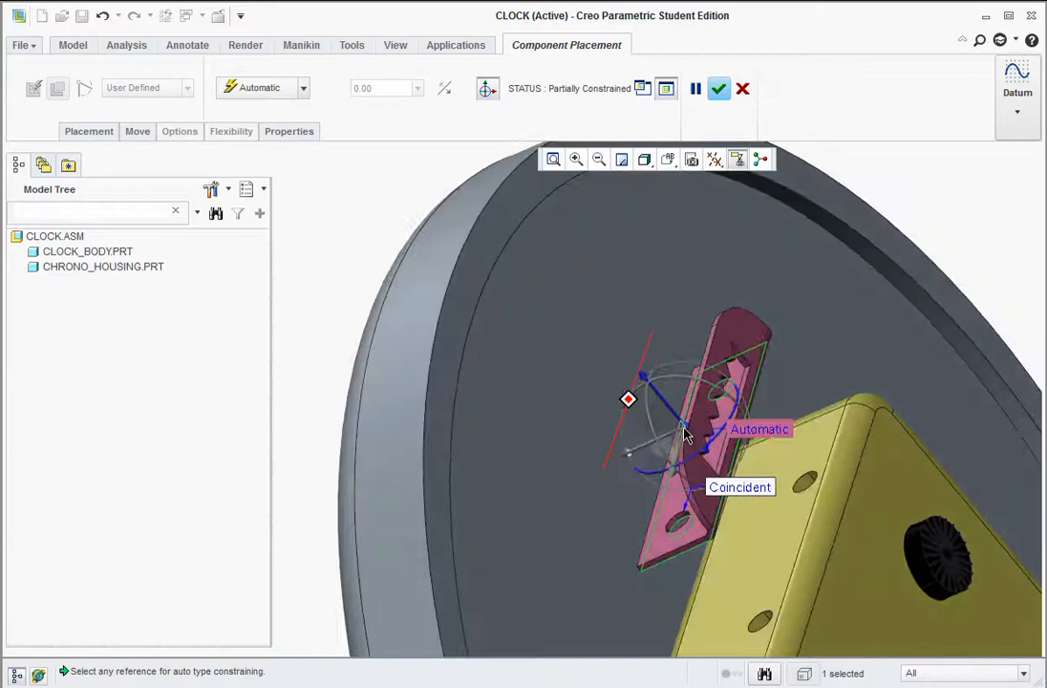
pyautogui.click(770, 524)
pyautogui.click(772, 525)
# - Add a new Oriented constraint between the bracket's other flange hole and its housing hole, and complete the bracket placement
pyautogui.moveTo(779, 530); pyautogui.dragTo(717, 492, button='middle')
pyautogui.scroll(5, 717, 492)
pyautogui.click(724, 495)
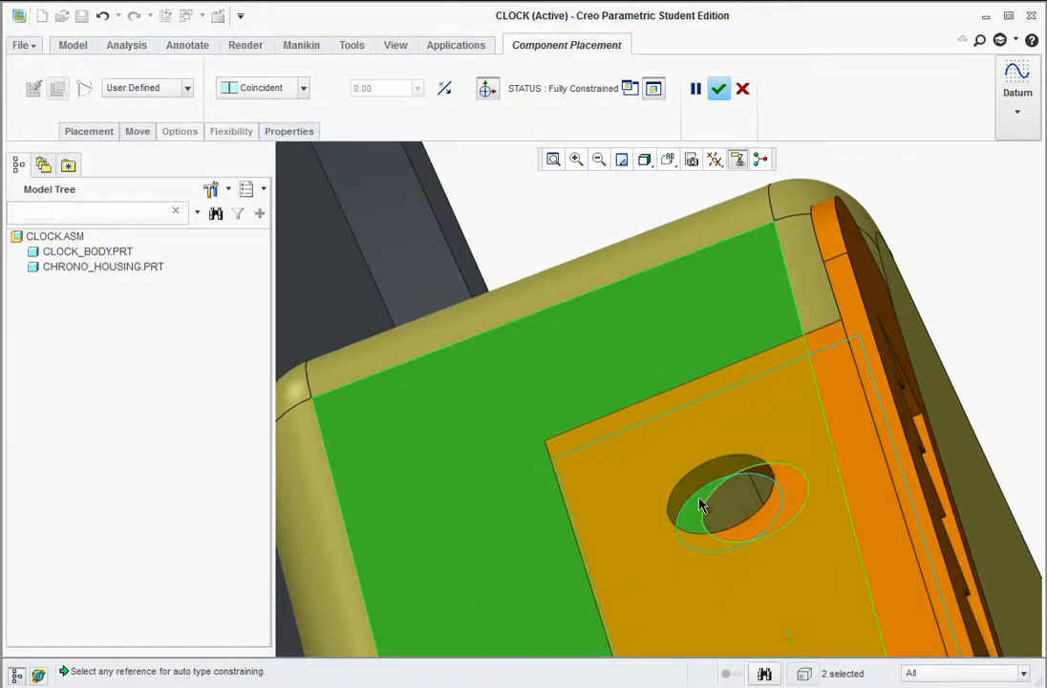
pyautogui.click(89, 131)
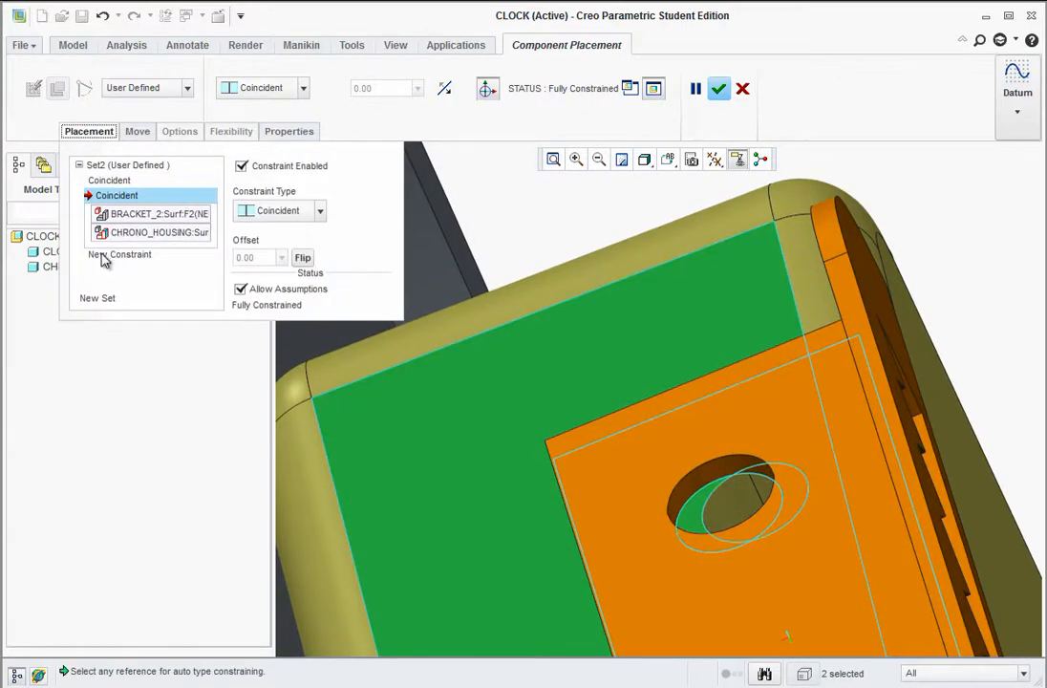
pyautogui.click(107, 255)
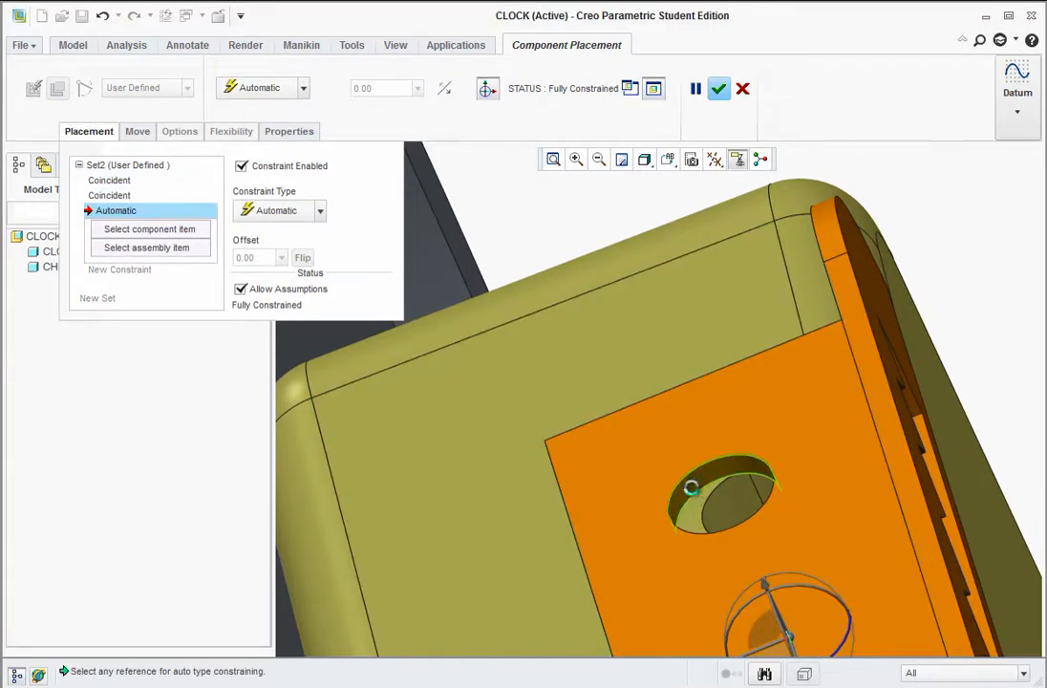
pyautogui.click(691, 488)
pyautogui.click(729, 516)
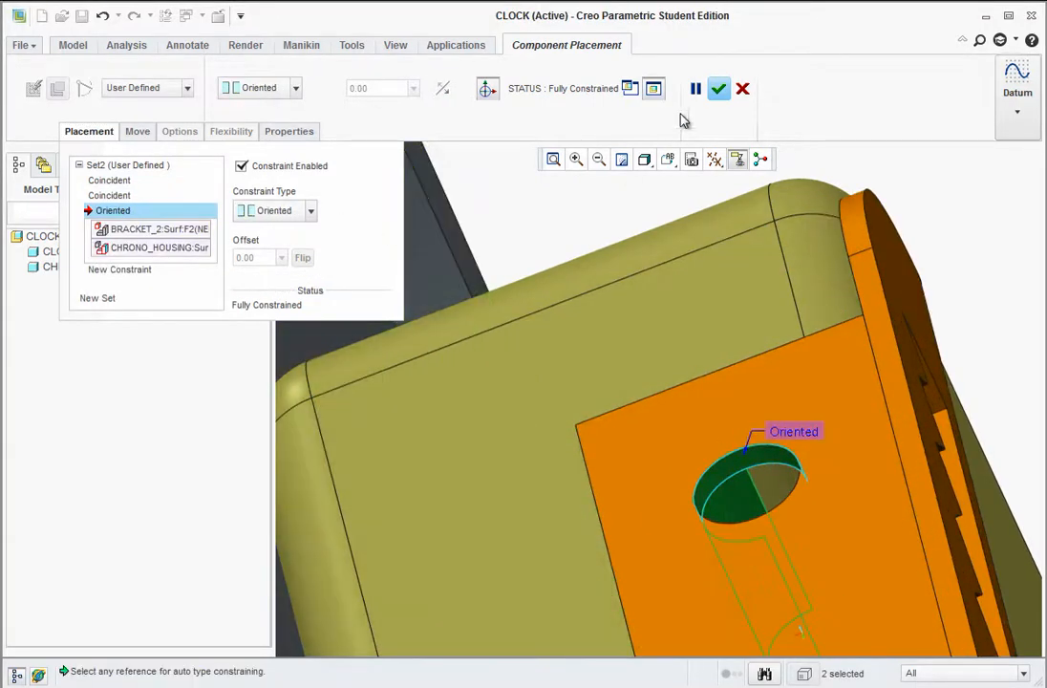
pyautogui.click(719, 90)
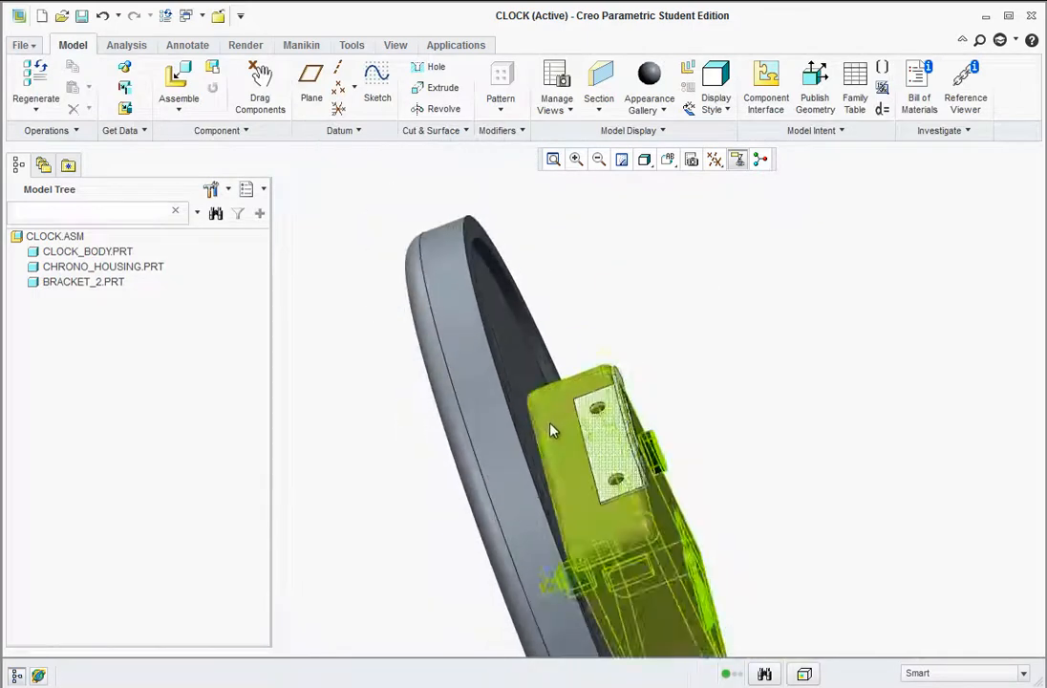
# - Insert bolt.prt into the clock assembly and move it clear of the clock body, above the chrono housing
pyautogui.moveTo(512, 569); pyautogui.dragTo(742, 581, button='middle')
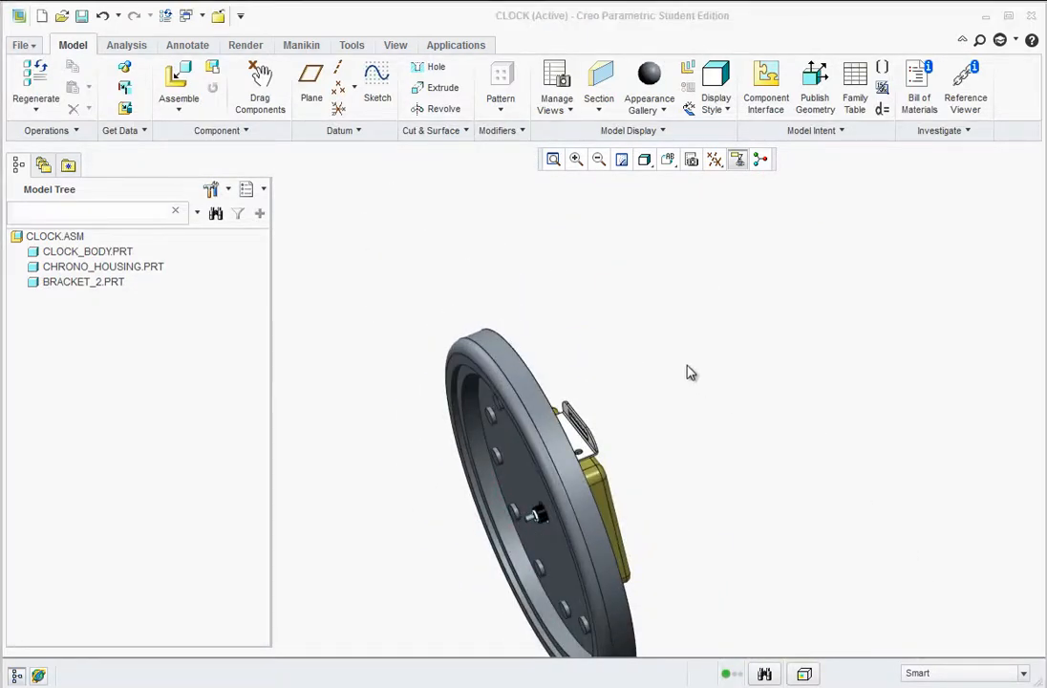
pyautogui.click(182, 84)
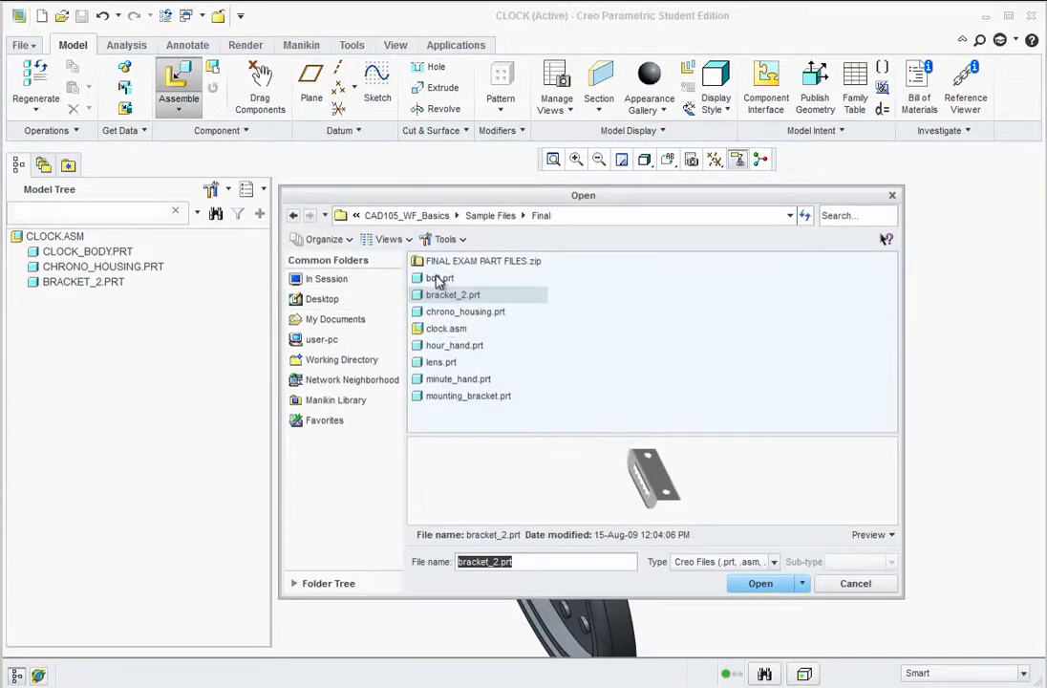
pyautogui.click(438, 278)
pyautogui.click(757, 583)
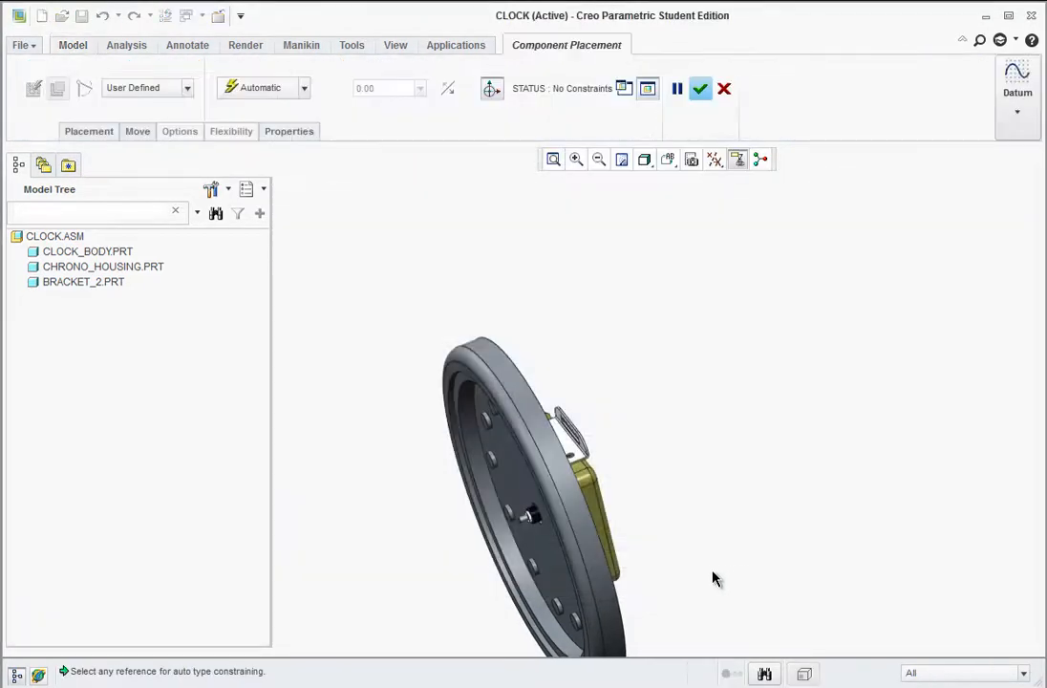
pyautogui.scroll(-5, 713, 573)
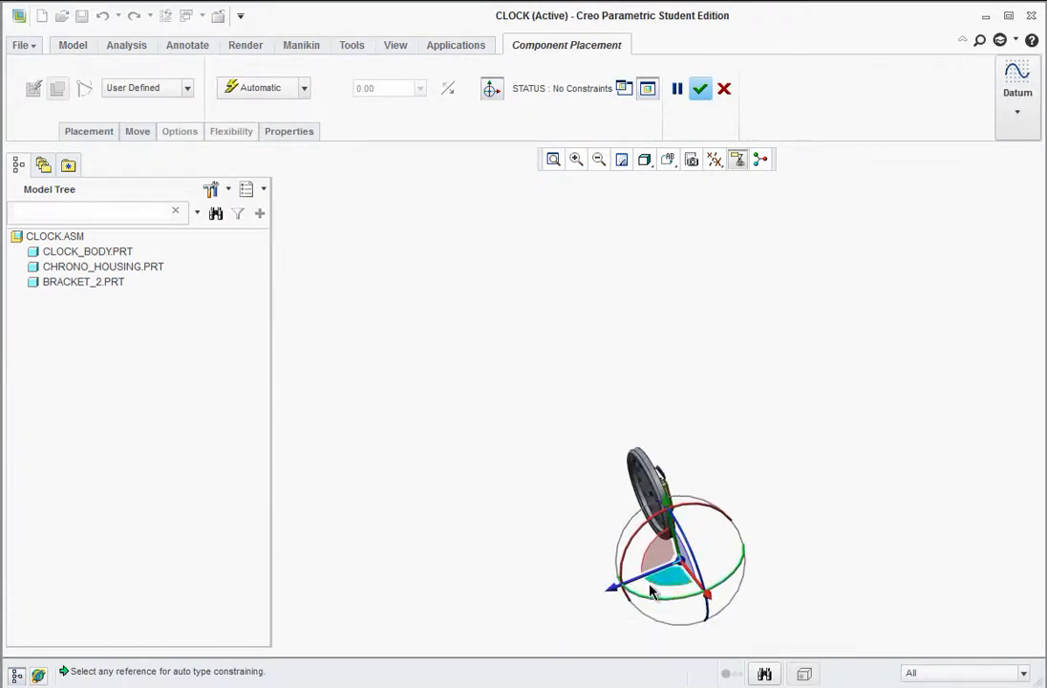
pyautogui.moveTo(619, 587); pyautogui.dragTo(666, 525)
pyautogui.scroll(4, 720, 500)
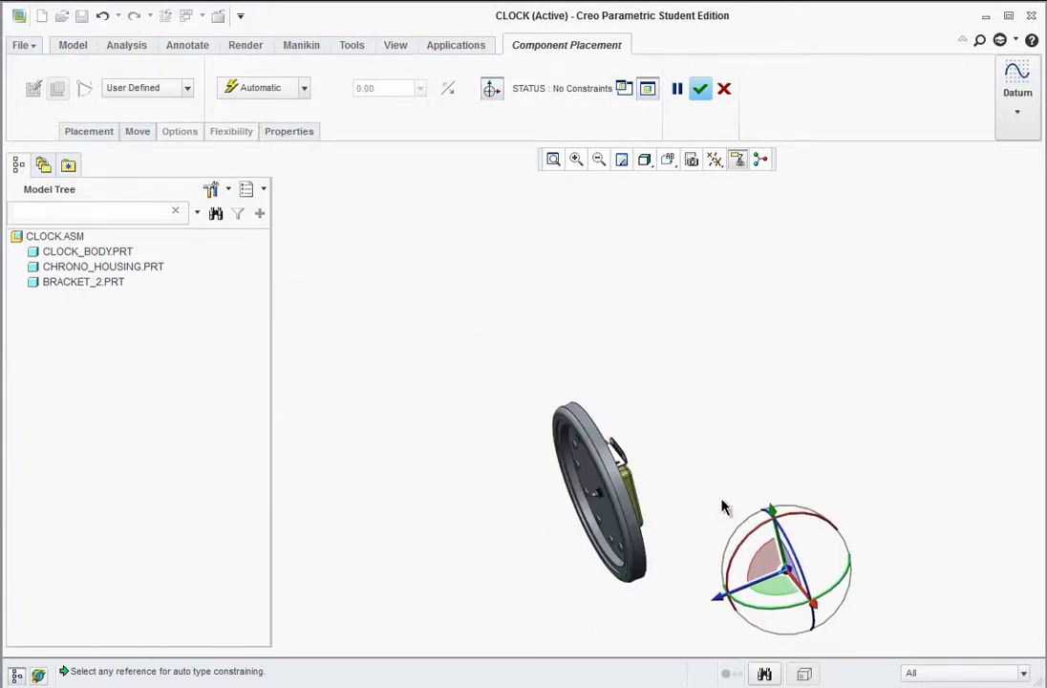
pyautogui.moveTo(833, 633); pyautogui.dragTo(648, 417)
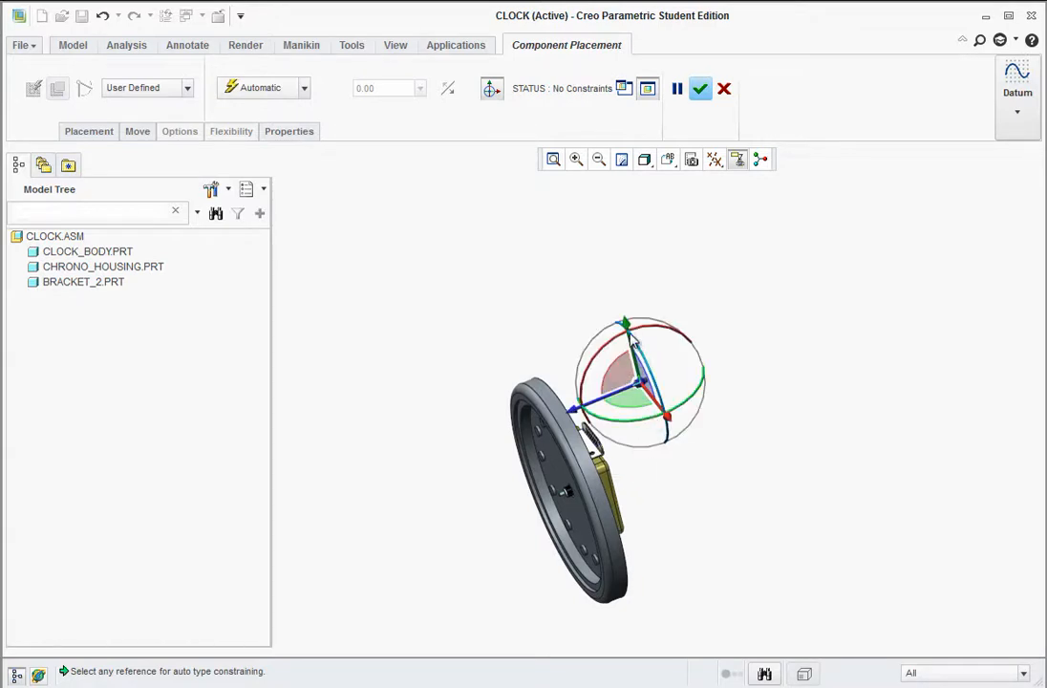
pyautogui.moveTo(627, 323); pyautogui.dragTo(604, 225)
# - Rotate the bolt roughly in line with the bracket's flange holes and make its shank coincident with one of them
pyautogui.scroll(3, 607, 416)
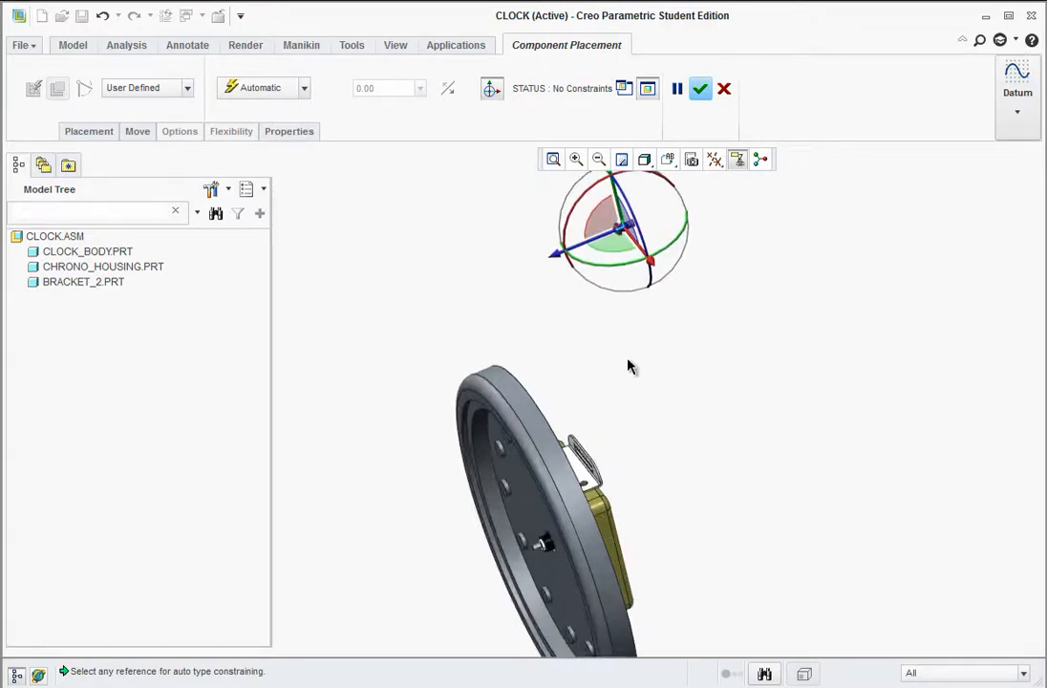
pyautogui.scroll(3, 672, 292)
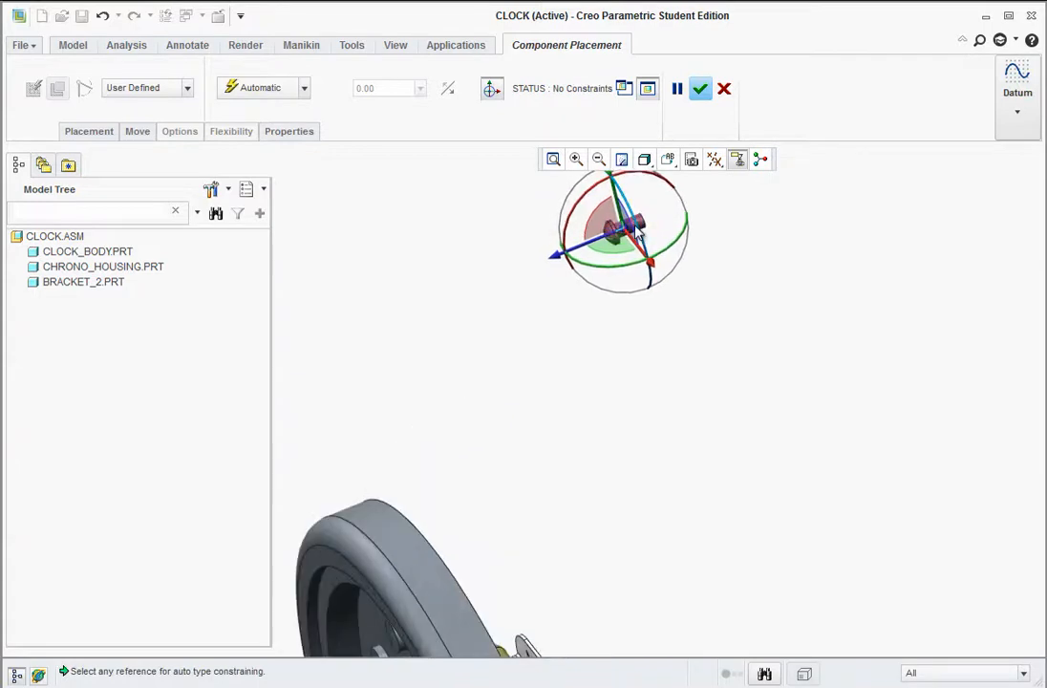
pyautogui.click(640, 221)
pyautogui.scroll(-2, 596, 650)
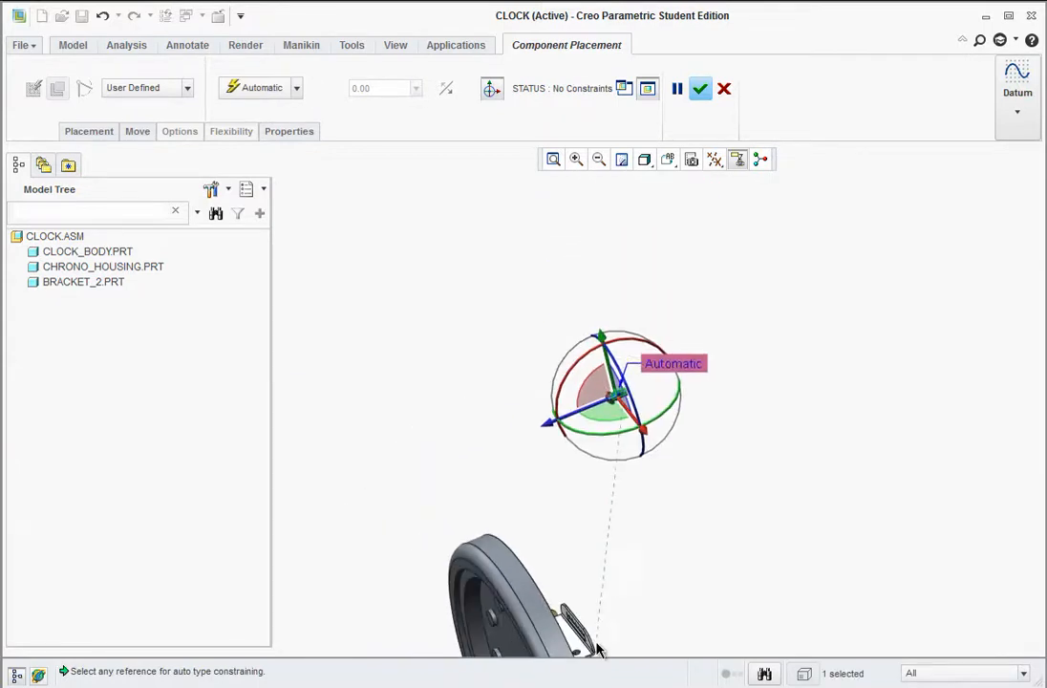
pyautogui.moveTo(601, 620); pyautogui.dragTo(606, 617, button='middle')
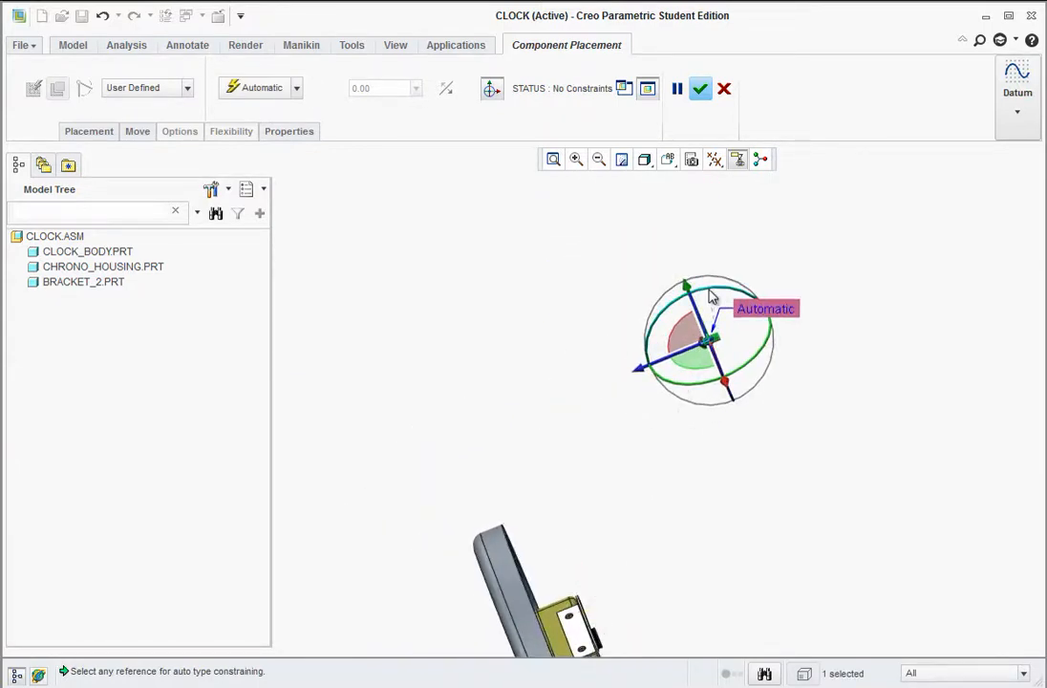
pyautogui.moveTo(710, 297); pyautogui.dragTo(780, 348)
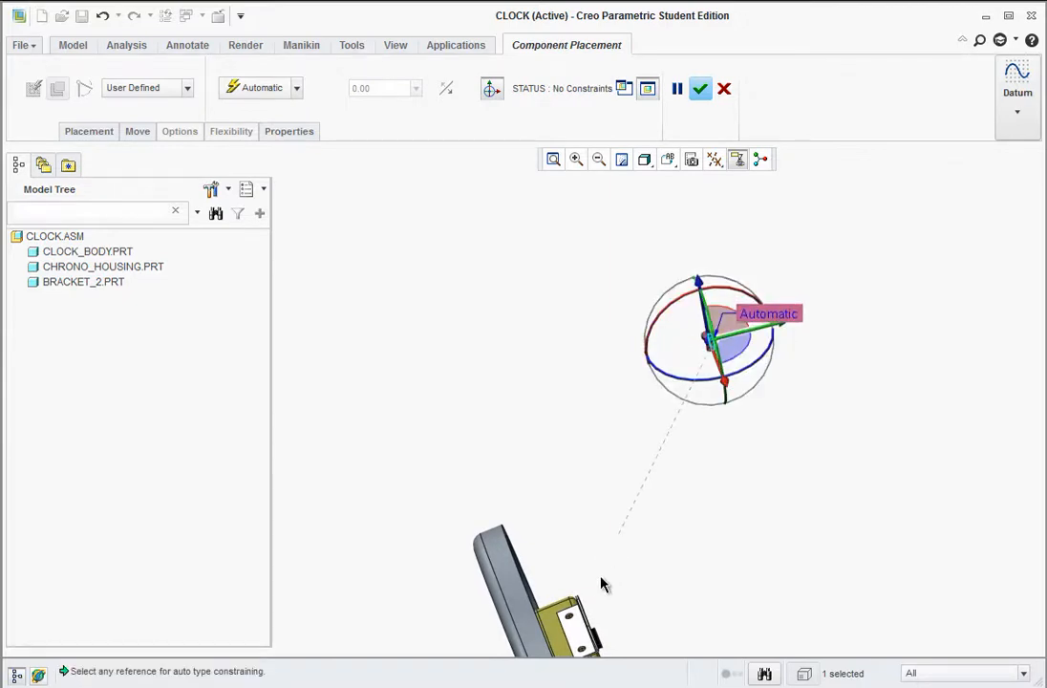
pyautogui.scroll(2, 570, 621)
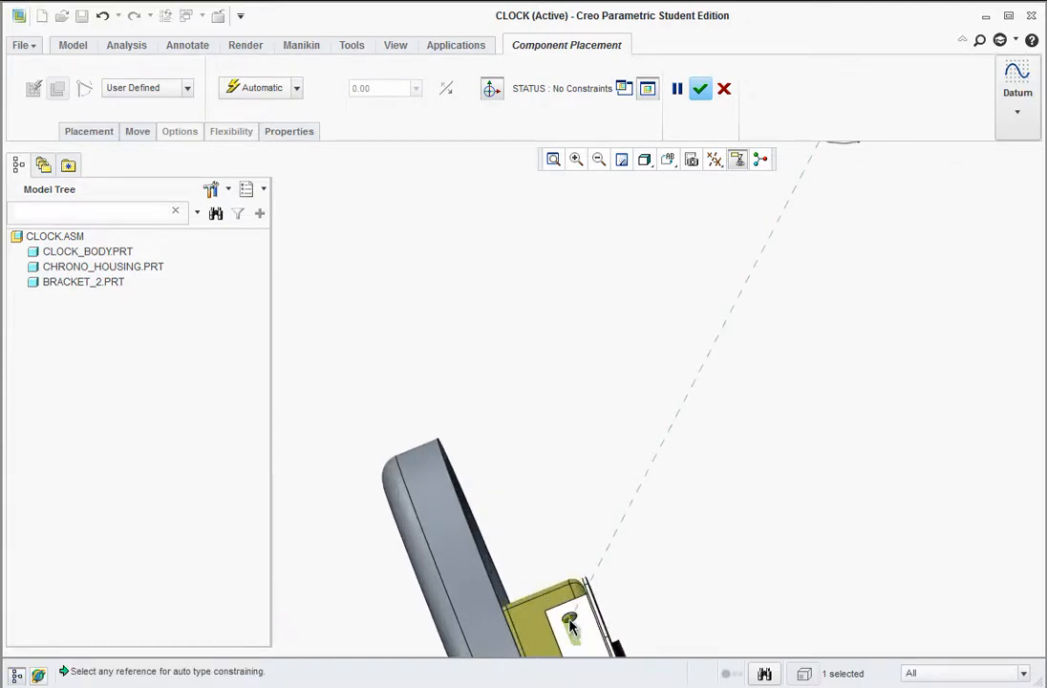
pyautogui.click(571, 623)
pyautogui.scroll(-5, 687, 570)
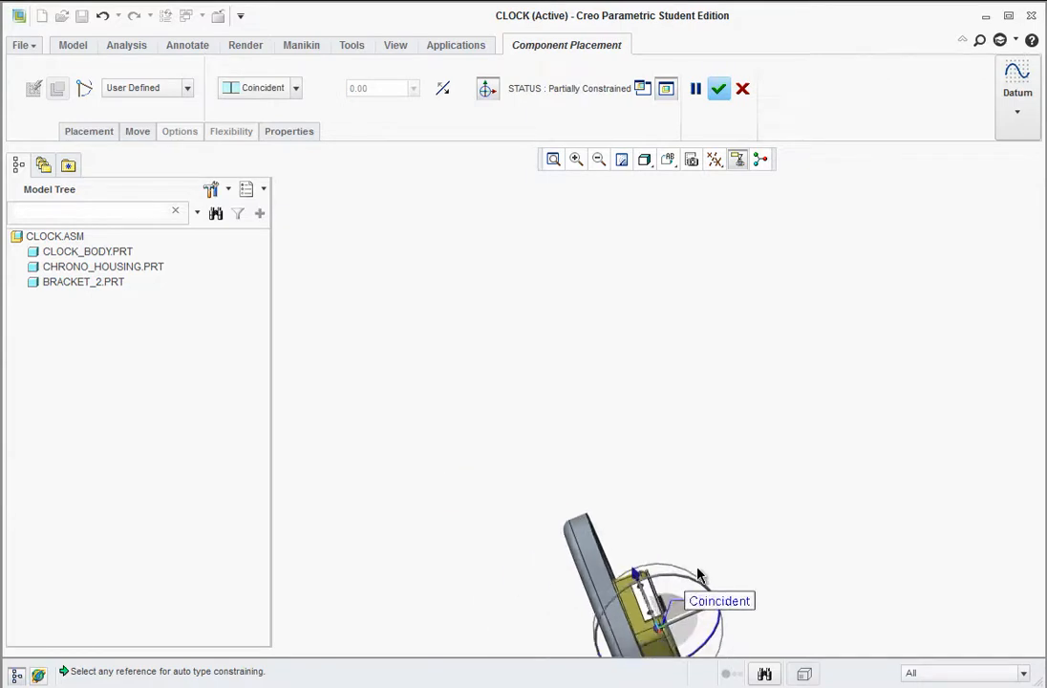
# - Pull the bolt out along its hole axis, make its head's underside coincident with the bracket's flange face, and complete the placement
pyautogui.scroll(5, 707, 571)
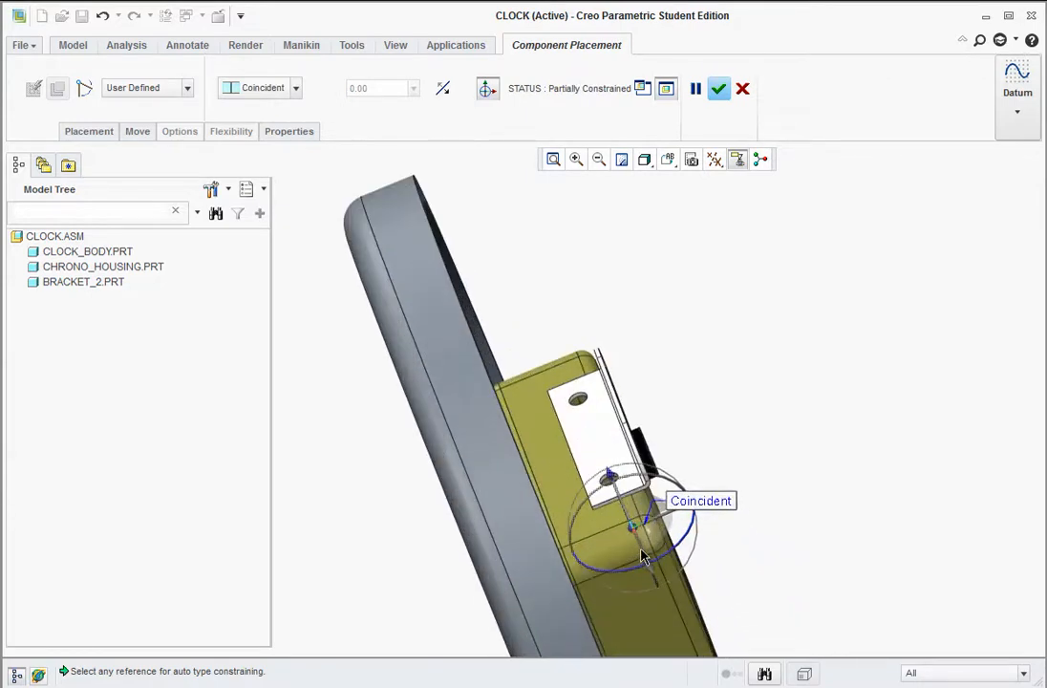
pyautogui.moveTo(612, 478); pyautogui.dragTo(533, 265)
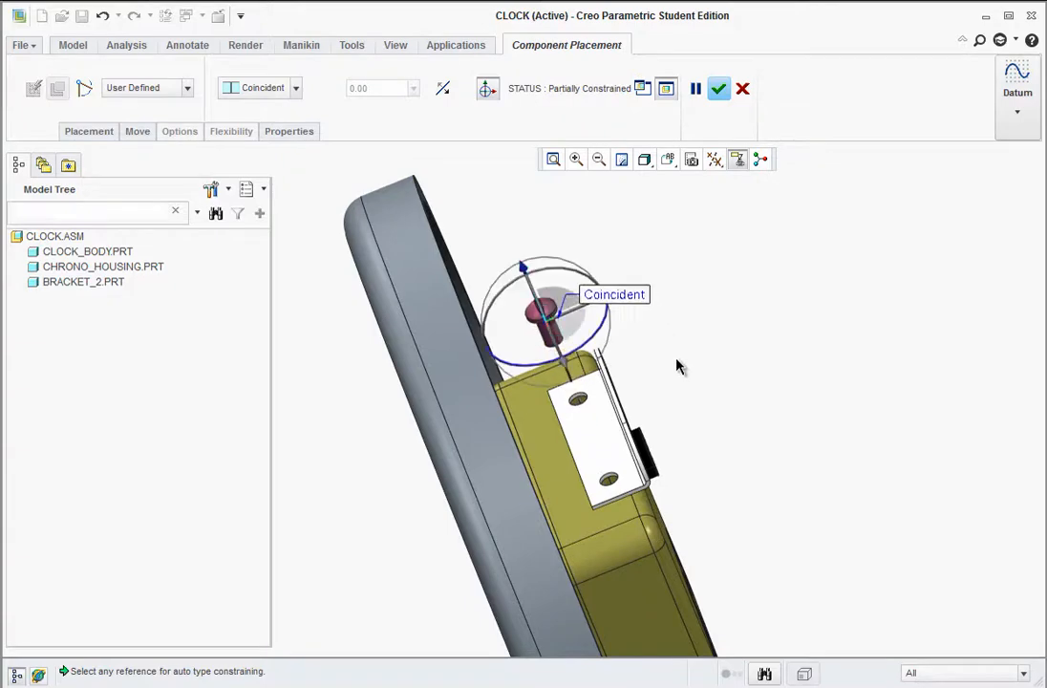
pyautogui.moveTo(675, 358); pyautogui.dragTo(589, 330, button='middle')
pyautogui.scroll(-2, 589, 332)
pyautogui.scroll(-4, 823, 460)
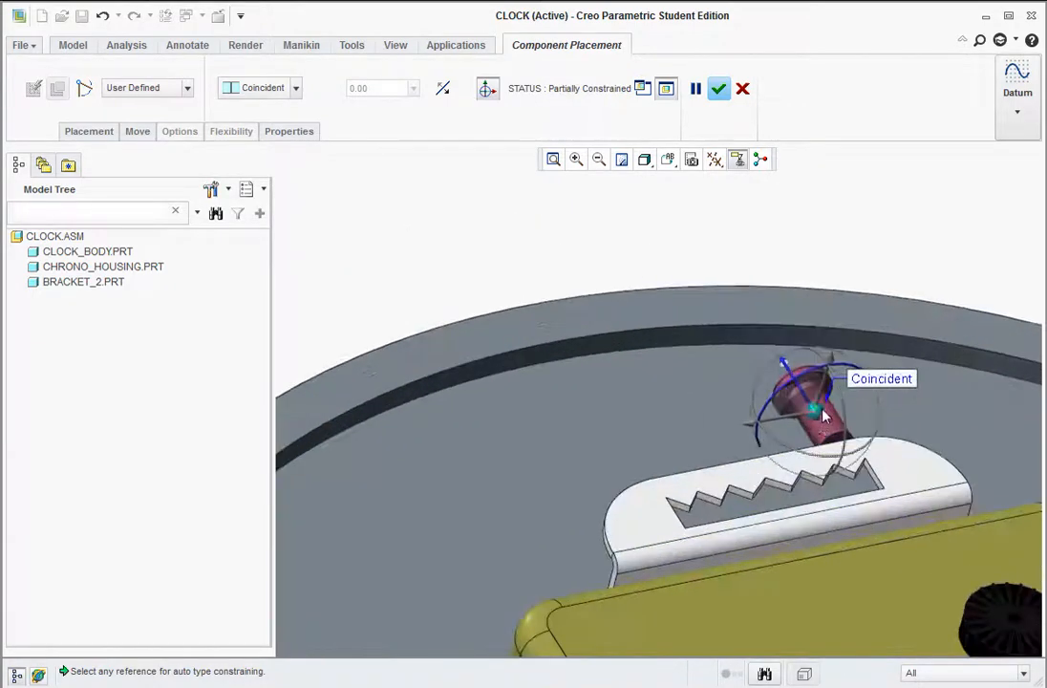
pyautogui.click(795, 347)
pyautogui.scroll(3, 824, 429)
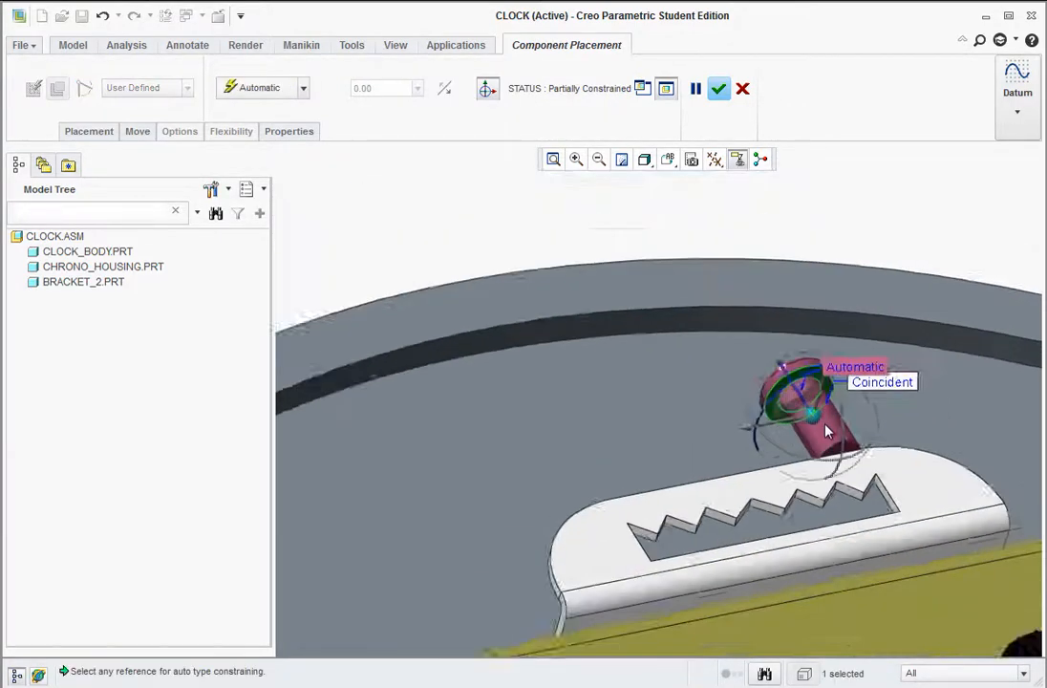
pyautogui.moveTo(841, 436); pyautogui.dragTo(903, 525, button='middle')
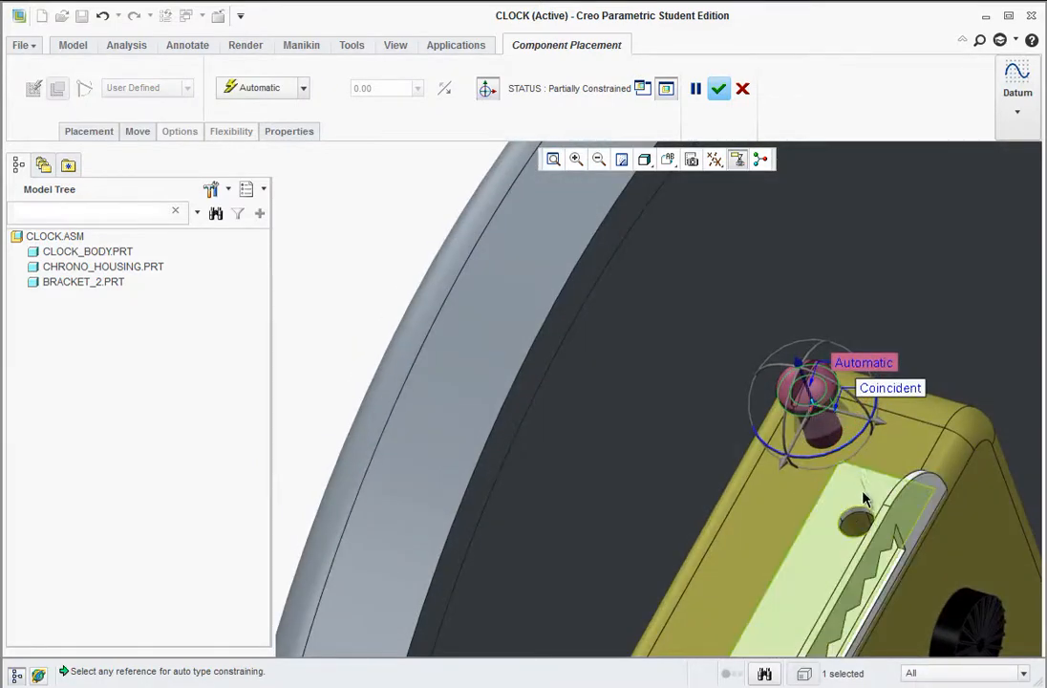
pyautogui.click(862, 496)
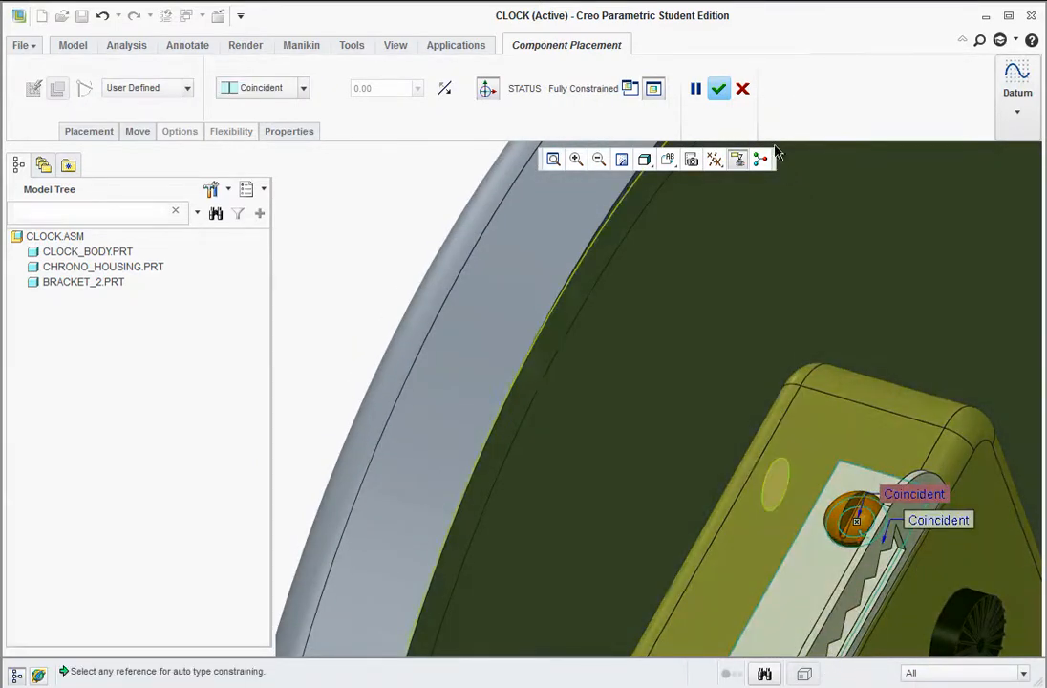
pyautogui.click(719, 90)
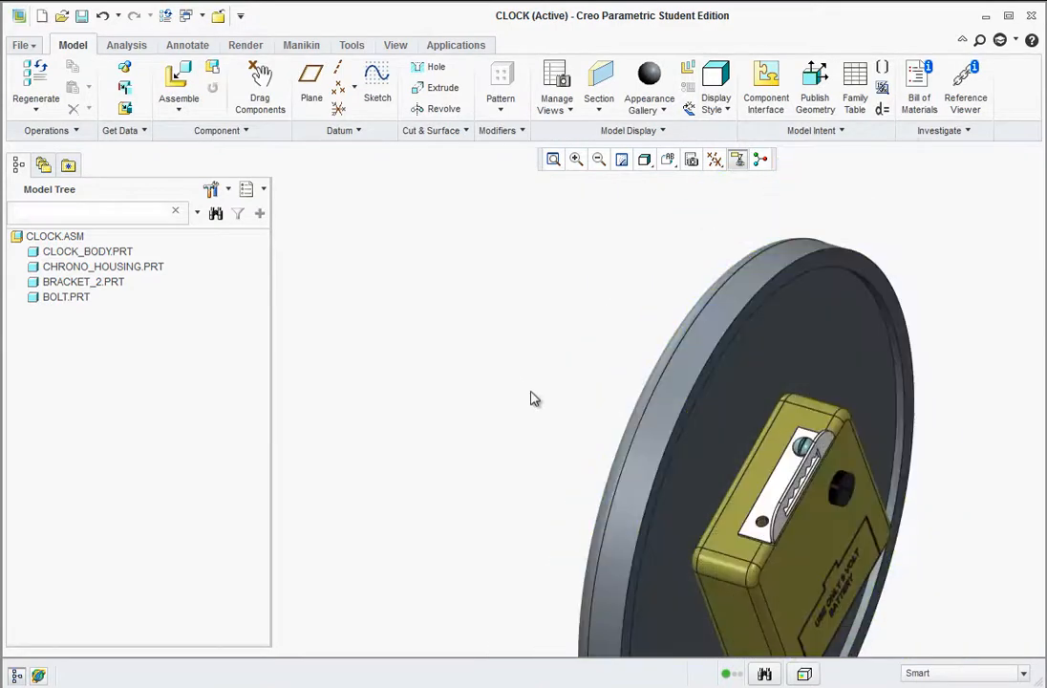
# - Insert a second bolt.prt, move it away from the clock, and rotate it to point toward the bracket's flange
pyautogui.click(179, 86)
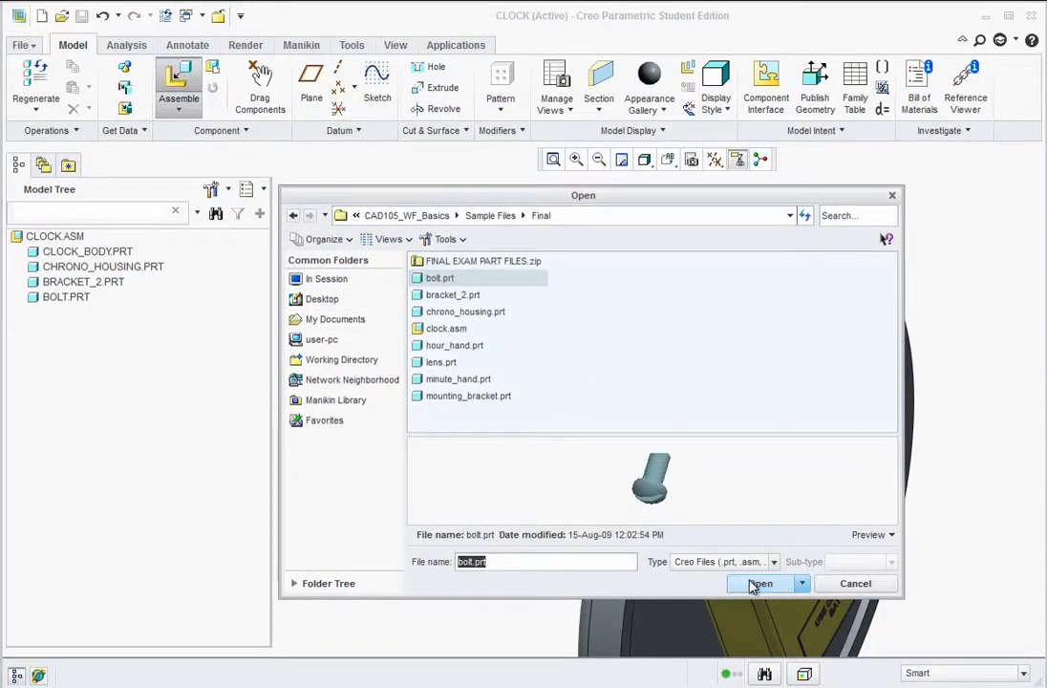
pyautogui.click(760, 583)
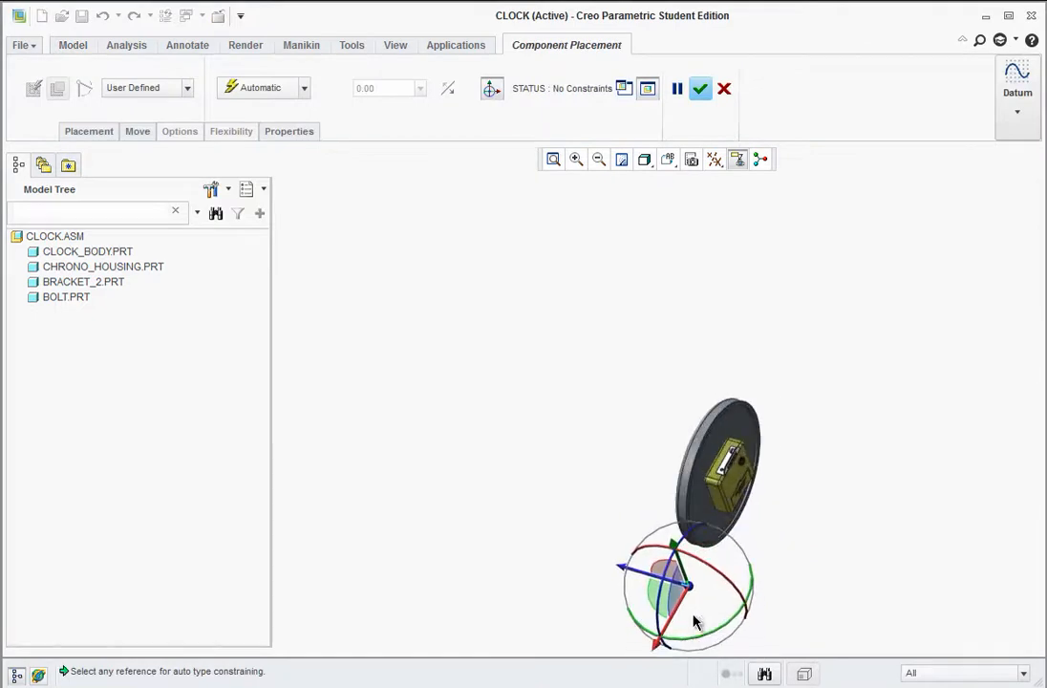
pyautogui.moveTo(626, 571); pyautogui.dragTo(851, 521)
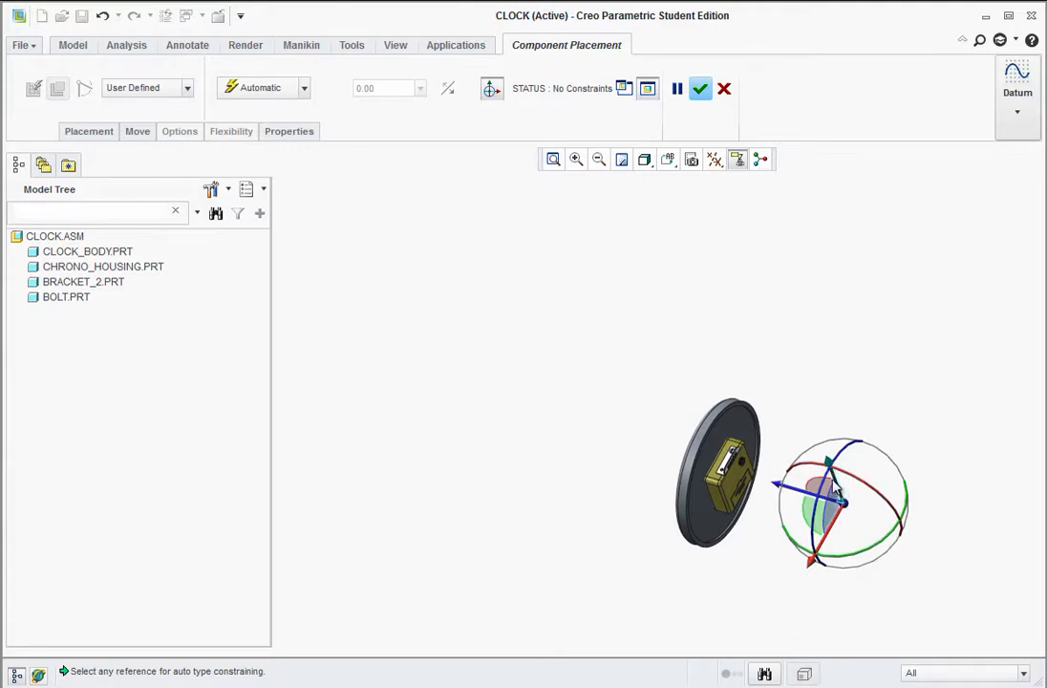
pyautogui.moveTo(837, 488); pyautogui.dragTo(870, 467, button='middle')
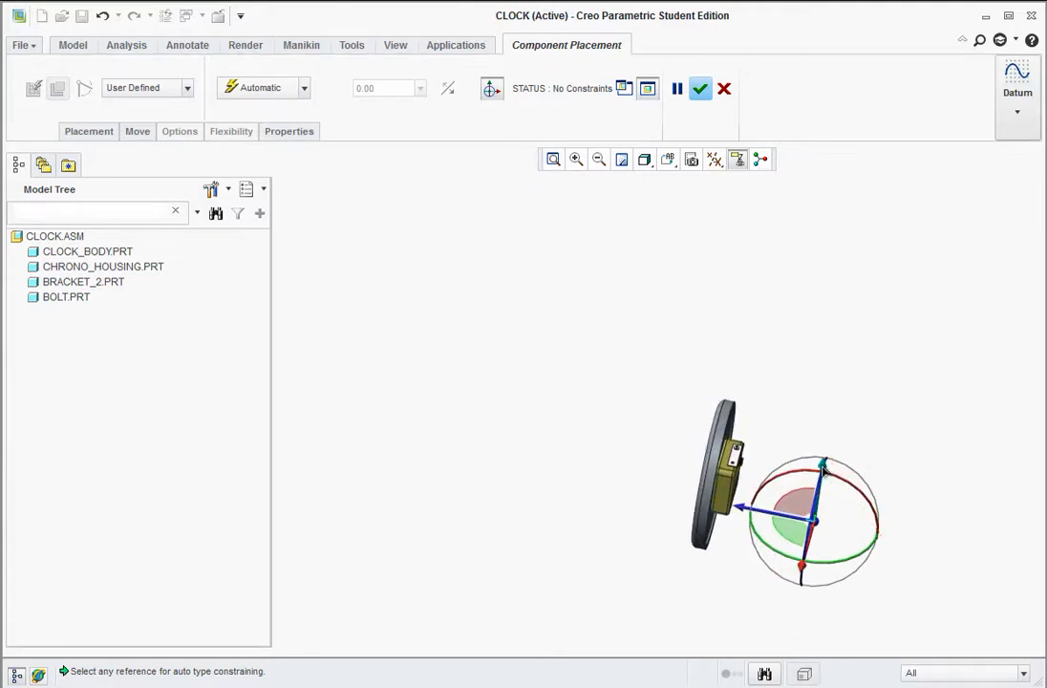
pyautogui.moveTo(823, 465); pyautogui.dragTo(897, 465)
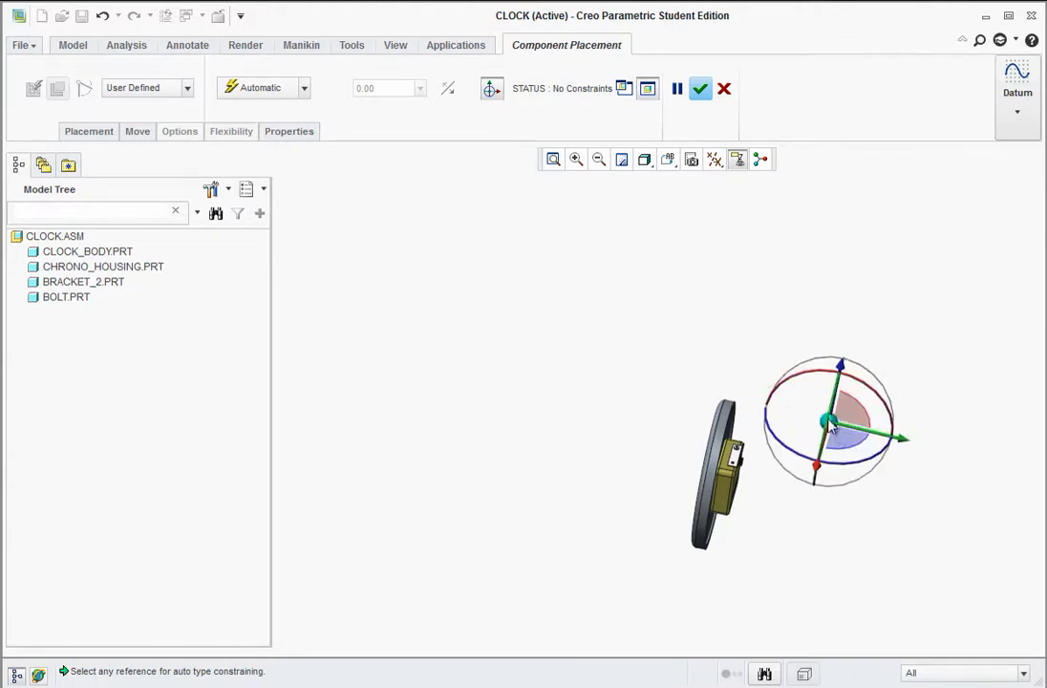
# - Make the second bolt's shank coincident with the bracket's remaining empty flange hole
pyautogui.scroll(-2, 826, 426)
pyautogui.scroll(-1, 827, 436)
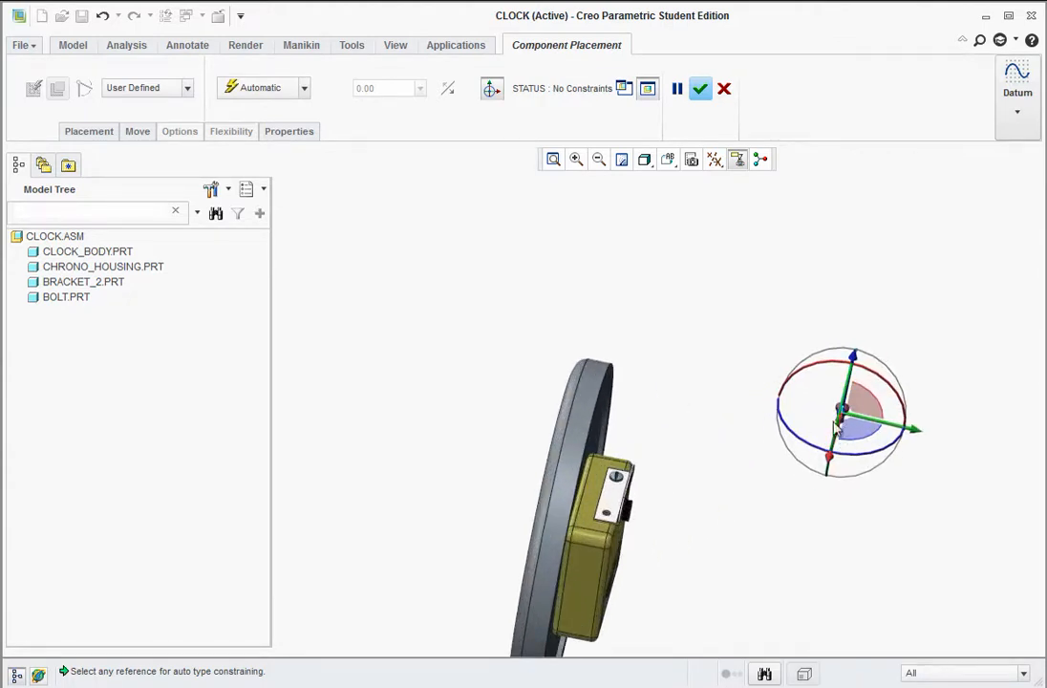
pyautogui.scroll(-1, 837, 429)
pyautogui.scroll(-1, 847, 426)
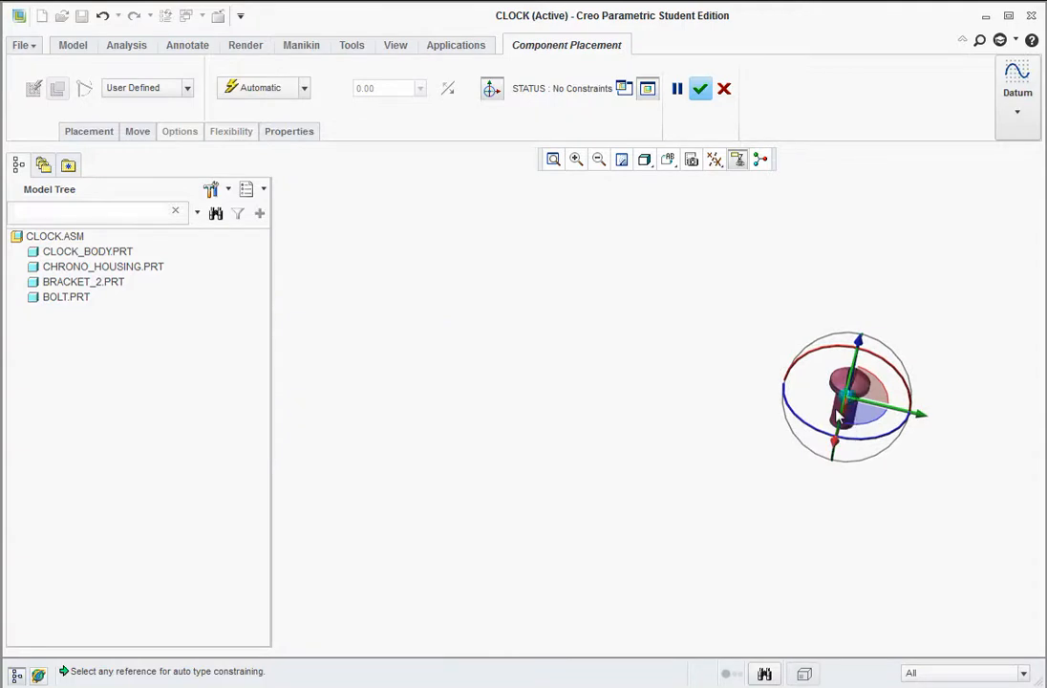
pyautogui.scroll(1, 708, 568)
pyautogui.scroll(1, 589, 614)
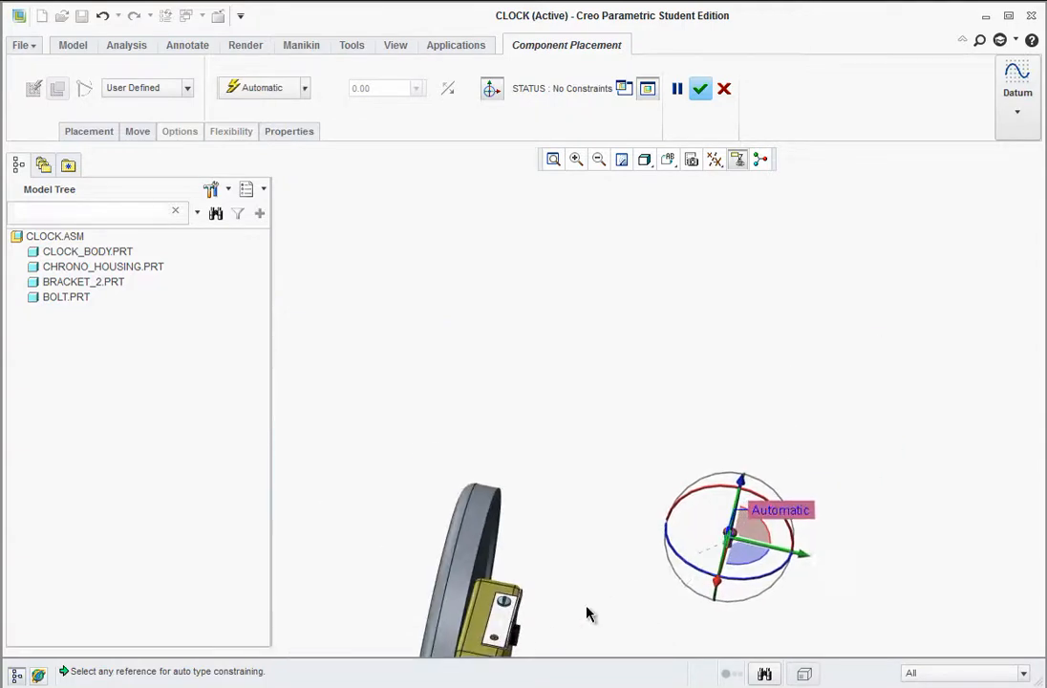
pyautogui.scroll(-2, 491, 630)
pyautogui.scroll(-1, 514, 656)
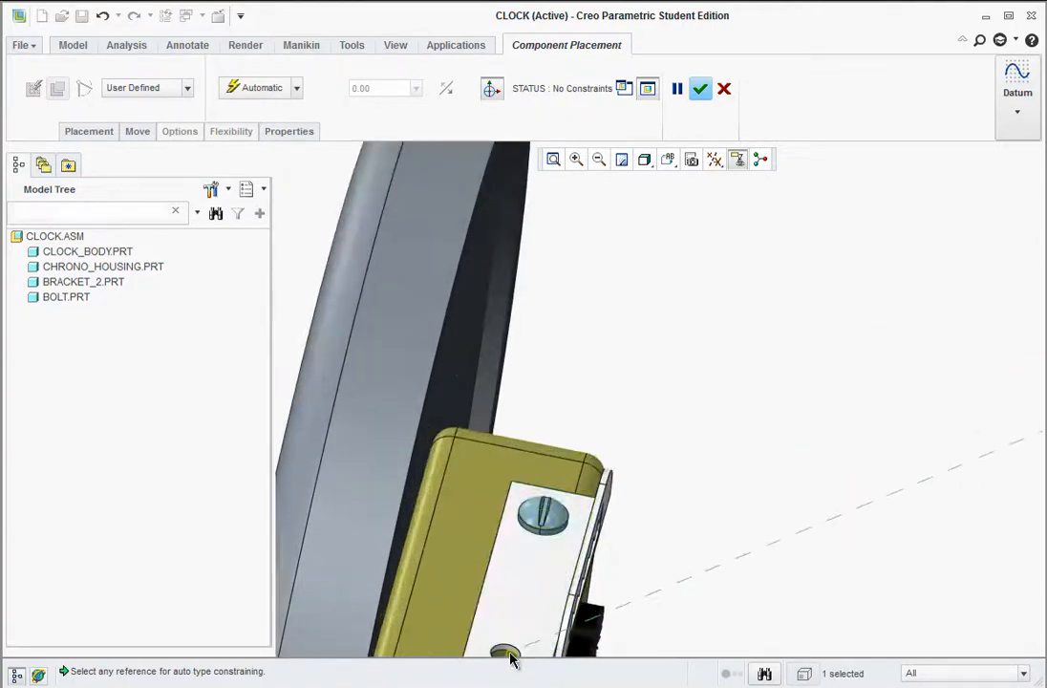
pyautogui.click(510, 655)
# - Make the underside of the second bolt's head coincident with the bracket's flange face and complete its placement
pyautogui.moveTo(548, 513); pyautogui.dragTo(493, 421, button='middle')
pyautogui.scroll(-4, 430, 221)
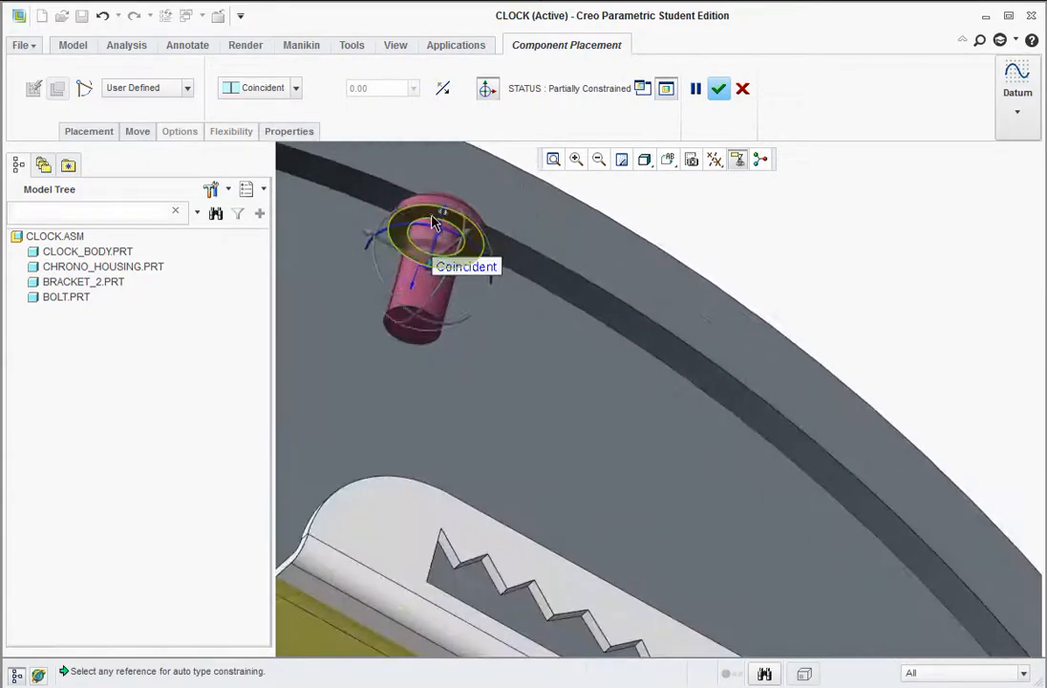
pyautogui.click(430, 220)
pyautogui.scroll(5, 456, 483)
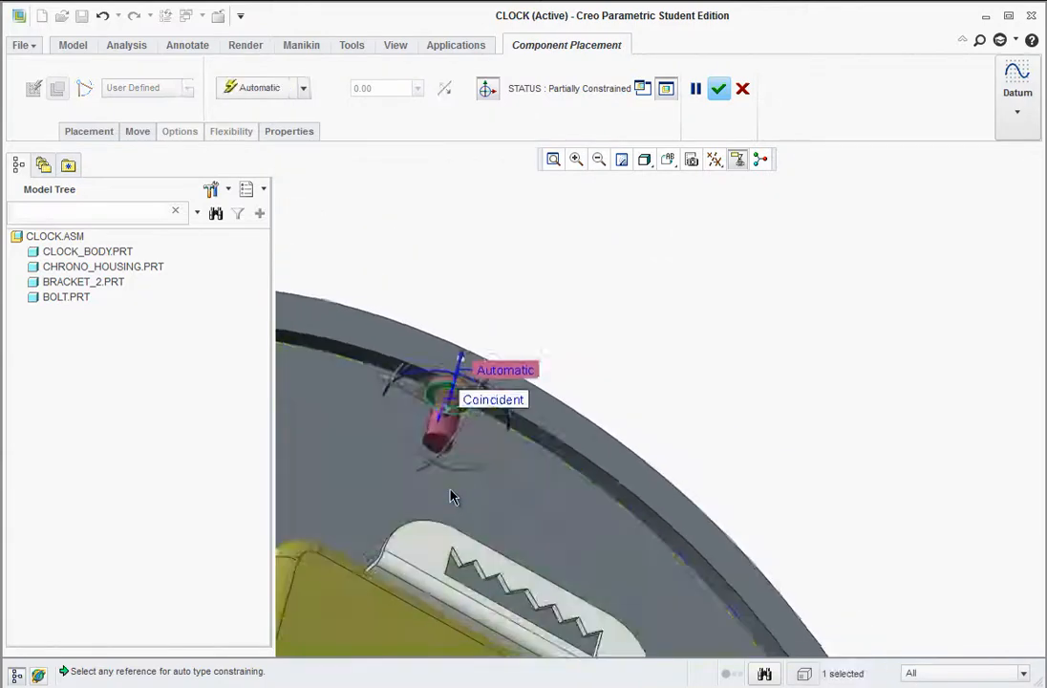
pyautogui.moveTo(446, 523); pyautogui.dragTo(446, 535, button='middle')
pyautogui.scroll(3, 447, 535)
pyautogui.scroll(2, 527, 350)
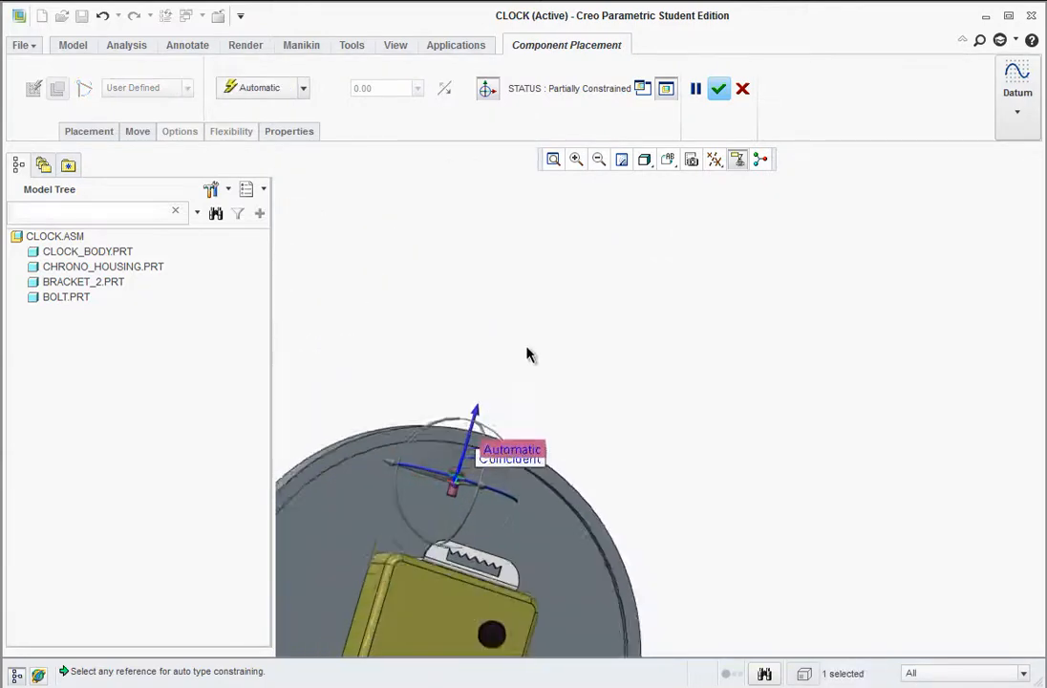
pyautogui.moveTo(412, 653); pyautogui.dragTo(475, 530, button='middle')
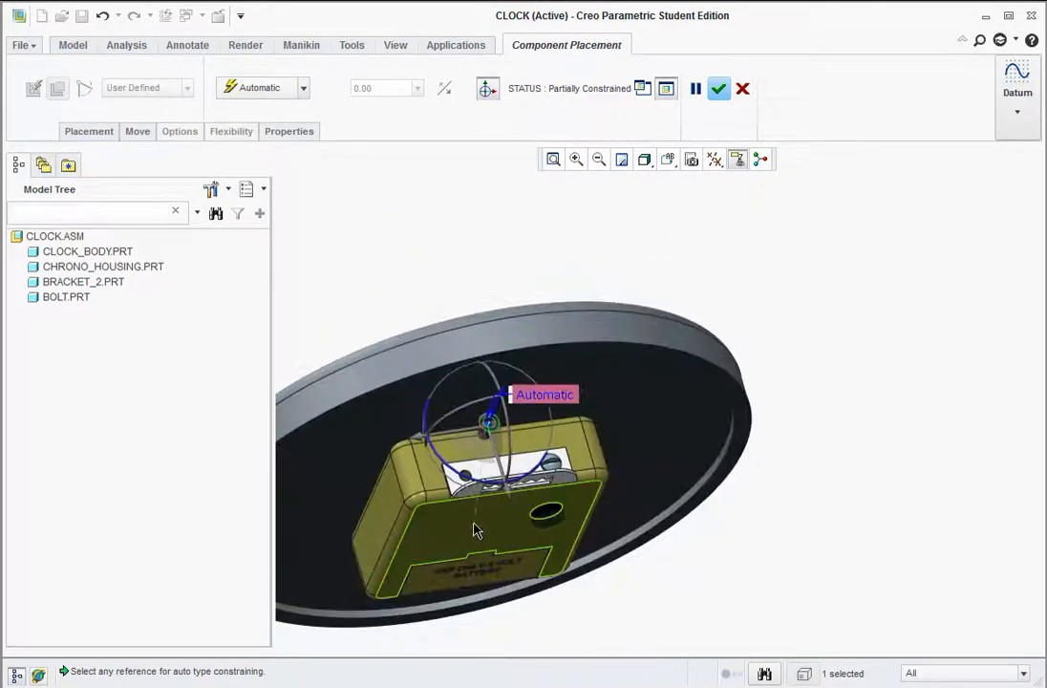
pyautogui.click(459, 480)
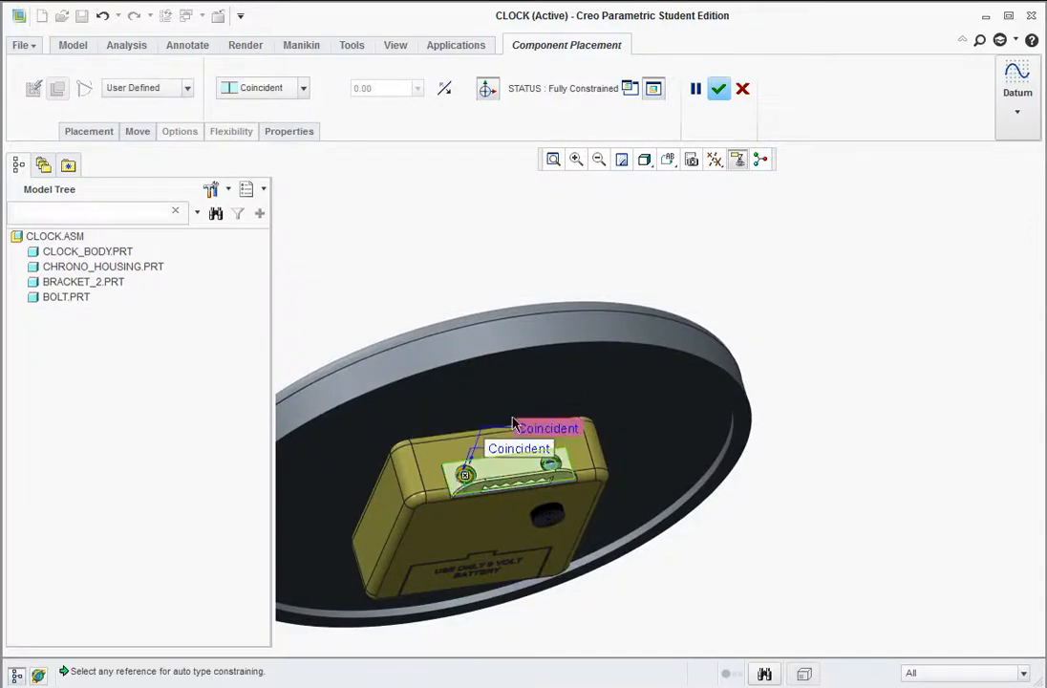
pyautogui.click(718, 89)
pyautogui.scroll(3, 580, 479)
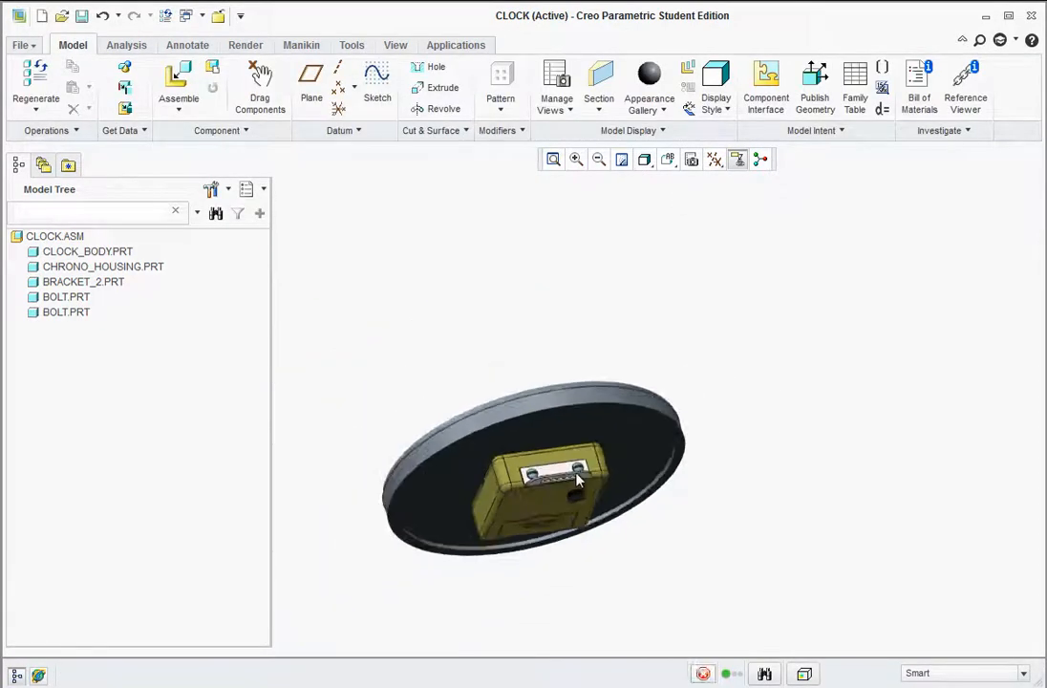
# - Insert hour_hand.prt as a new component in the clock assembly
pyautogui.moveTo(470, 435)
pyautogui.mouseDown(button='middle')
pyautogui.moveTo(514, 411)
pyautogui.moveTo(582, 462)
pyautogui.moveTo(611, 440)
pyautogui.mouseUp(button='middle')
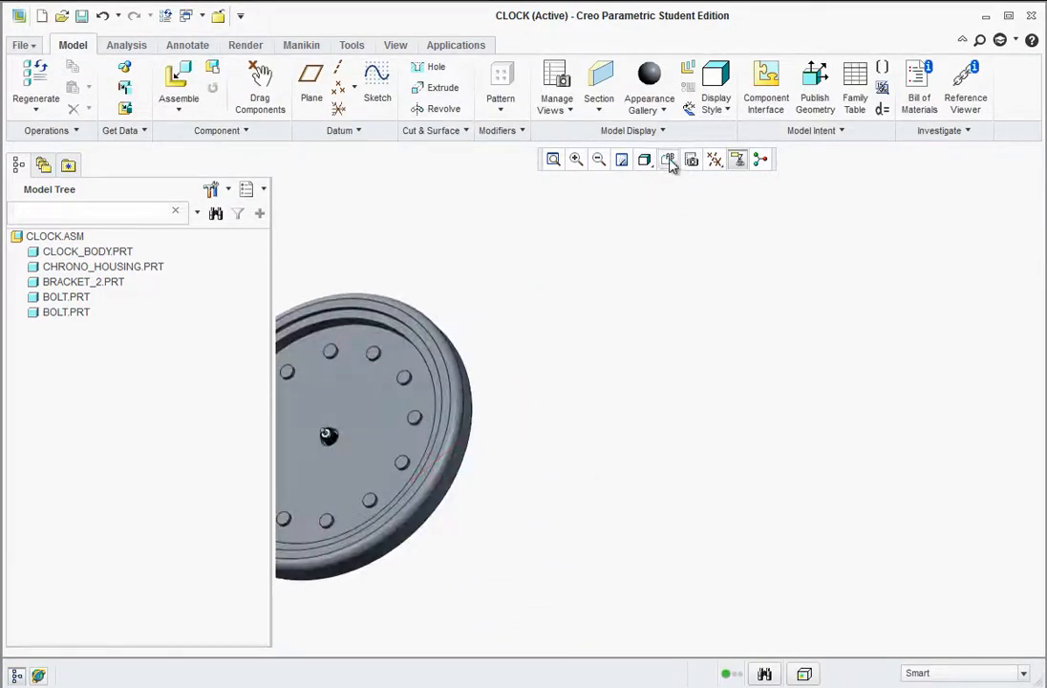
pyautogui.click(669, 160)
pyautogui.click(680, 200)
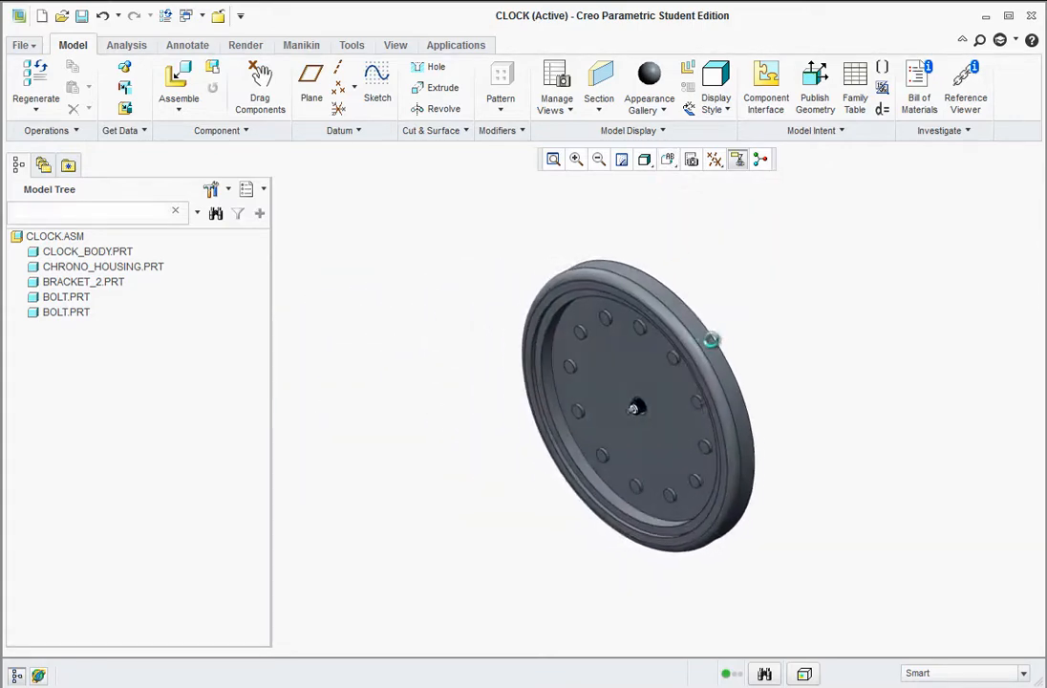
pyautogui.scroll(-4, 573, 449)
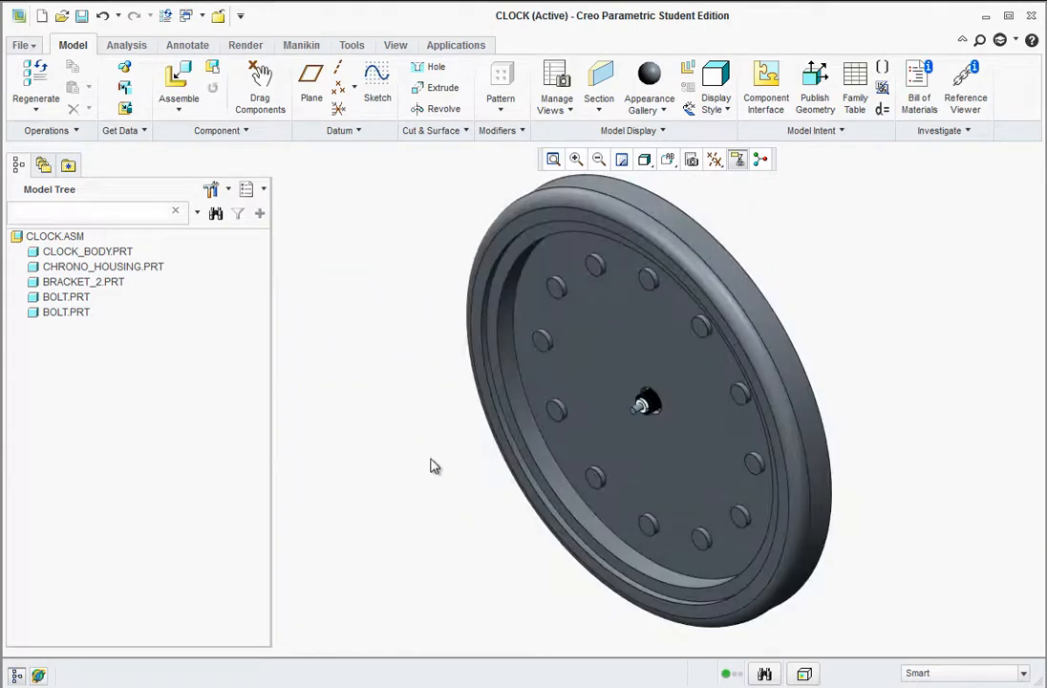
pyautogui.click(181, 82)
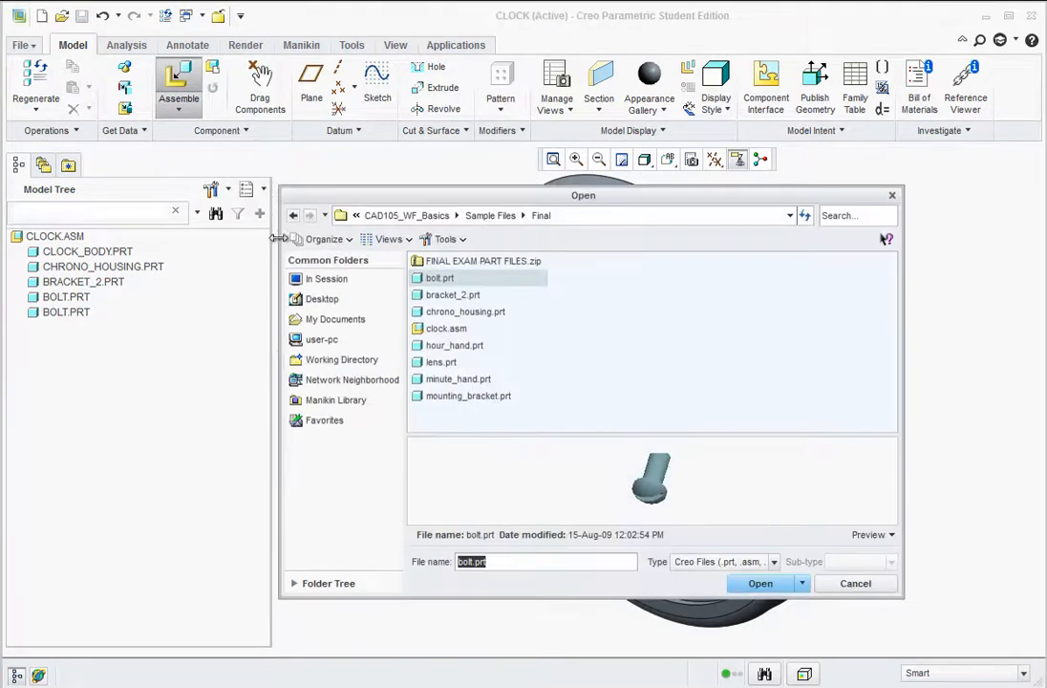
pyautogui.click(449, 345)
pyautogui.click(761, 582)
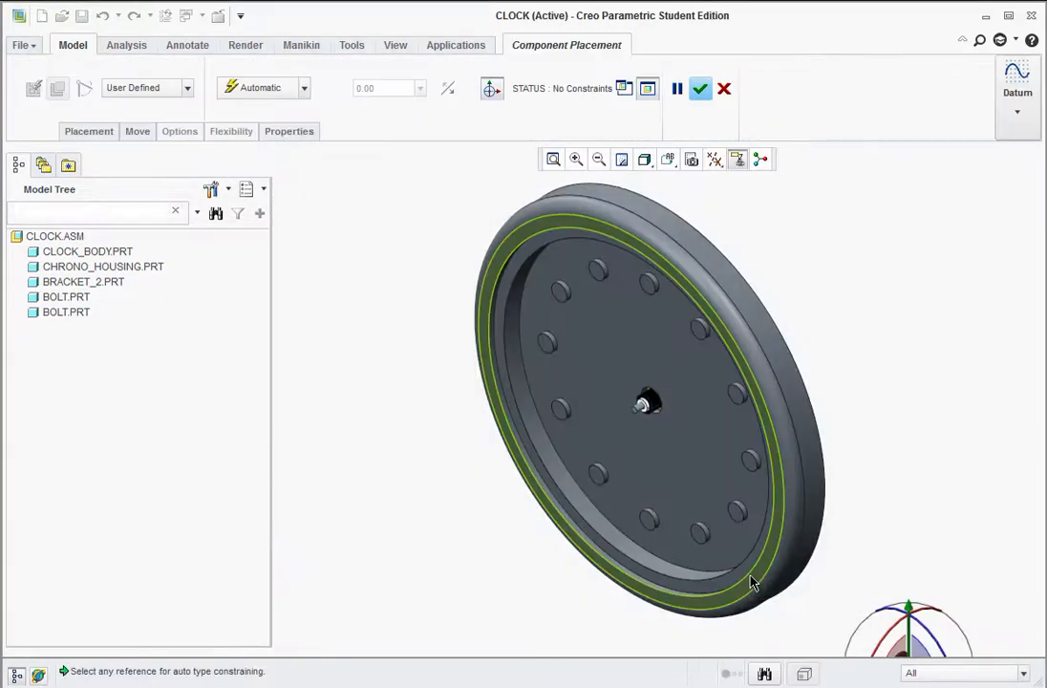
# - Move the hour hand out in front of the clock face and rotate it so its hole lines up with the center shaft's direction
pyautogui.moveTo(921, 636); pyautogui.dragTo(915, 604)
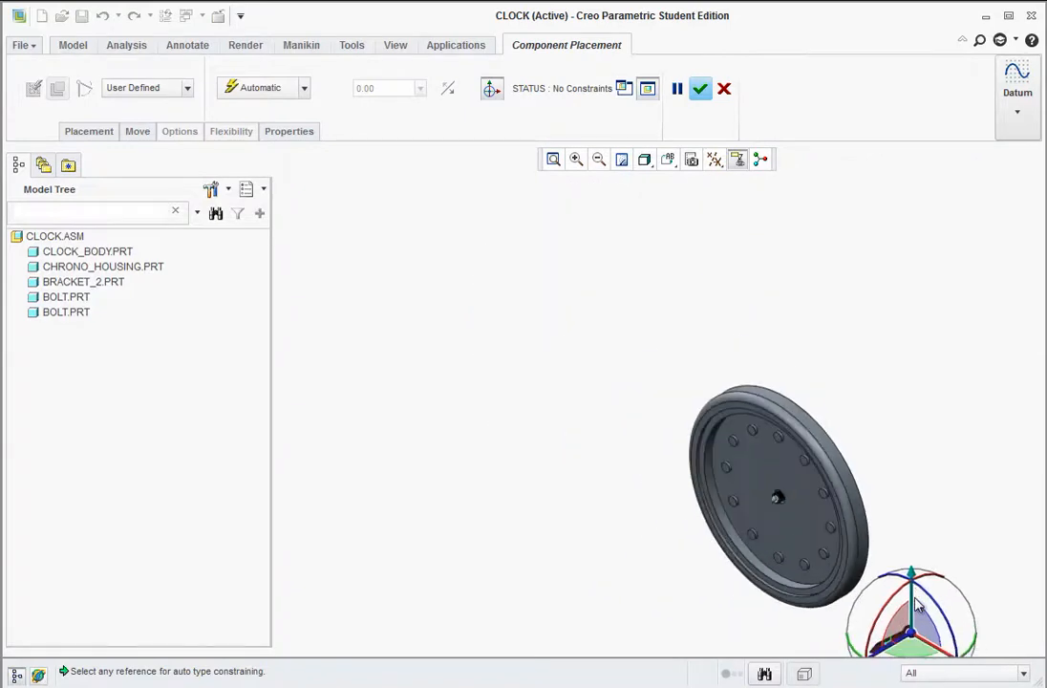
pyautogui.moveTo(925, 645); pyautogui.dragTo(808, 559)
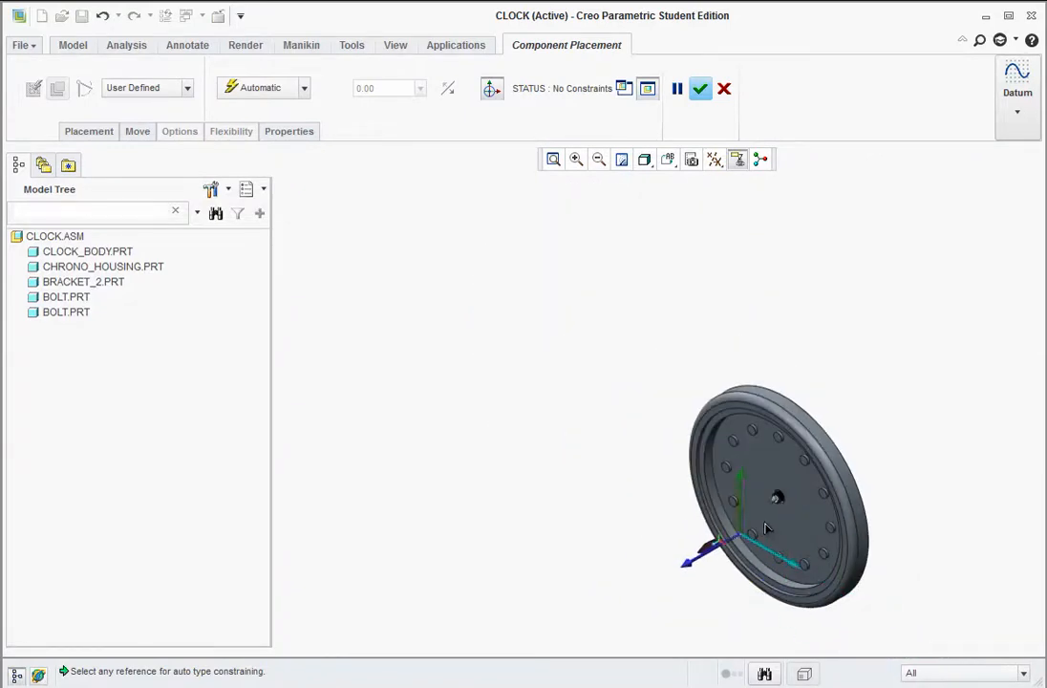
pyautogui.moveTo(698, 567)
pyautogui.moveTo(691, 566); pyautogui.dragTo(690, 607)
pyautogui.scroll(5, 696, 570)
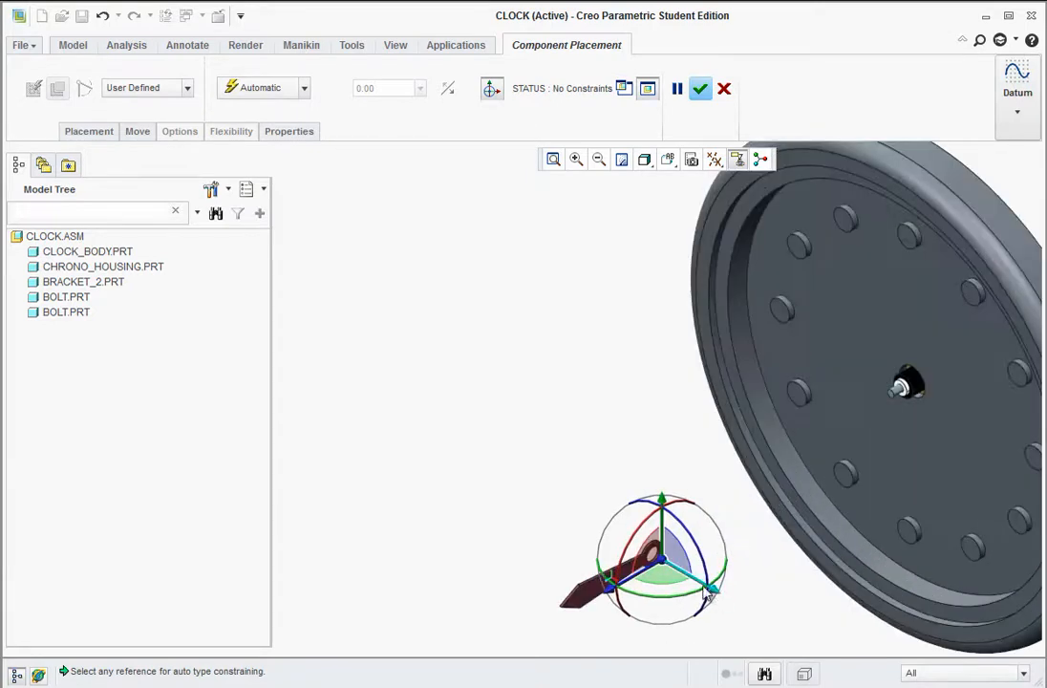
pyautogui.moveTo(646, 600); pyautogui.dragTo(693, 351)
pyautogui.scroll(2, 698, 382)
pyautogui.scroll(2, 717, 380)
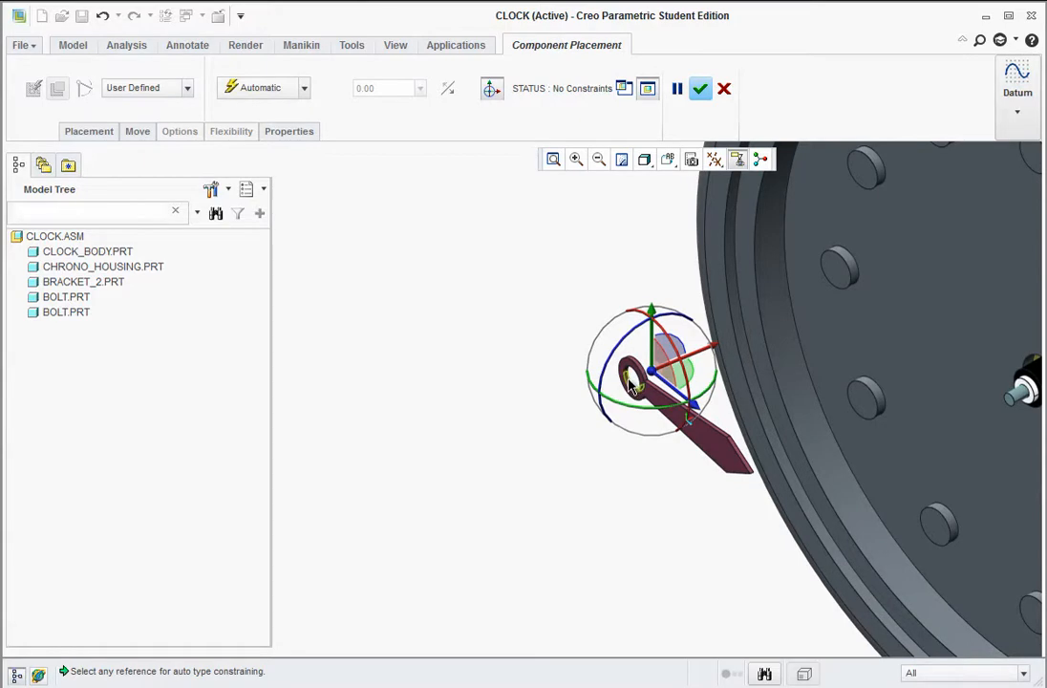
# - Pick the inner surface of the hour hand's hole as the placement reference for aligning it with the chrono housing's shaft
pyautogui.click(629, 384)
pyautogui.scroll(-2, 850, 447)
pyautogui.scroll(4, 976, 417)
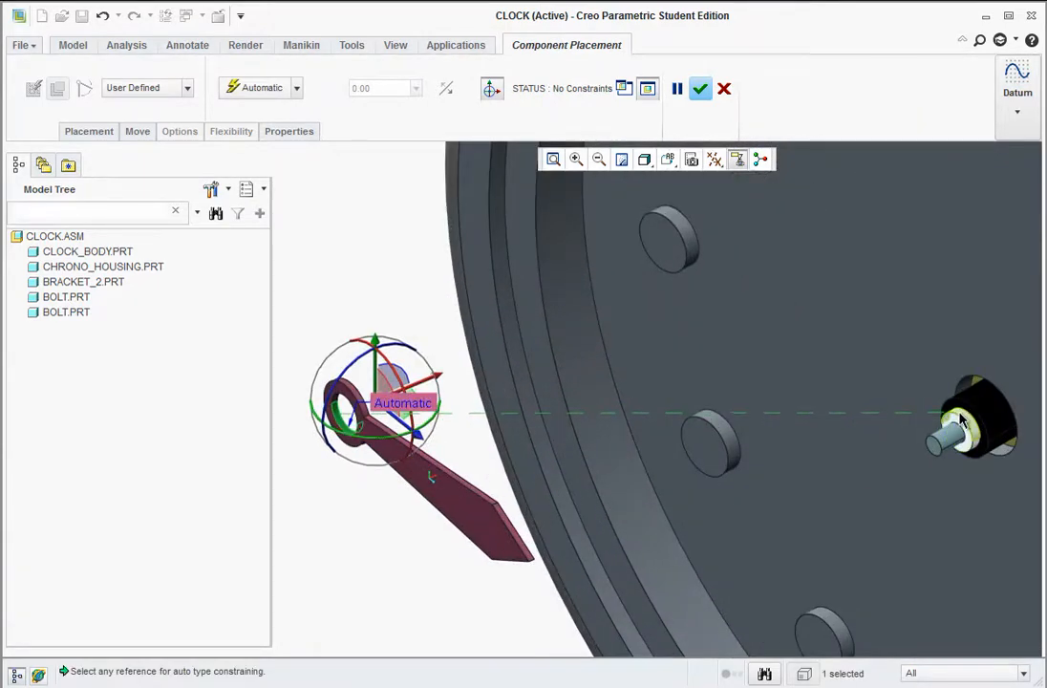
# - Place the hour hand by making its hole coincident with the clock shaft and its back face coincident with the black housing shoulder
pyautogui.click(963, 421)
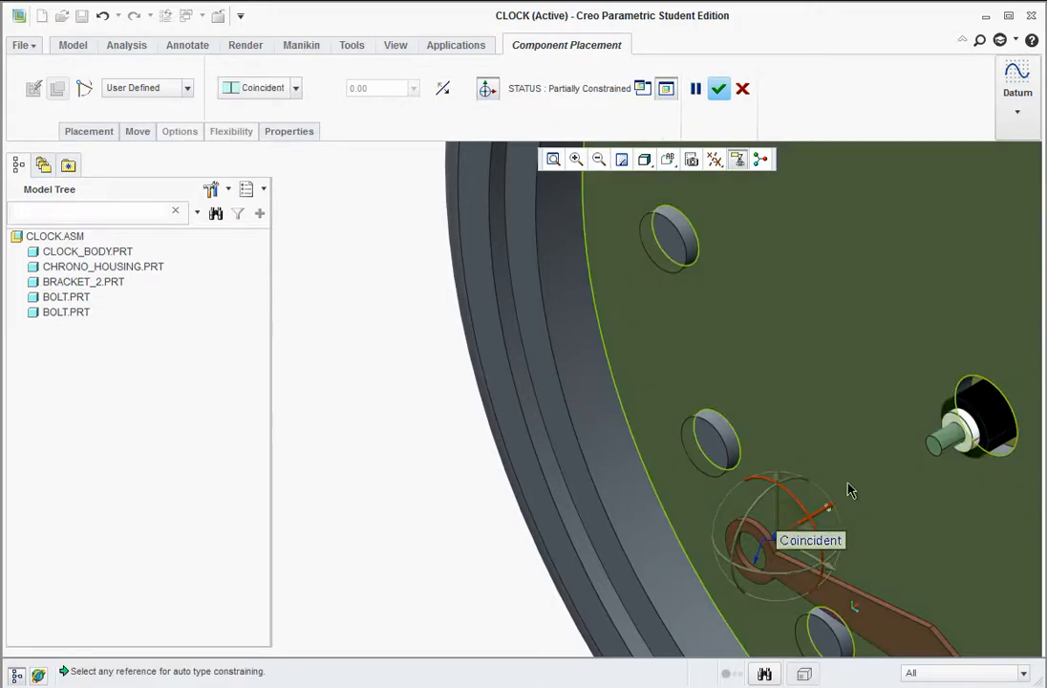
pyautogui.moveTo(834, 488); pyautogui.dragTo(779, 483, button='middle')
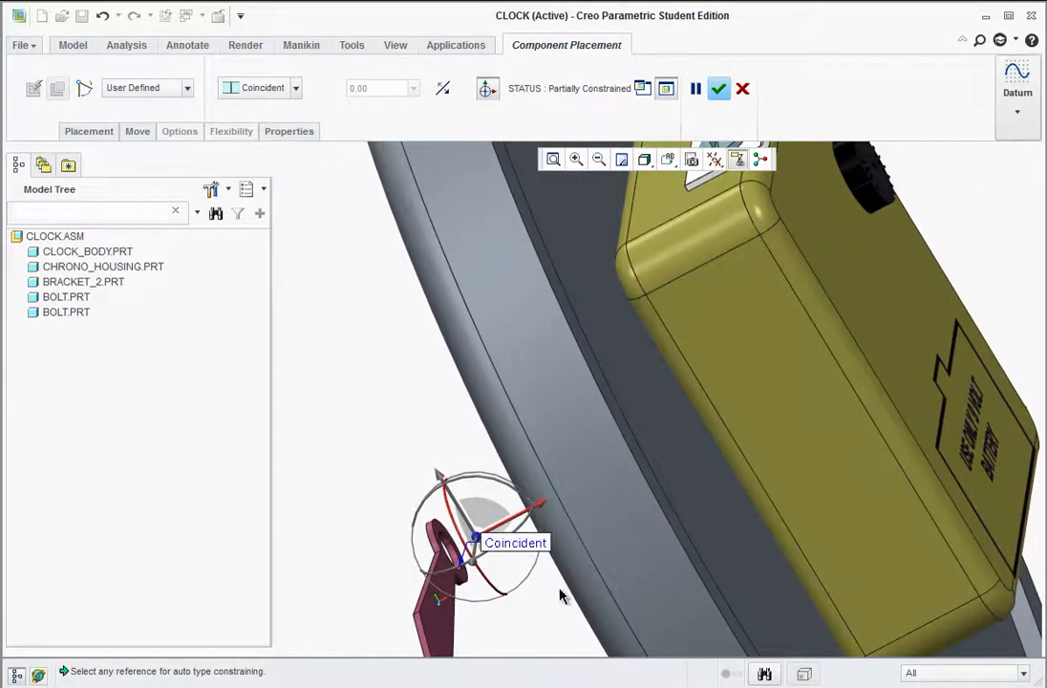
pyautogui.click(457, 566)
pyautogui.moveTo(397, 526); pyautogui.dragTo(517, 504, button='middle')
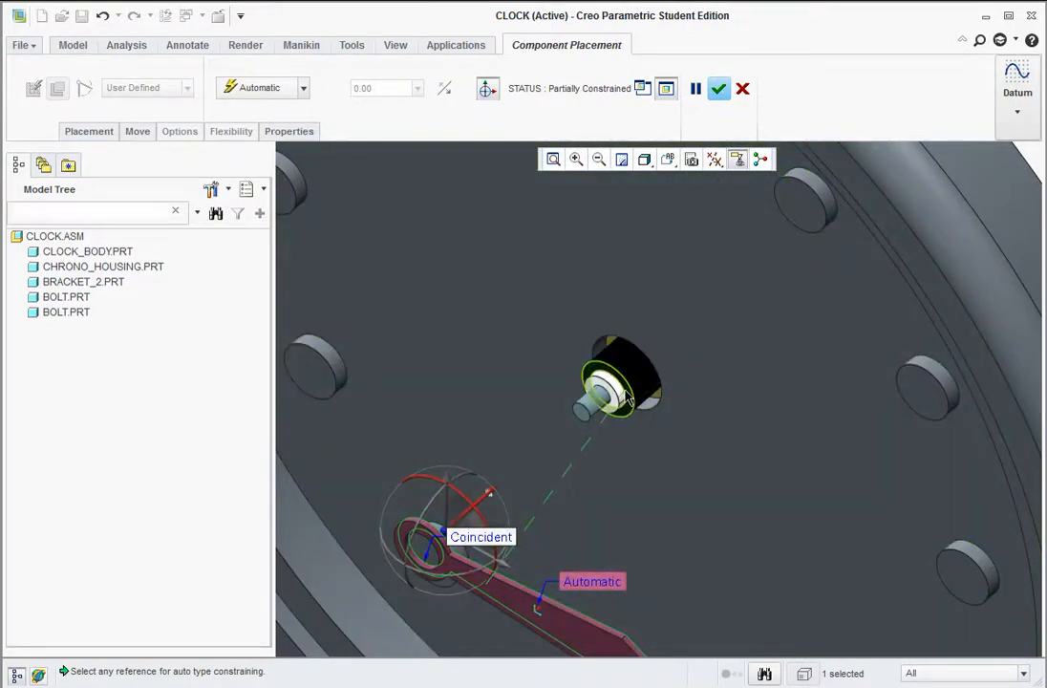
pyautogui.scroll(-2, 628, 399)
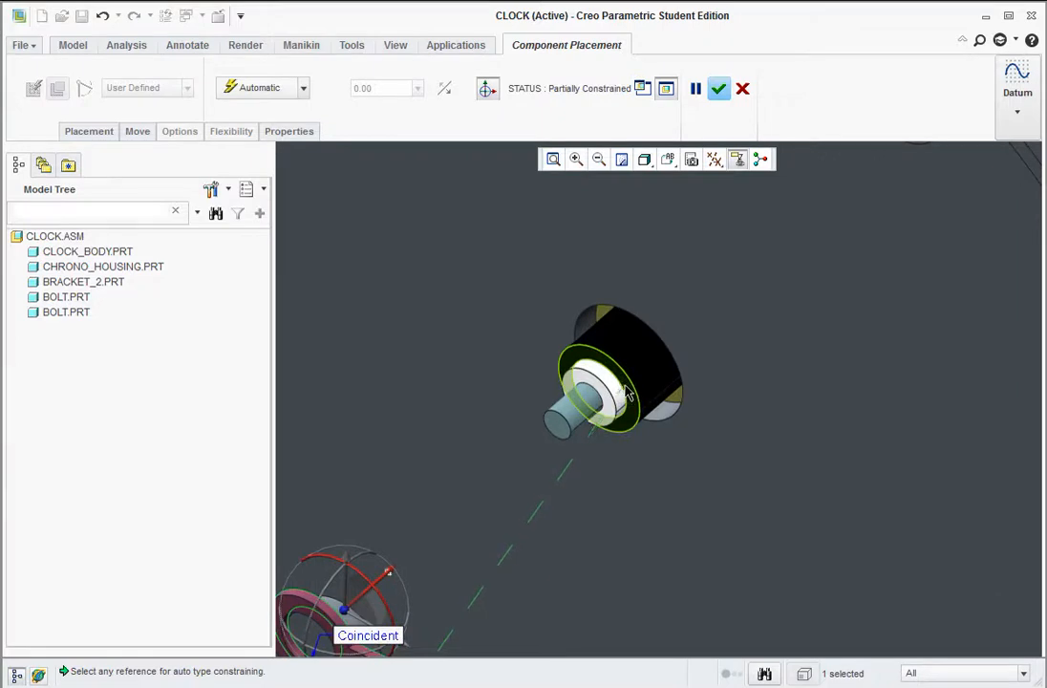
pyautogui.click(628, 386)
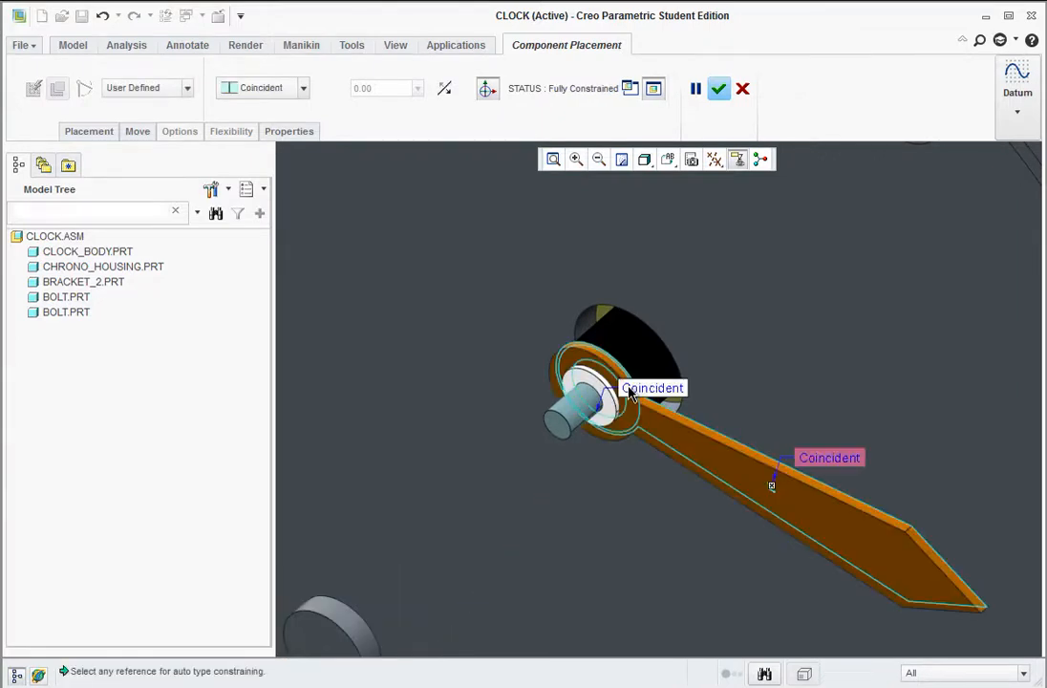
pyautogui.click(718, 89)
# - Insert minute_hand.prt into the clock assembly as a new component
pyautogui.scroll(5, 716, 351)
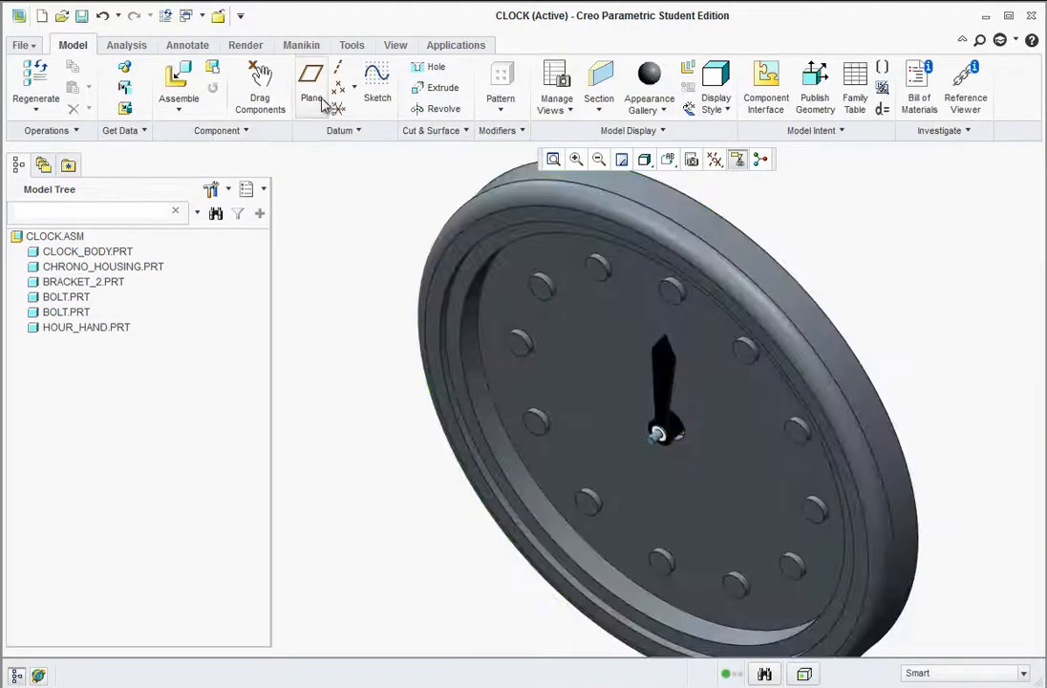
pyautogui.click(181, 83)
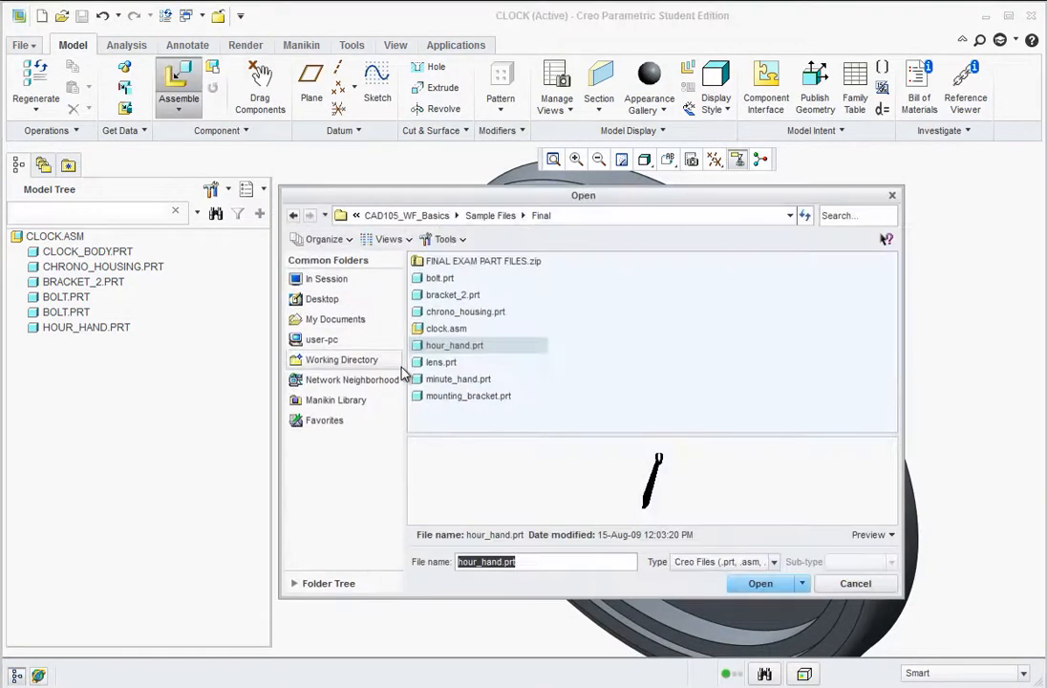
pyautogui.click(458, 378)
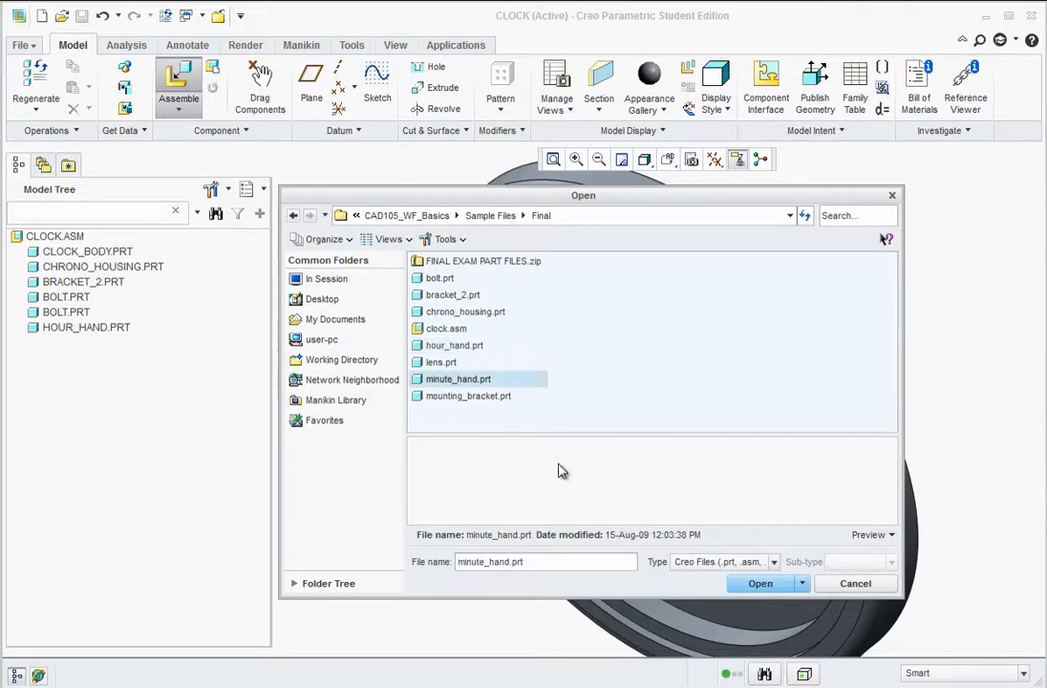
pyautogui.click(755, 584)
# - Move and rotate the unconstrained minute hand so it stands in front of the clock face with its hole accessible
pyautogui.scroll(-5, 707, 544)
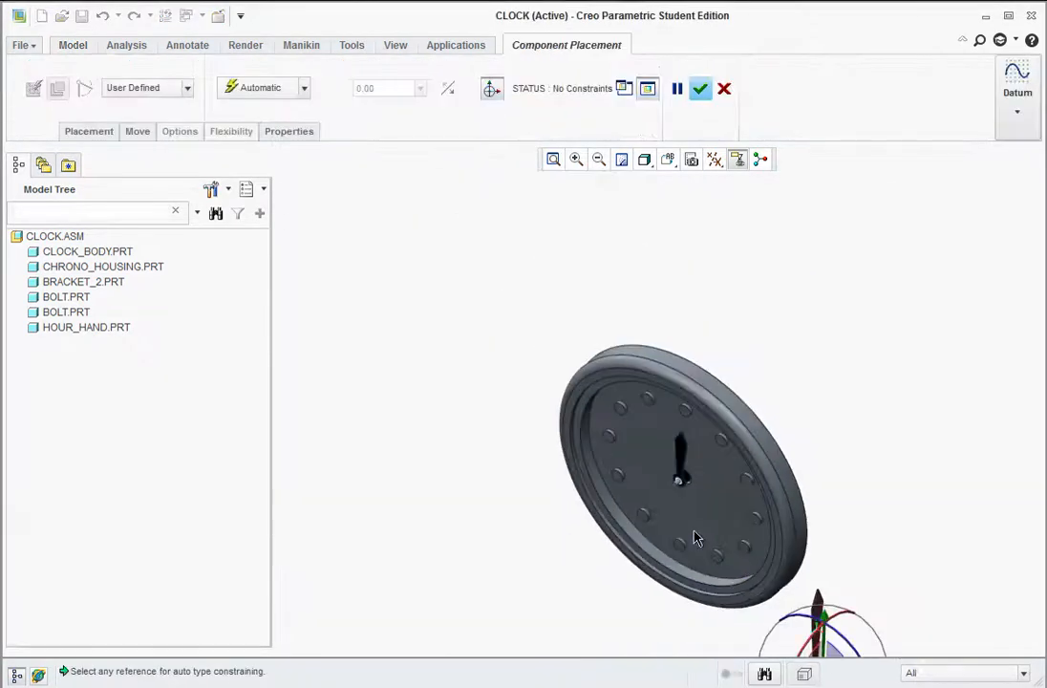
pyautogui.moveTo(796, 631); pyautogui.dragTo(595, 528, button='middle')
pyautogui.moveTo(582, 548); pyautogui.dragTo(624, 514)
pyautogui.scroll(6, 666, 458)
pyautogui.moveTo(585, 585); pyautogui.dragTo(513, 653)
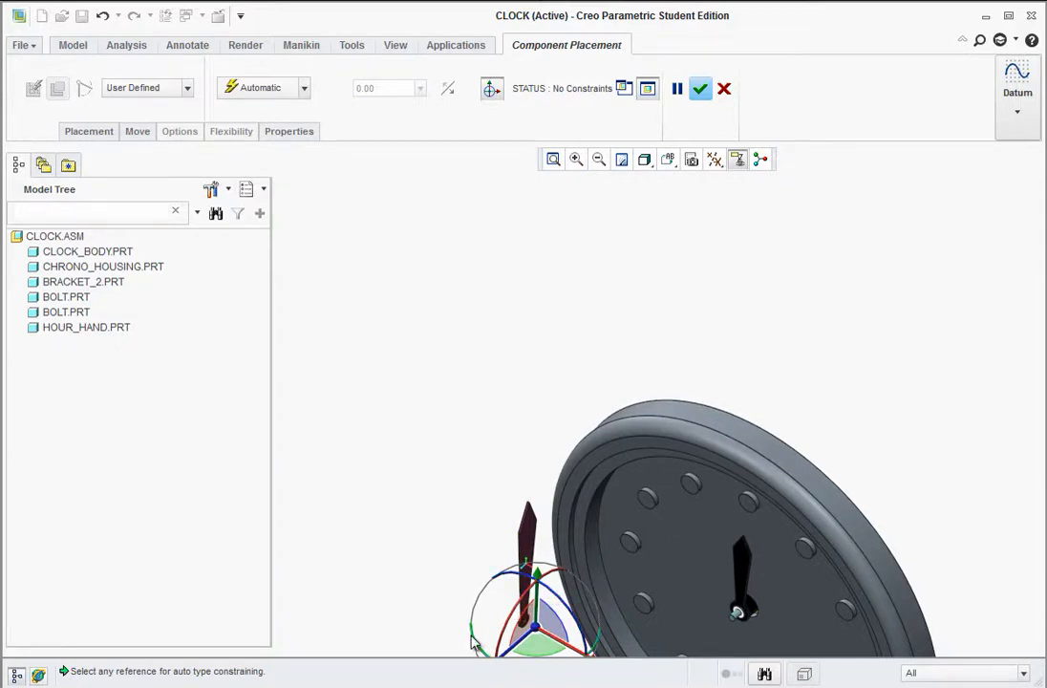
pyautogui.moveTo(476, 647); pyautogui.dragTo(535, 669)
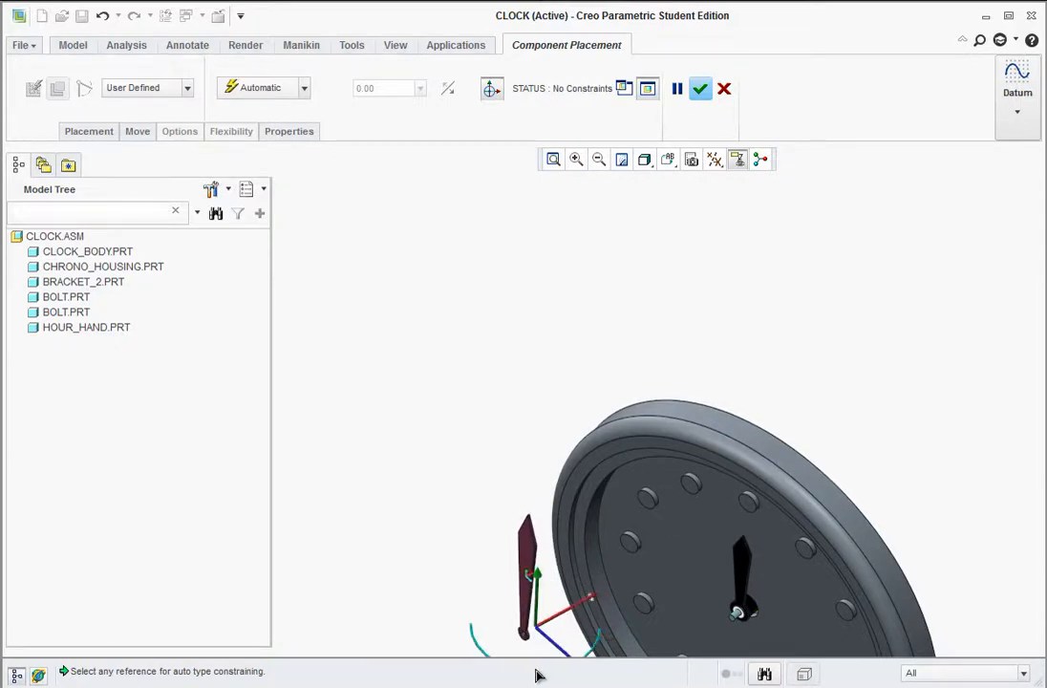
# - Make the minute hand's hole coincident with the cylindrical surface of the thin shaft at the clock's center
pyautogui.scroll(5, 533, 643)
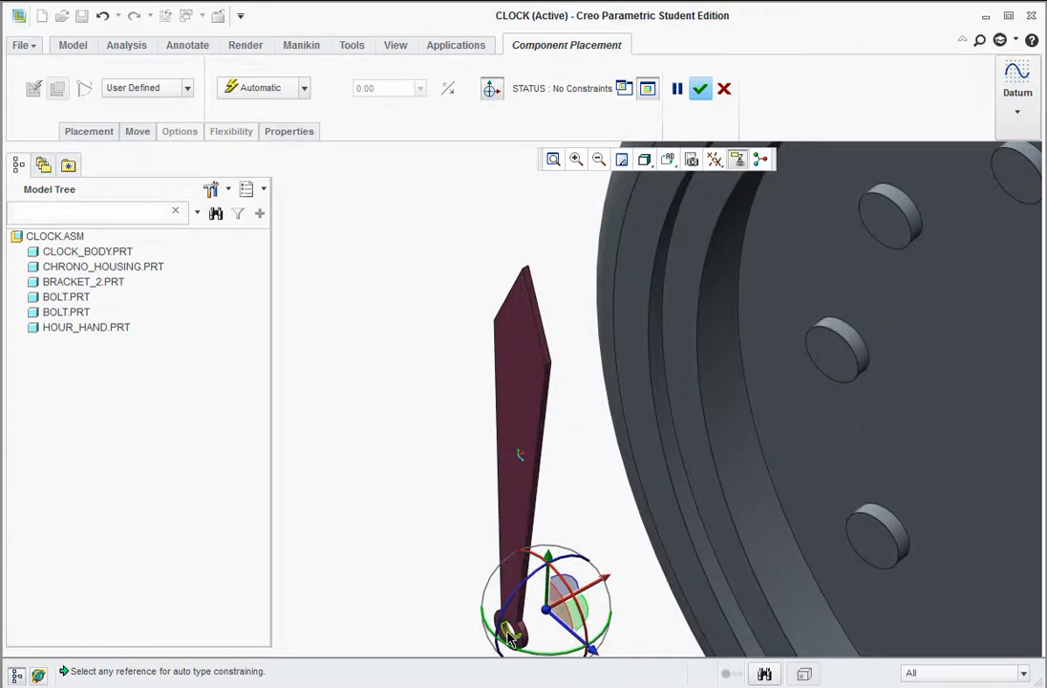
pyautogui.click(511, 639)
pyautogui.moveTo(550, 612); pyautogui.dragTo(947, 604, button='middle')
pyautogui.scroll(3, 946, 582)
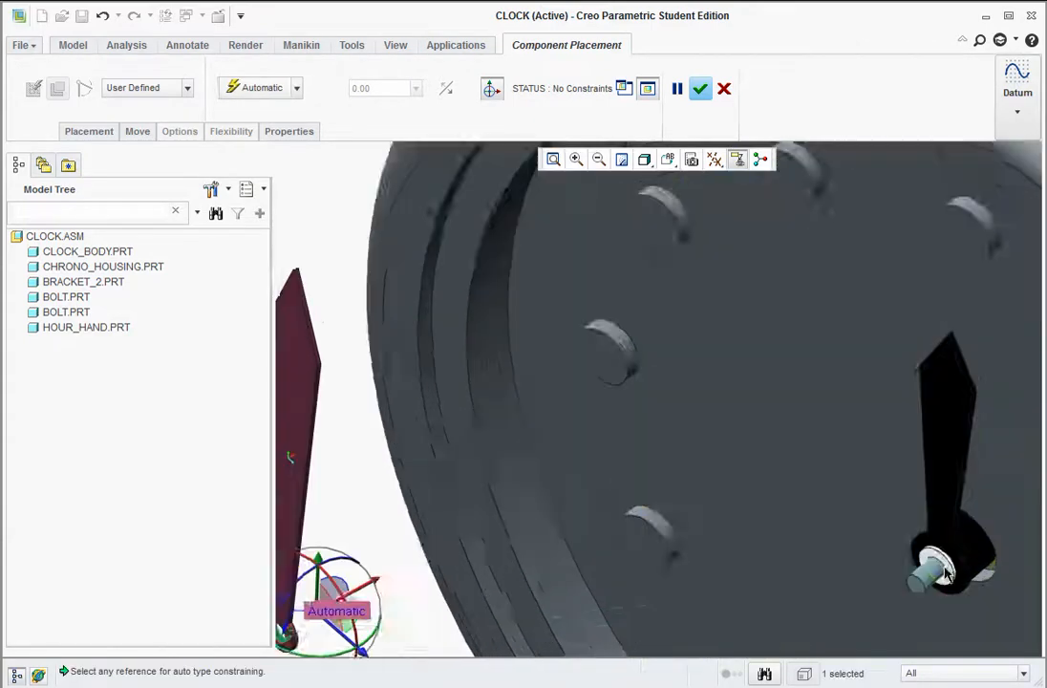
pyautogui.scroll(2, 945, 571)
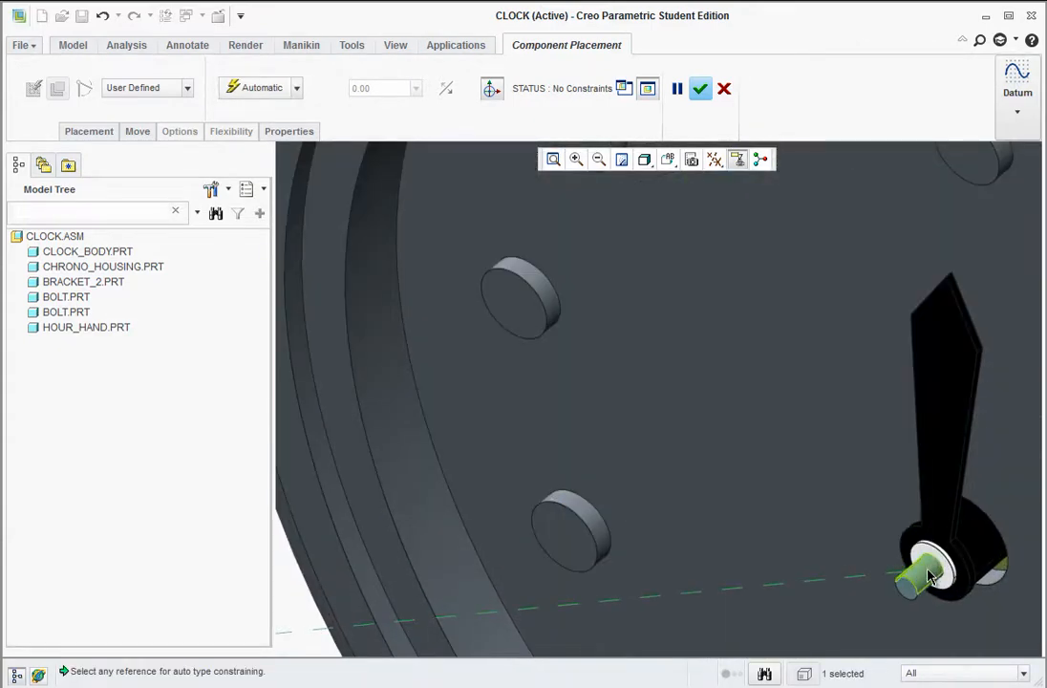
pyautogui.click(928, 575)
# - Pull the minute hand along the shaft axis until it sits clear in front of the clock face
pyautogui.scroll(-5, 984, 516)
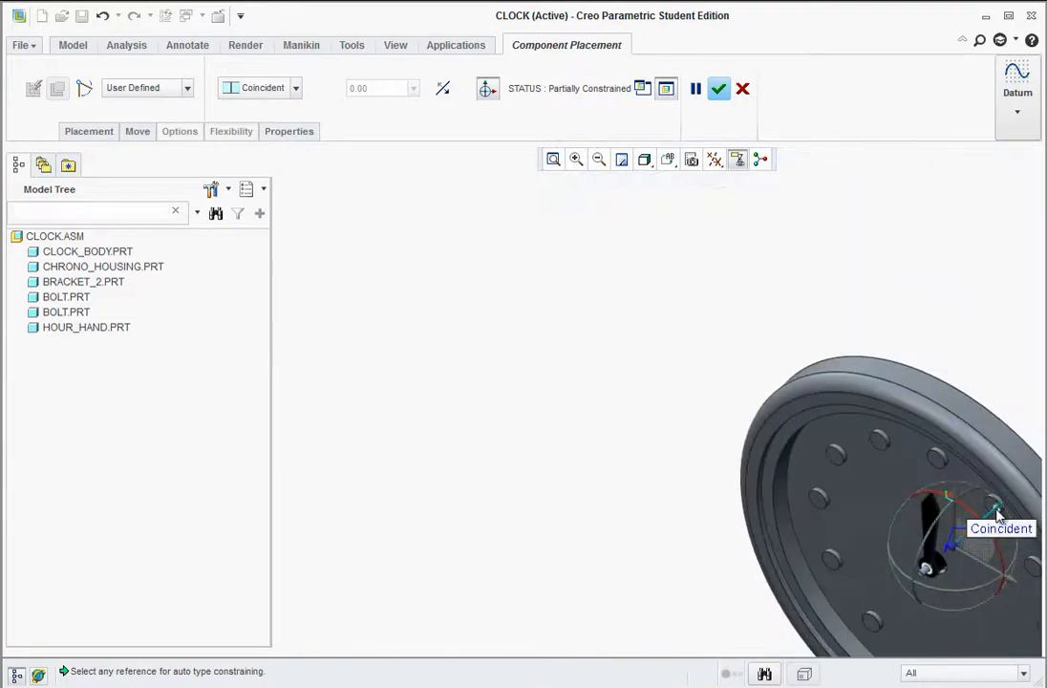
pyautogui.moveTo(998, 516); pyautogui.dragTo(858, 609)
pyautogui.scroll(2, 879, 616)
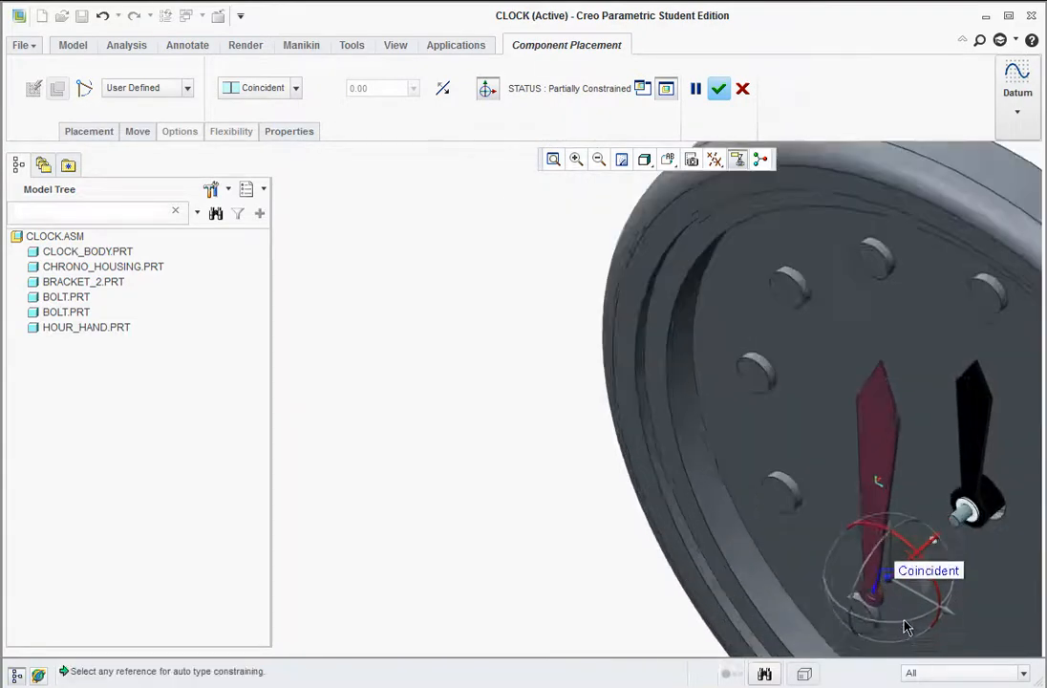
pyautogui.scroll(2, 874, 607)
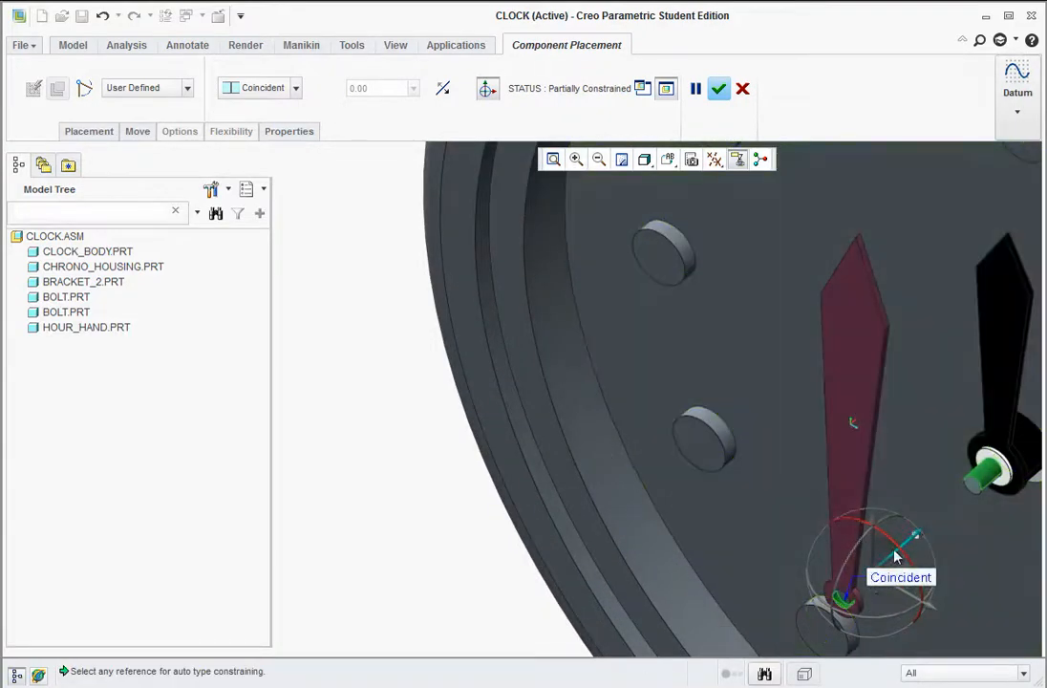
pyautogui.moveTo(917, 540); pyautogui.dragTo(855, 538)
# - Make the minute hand's back face coincident with the white shoulder of the shaft and accept the placement
pyautogui.scroll(-4, 863, 546)
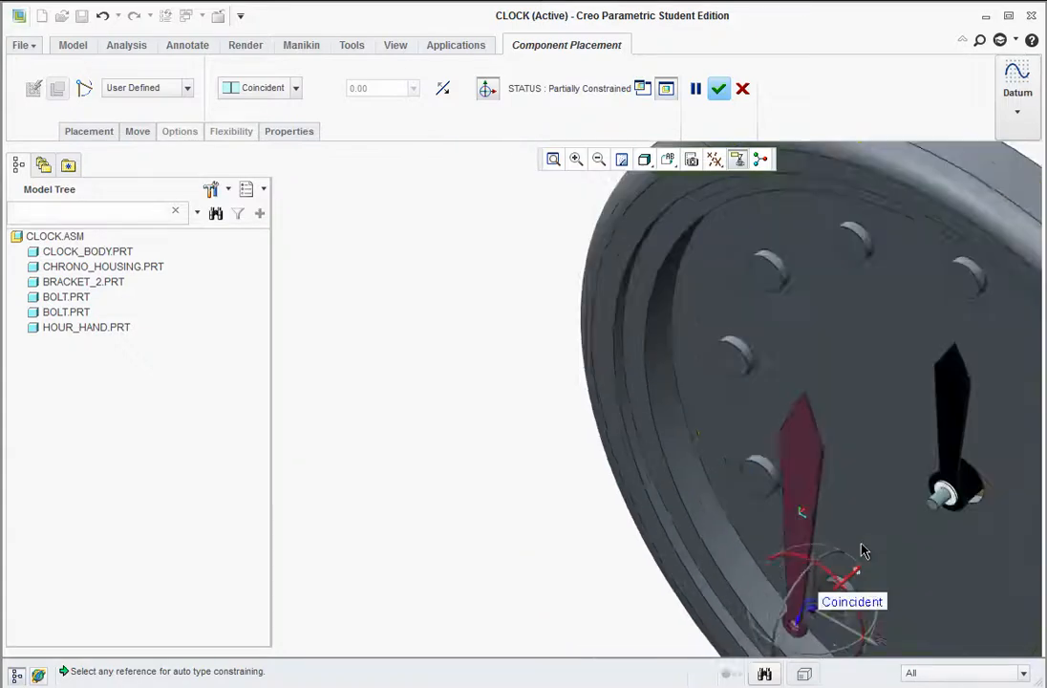
pyautogui.moveTo(850, 565)
pyautogui.mouseDown(button='middle')
pyautogui.moveTo(800, 566)
pyautogui.moveTo(831, 559)
pyautogui.mouseUp(button='middle')
pyautogui.scroll(3, 843, 512)
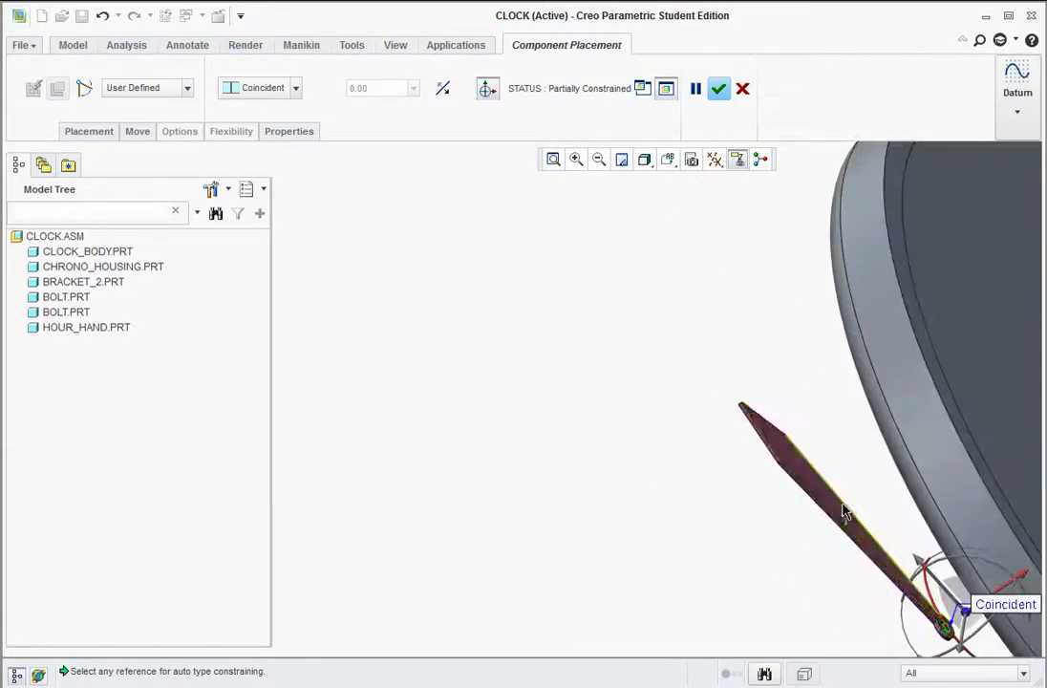
pyautogui.click(838, 506)
pyautogui.scroll(-3, 863, 612)
pyautogui.moveTo(863, 613); pyautogui.dragTo(954, 537, button='middle')
pyautogui.scroll(4, 994, 564)
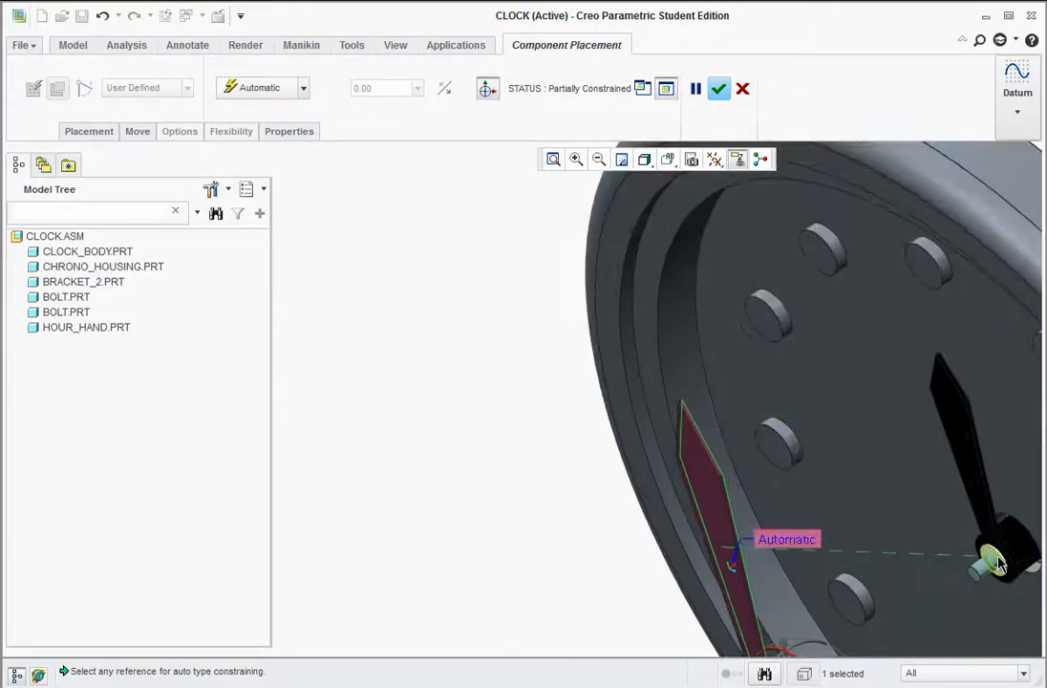
pyautogui.click(997, 563)
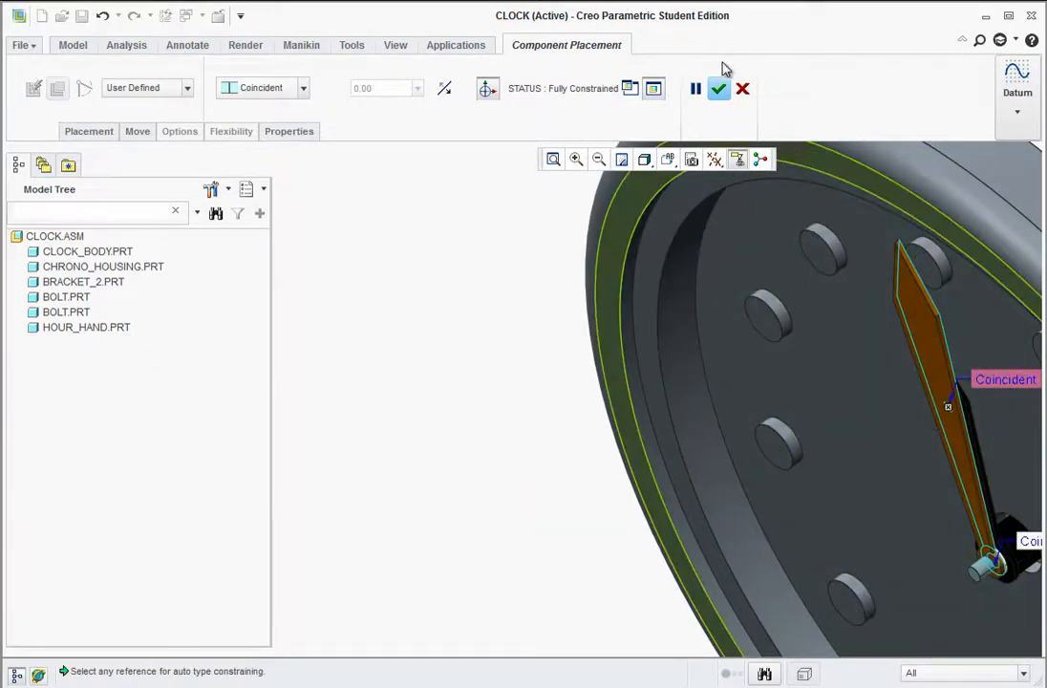
pyautogui.click(718, 88)
# - Insert lens.prt into the assembly, then move and rotate it to stand in front of the clock face
pyautogui.hotkey('ctrl', 'd')
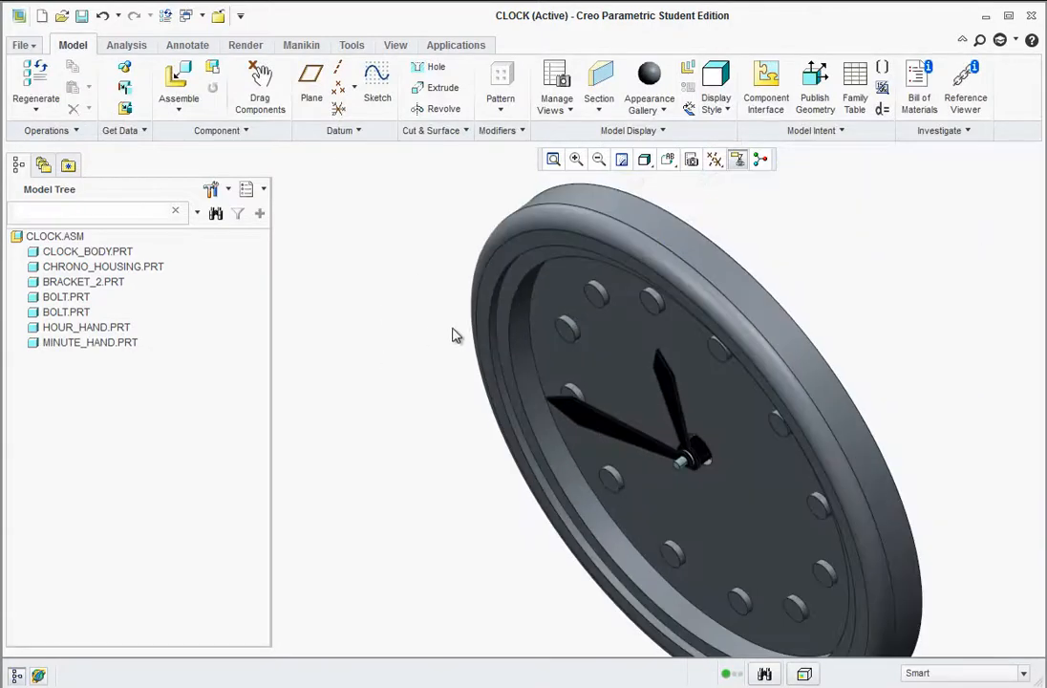
pyautogui.moveTo(516, 322); pyautogui.dragTo(383, 239, button='middle')
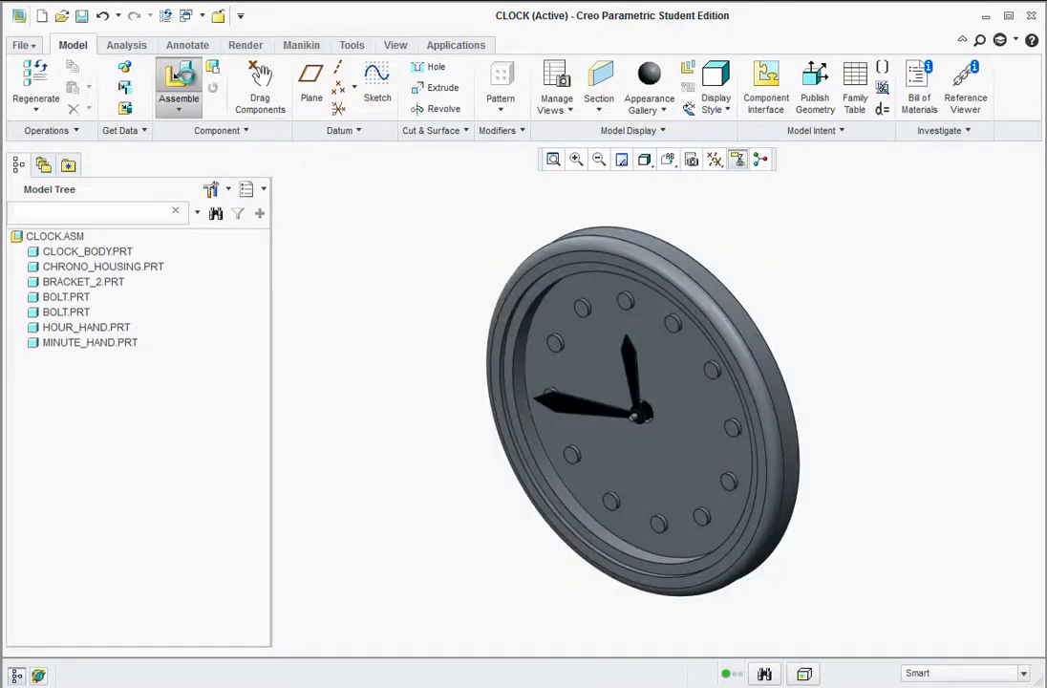
pyautogui.click(179, 86)
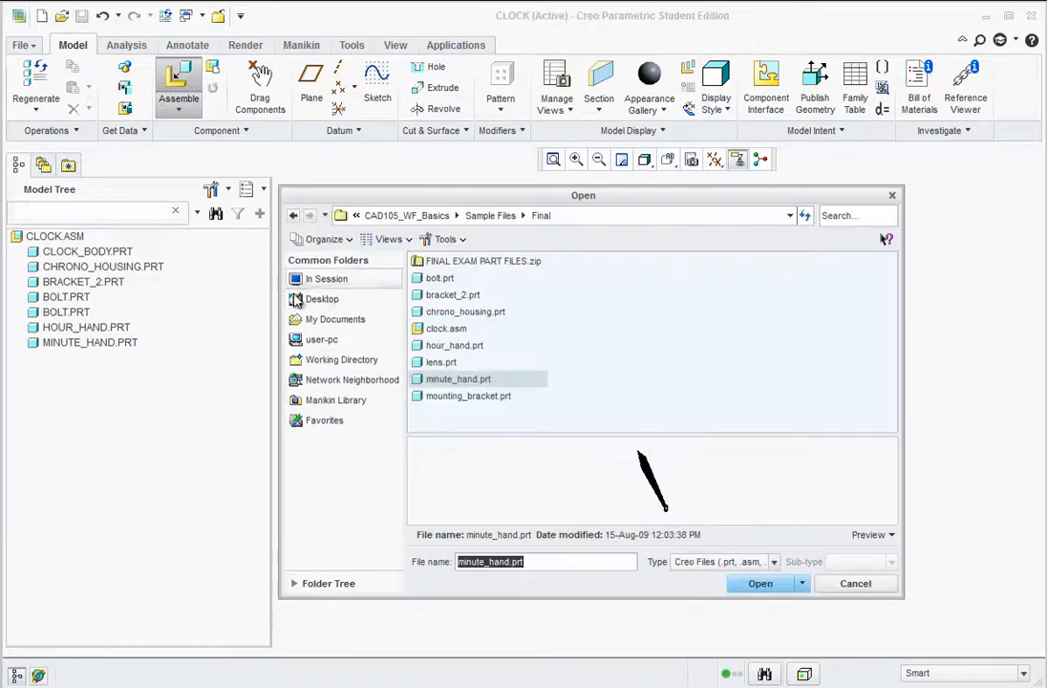
pyautogui.click(444, 363)
pyautogui.click(759, 584)
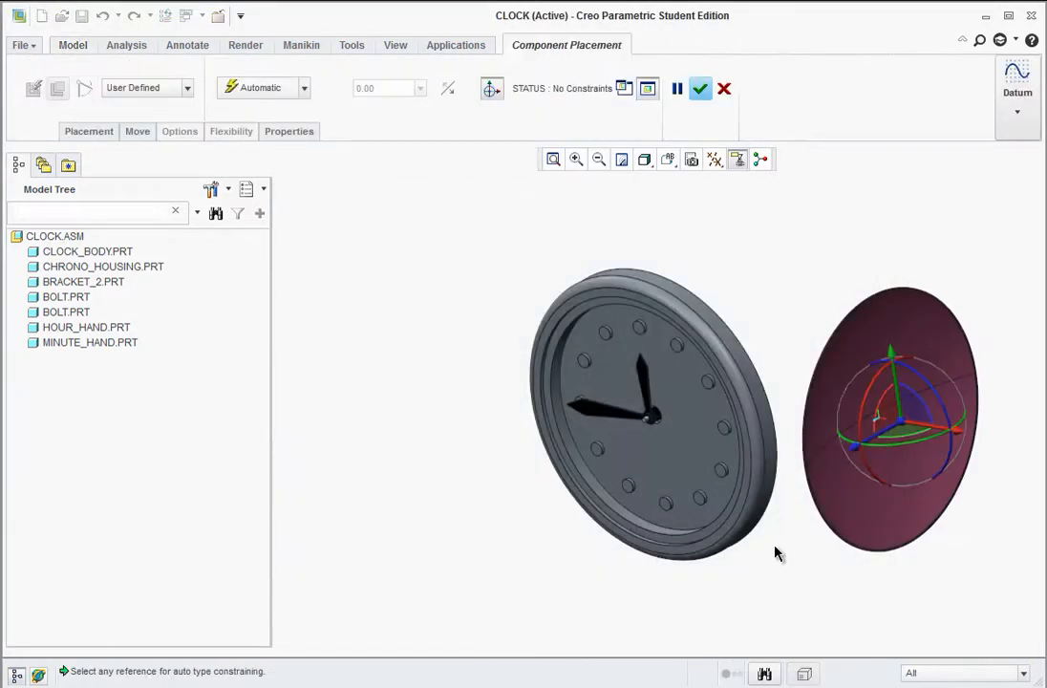
pyautogui.moveTo(872, 455); pyautogui.dragTo(855, 523)
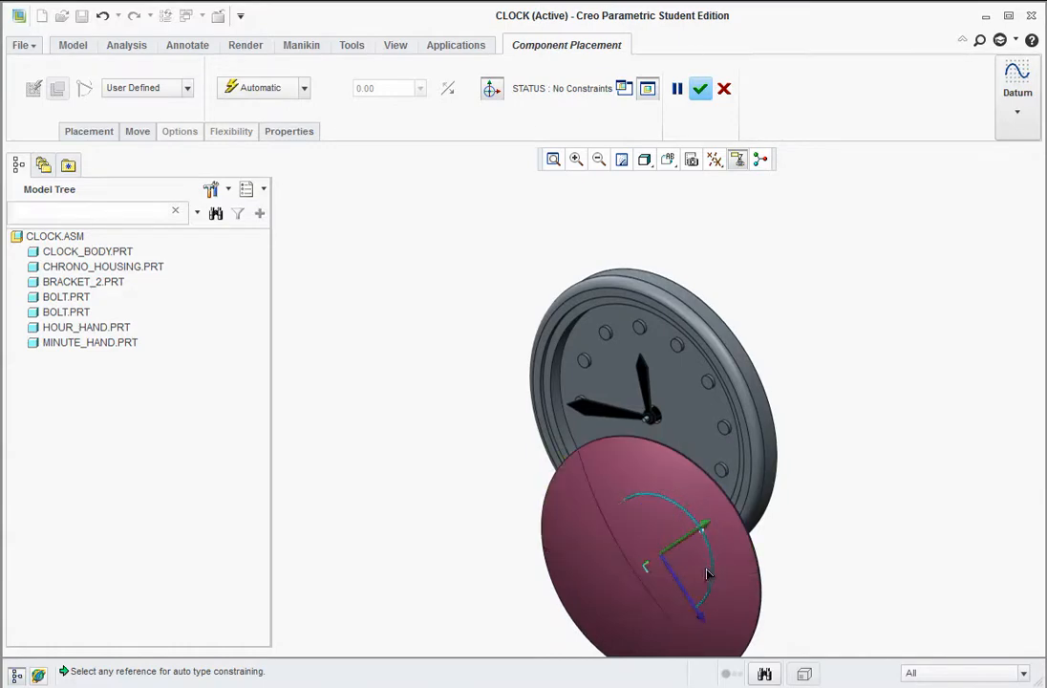
# - Make the lens's outer rim surface coincident with the cylindrical wall of the recess in the clock body
pyautogui.scroll(4, 707, 466)
pyautogui.moveTo(707, 466); pyautogui.dragTo(438, 437, button='middle')
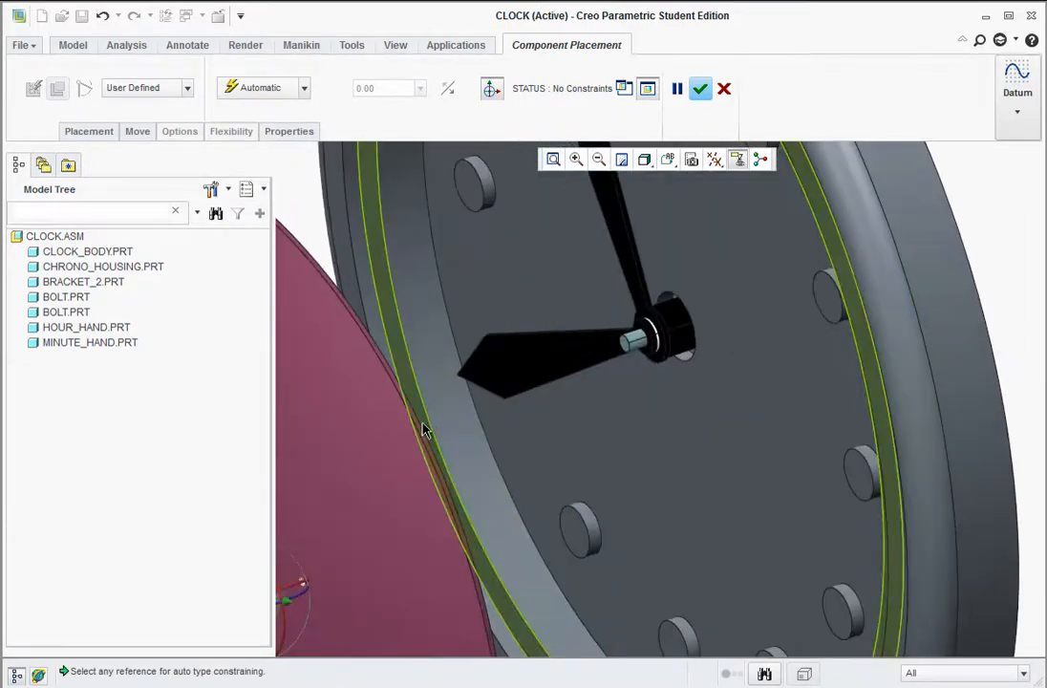
pyautogui.scroll(3, 426, 426)
pyautogui.click(388, 321)
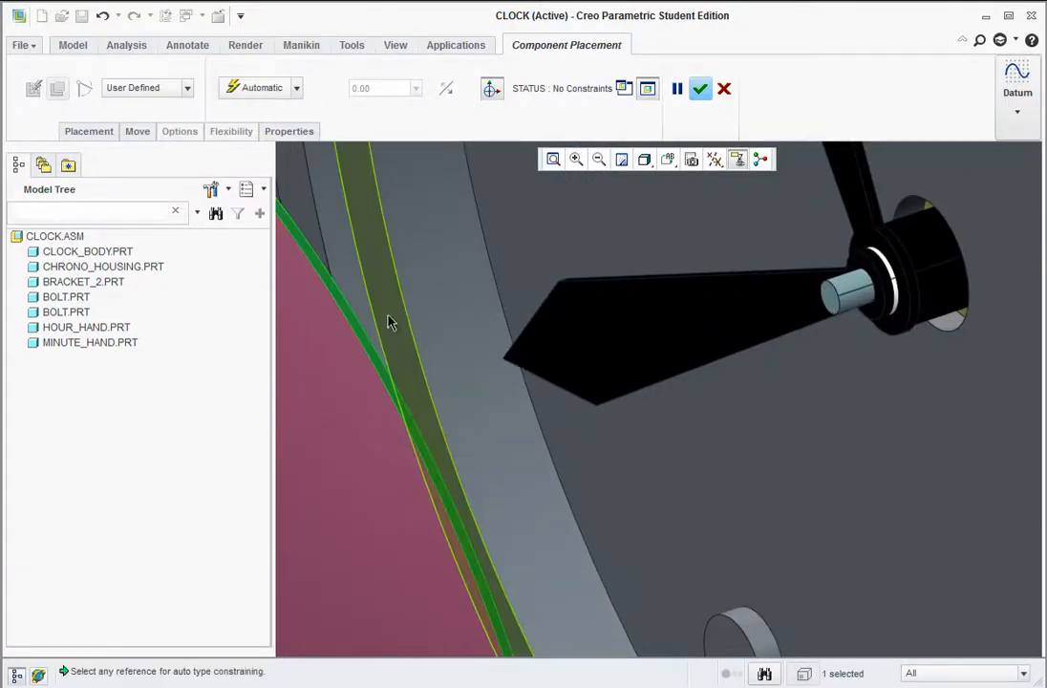
pyautogui.scroll(-4, 436, 331)
pyautogui.click(384, 275)
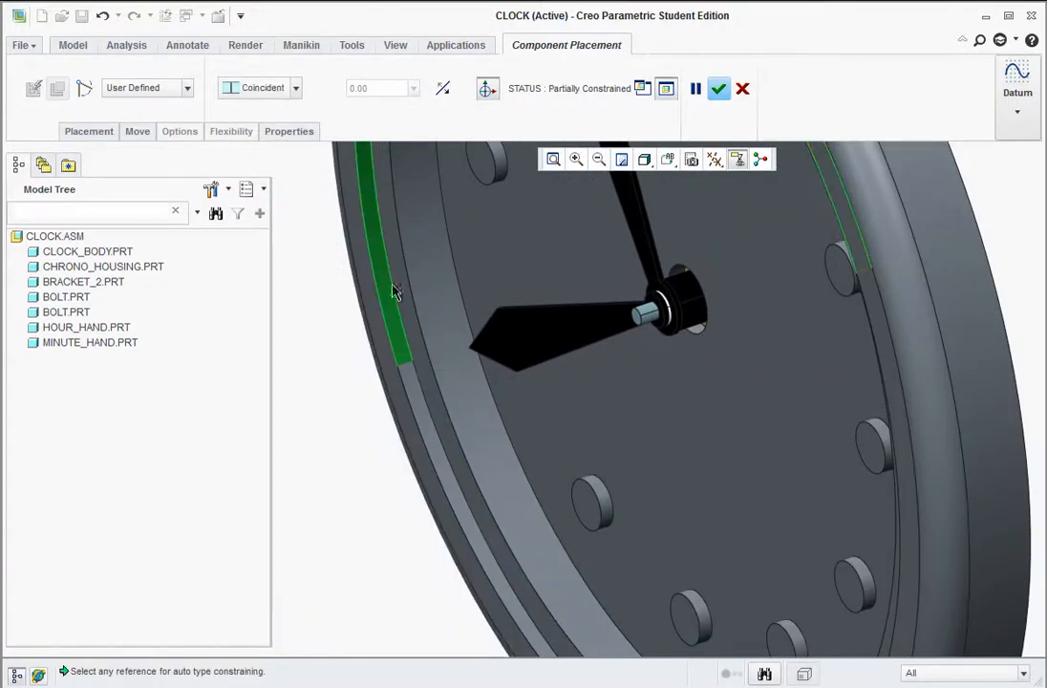
# - Constrain the lens's thin flat back rim face to the annular ledge of the recess in the clock body
pyautogui.scroll(-5, 387, 287)
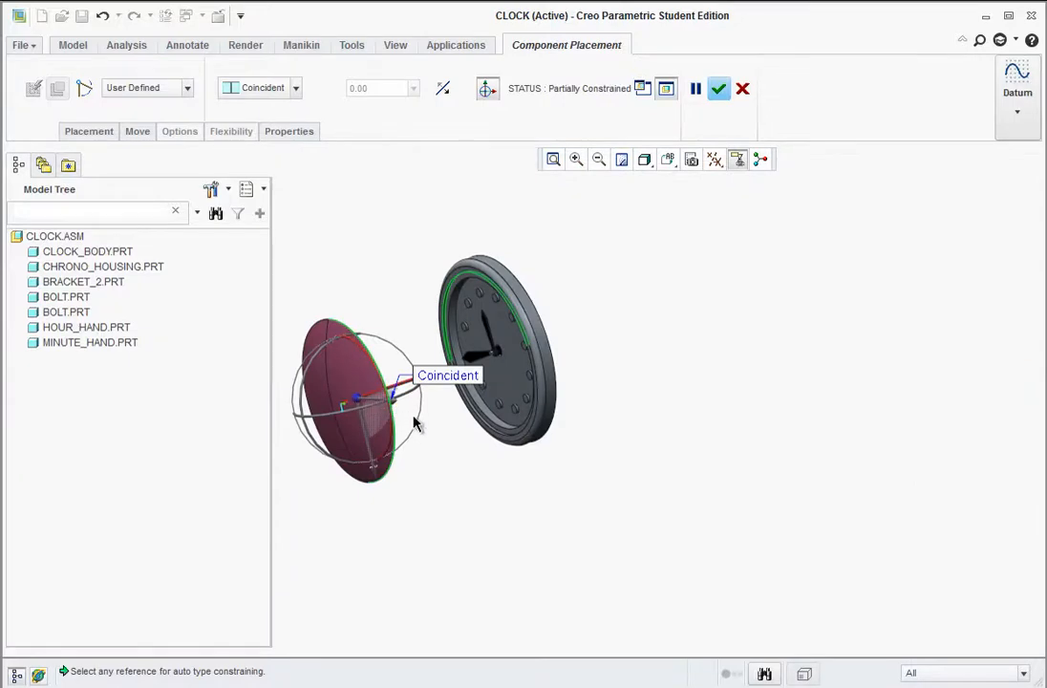
pyautogui.moveTo(416, 424); pyautogui.dragTo(334, 344, button='middle')
pyautogui.scroll(3, 325, 332)
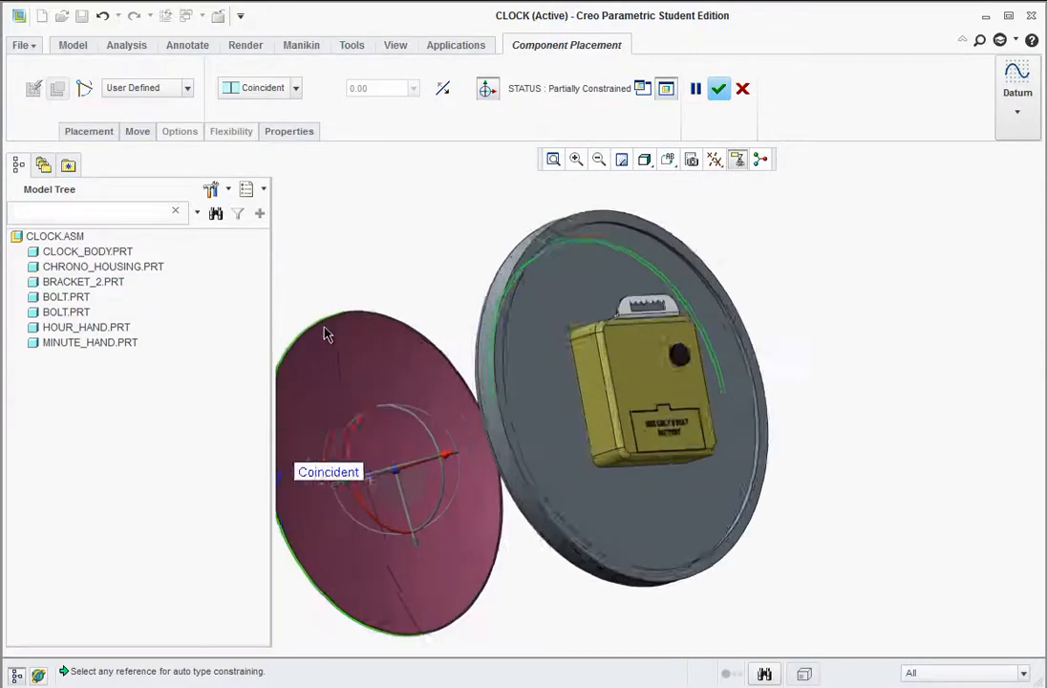
pyautogui.scroll(5, 353, 314)
pyautogui.click(409, 281)
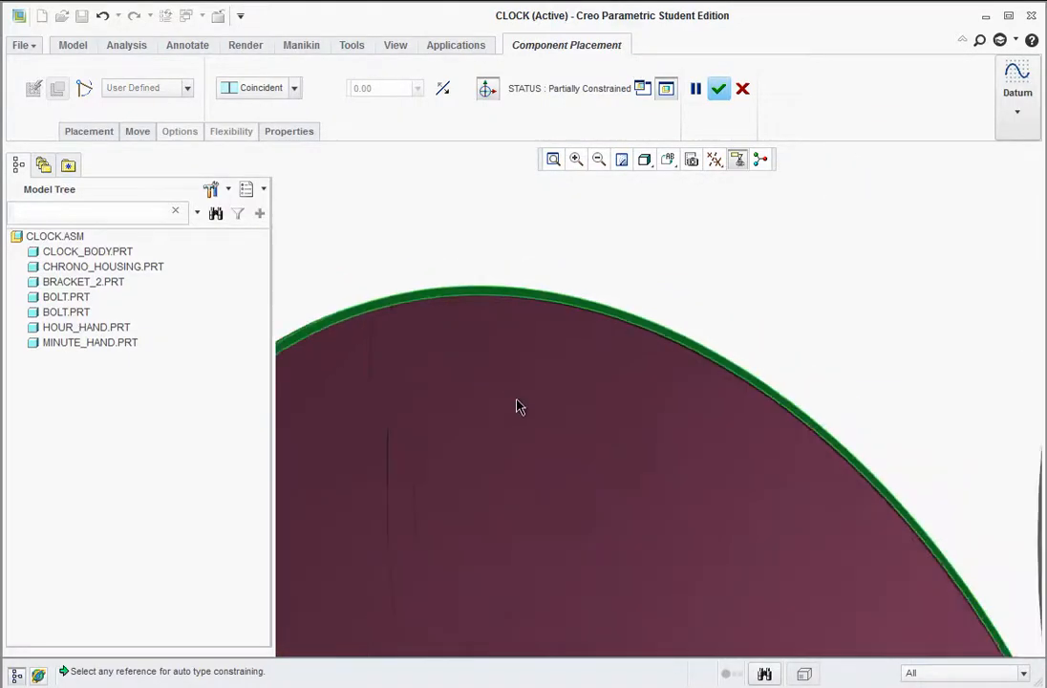
pyautogui.scroll(-6, 521, 421)
pyautogui.moveTo(565, 425); pyautogui.dragTo(717, 435, button='middle')
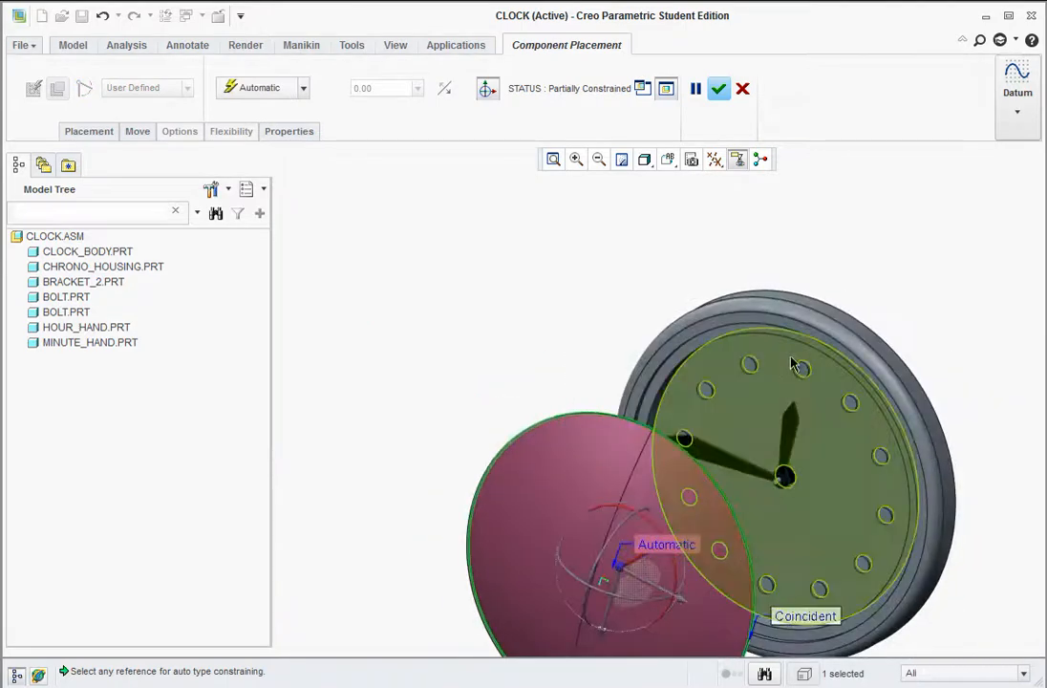
pyautogui.scroll(3, 791, 364)
pyautogui.click(646, 366)
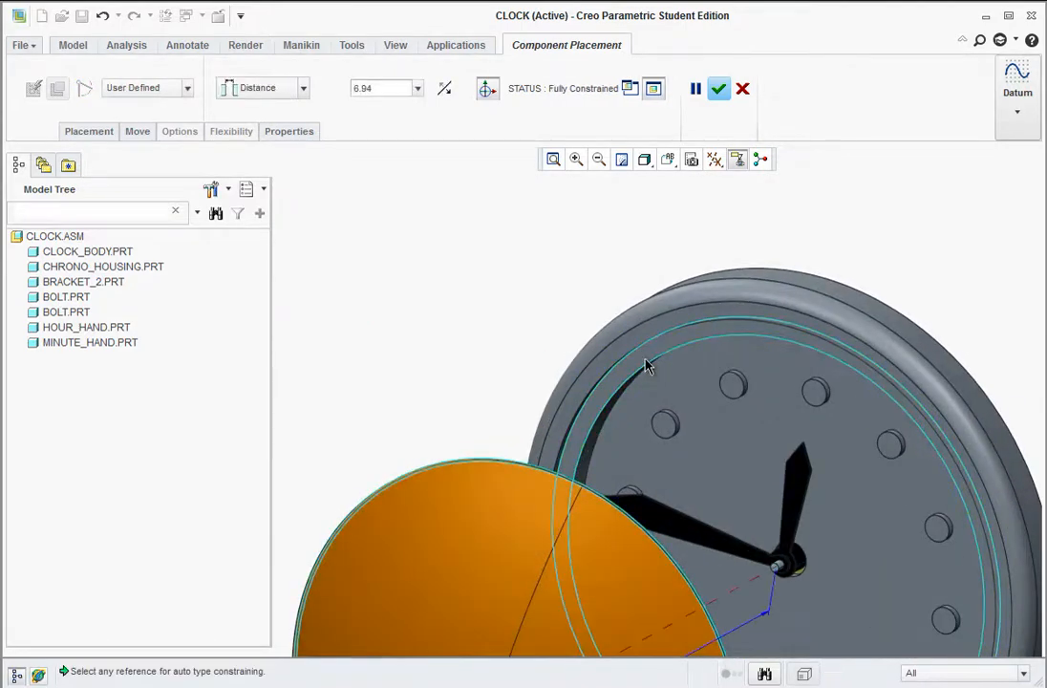
# - Change the lens's rim-to-ledge constraint to Coincident and accept the lens placement
pyautogui.click(304, 88)
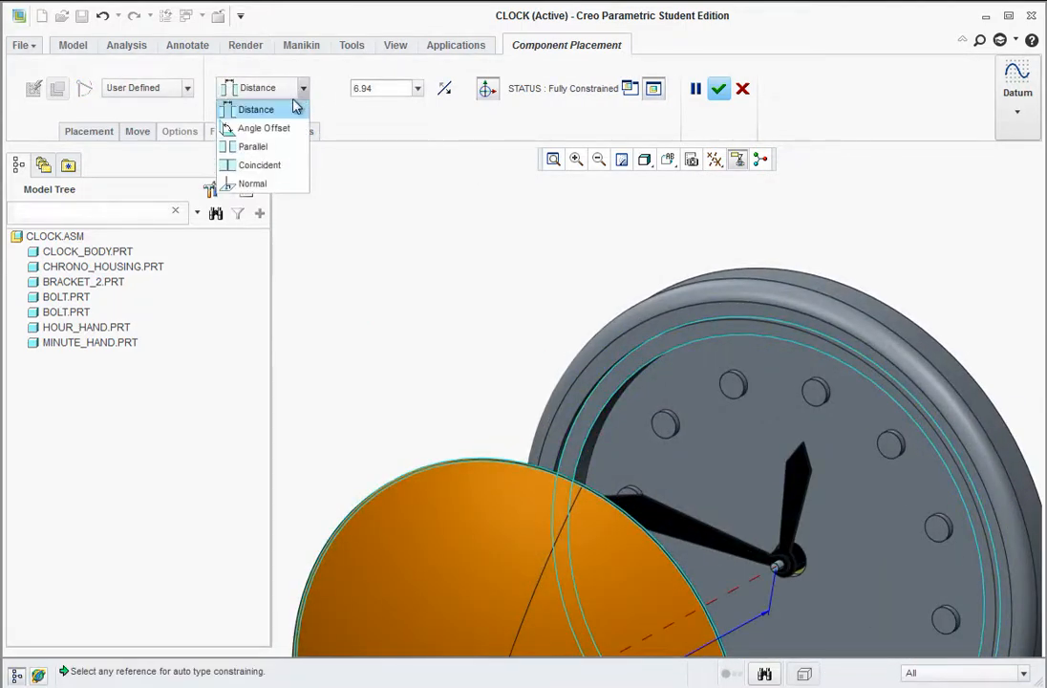
pyautogui.click(250, 165)
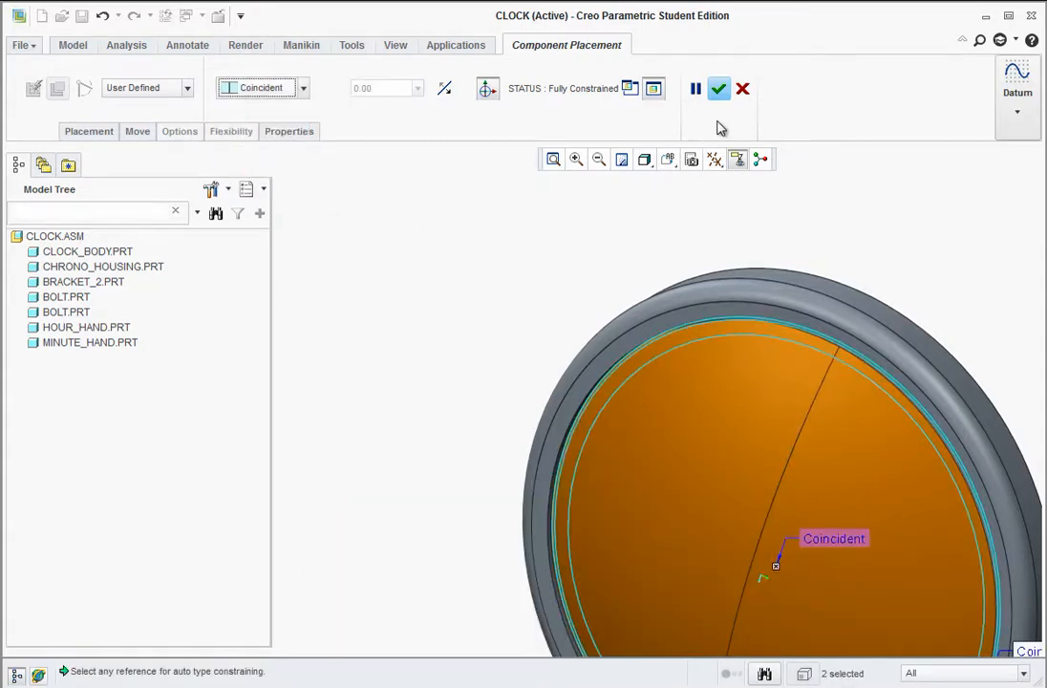
pyautogui.scroll(2, 651, 266)
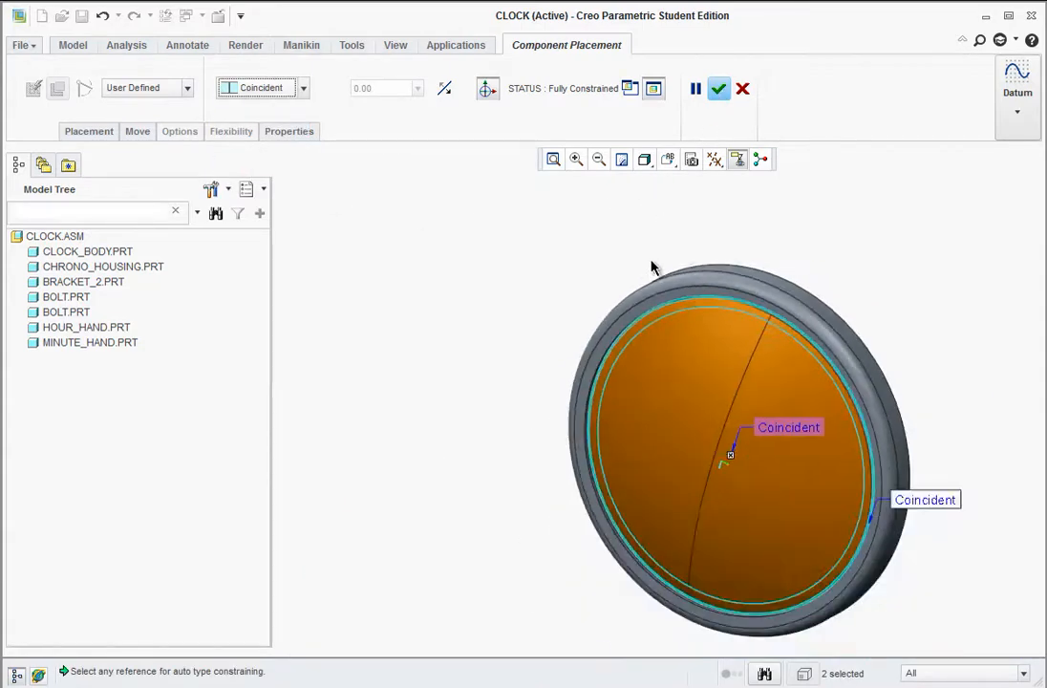
pyautogui.click(719, 89)
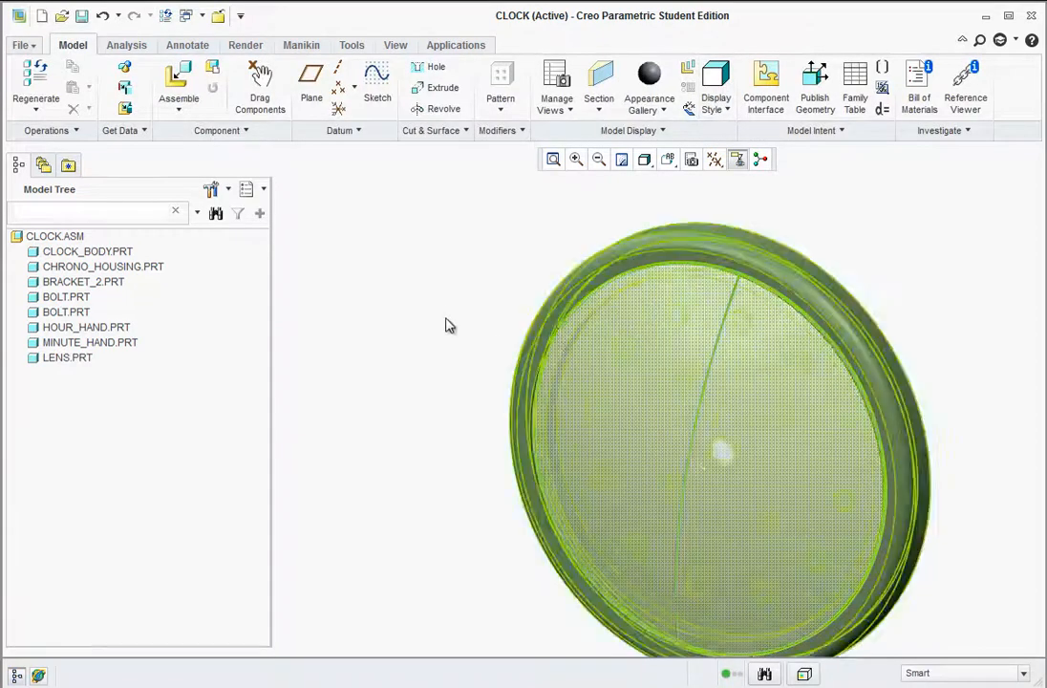
# - Explode the assembly and edit the exploded position of the lens, pulling it farther out in front of the clock body
pyautogui.moveTo(577, 390); pyautogui.dragTo(554, 392, button='middle')
pyautogui.scroll(3, 564, 396)
pyautogui.scroll(-3, 646, 444)
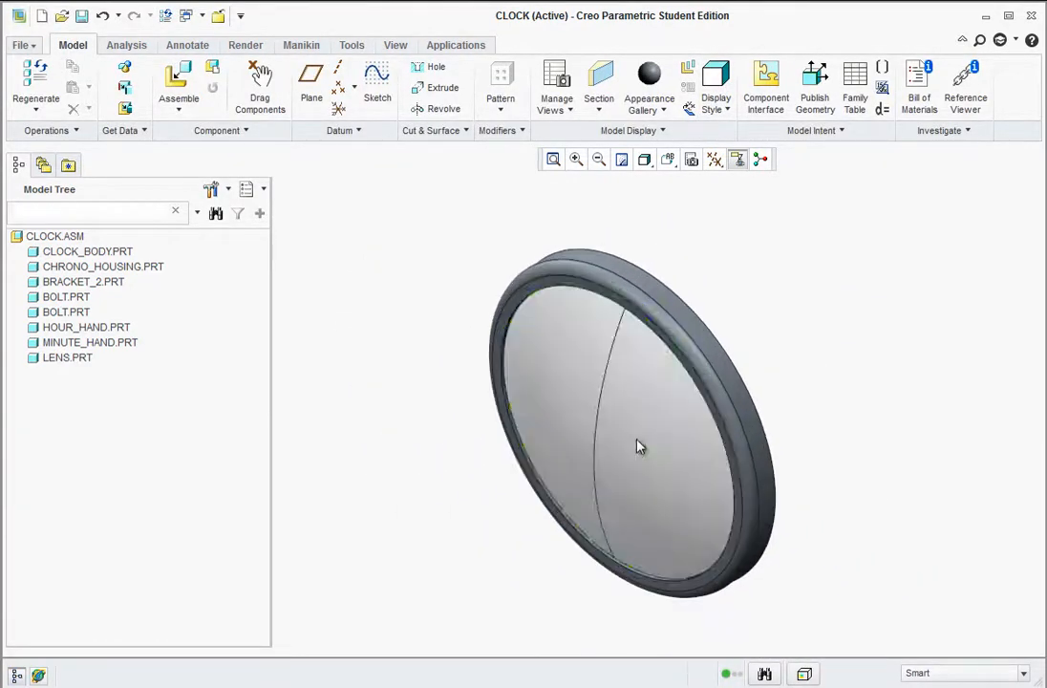
pyautogui.click(689, 70)
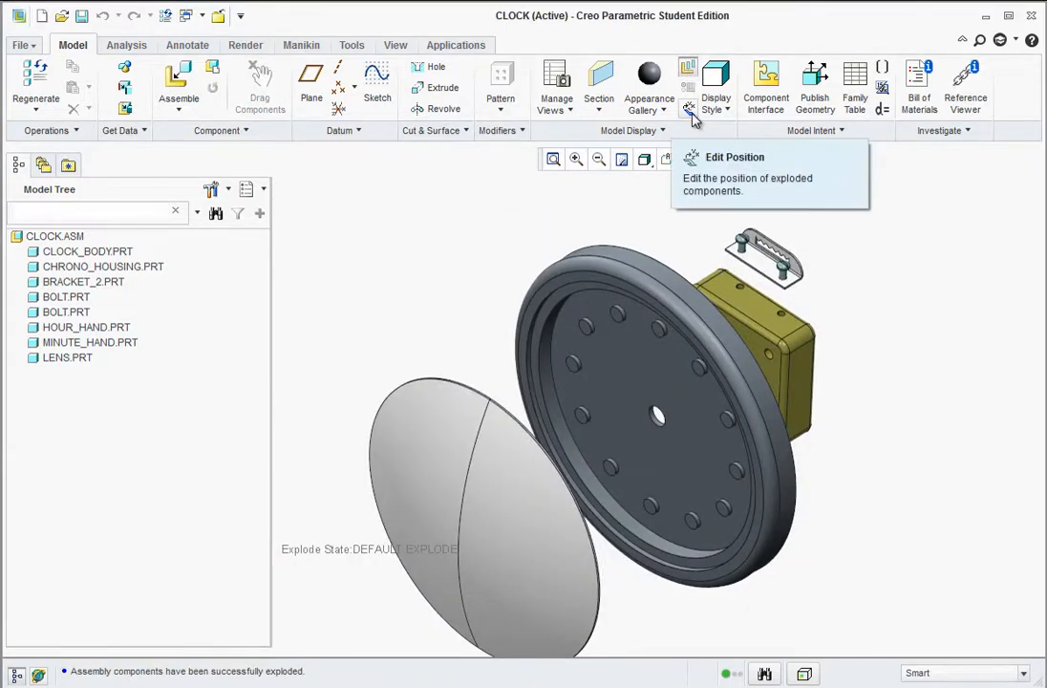
pyautogui.click(690, 113)
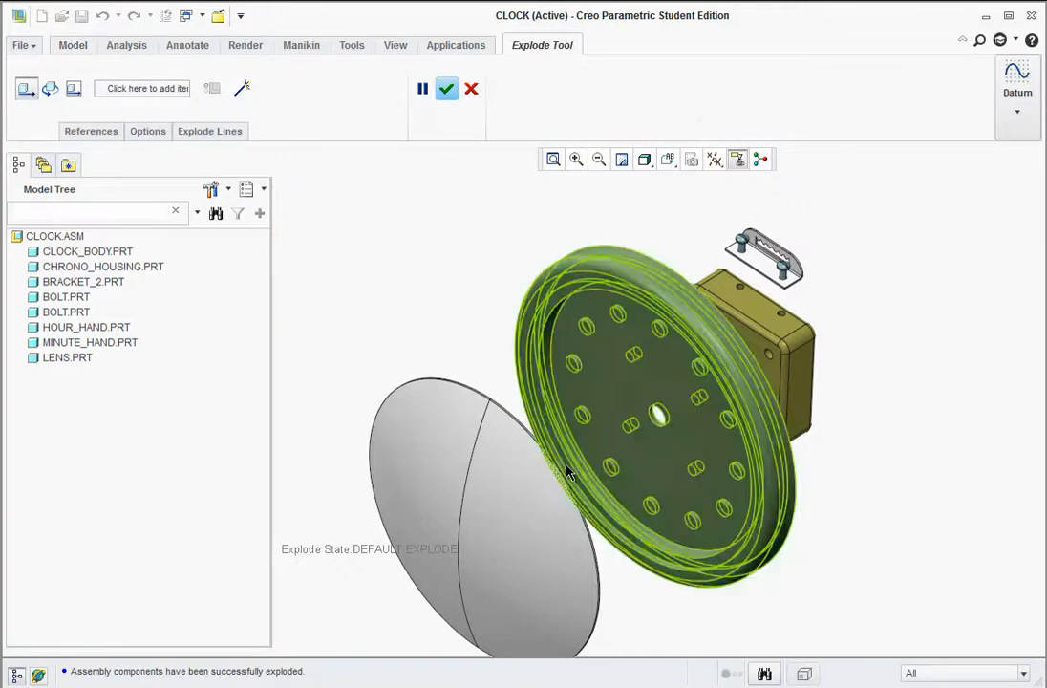
pyautogui.scroll(-3, 655, 586)
pyautogui.scroll(2, 693, 585)
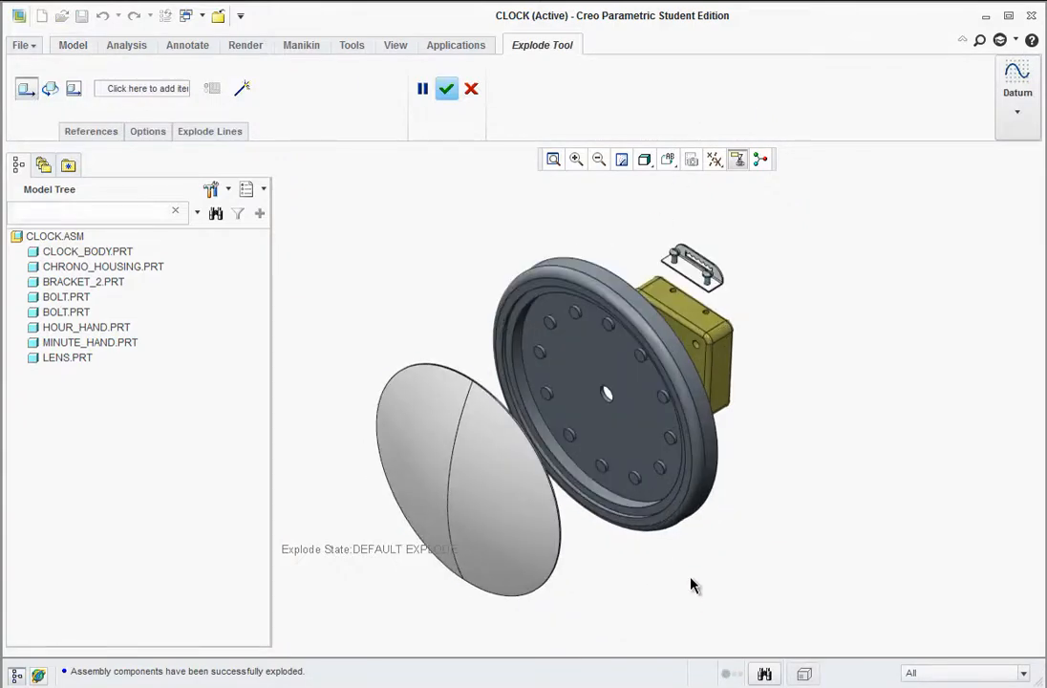
pyautogui.click(433, 469)
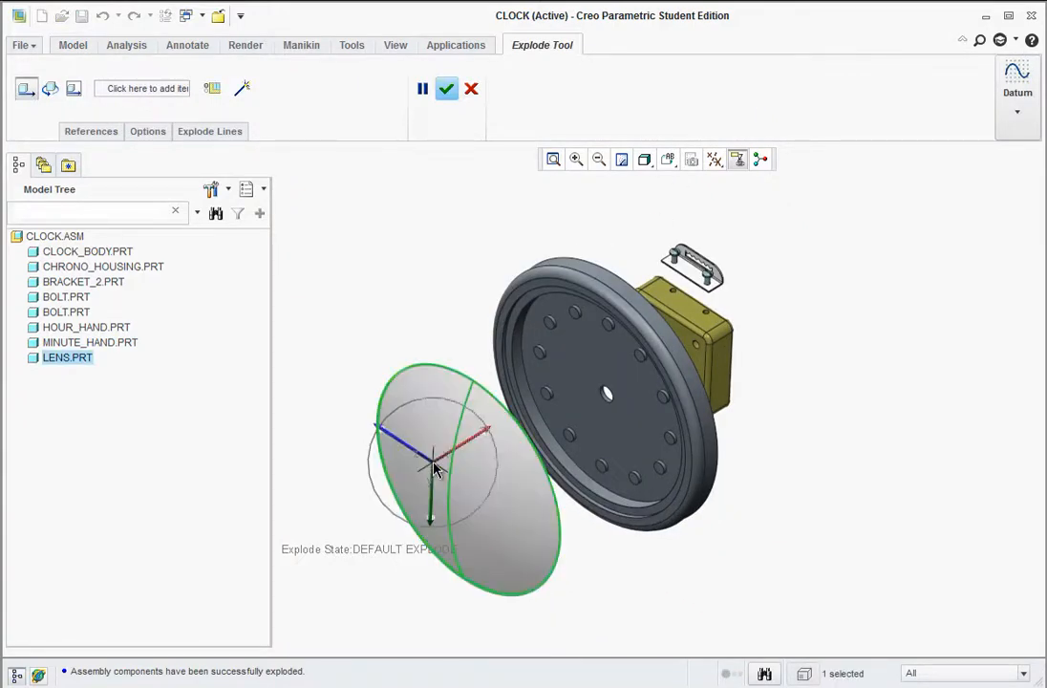
pyautogui.moveTo(478, 440); pyautogui.dragTo(326, 543)
# - Move the chrono housing, bracket and both bolts together about 4.37 farther behind the clock body
pyautogui.click(690, 331)
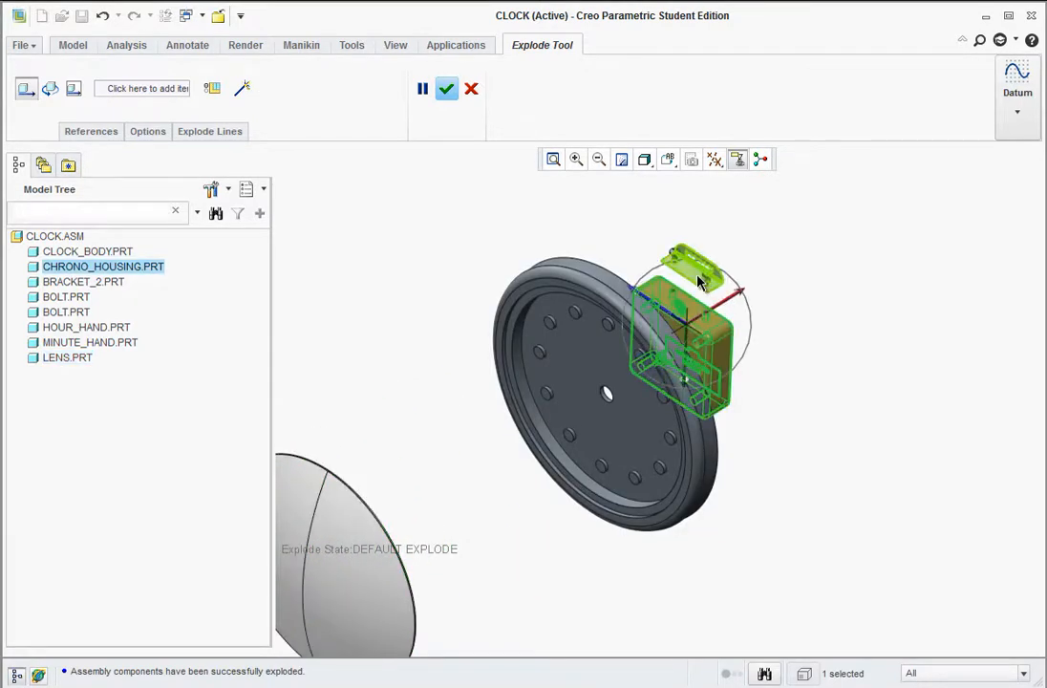
pyautogui.click(698, 279)
pyautogui.keyDown('ctrl'); pyautogui.click(696, 314); pyautogui.keyUp('ctrl')
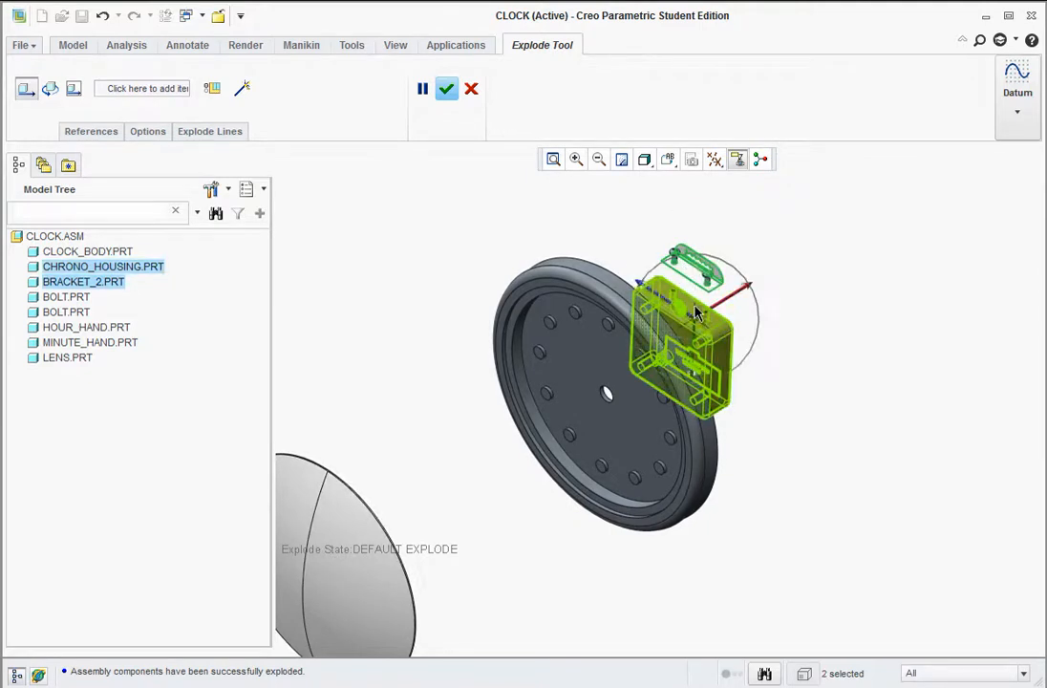
pyautogui.keyDown('ctrl'); pyautogui.click(674, 260); pyautogui.keyUp('ctrl')
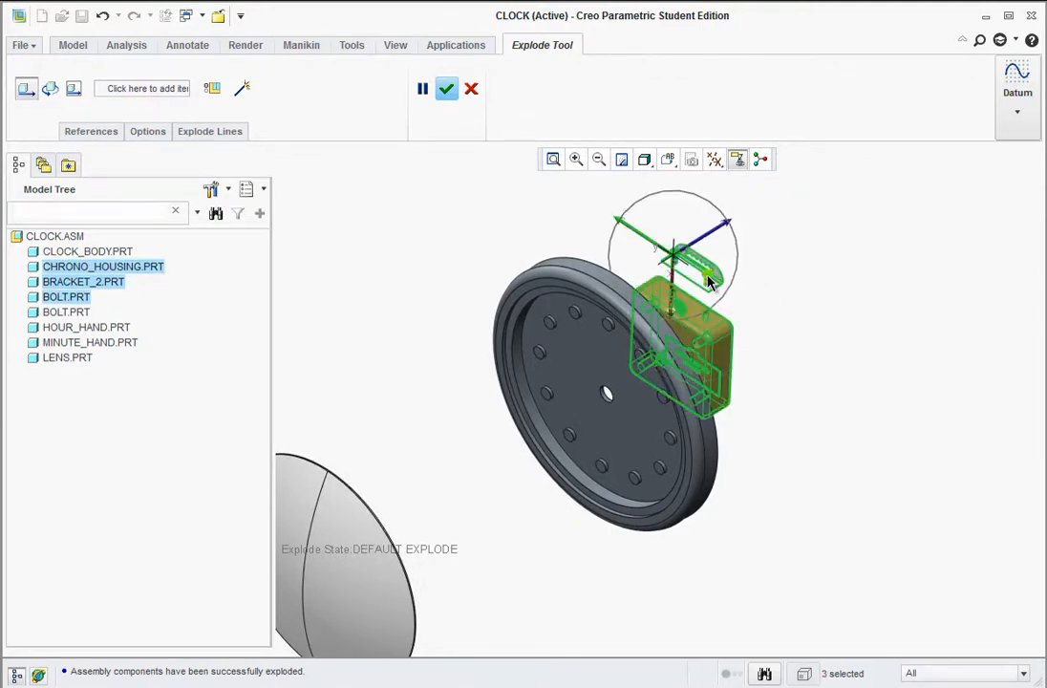
pyautogui.keyDown('ctrl'); pyautogui.click(708, 279); pyautogui.keyUp('ctrl')
pyautogui.moveTo(745, 263); pyautogui.dragTo(868, 224)
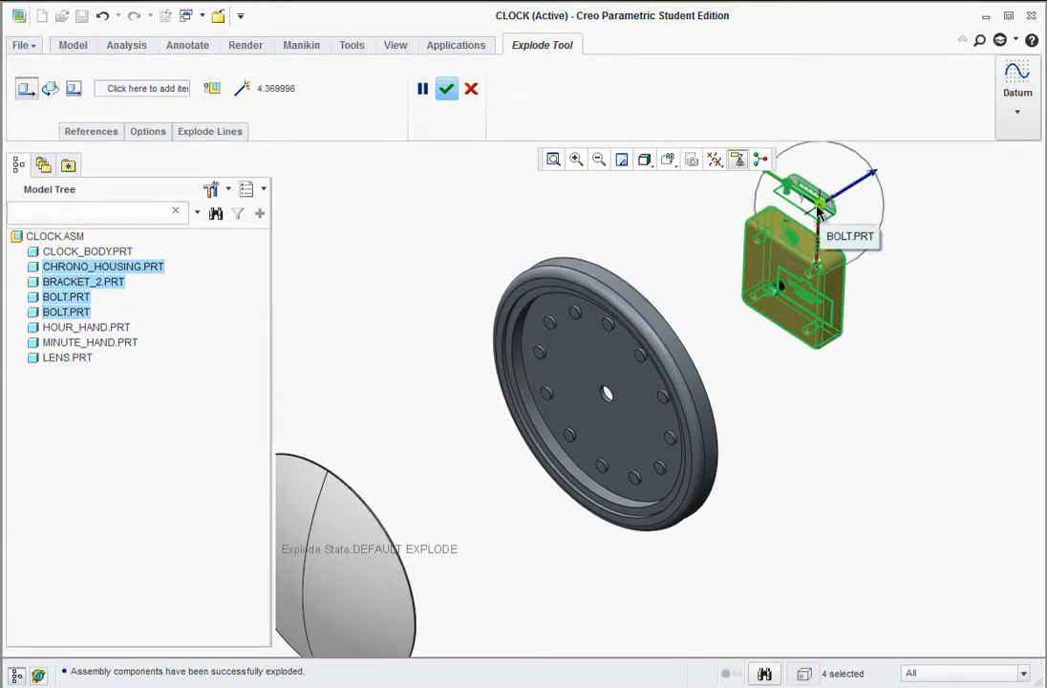
# - Raise the bracket and both bolts above the chrono housing, leaving the bolts clear above the bracket
pyautogui.moveTo(797, 198); pyautogui.dragTo(799, 202)
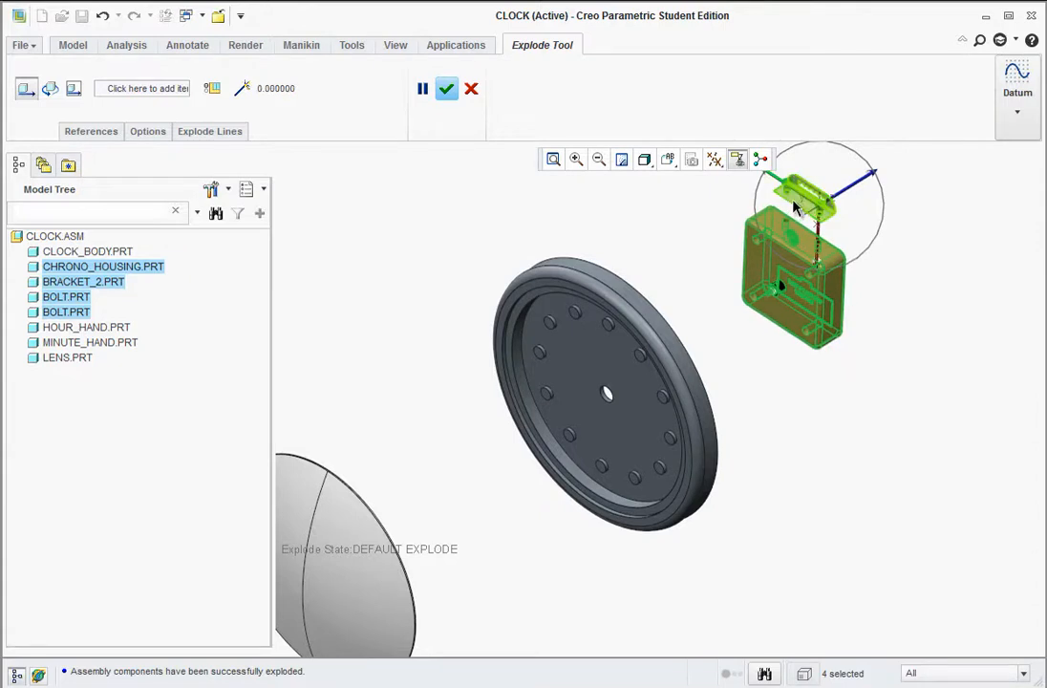
pyautogui.click(796, 203)
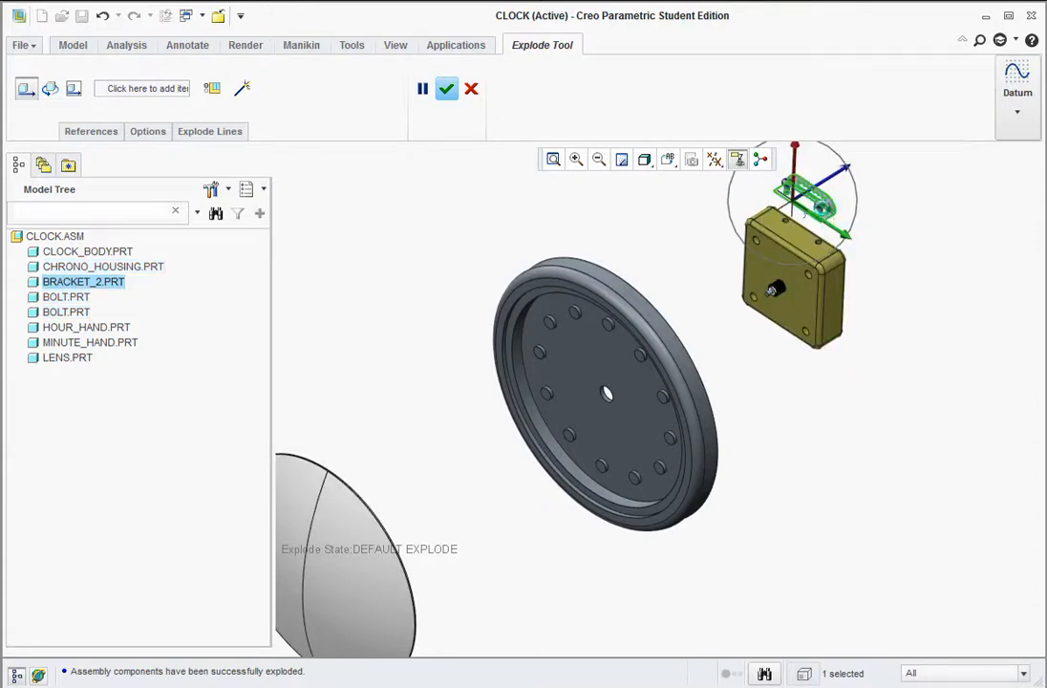
pyautogui.keyDown('ctrl'); pyautogui.click(799, 198); pyautogui.keyUp('ctrl')
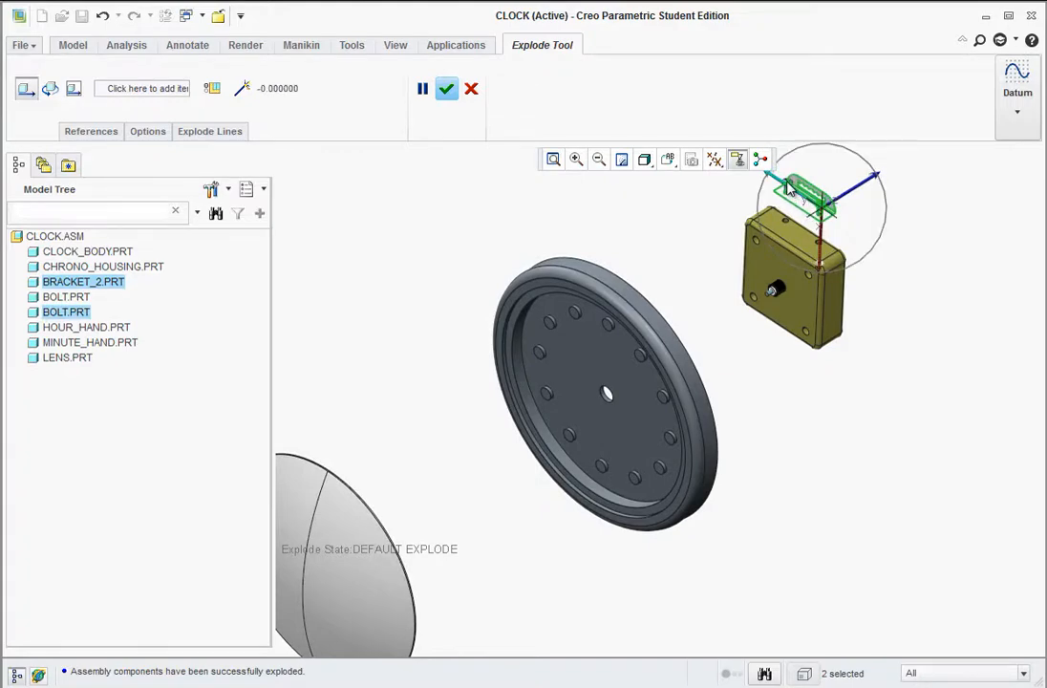
pyautogui.scroll(4, 787, 186)
pyautogui.keyDown('ctrl'); pyautogui.click(852, 232); pyautogui.keyUp('ctrl')
pyautogui.scroll(-3, 859, 266)
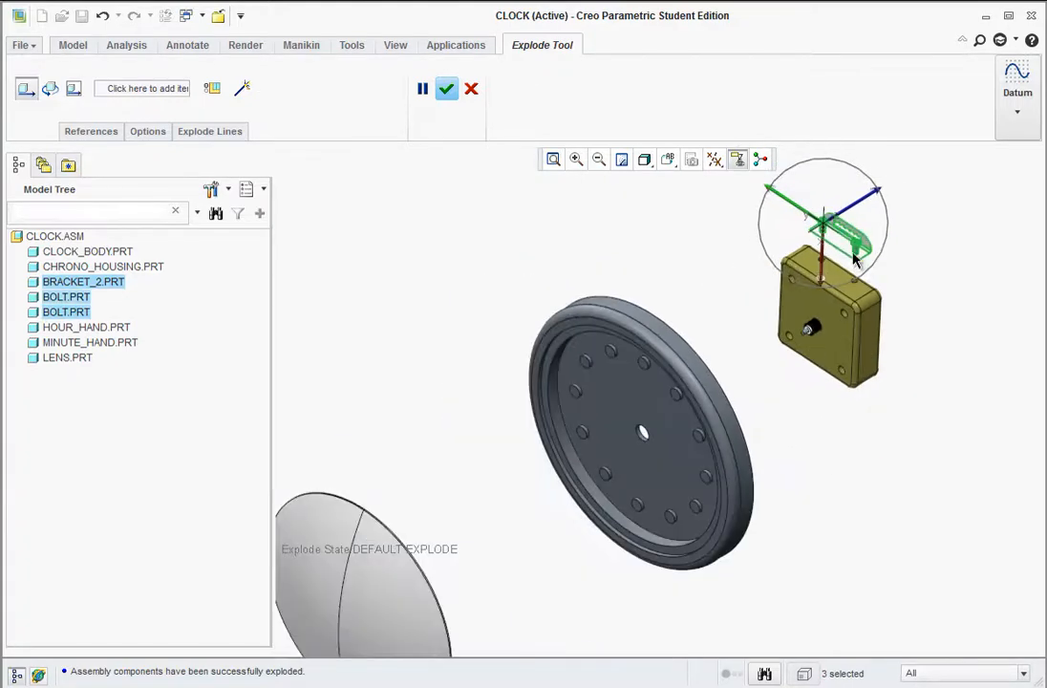
pyautogui.moveTo(823, 268); pyautogui.dragTo(845, 201)
pyautogui.click(844, 179)
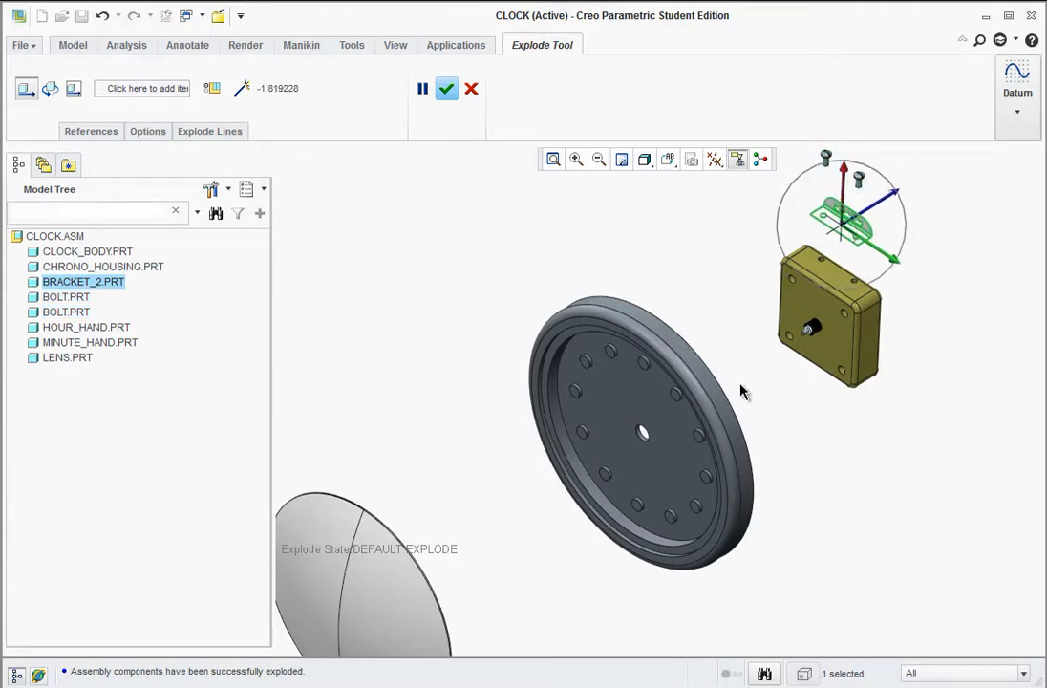
# - Move the hour and minute hands together about 6.16 out between the clock body and the lens, and accept the exploded positions
pyautogui.moveTo(741, 392); pyautogui.dragTo(680, 398, button='middle')
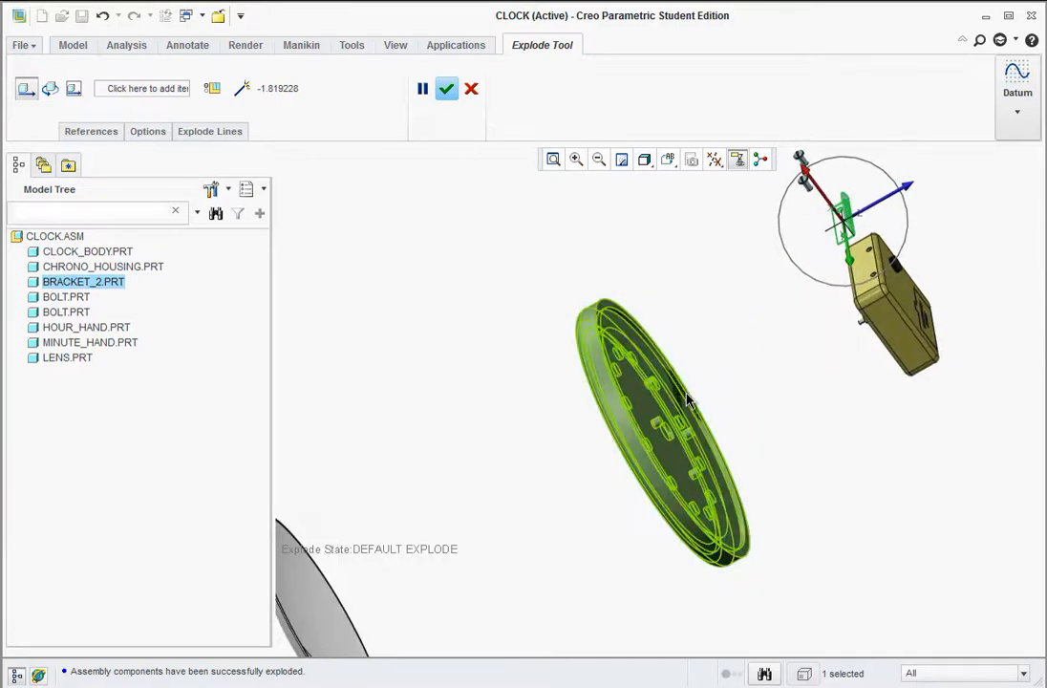
pyautogui.click(685, 409)
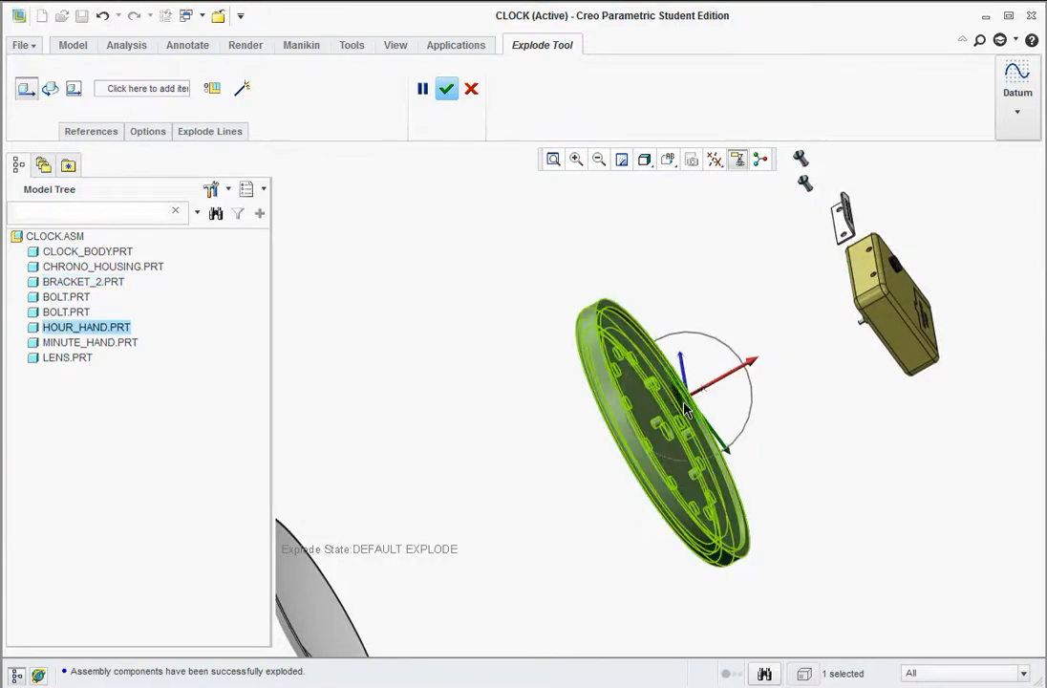
pyautogui.keyDown('ctrl'); pyautogui.click(673, 416); pyautogui.keyUp('ctrl')
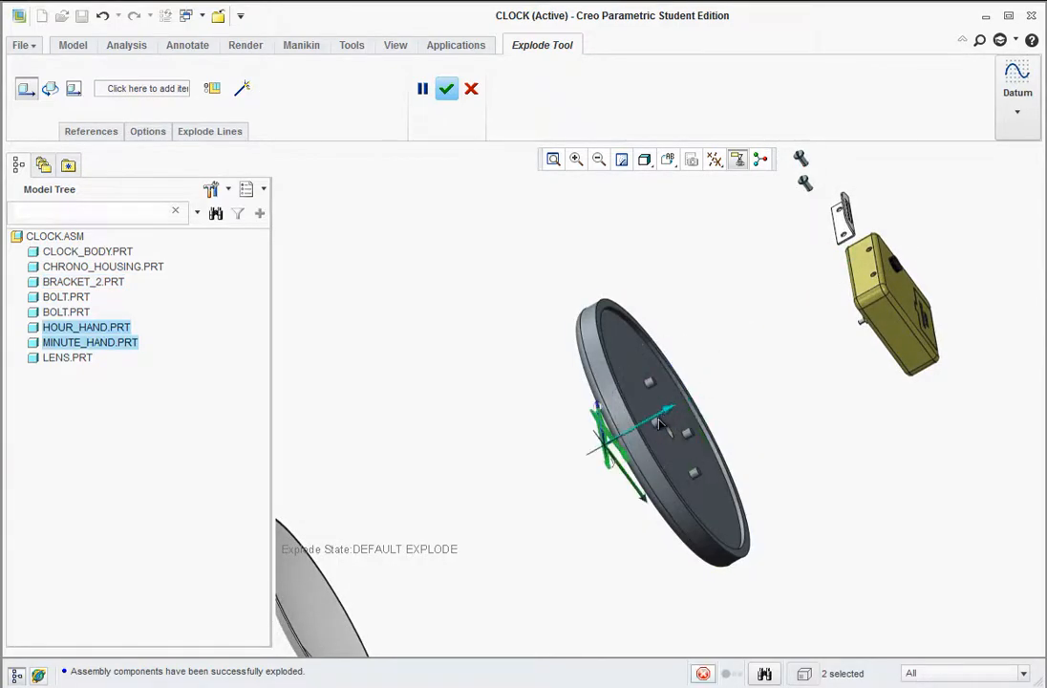
pyautogui.moveTo(659, 423); pyautogui.dragTo(549, 477)
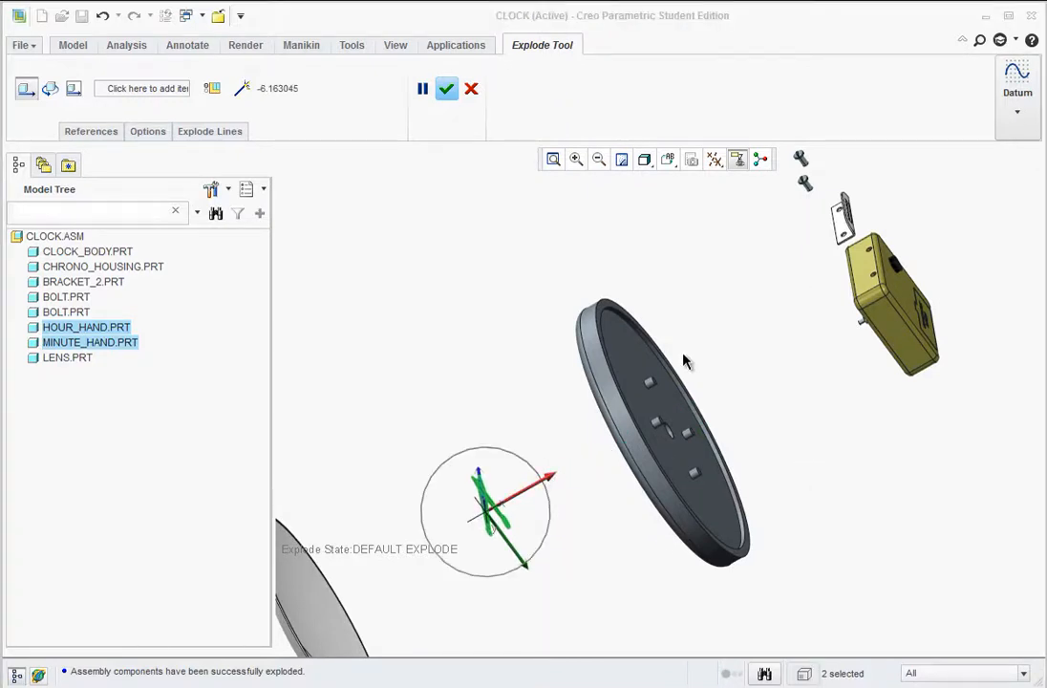
pyautogui.moveTo(683, 361); pyautogui.dragTo(731, 335, button='middle')
pyautogui.moveTo(491, 506)
pyautogui.mouseDown()
pyautogui.moveTo(521, 484)
pyautogui.moveTo(502, 498)
pyautogui.moveTo(492, 533)
pyautogui.moveTo(492, 513)
pyautogui.mouseUp()
pyautogui.middleClick(509, 538)
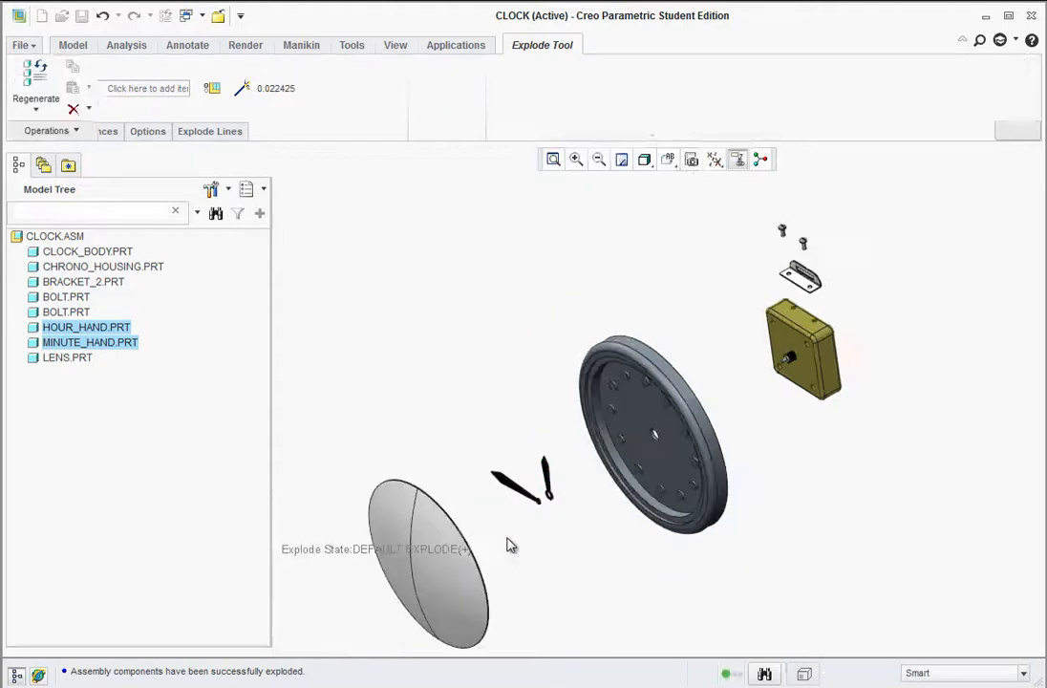
# - Separate the exploded hands, moving the hour hand toward the clock body and the minute hand about 0.53 toward the lens, and accept
pyautogui.scroll(-2, 575, 461)
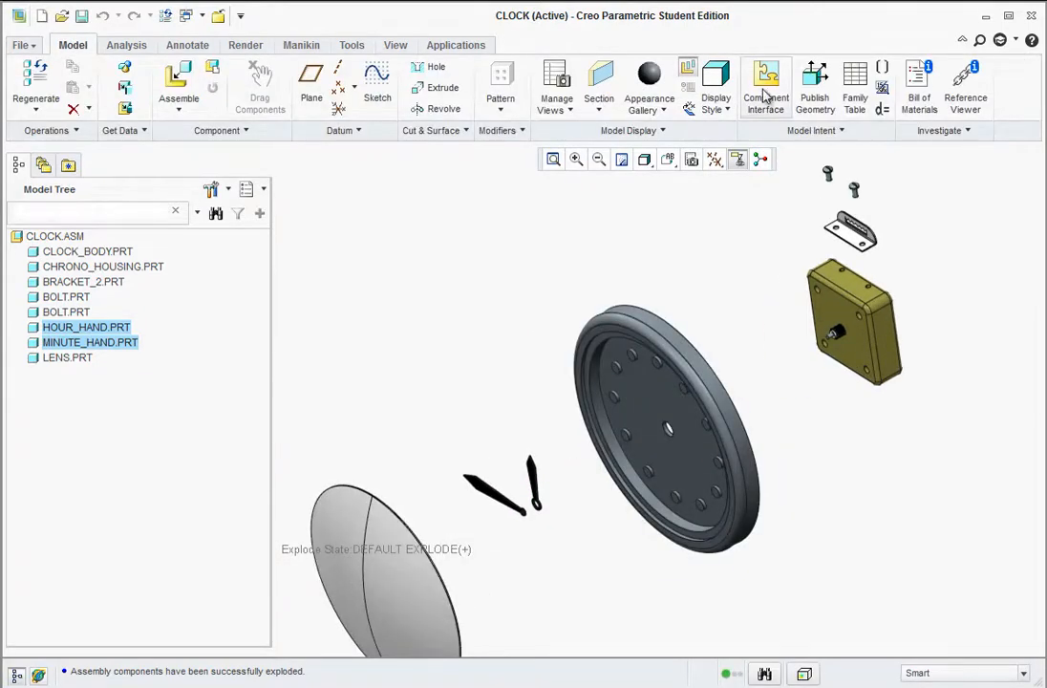
pyautogui.click(689, 108)
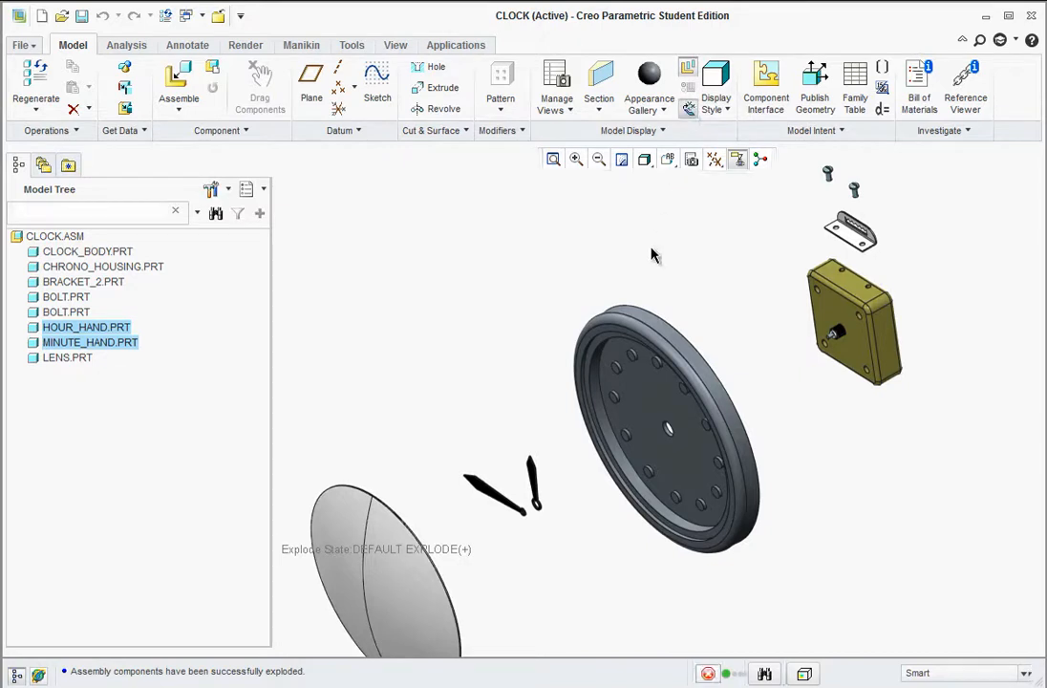
pyautogui.click(536, 483)
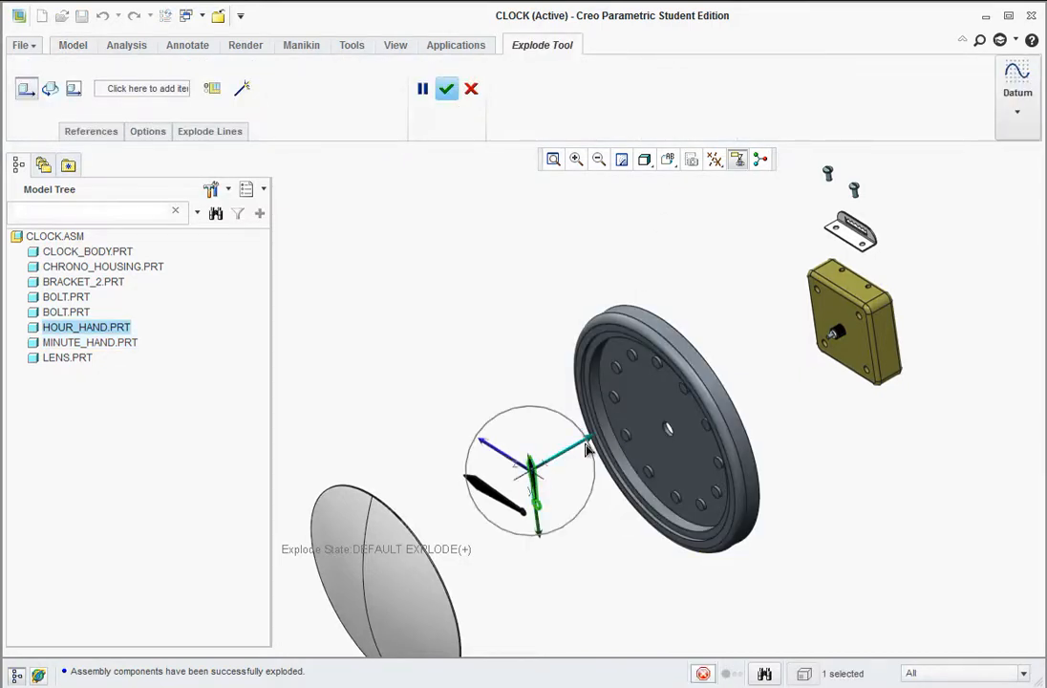
pyautogui.moveTo(538, 478); pyautogui.dragTo(565, 554)
pyautogui.click(486, 490)
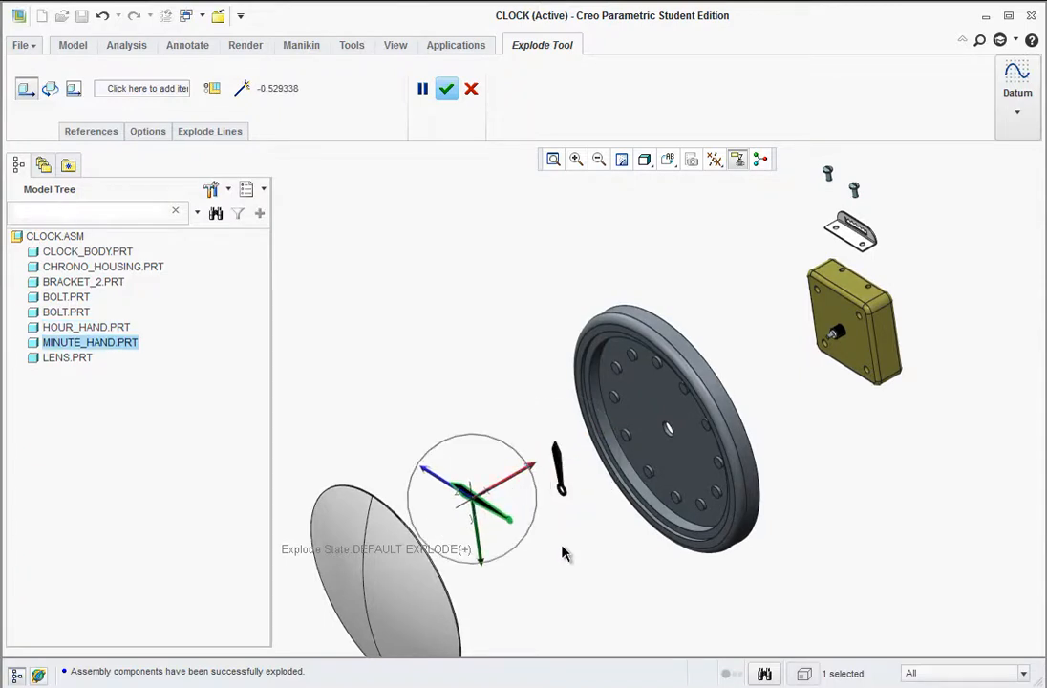
pyautogui.middleClick(523, 214)
# - Set the default orientation and check the assembly by collapsing and re-exploding it
pyautogui.click(669, 160)
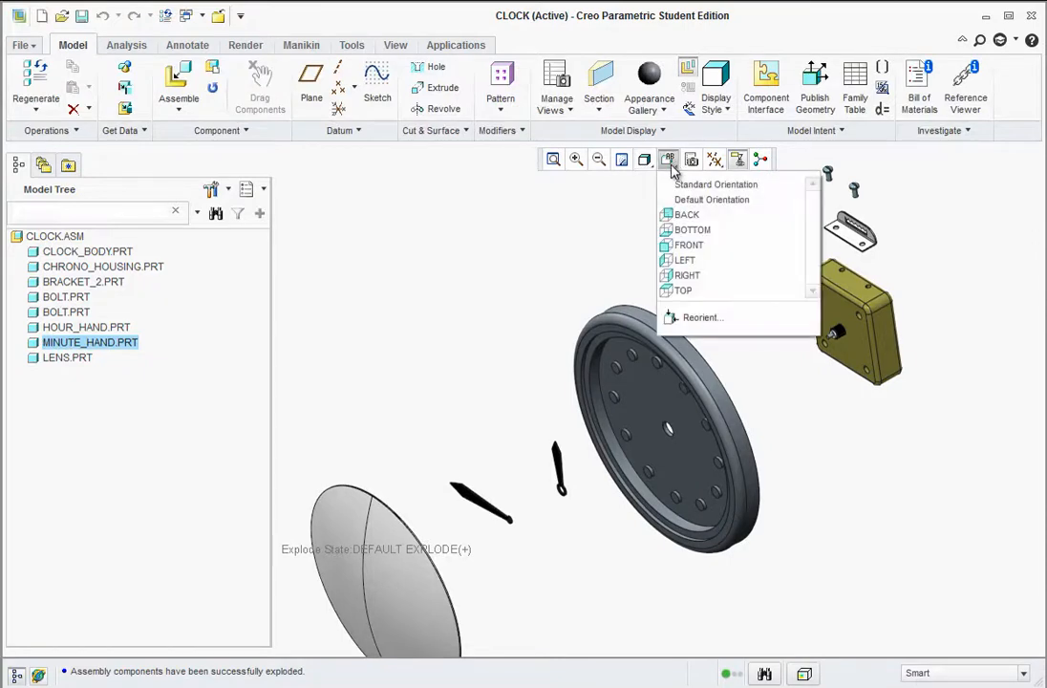
pyautogui.click(674, 199)
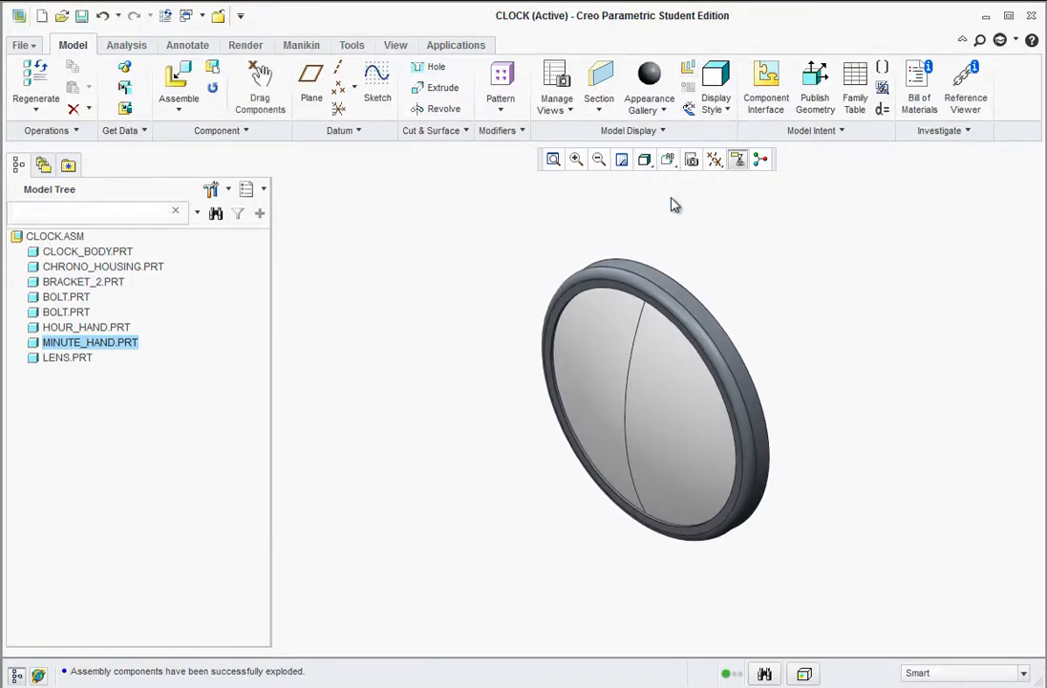
pyautogui.click(738, 161)
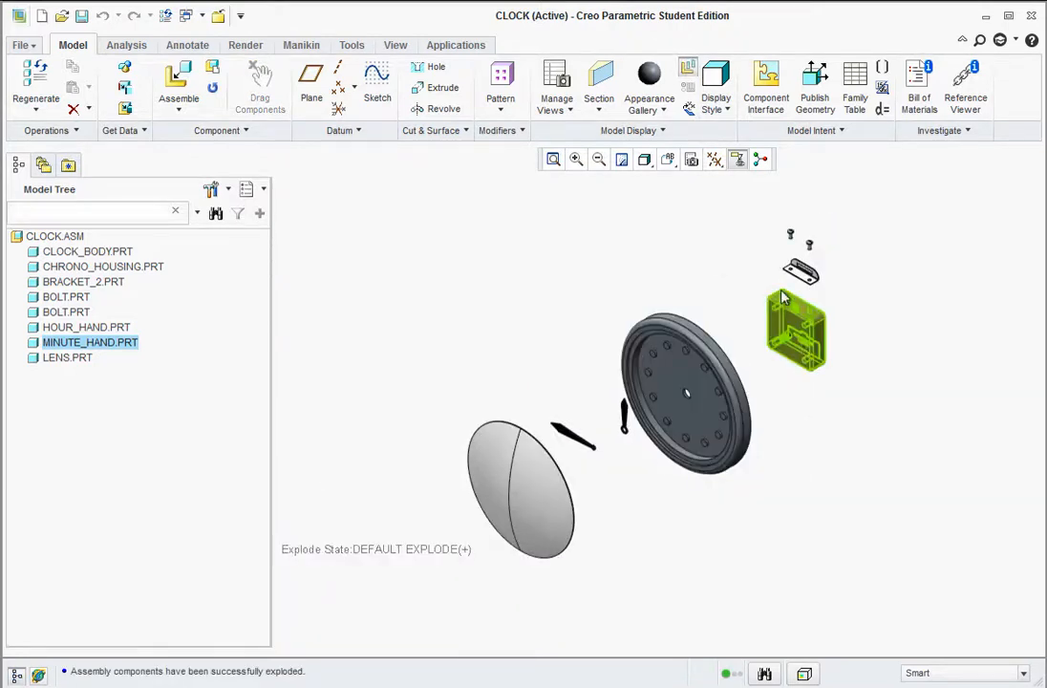
# - Move the exploded hour hand about 0.75 toward the lens and the clock body about 0.68 toward the chrono housing, and accept
pyautogui.scroll(-2, 626, 419)
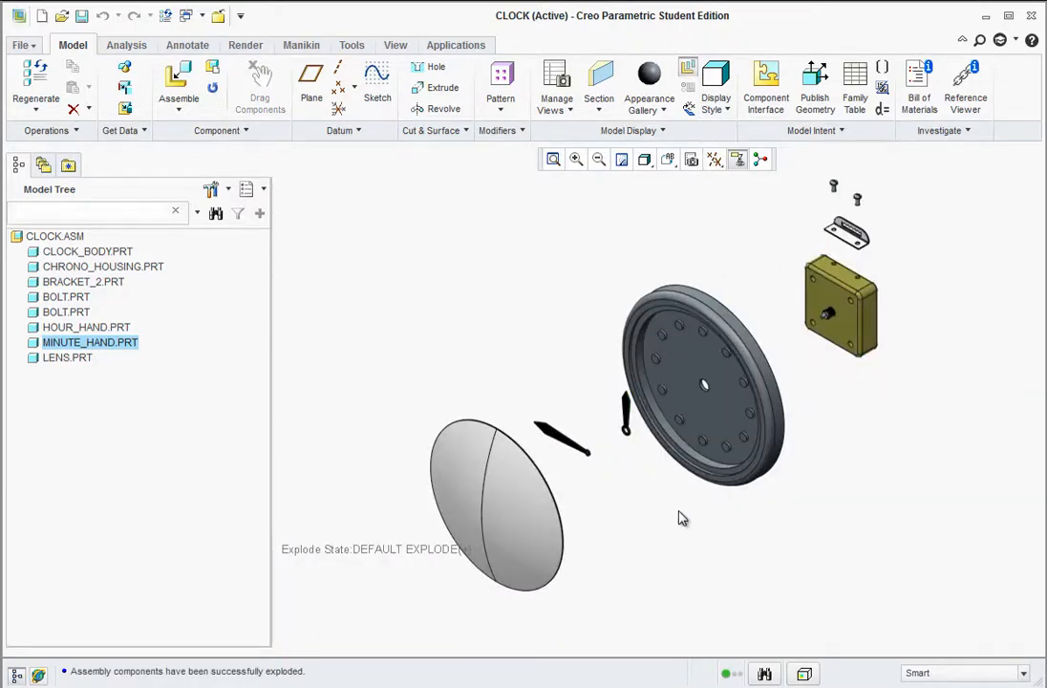
pyautogui.click(689, 110)
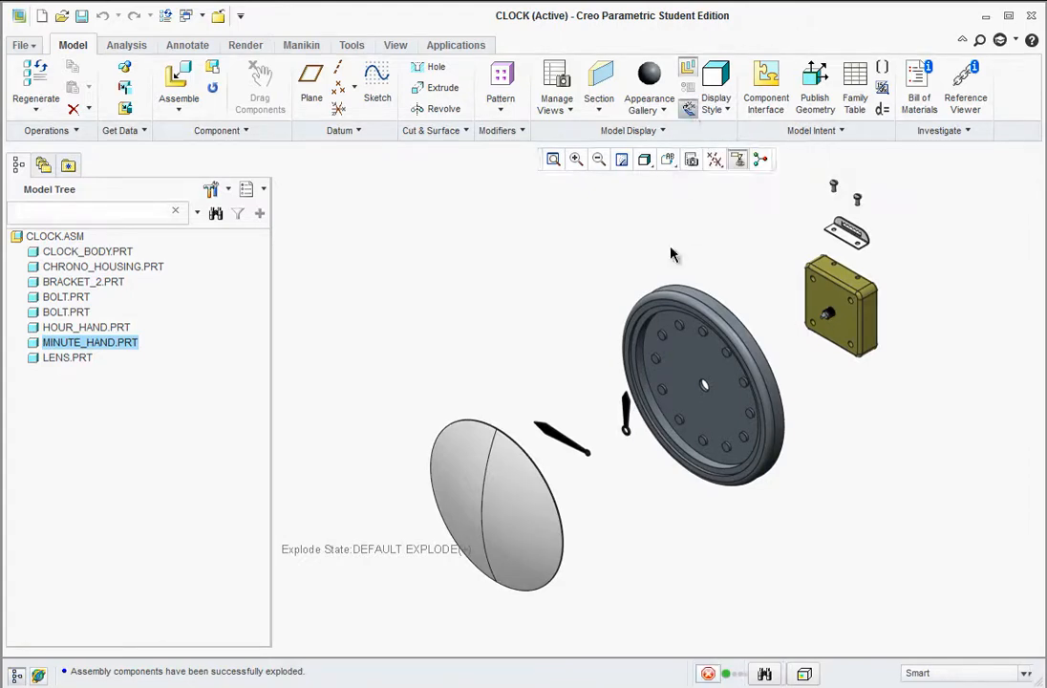
pyautogui.click(627, 420)
pyautogui.moveTo(657, 400); pyautogui.dragTo(638, 411)
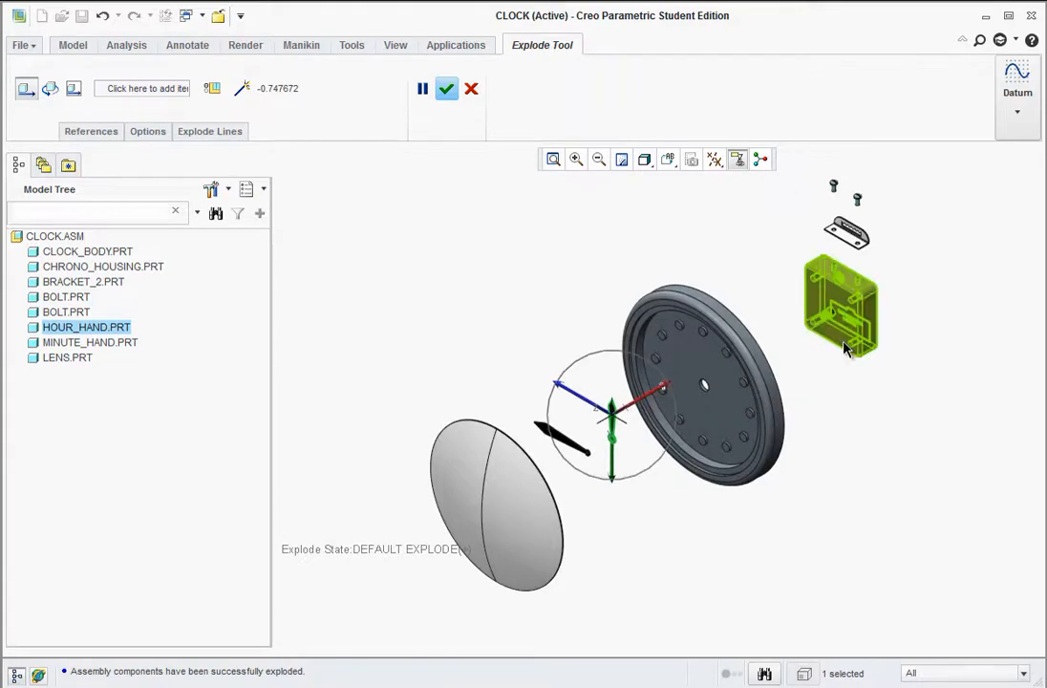
pyautogui.click(703, 363)
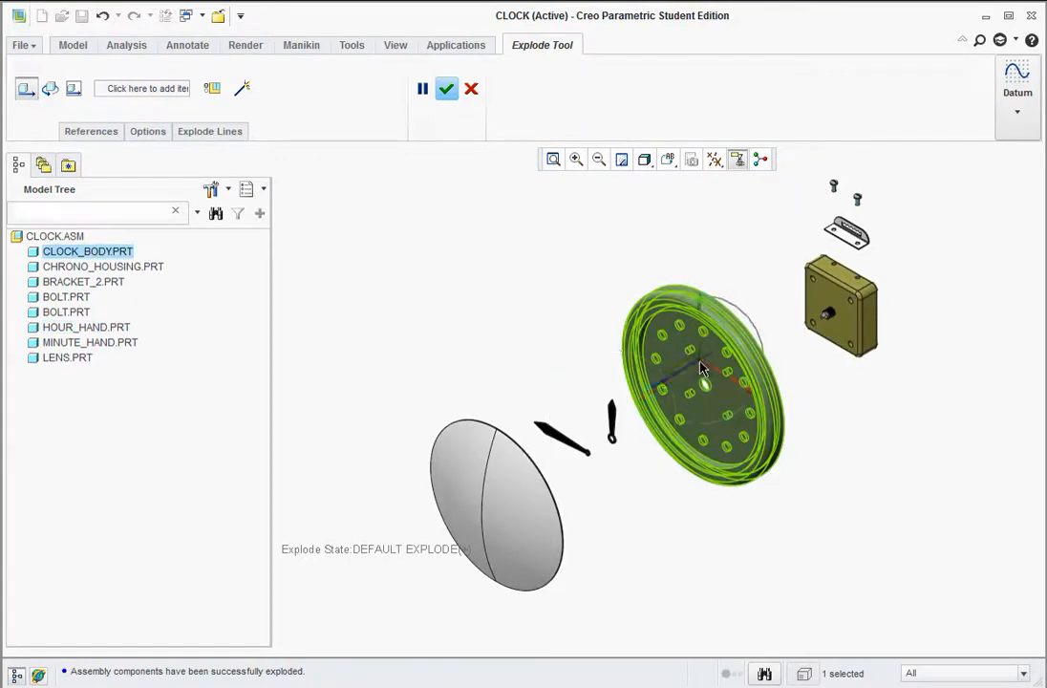
pyautogui.moveTo(676, 382); pyautogui.dragTo(630, 311)
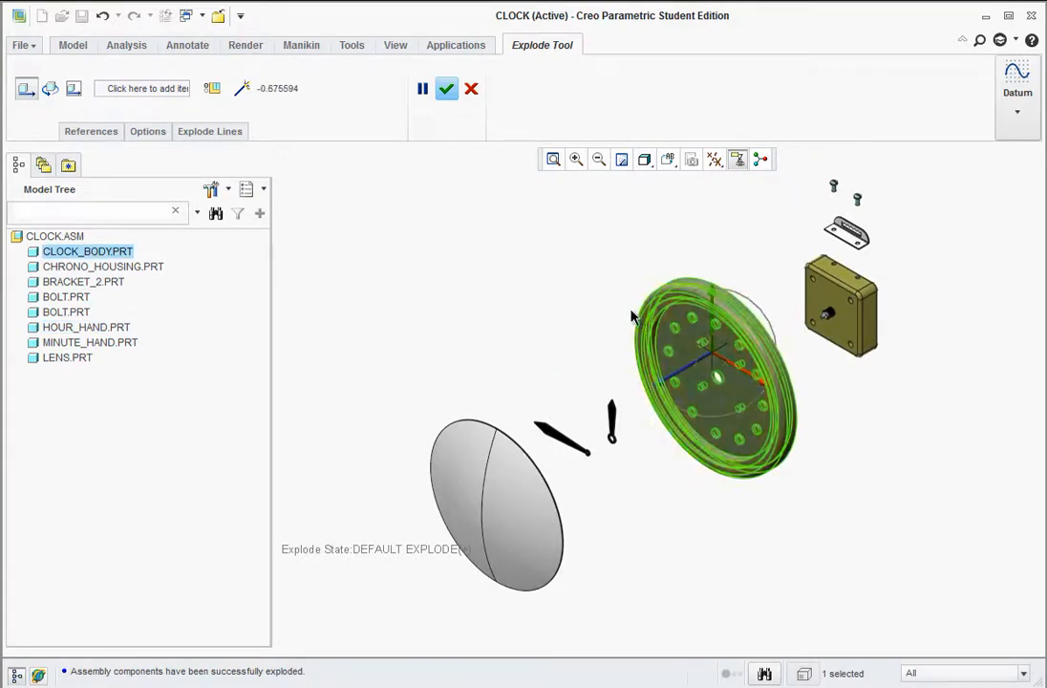
pyautogui.click(447, 90)
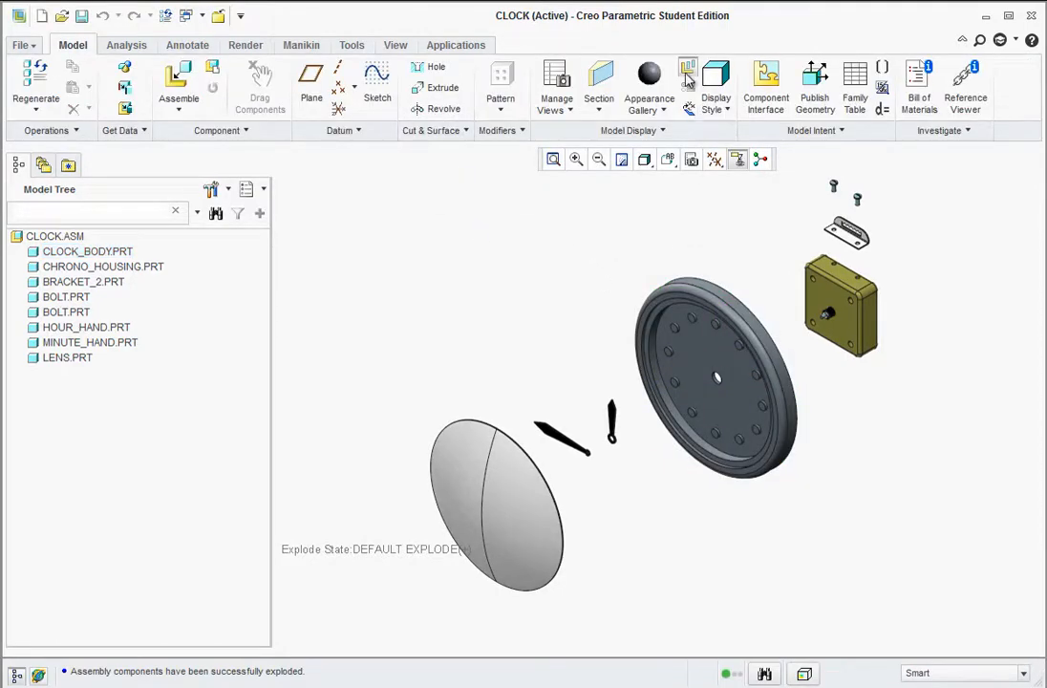
# - Collapse the exploded view so the clock is shown fully assembled
pyautogui.click(686, 76)
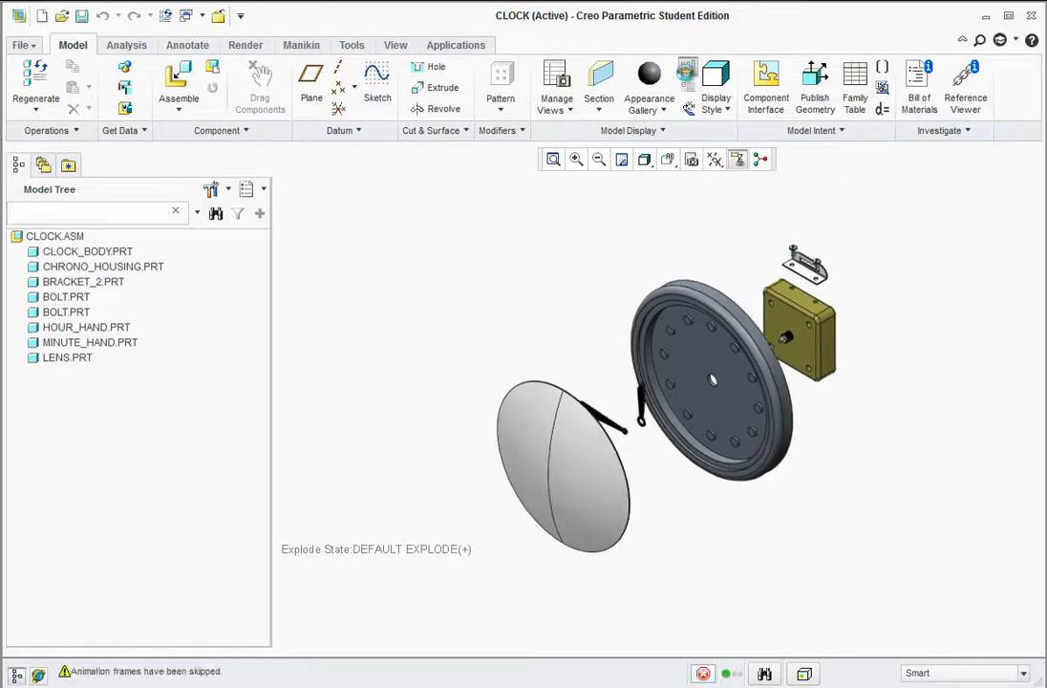
pyautogui.scroll(2, 467, 386)
pyautogui.scroll(-2, 636, 338)
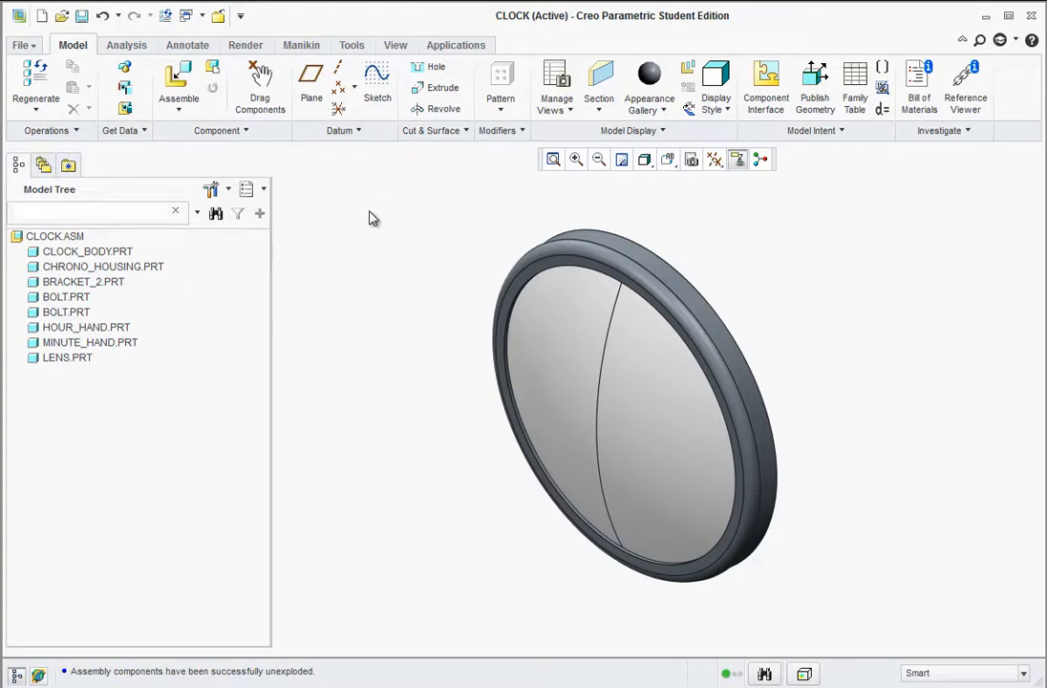
# - Create a drawing named clock from CLOCK.ASM, using Empty with format and the system format a.frm
pyautogui.click(30, 45)
pyautogui.click(42, 83)
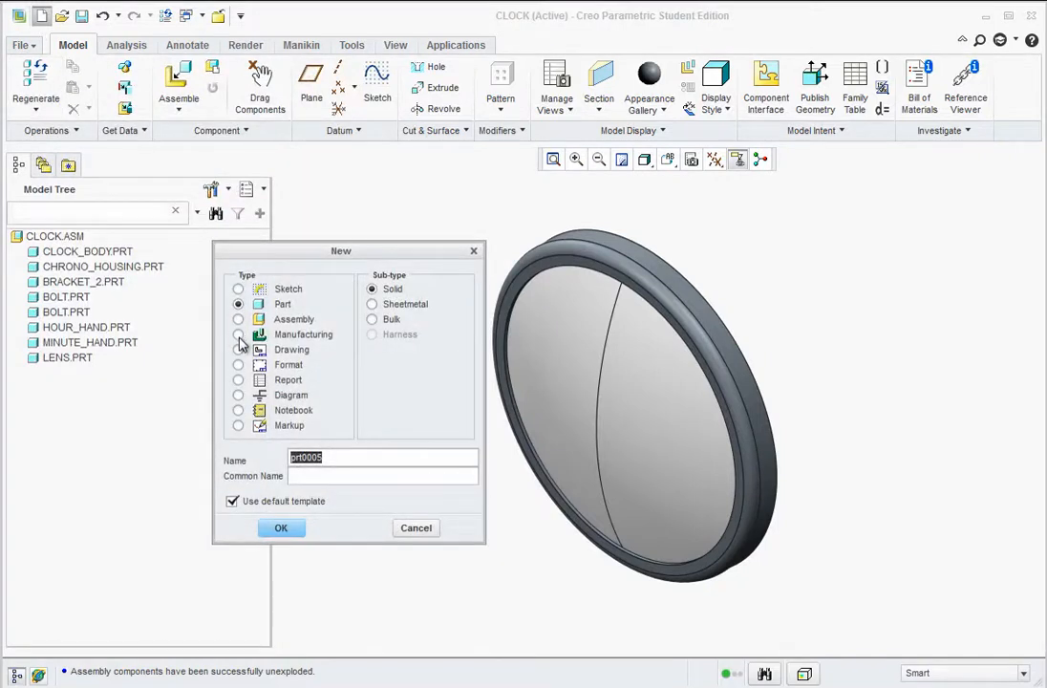
pyautogui.click(238, 349)
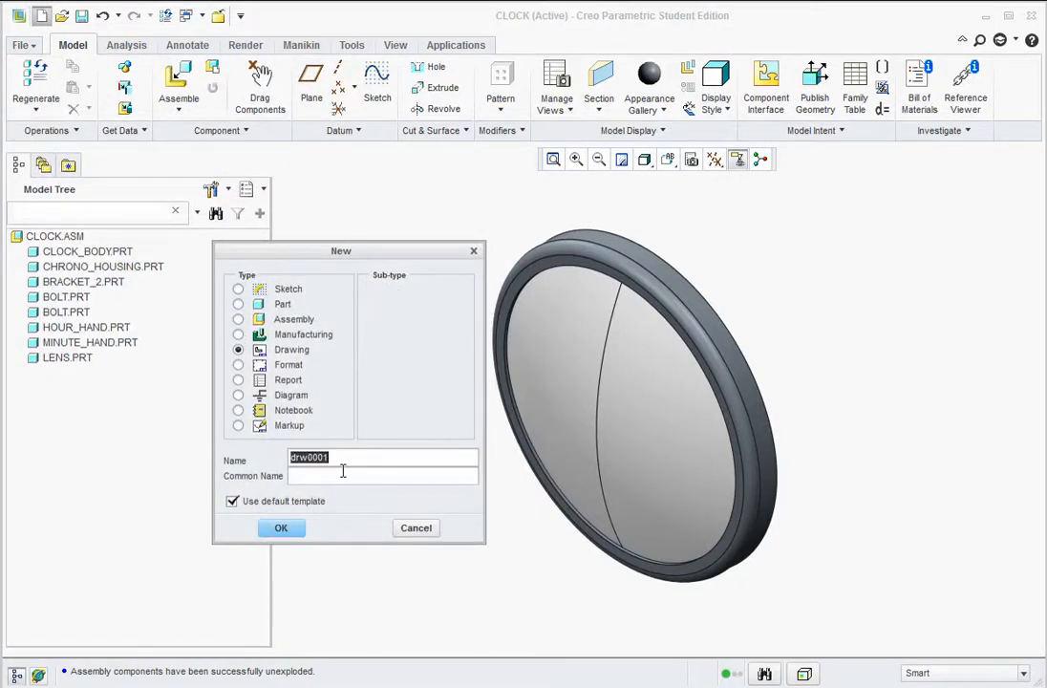
pyautogui.write('c')
pyautogui.click(281, 530)
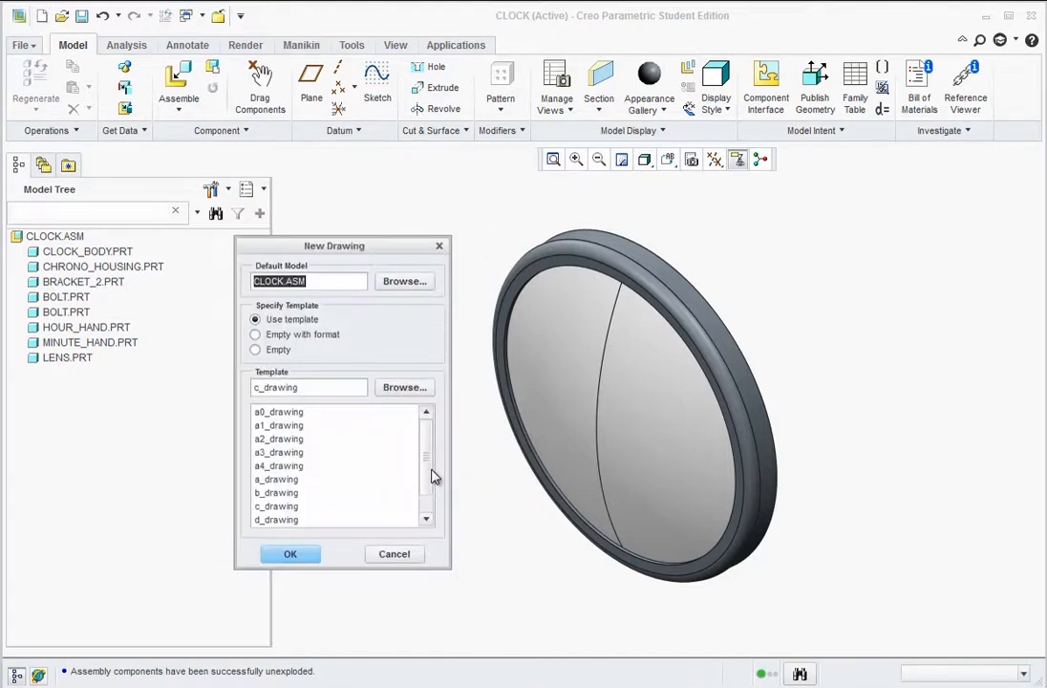
pyautogui.click(256, 334)
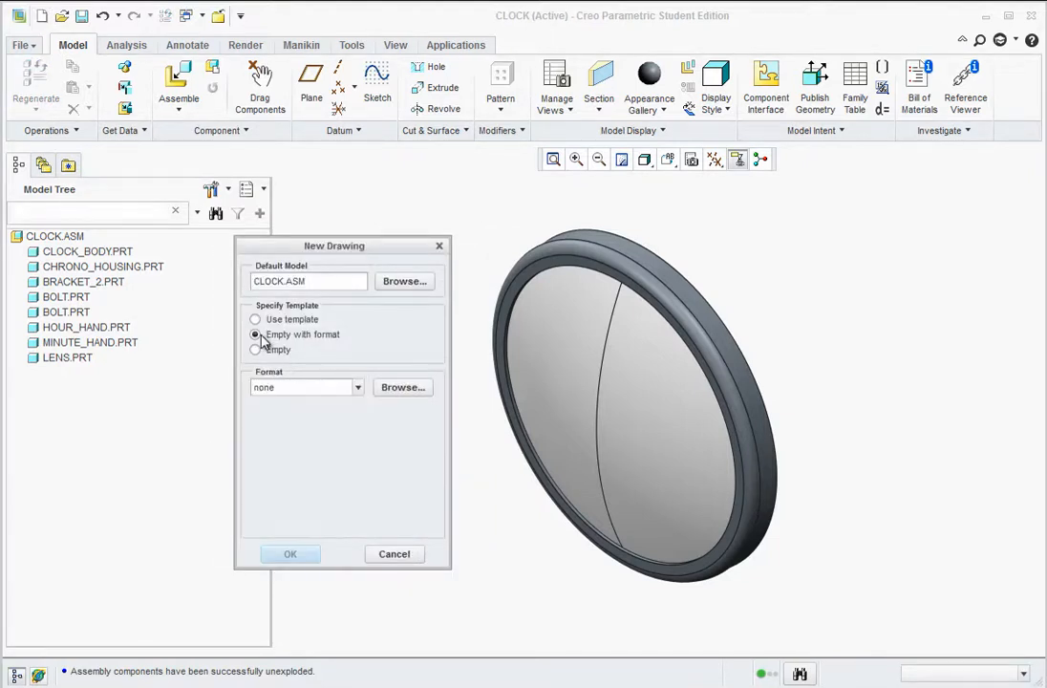
pyautogui.click(396, 388)
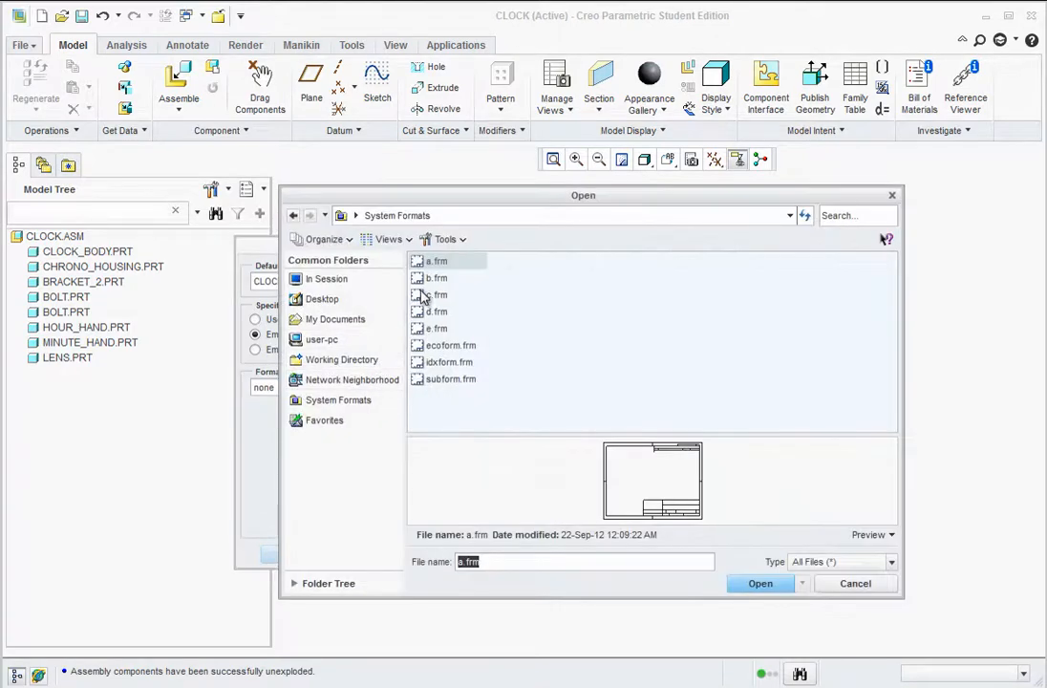
pyautogui.click(760, 584)
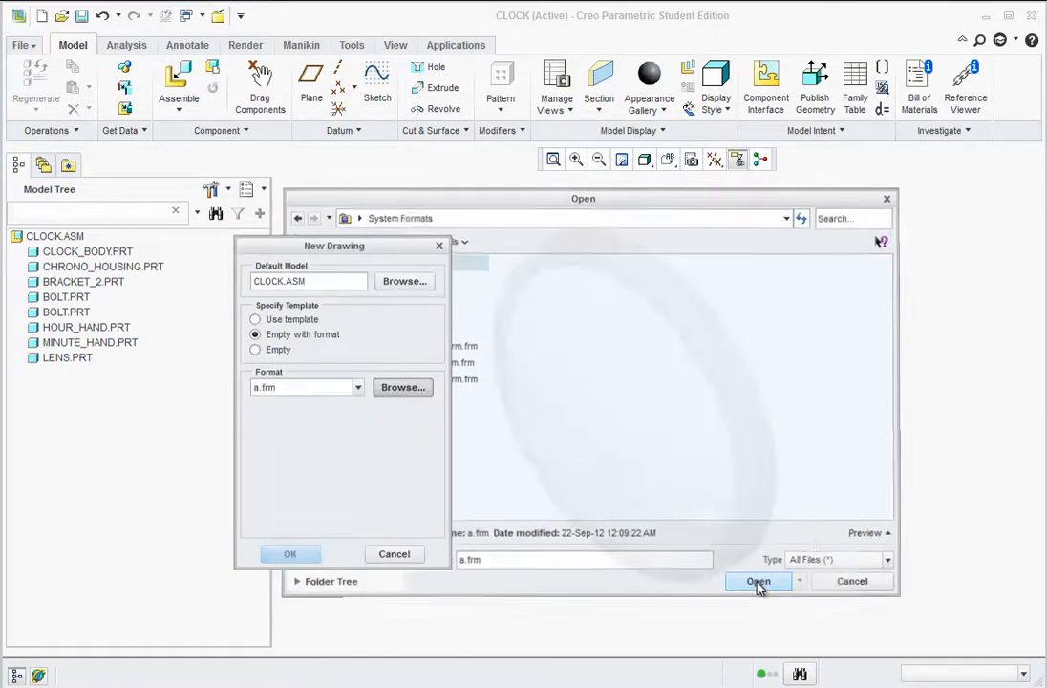
pyautogui.click(292, 556)
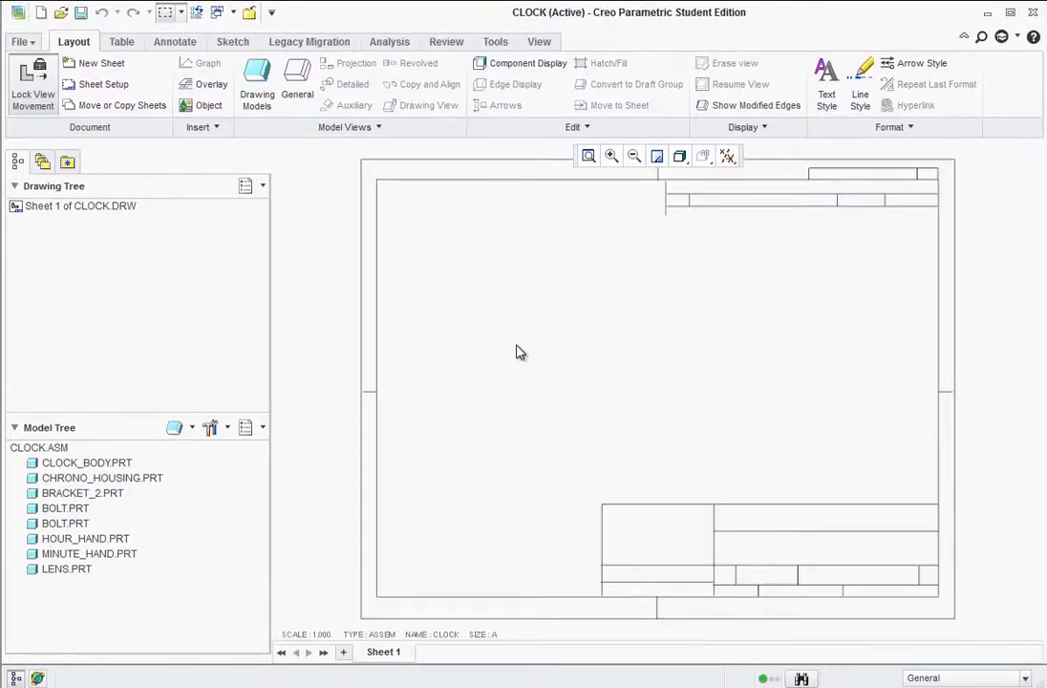
# - Place a general view of the clock with No Combined State in the sheet's left half and orient it to FRONT
pyautogui.click(297, 91)
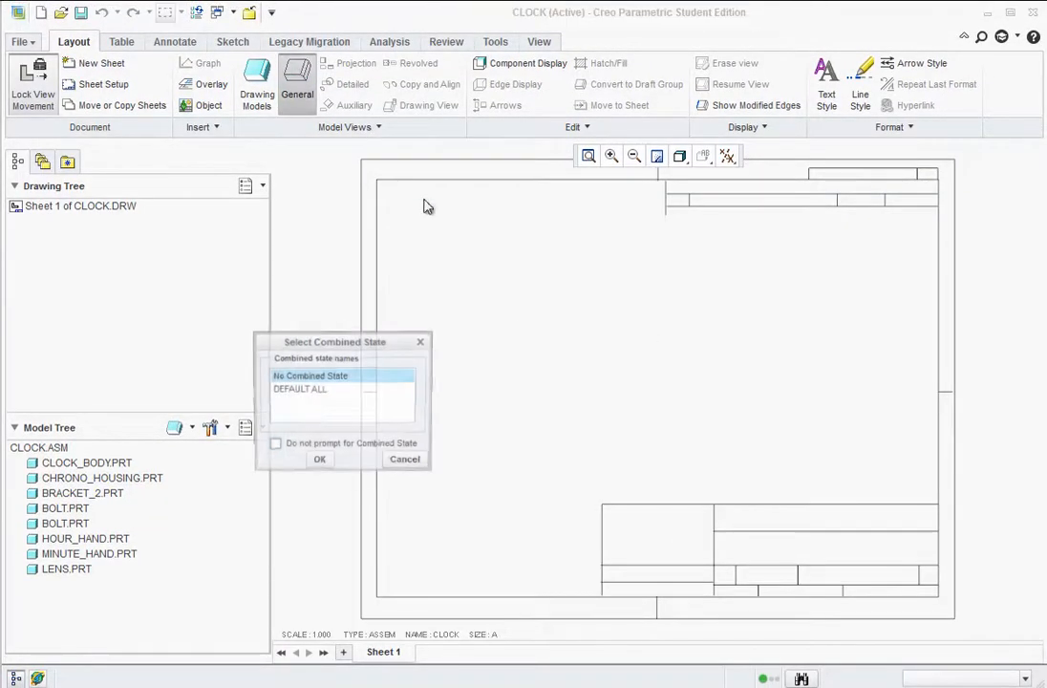
pyautogui.click(320, 460)
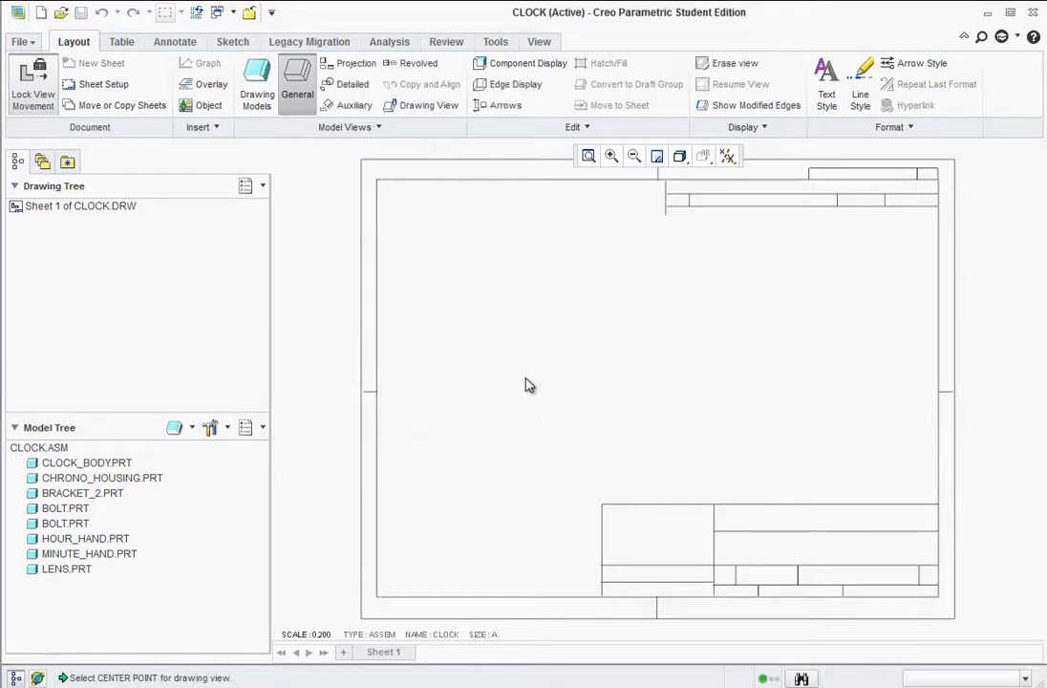
pyautogui.click(525, 391)
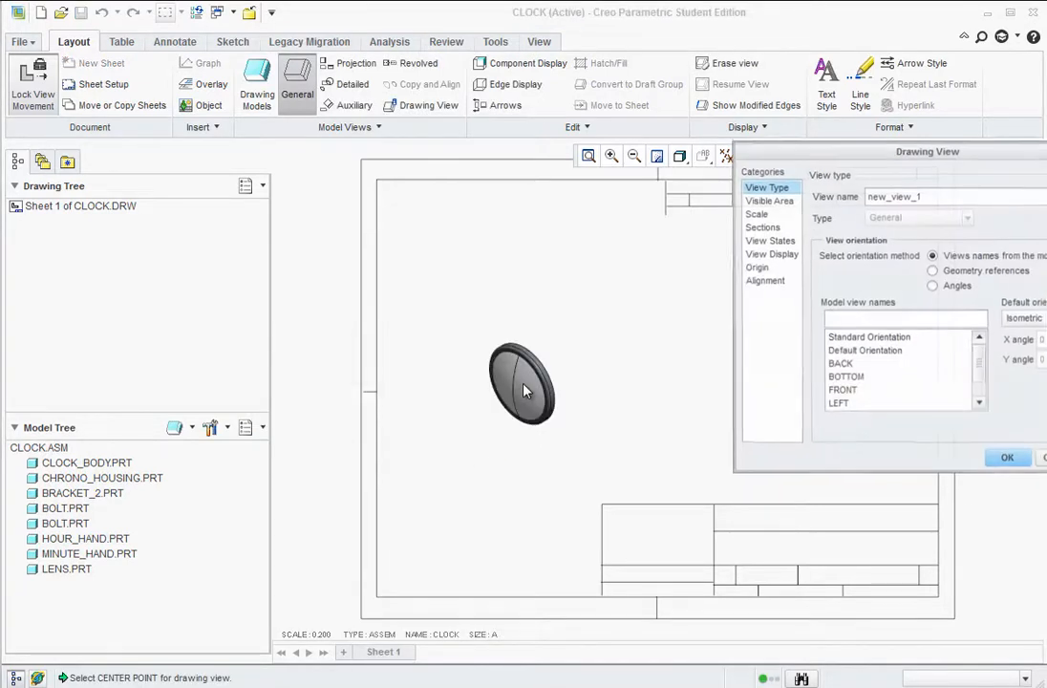
pyautogui.click(841, 391)
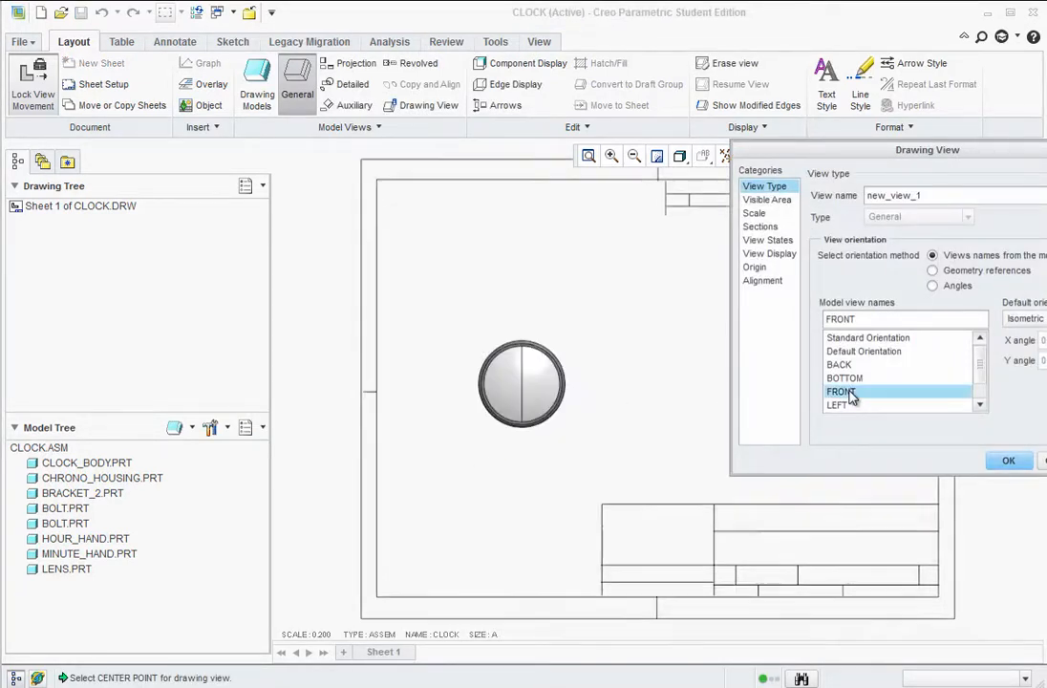
# - Set the front view's display style to No Hidden and tangent edges to Phantom, keep the default sheet scale, and accept
pyautogui.click(769, 254)
pyautogui.click(917, 212)
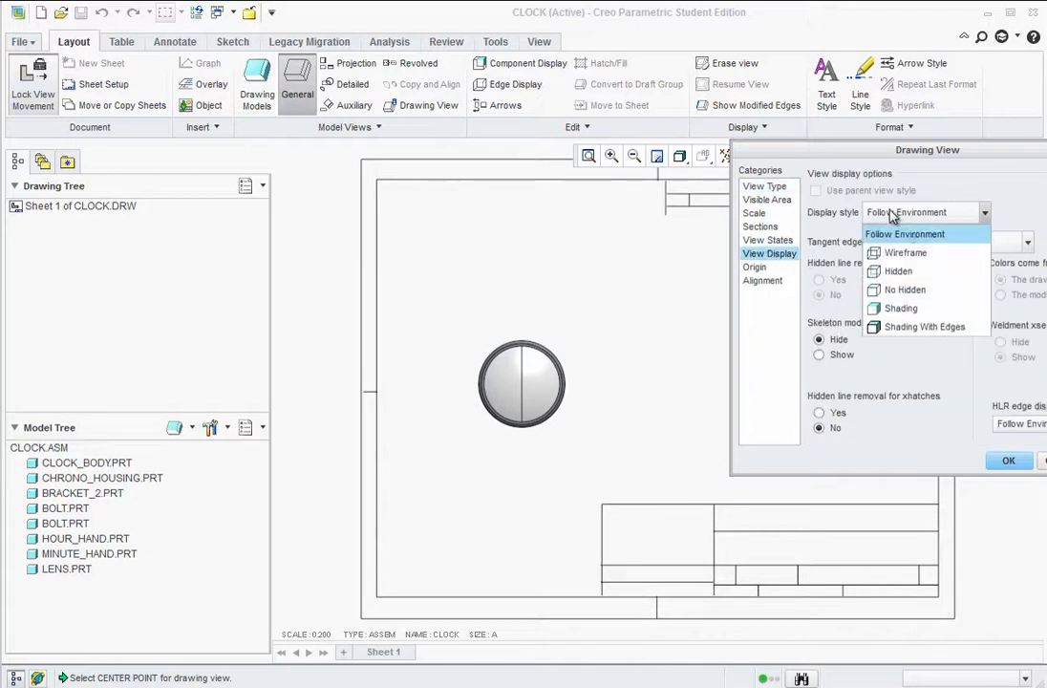
pyautogui.click(898, 291)
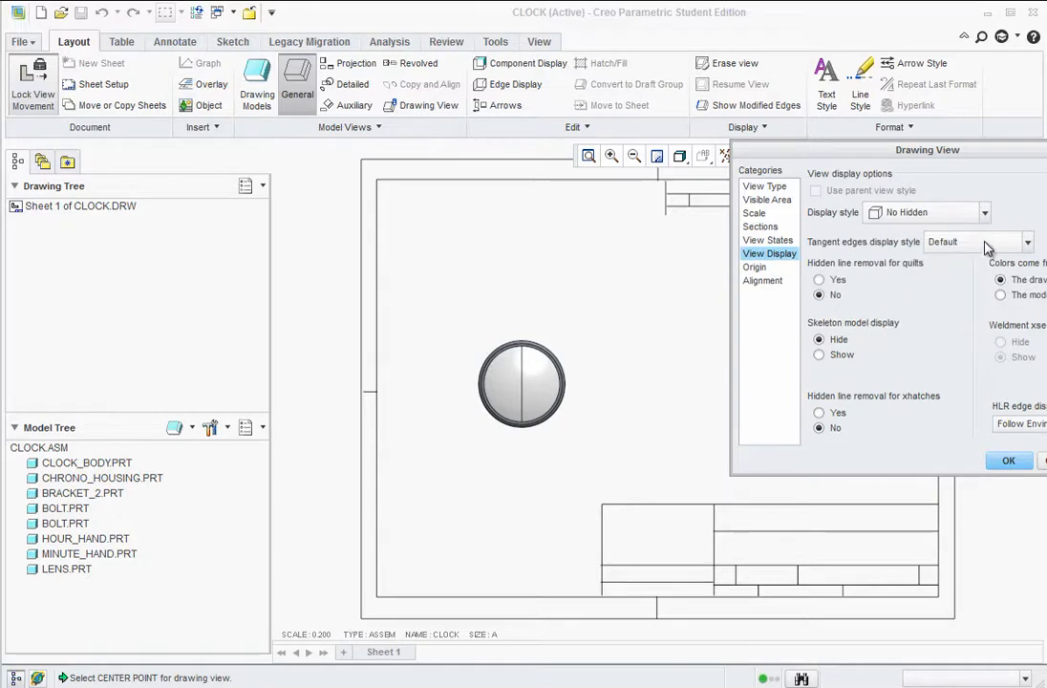
pyautogui.click(974, 241)
pyautogui.click(960, 358)
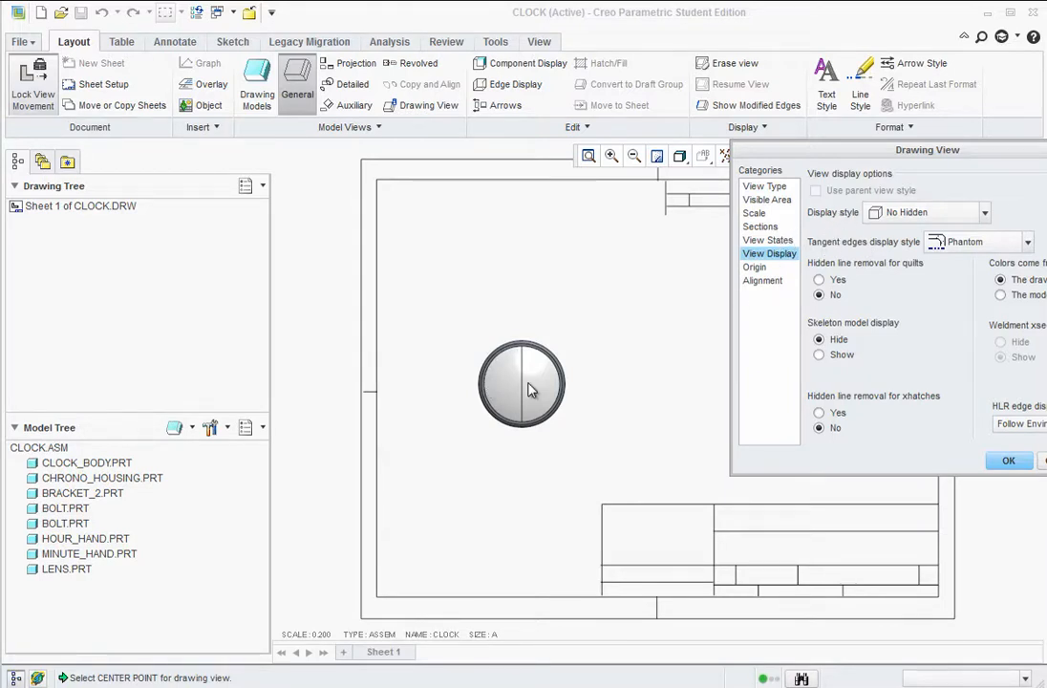
pyautogui.click(757, 213)
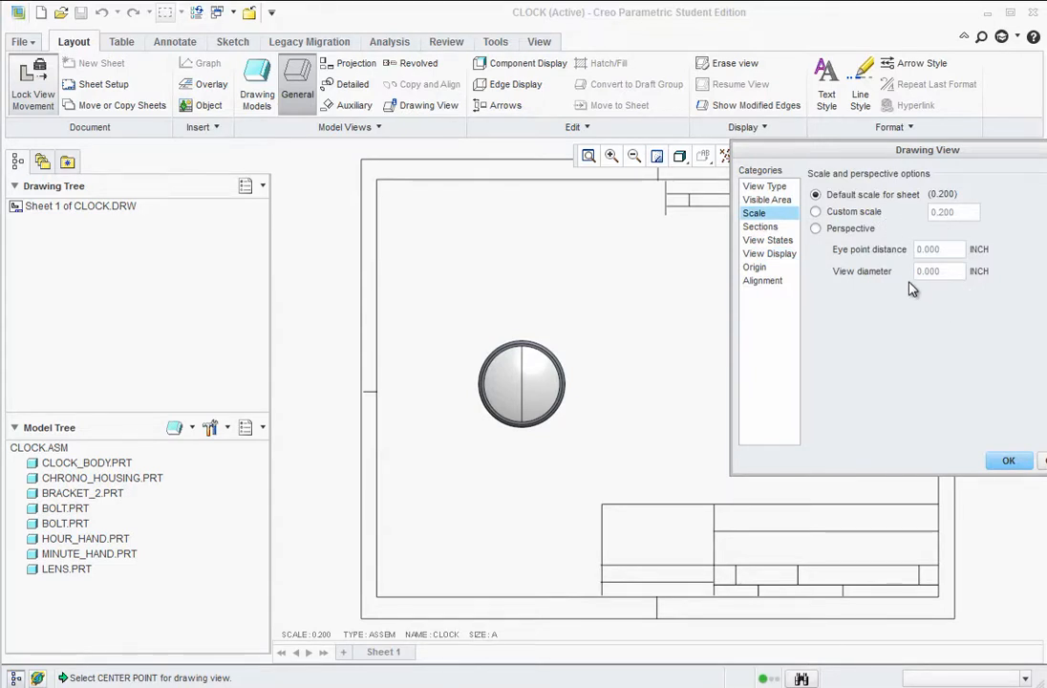
pyautogui.click(1011, 463)
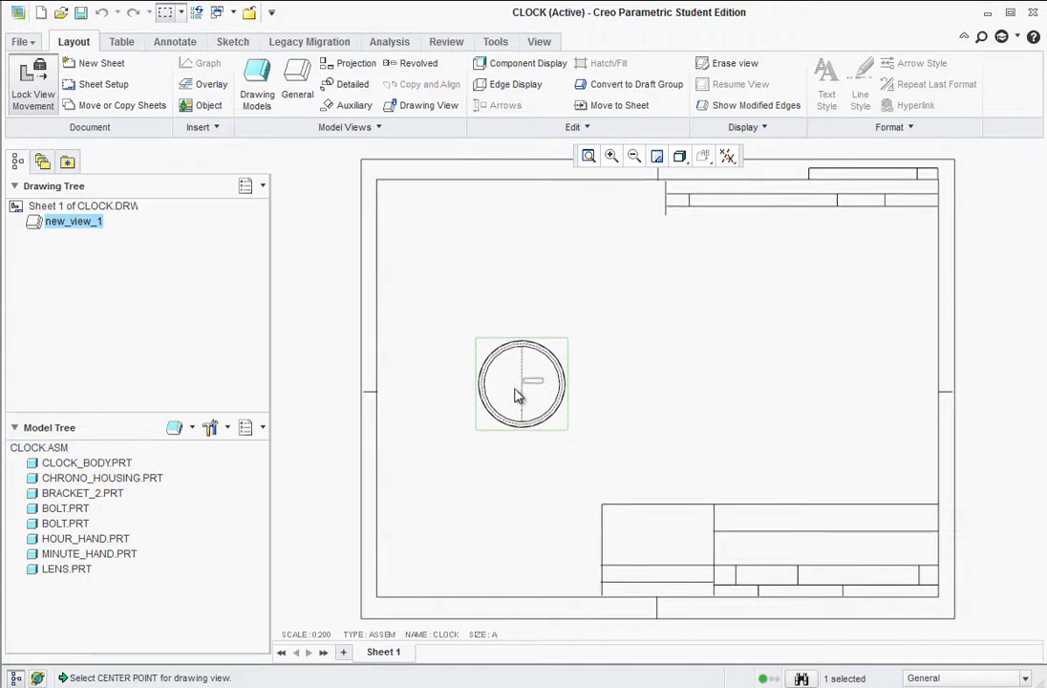
# - Unlock view movement and shift the front view left and slightly down on the sheet
pyautogui.click(535, 363)
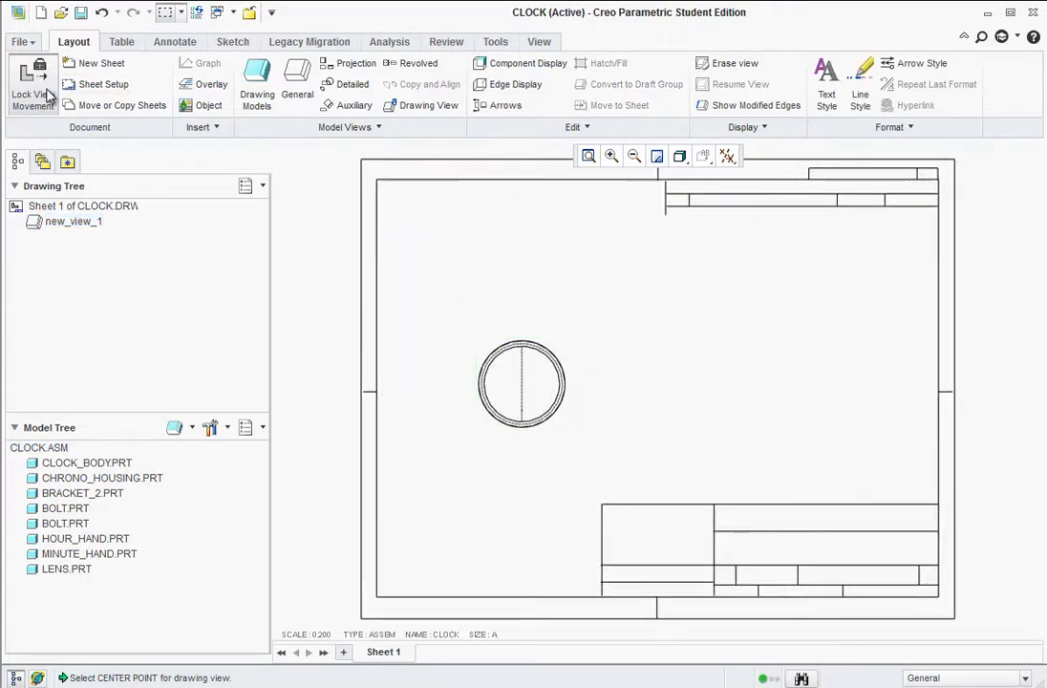
pyautogui.click(527, 382)
pyautogui.moveTo(528, 383)
pyautogui.mouseDown()
pyautogui.moveTo(475, 411)
pyautogui.moveTo(487, 398)
pyautogui.mouseUp()
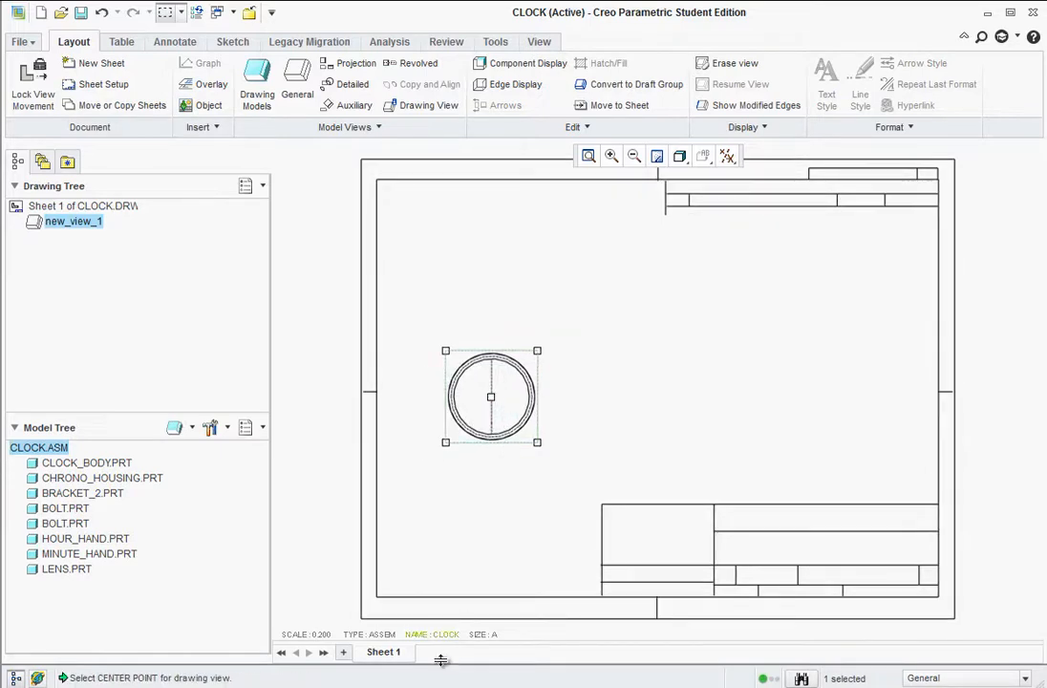
# - Switch to the reference PDF, rotate page 3 counterclockwise, examine the assembly drawing's view layout, and return to the Creo drawing
pyautogui.click(441, 686)
pyautogui.scroll(-10, 522, 485)
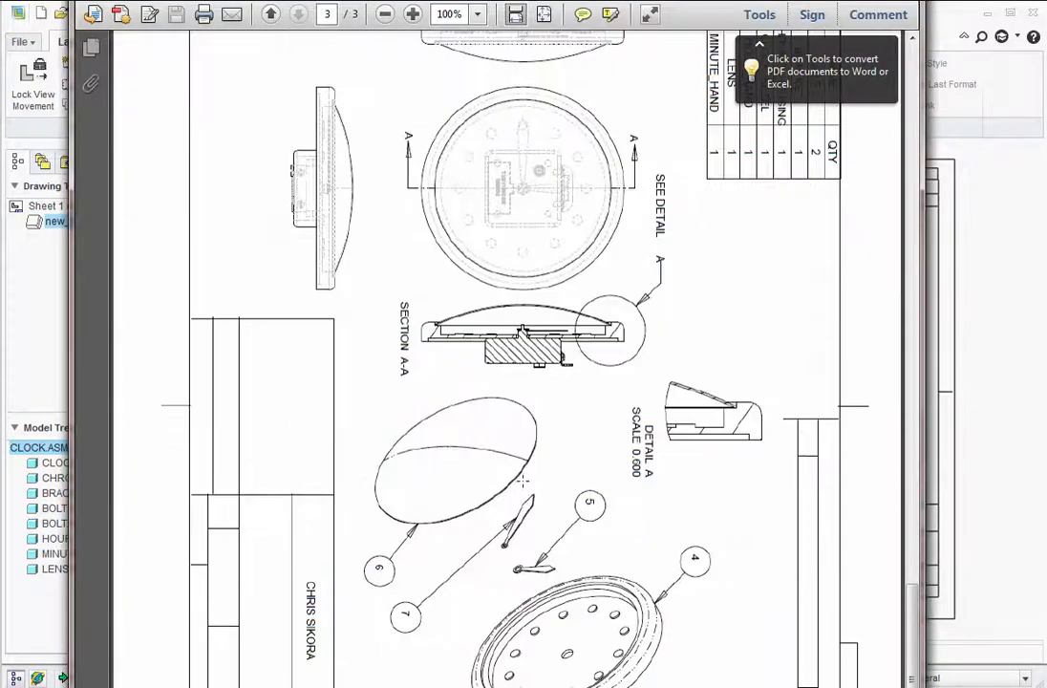
pyautogui.scroll(-3, 522, 481)
pyautogui.hotkey('alt', 'v')
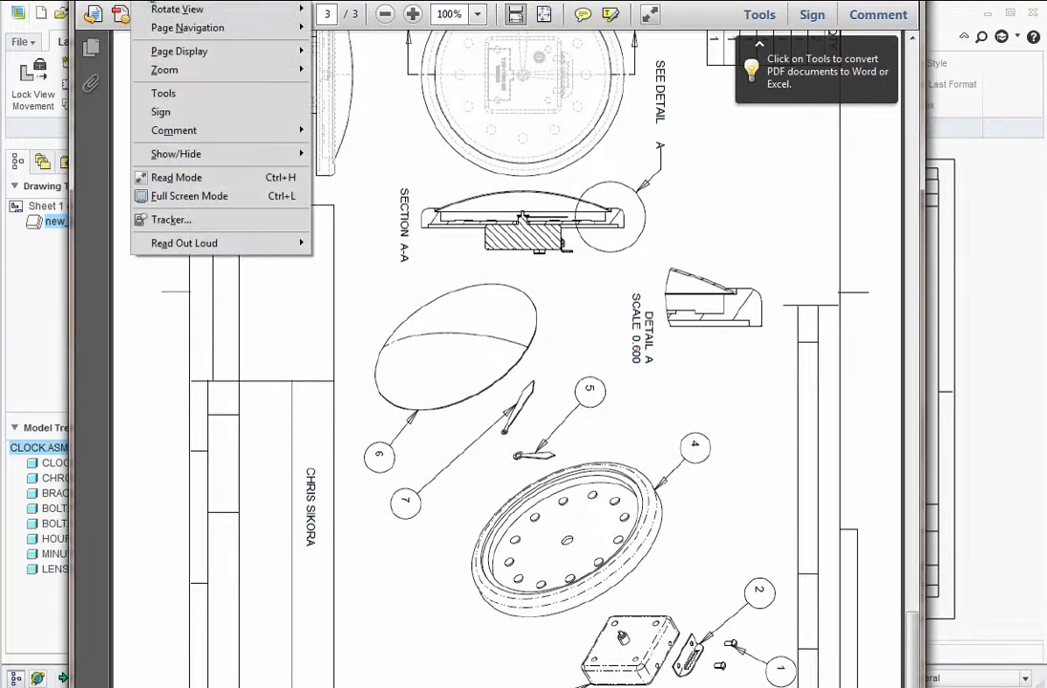
pyautogui.moveTo(239, 14)
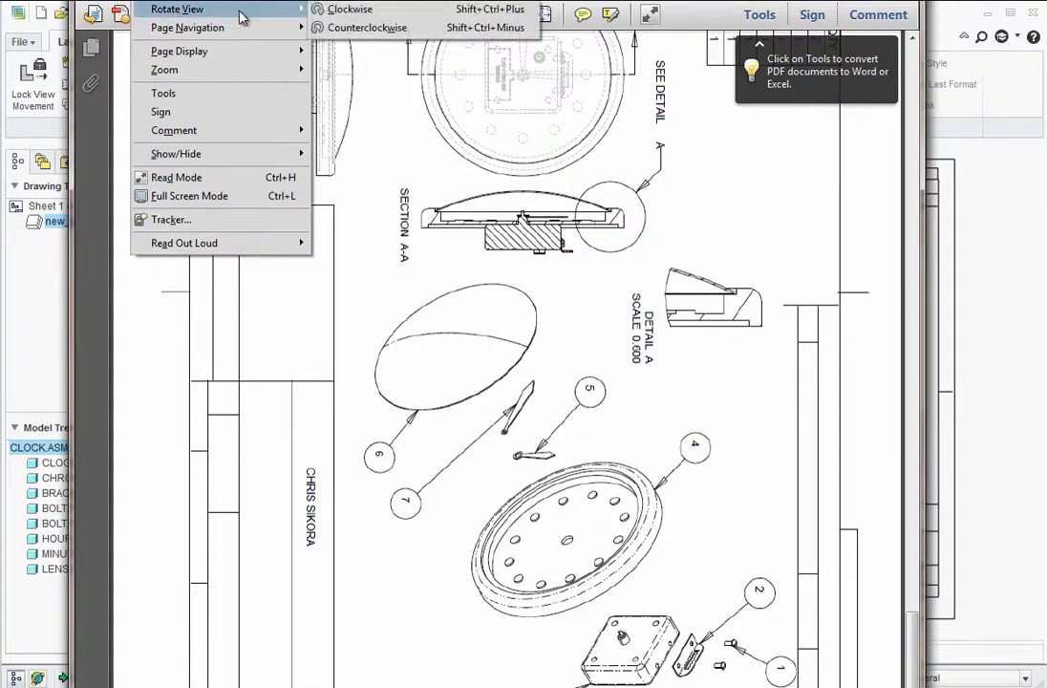
pyautogui.click(329, 27)
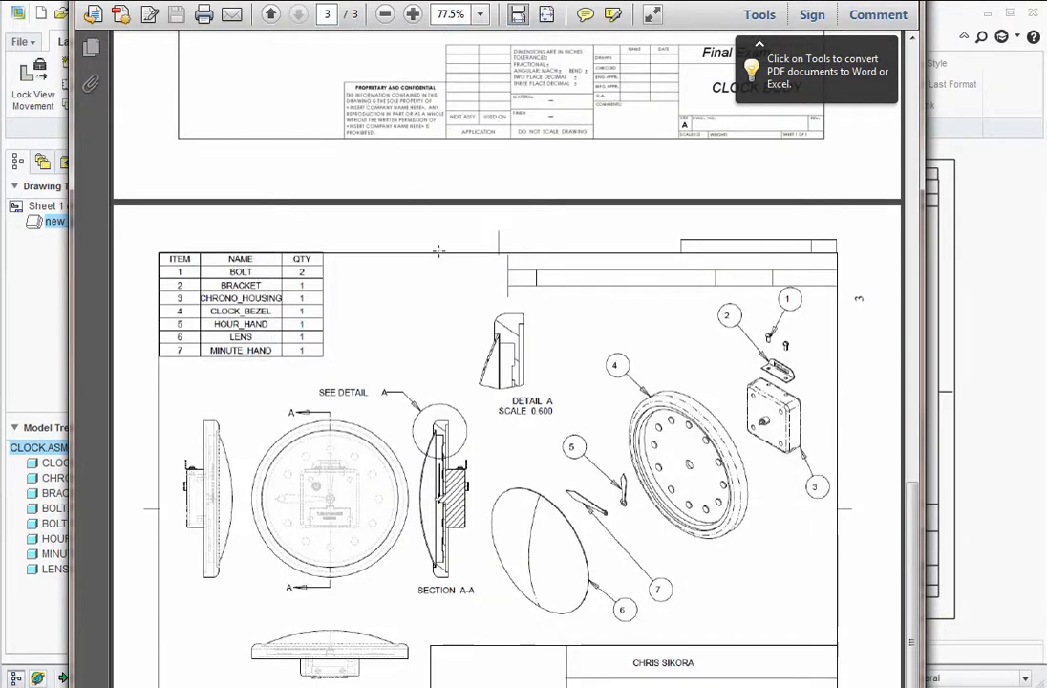
pyautogui.click(439, 250)
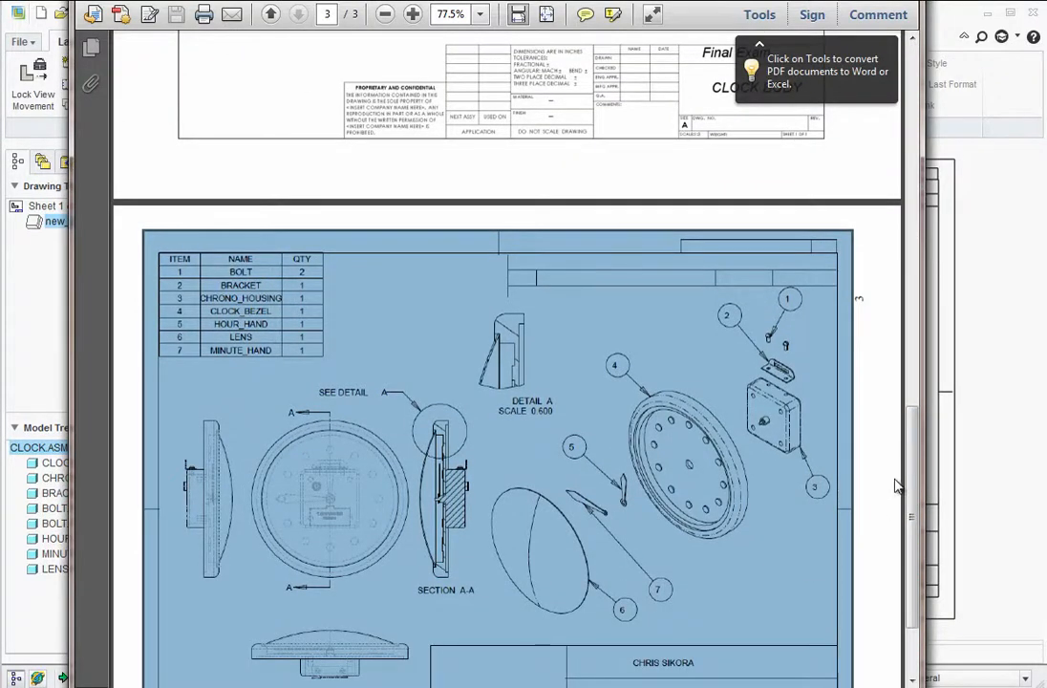
pyautogui.scroll(-3, 898, 485)
pyautogui.click(848, 413)
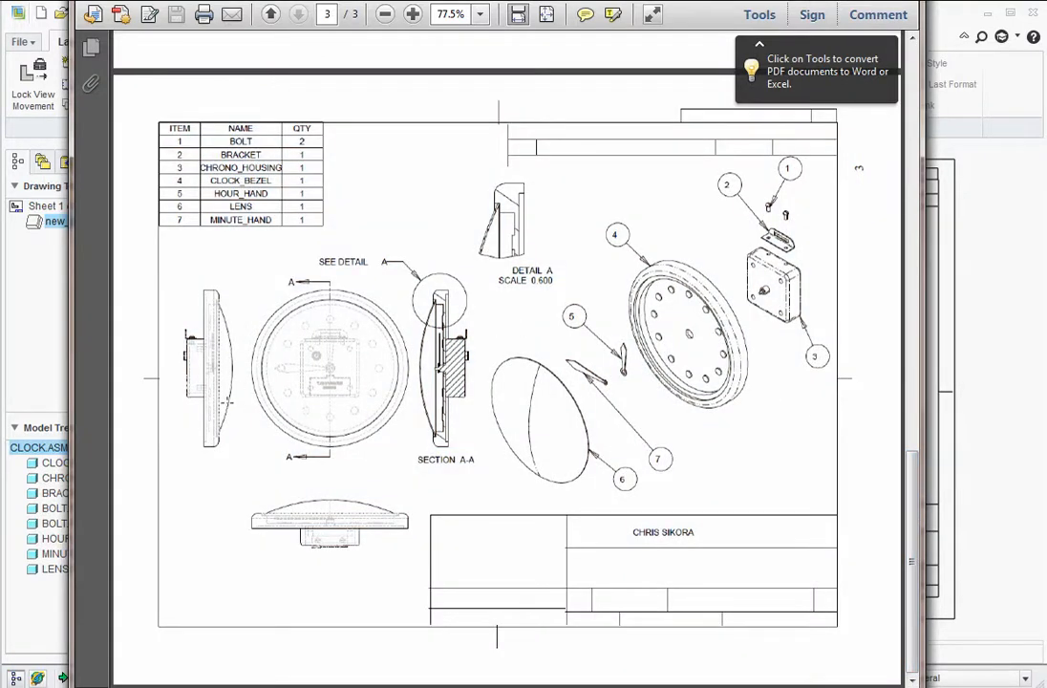
pyautogui.click(981, 453)
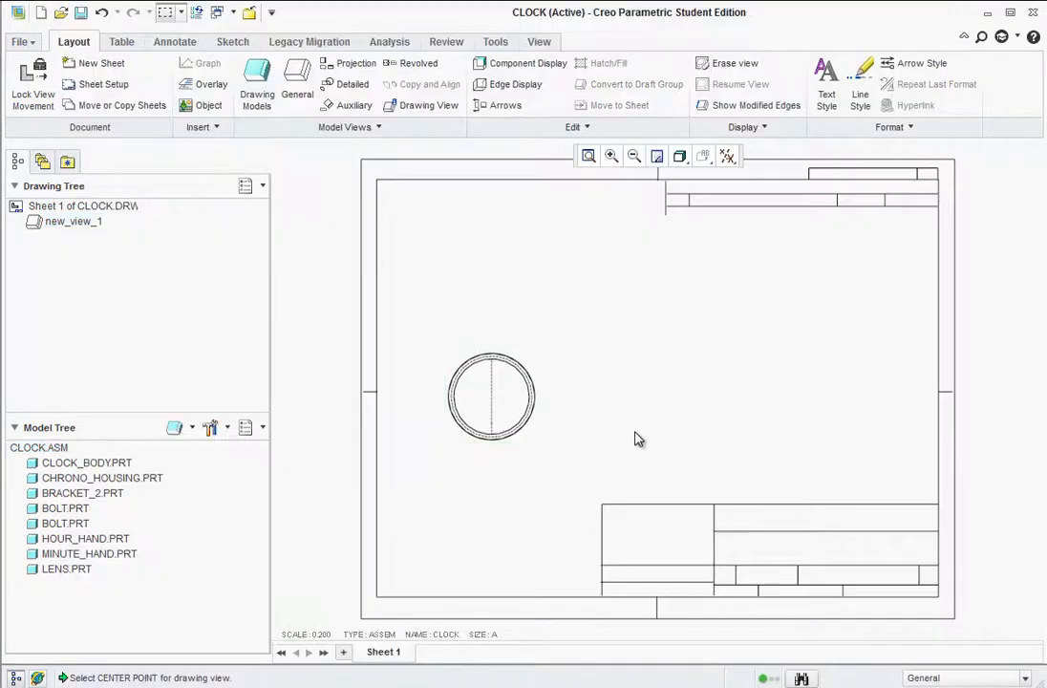
# - Add a projected view to the left of the front view
pyautogui.click(513, 418)
pyautogui.click(332, 63)
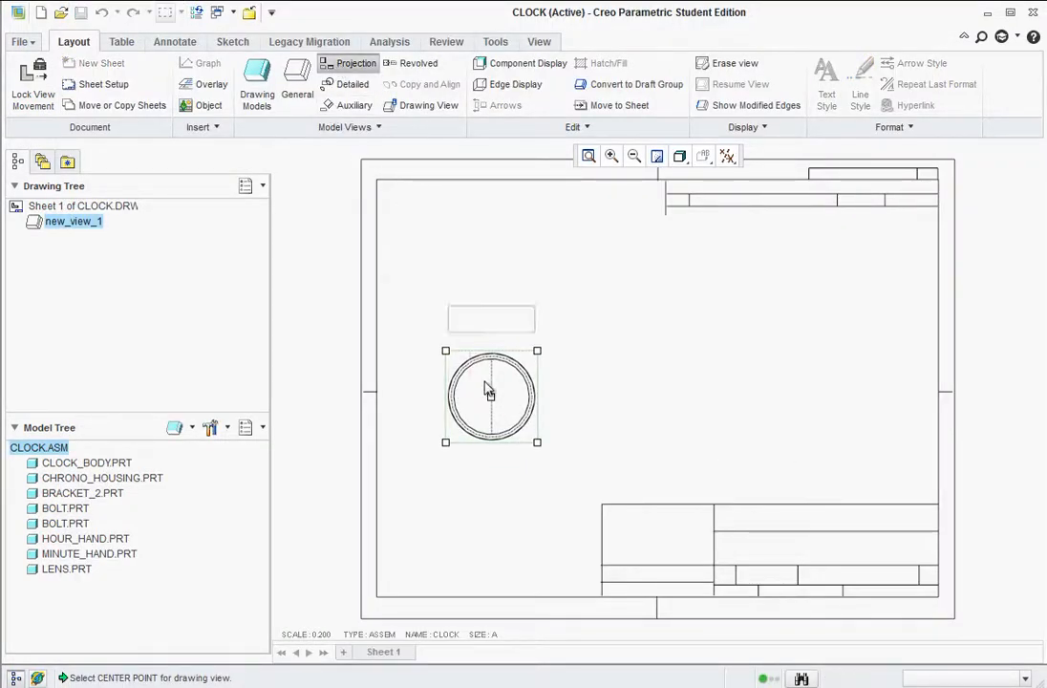
pyautogui.click(411, 395)
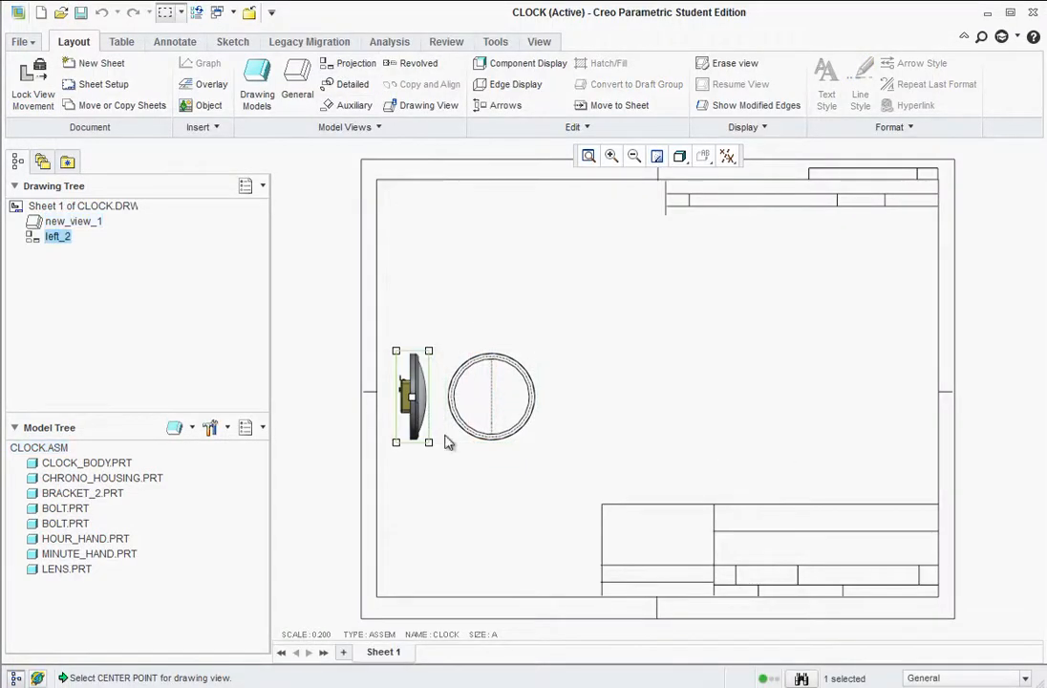
# - Add a projected view directly below the front view
pyautogui.click(508, 405)
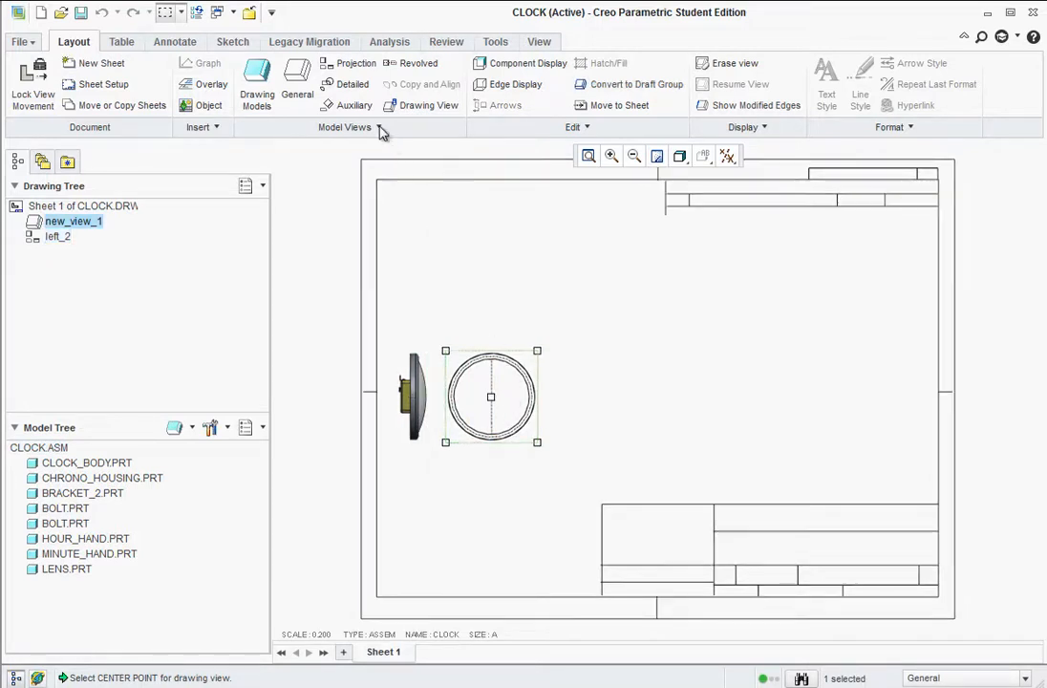
pyautogui.click(356, 63)
pyautogui.click(491, 483)
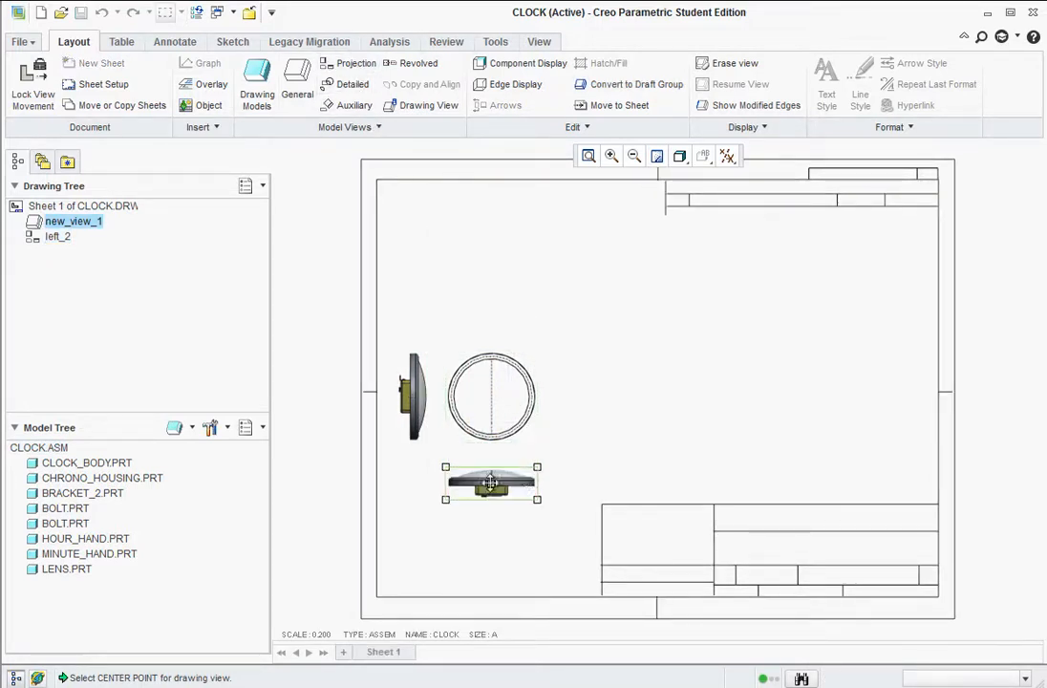
pyautogui.click(405, 239)
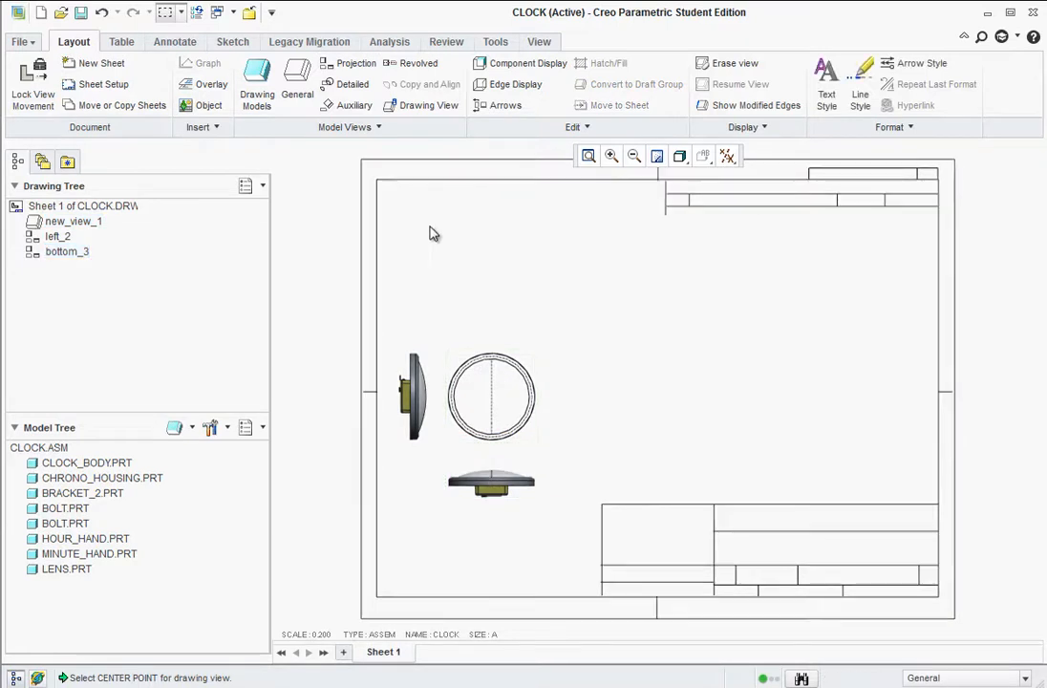
# - Add another projected view to the right of the front view, using the front view as its parent
pyautogui.click(356, 63)
pyautogui.click(496, 401)
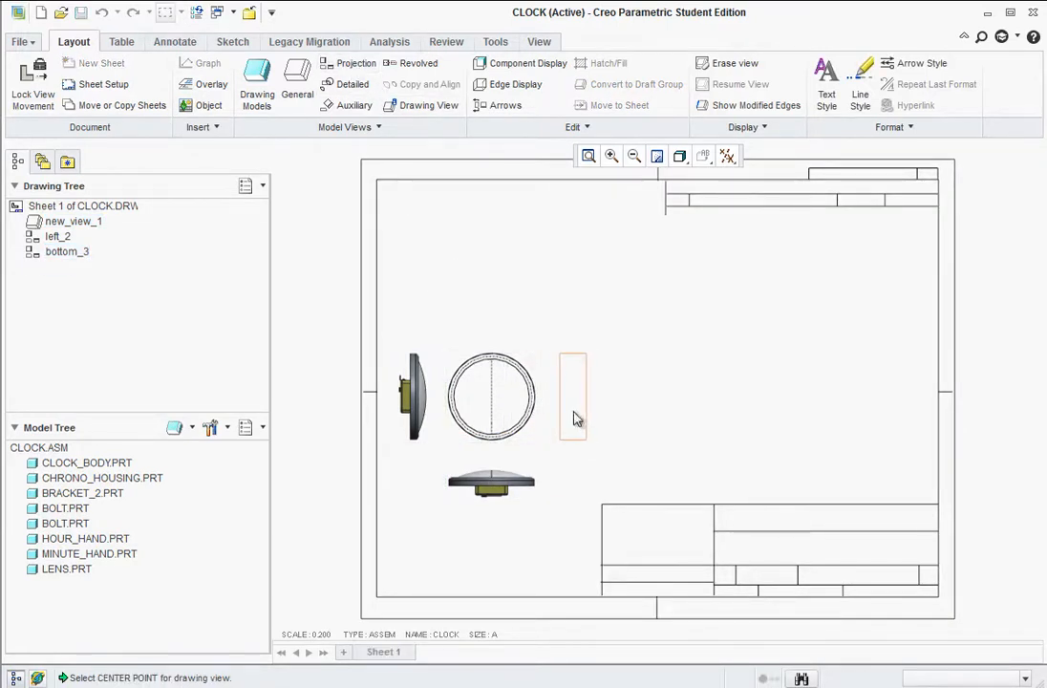
pyautogui.click(575, 420)
pyautogui.click(630, 394)
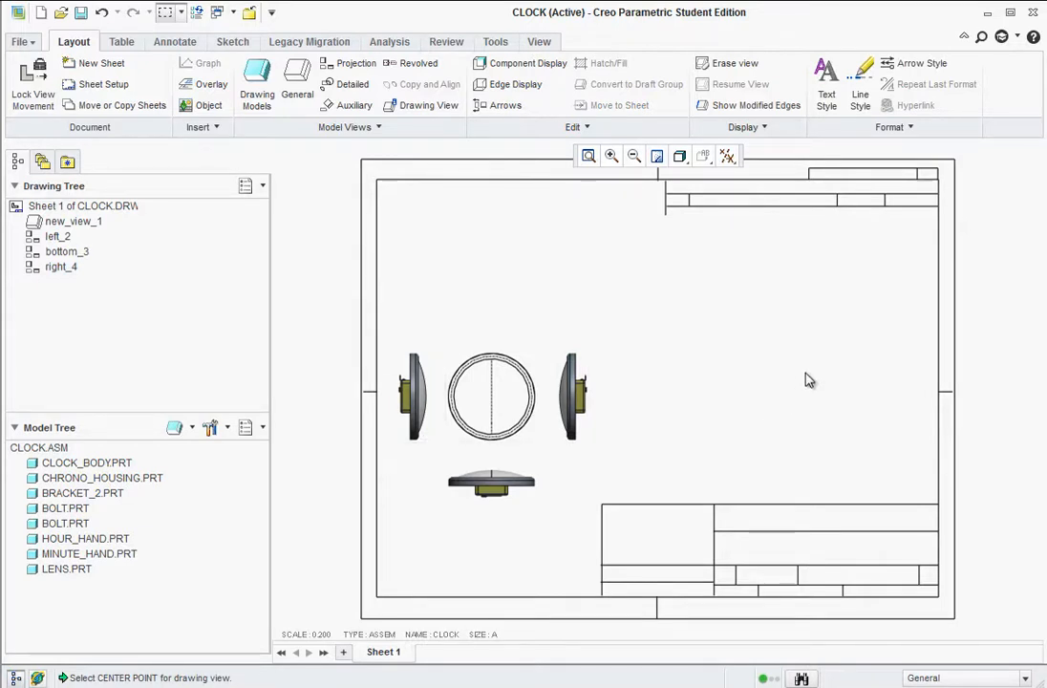
# - Place a general view in the open area at the sheet's right side and enable exploded components using the Default explode state
pyautogui.click(297, 86)
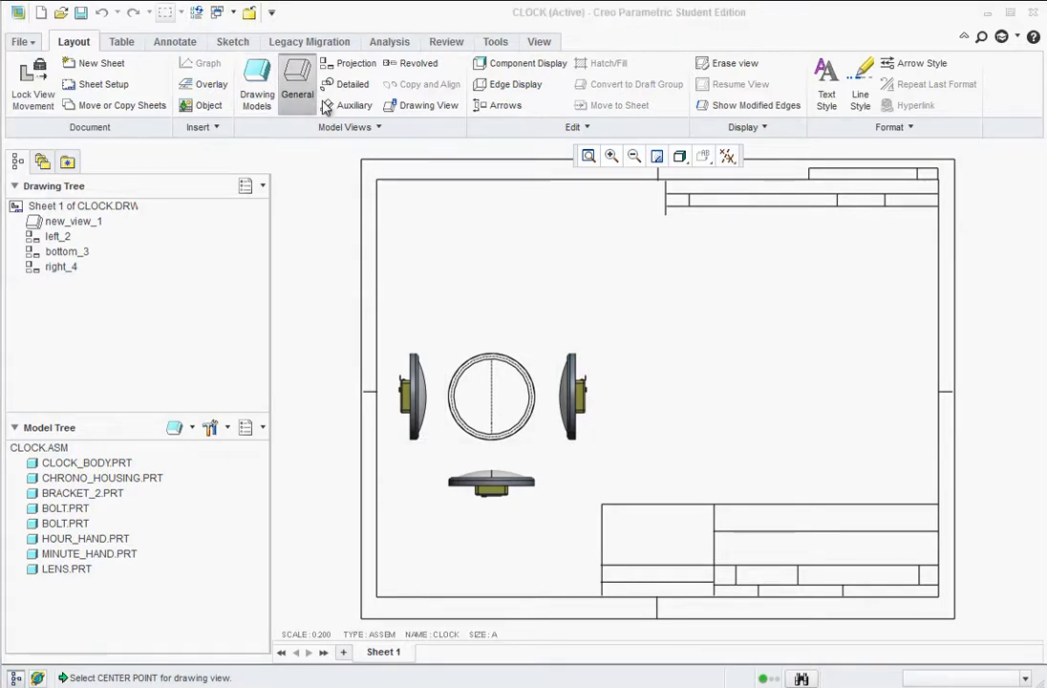
pyautogui.click(325, 452)
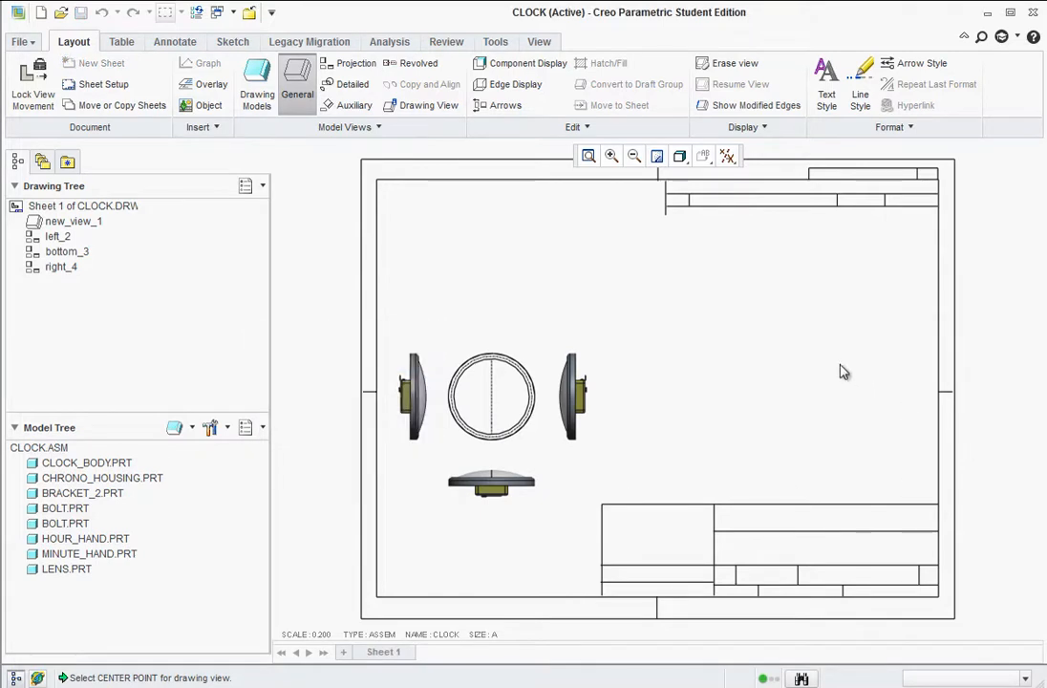
pyautogui.click(843, 372)
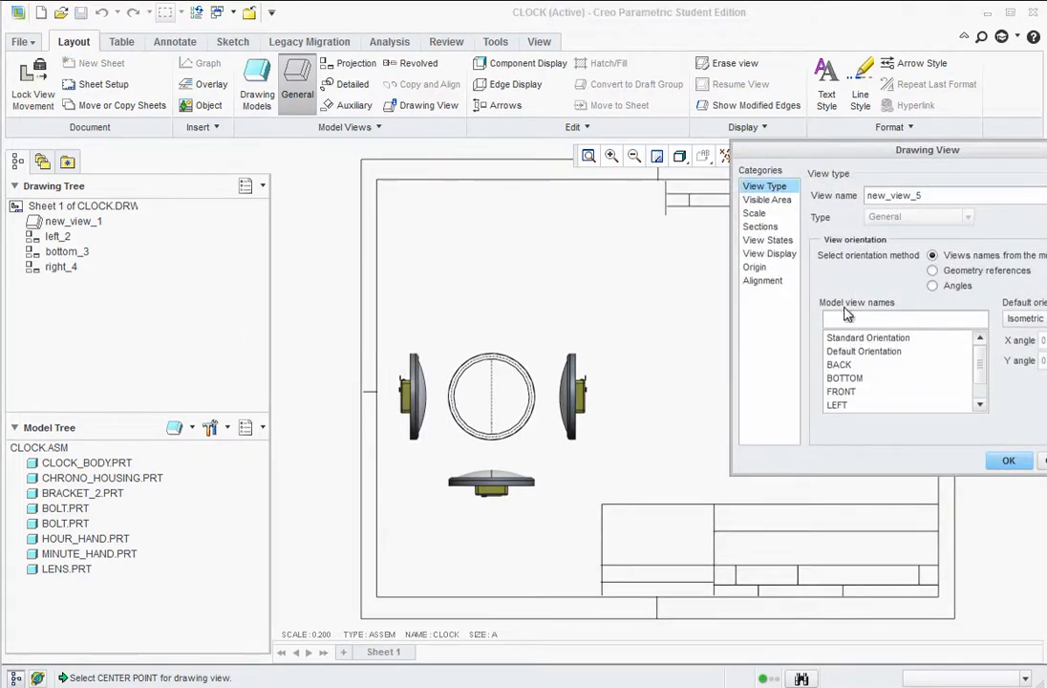
pyautogui.click(767, 240)
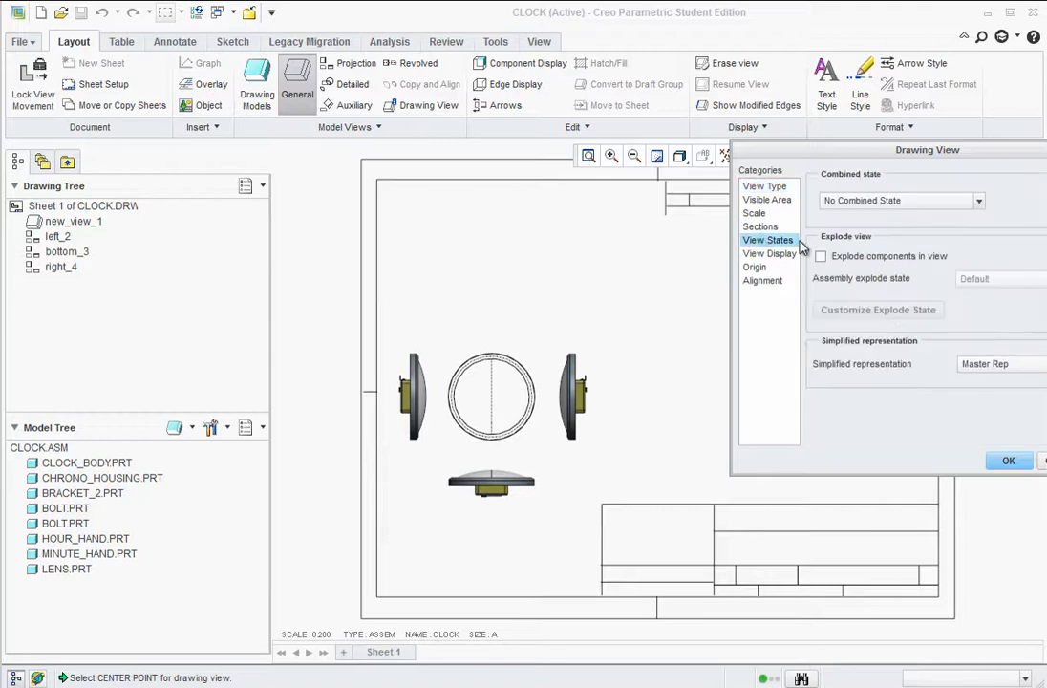
pyautogui.click(822, 257)
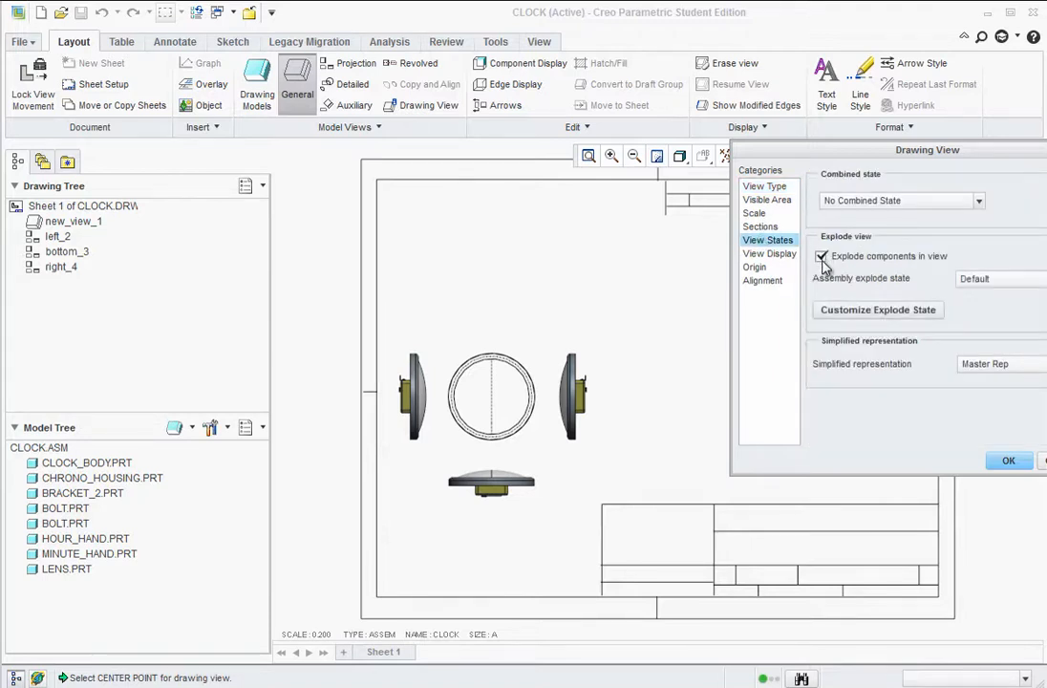
# - Set the exploded view's display style to No Hidden and its tangent edges to Phantom, and accept
pyautogui.click(770, 254)
pyautogui.click(312, 420)
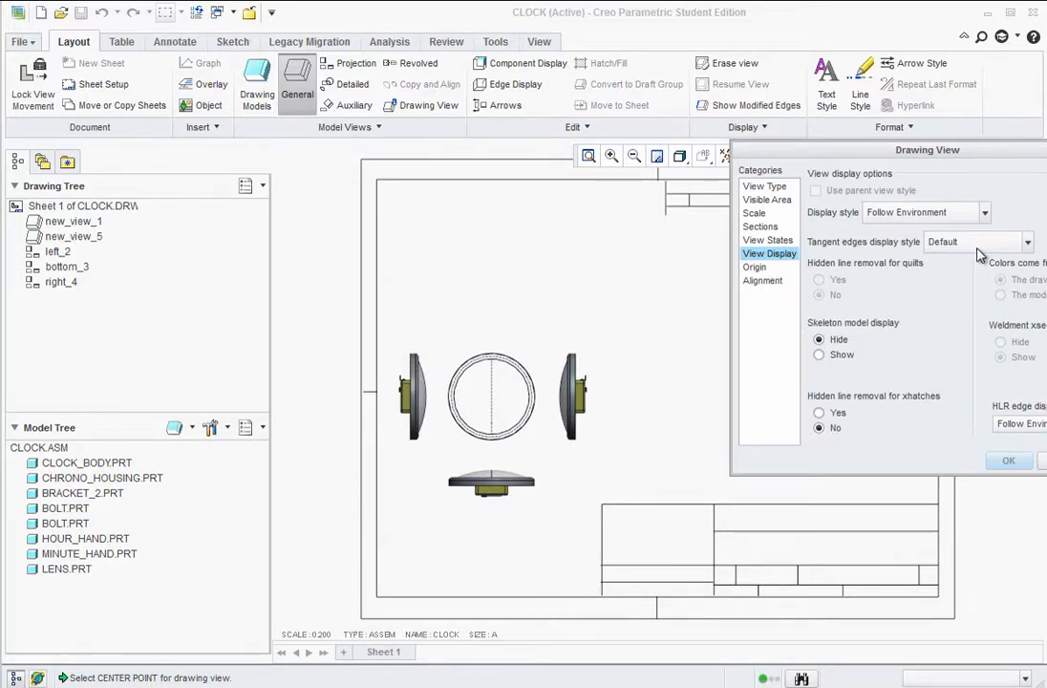
pyautogui.click(970, 215)
pyautogui.click(884, 291)
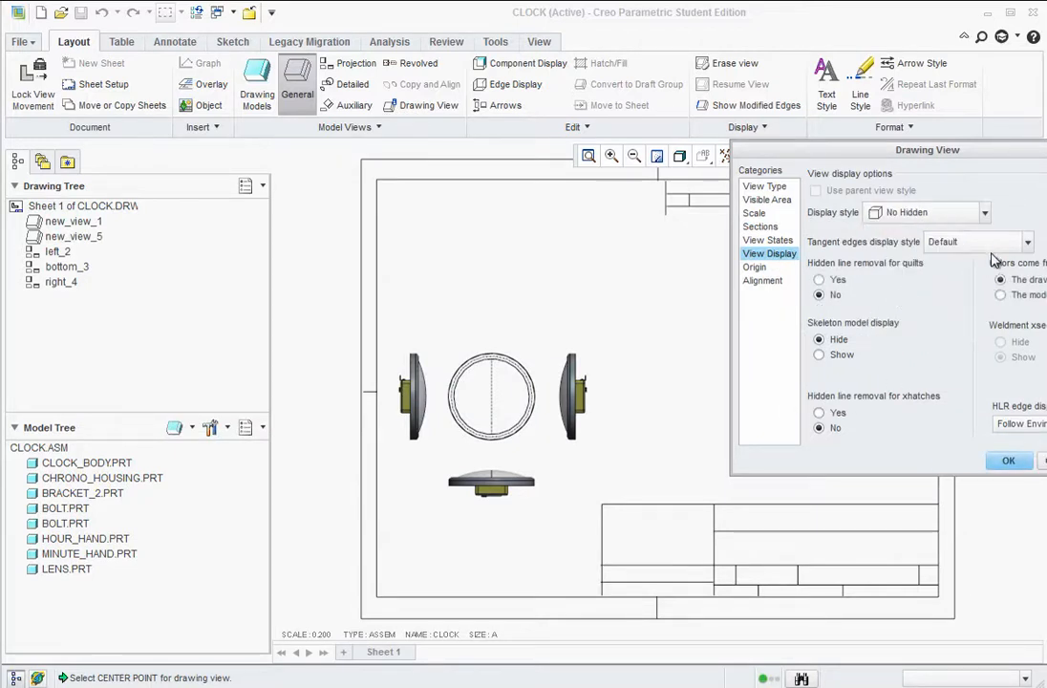
pyautogui.click(1006, 243)
pyautogui.click(960, 355)
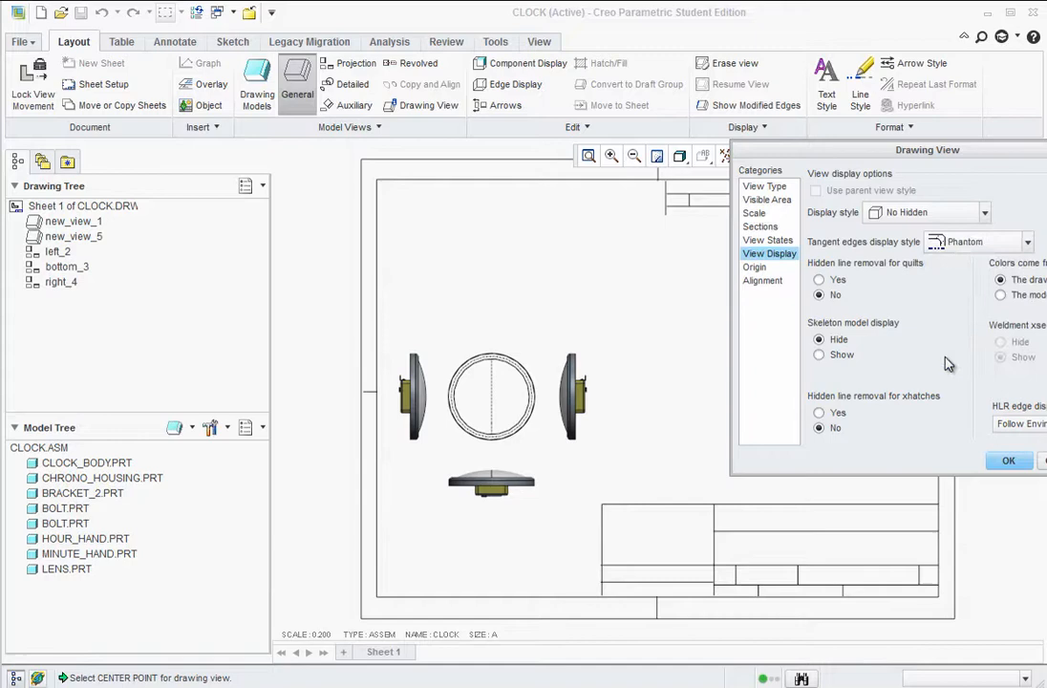
pyautogui.click(1010, 462)
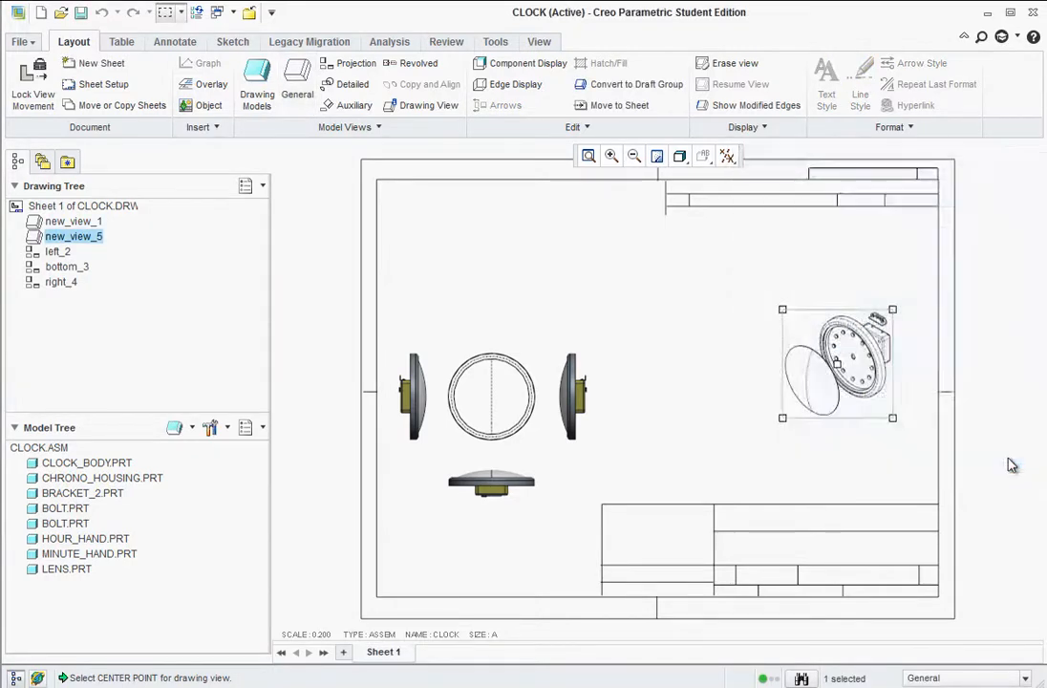
pyautogui.doubleClick(838, 418)
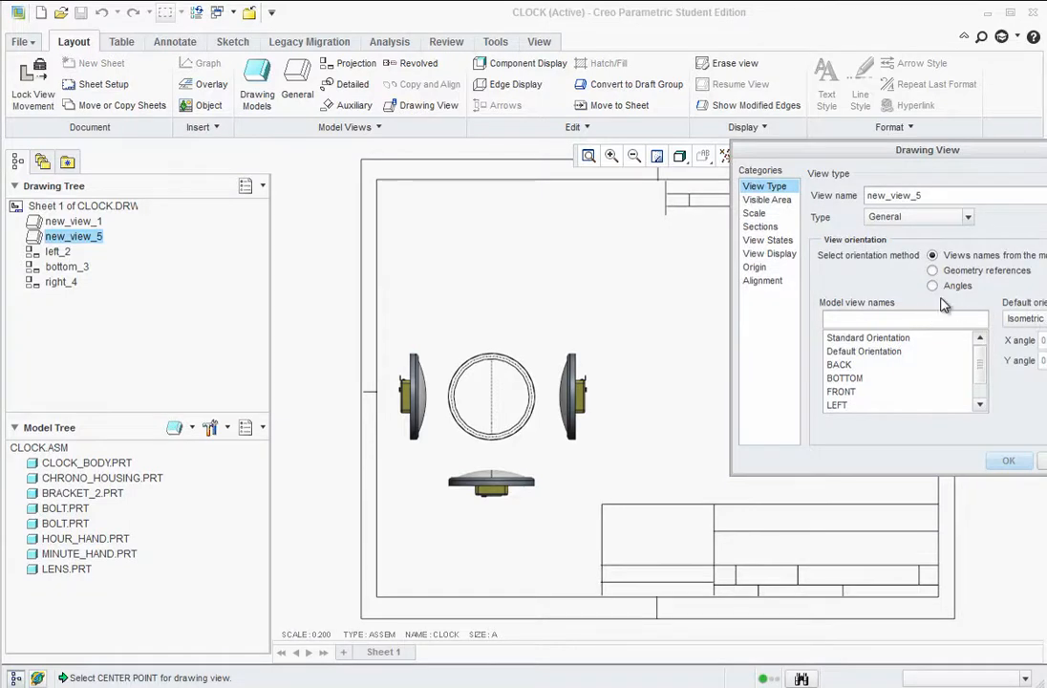
pyautogui.click(767, 241)
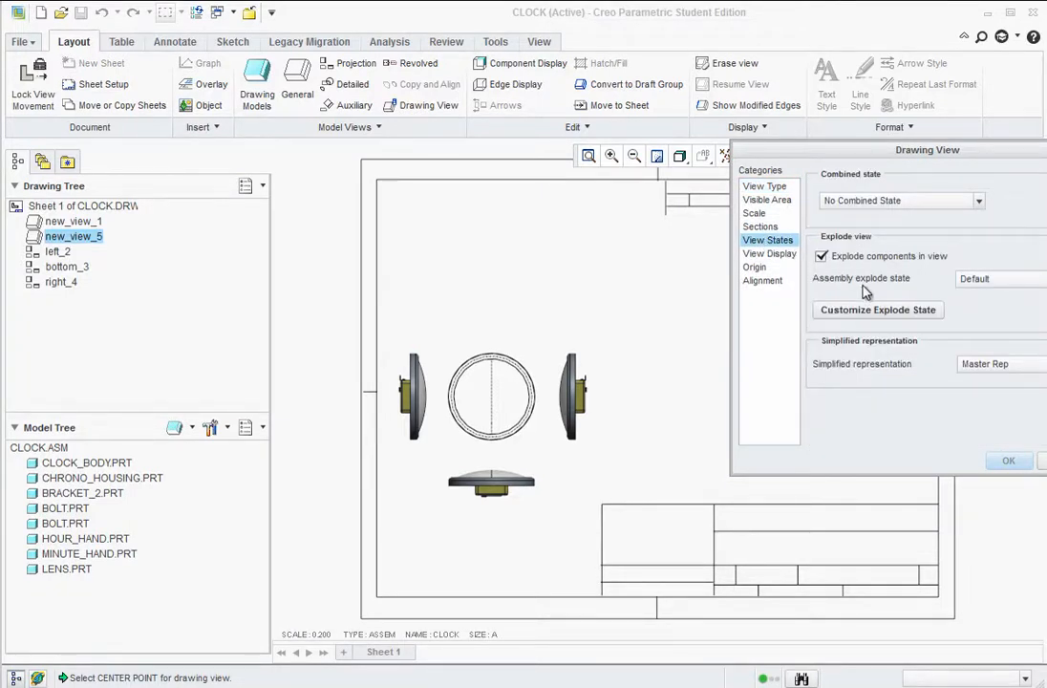
pyautogui.click(869, 311)
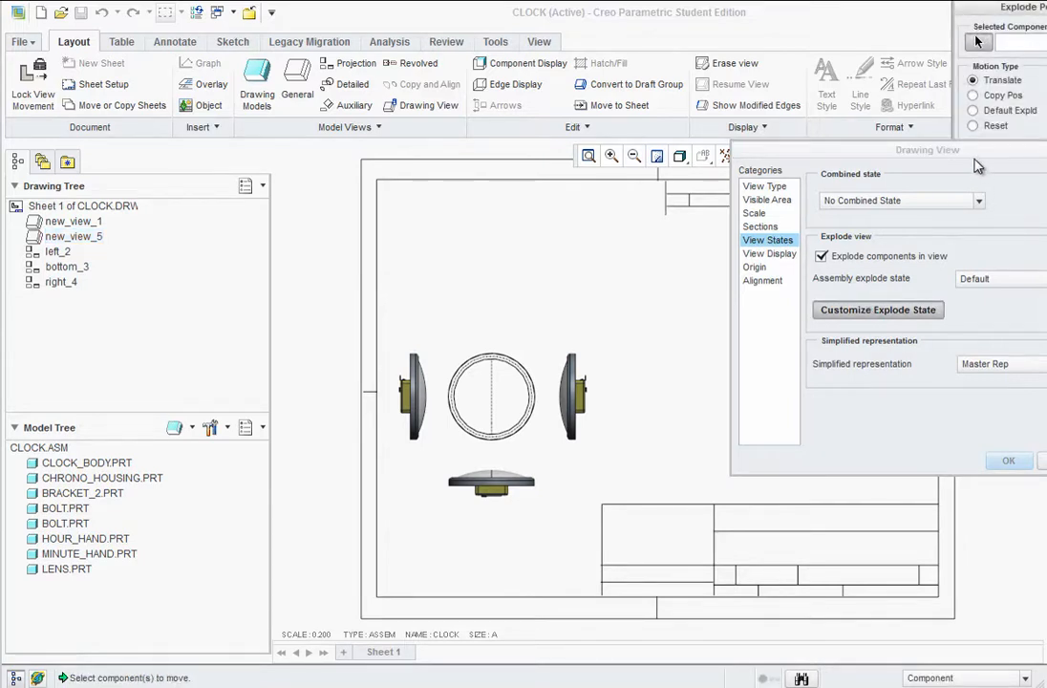
pyautogui.click(976, 41)
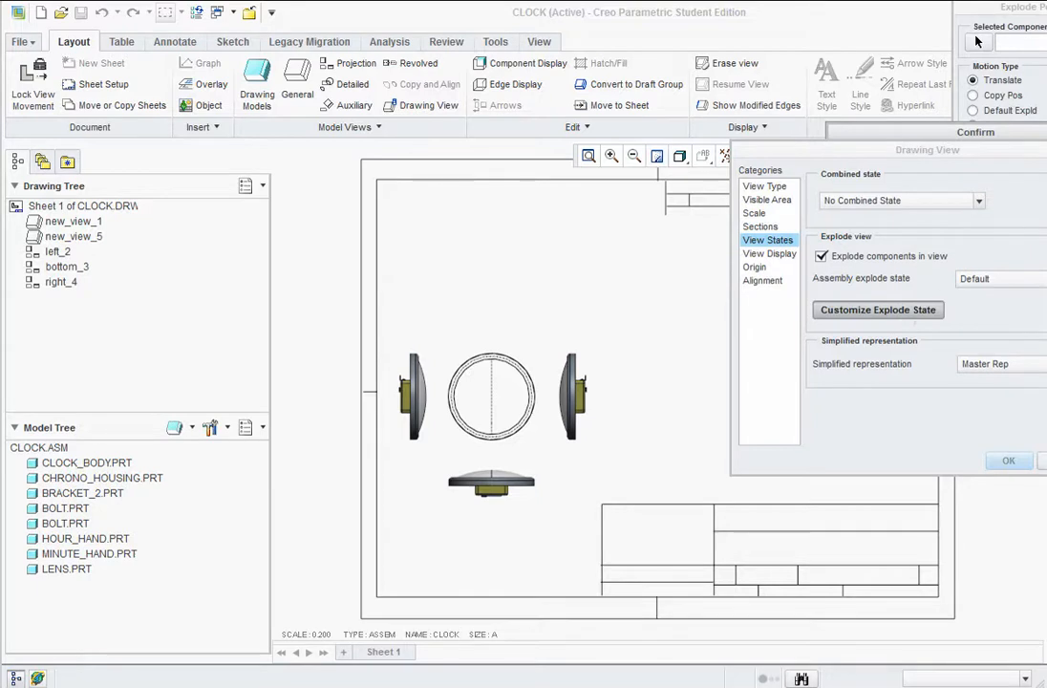
pyautogui.moveTo(1023, 6); pyautogui.dragTo(573, 53)
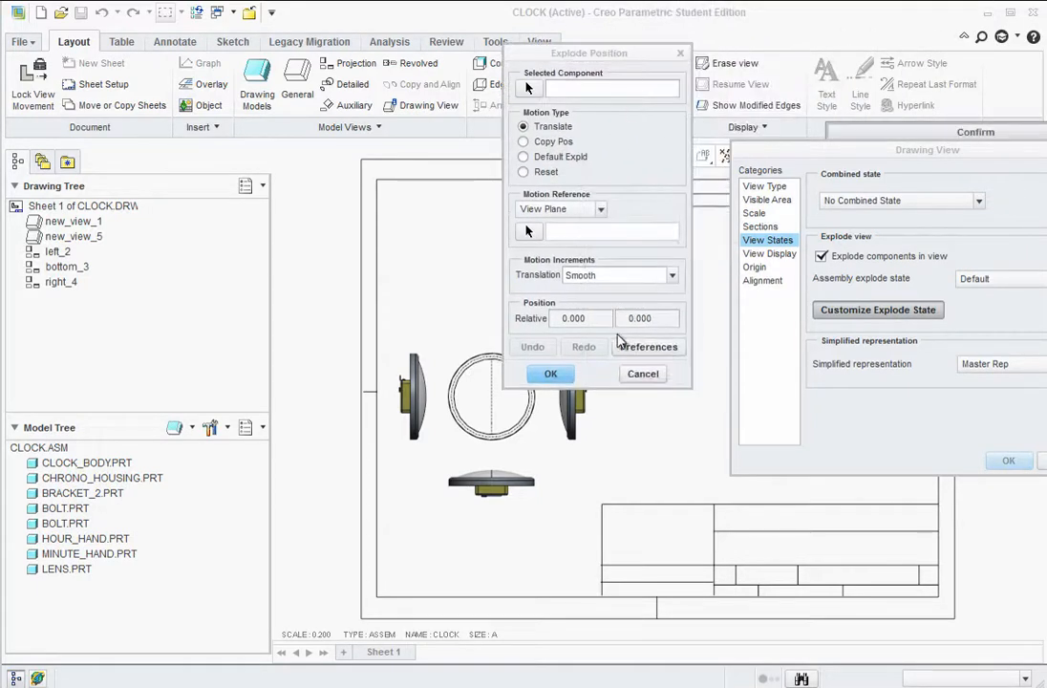
pyautogui.click(562, 378)
pyautogui.click(642, 378)
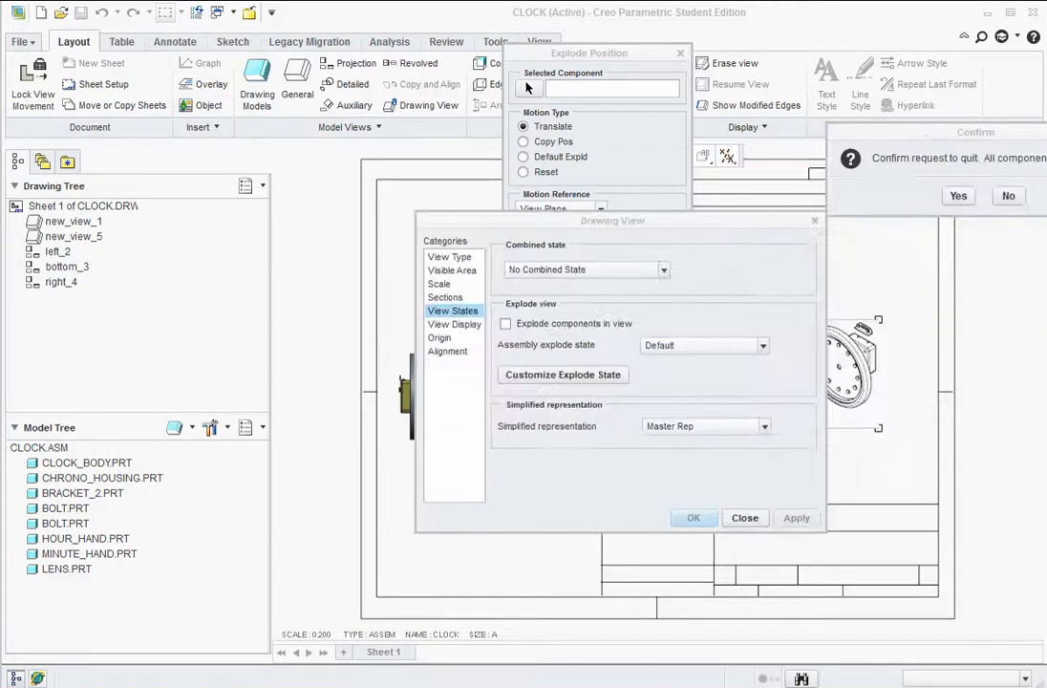
pyautogui.click(959, 197)
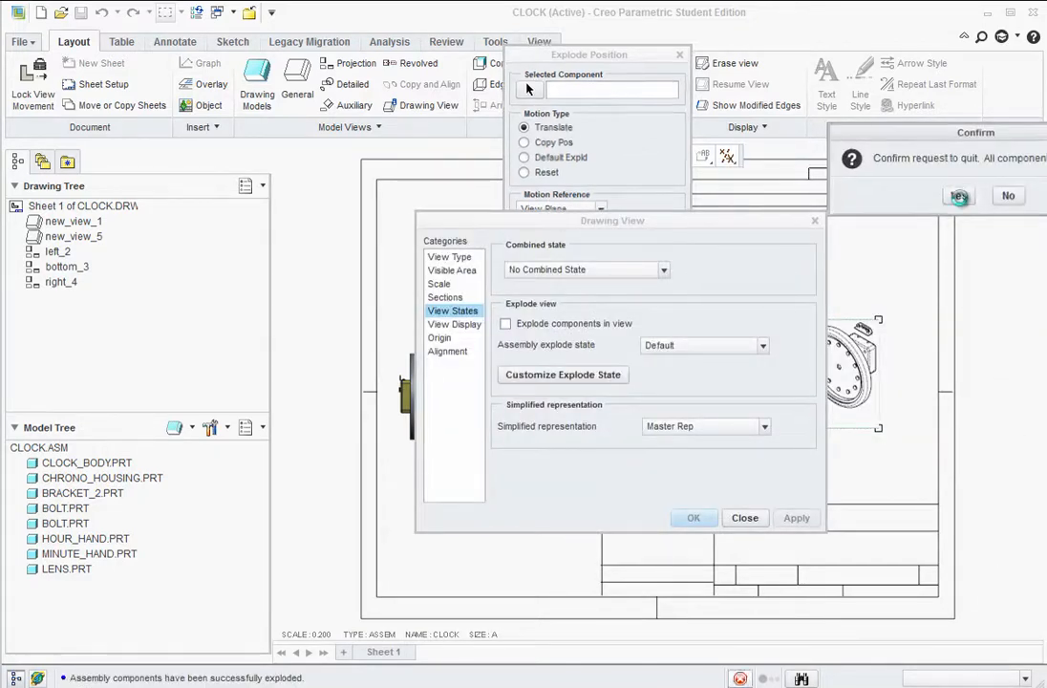
pyautogui.click(737, 304)
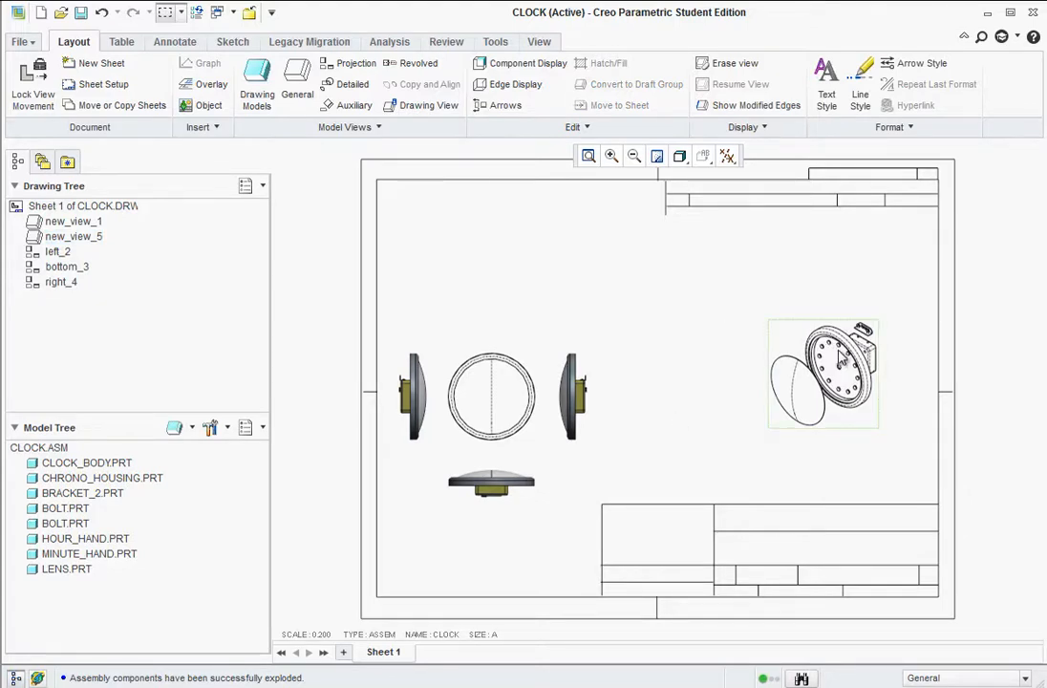
# - Set the display style of all three projected views to No Hidden with Phantom tangent edges, and accept
pyautogui.scroll(1, 466, 463)
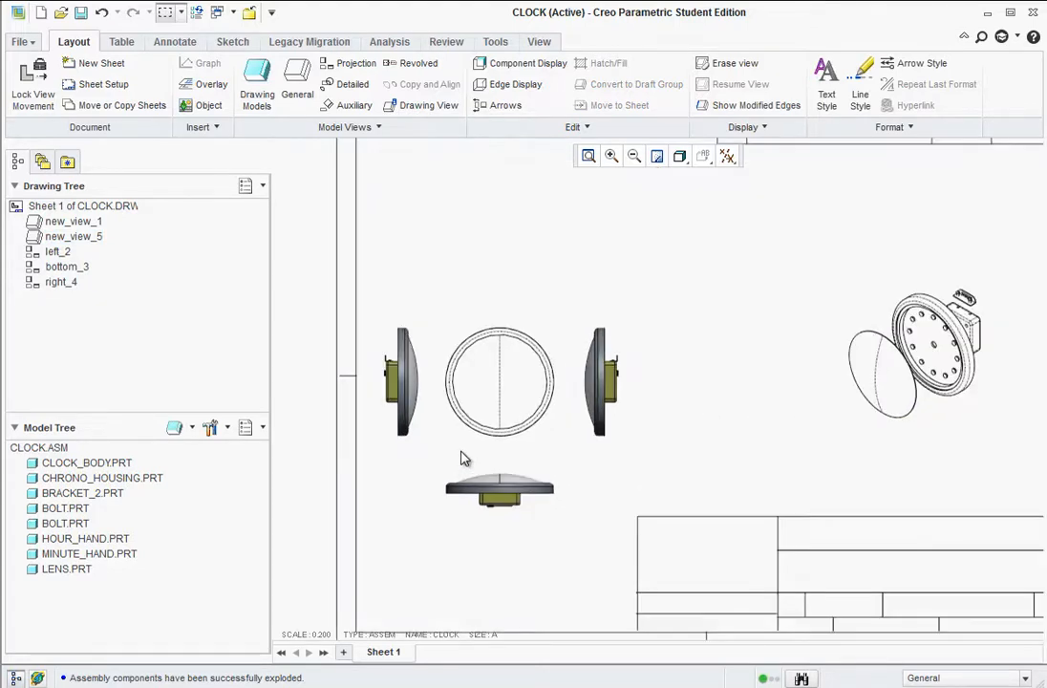
pyautogui.scroll(3, 464, 457)
pyautogui.scroll(-2, 464, 438)
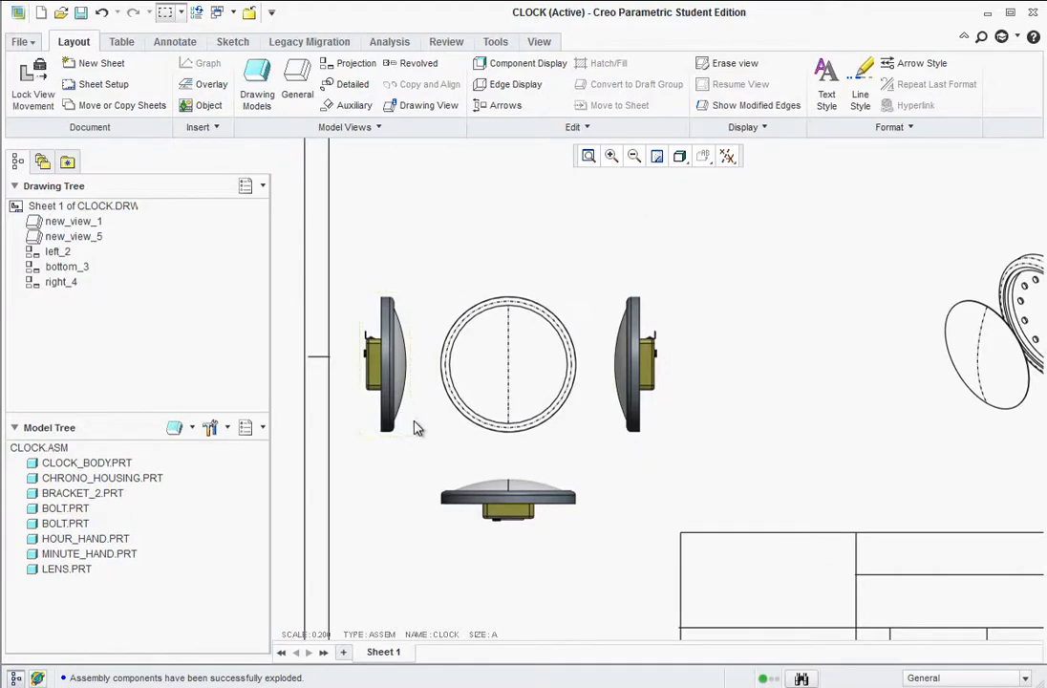
pyautogui.click(412, 426)
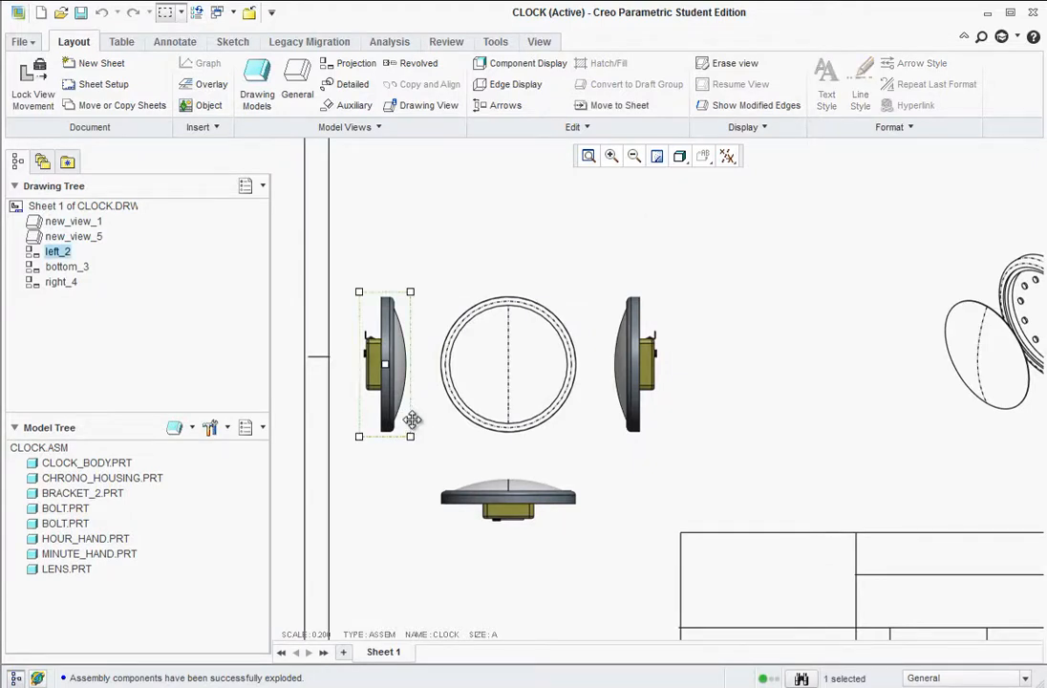
pyautogui.keyDown('ctrl'); pyautogui.click(539, 525); pyautogui.keyUp('ctrl')
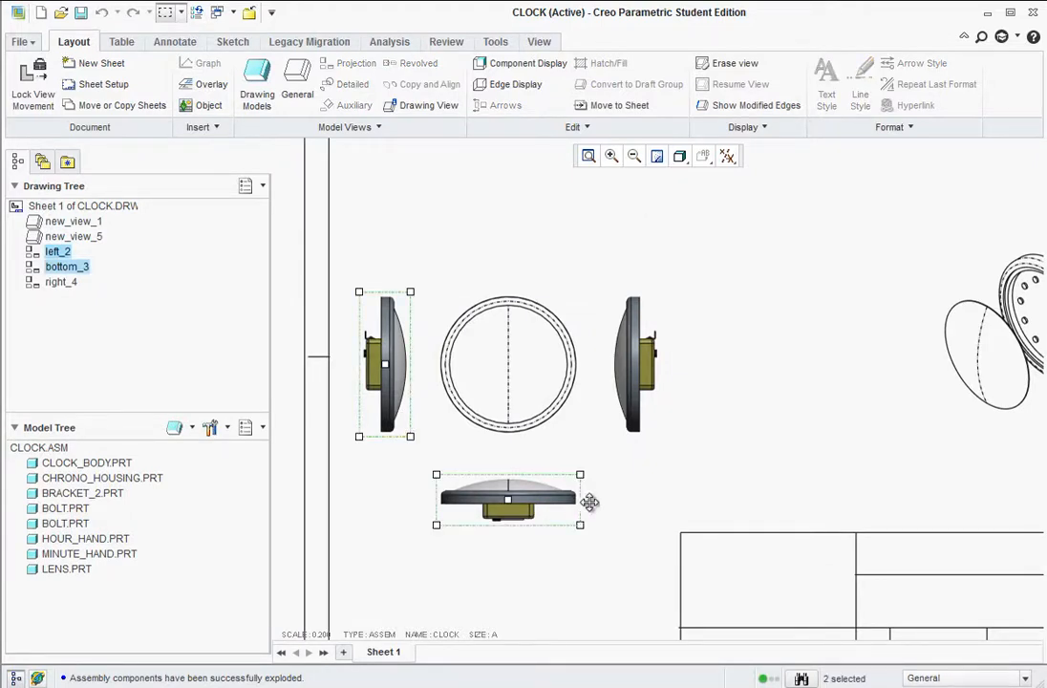
pyautogui.keyDown('ctrl'); pyautogui.click(659, 426); pyautogui.keyUp('ctrl')
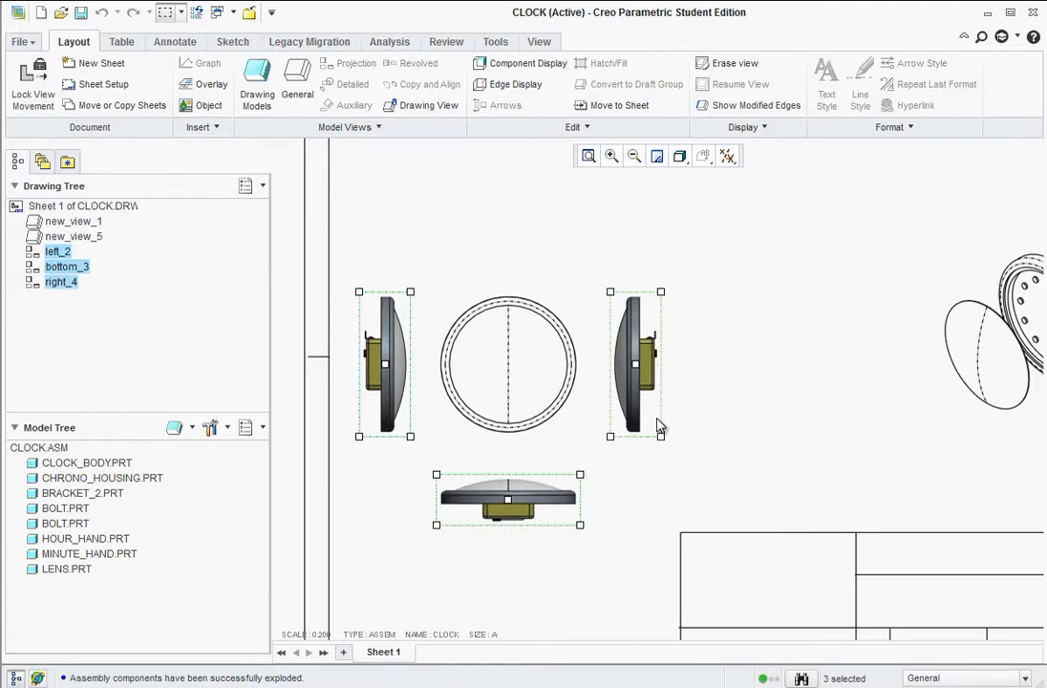
pyautogui.rightClick(659, 426)
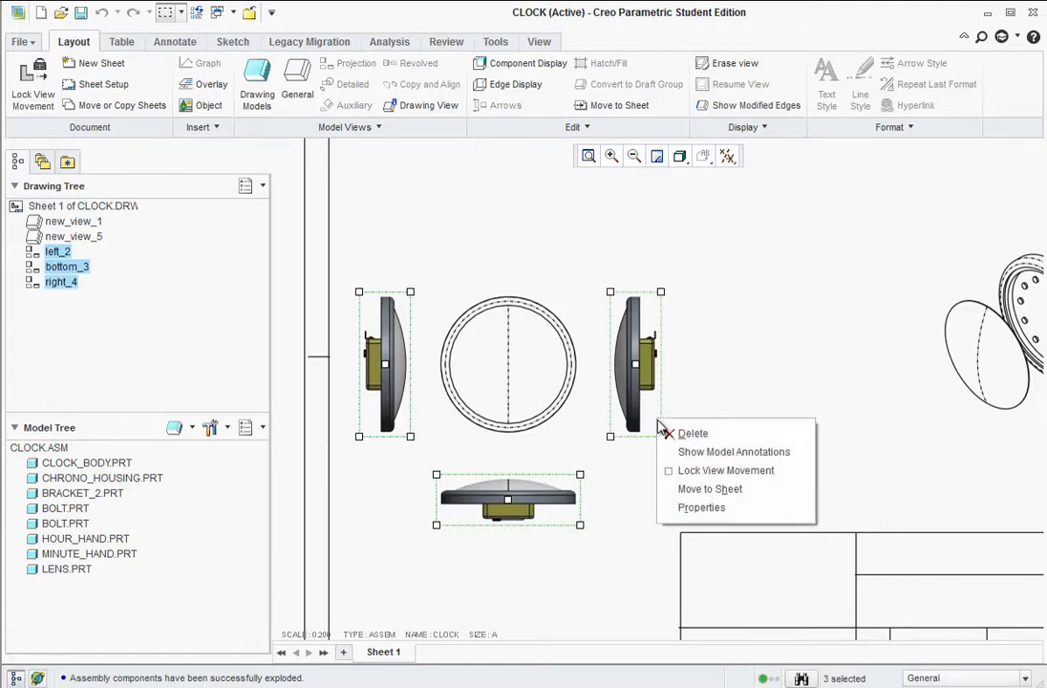
pyautogui.click(694, 508)
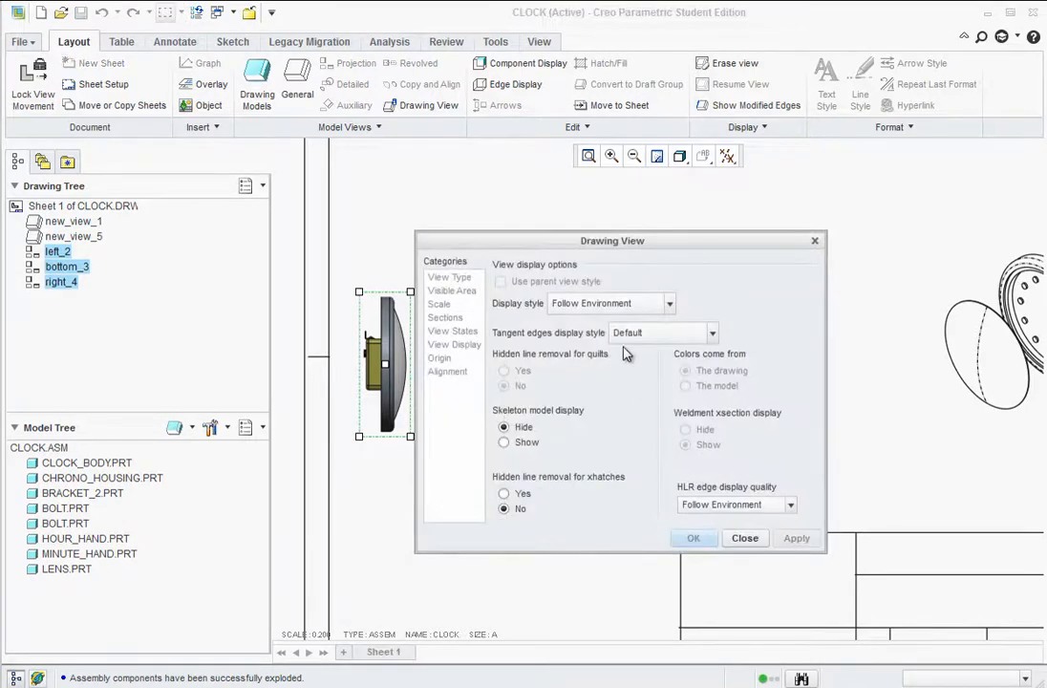
pyautogui.click(672, 305)
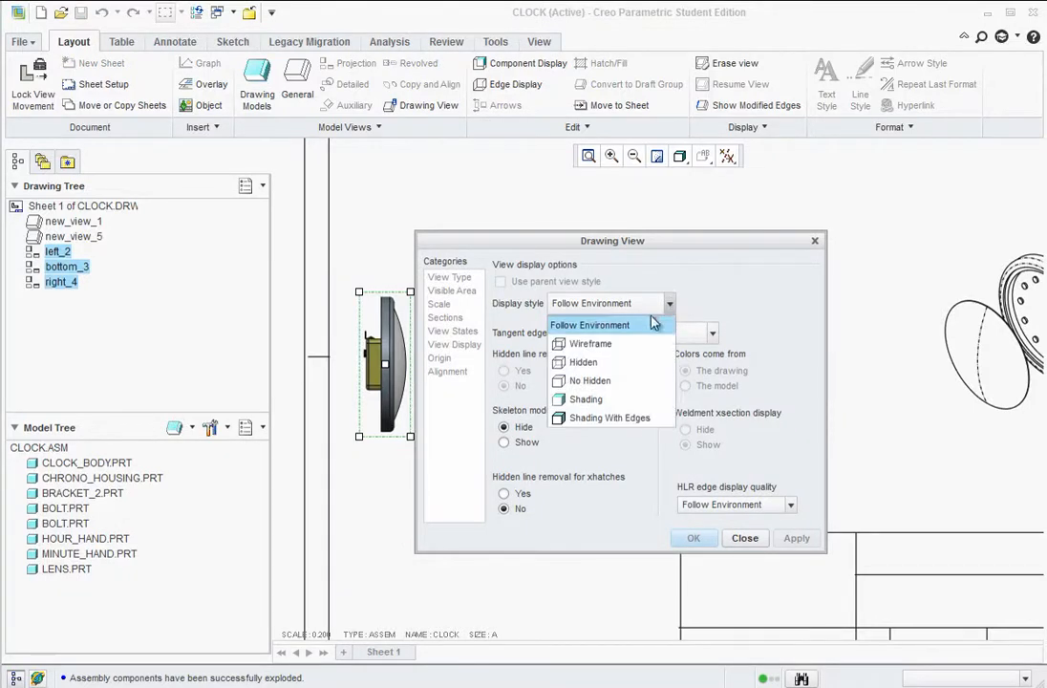
pyautogui.click(584, 377)
pyautogui.click(711, 334)
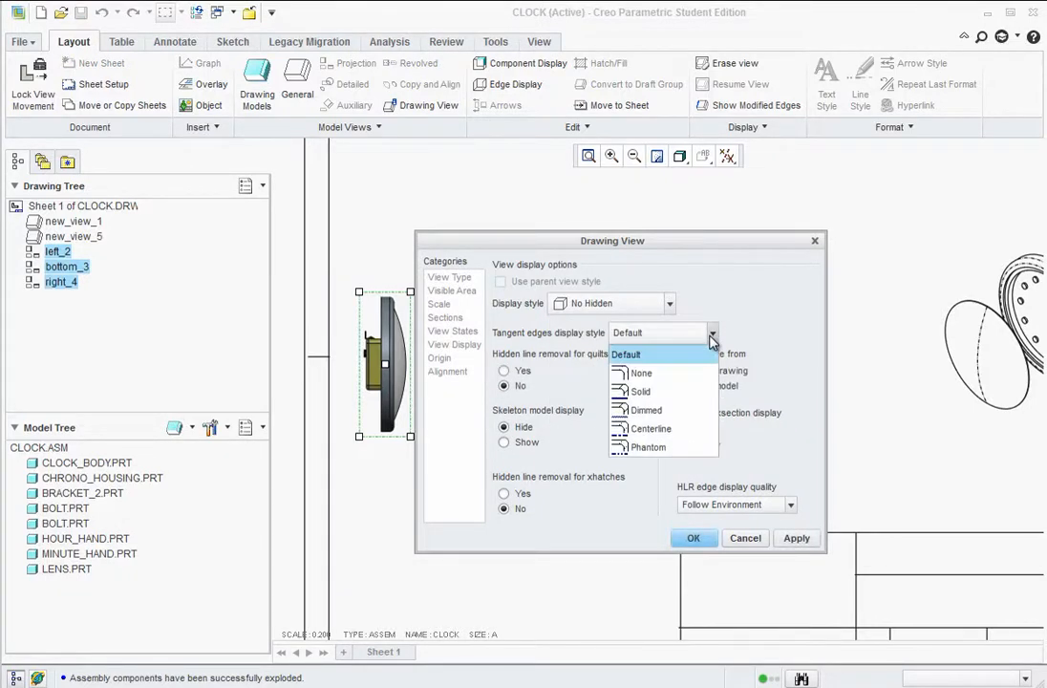
pyautogui.click(645, 447)
pyautogui.click(695, 540)
pyautogui.click(699, 533)
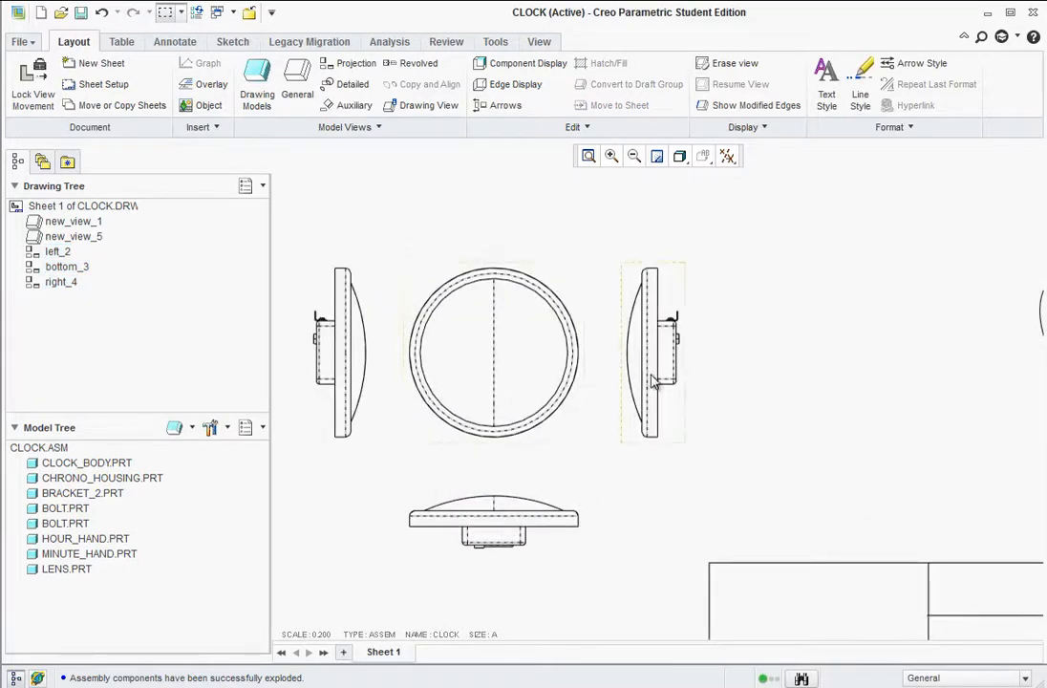
# - Set the tangent edges display style of the right projected view to None and accept
pyautogui.doubleClick(671, 433)
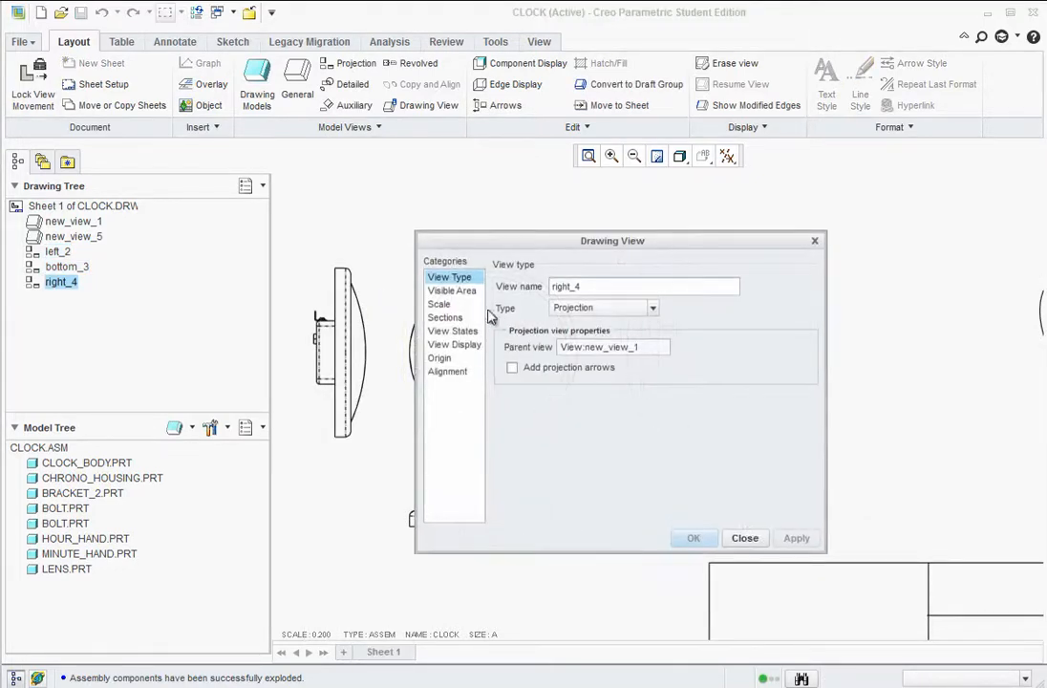
pyautogui.click(452, 332)
pyautogui.click(457, 345)
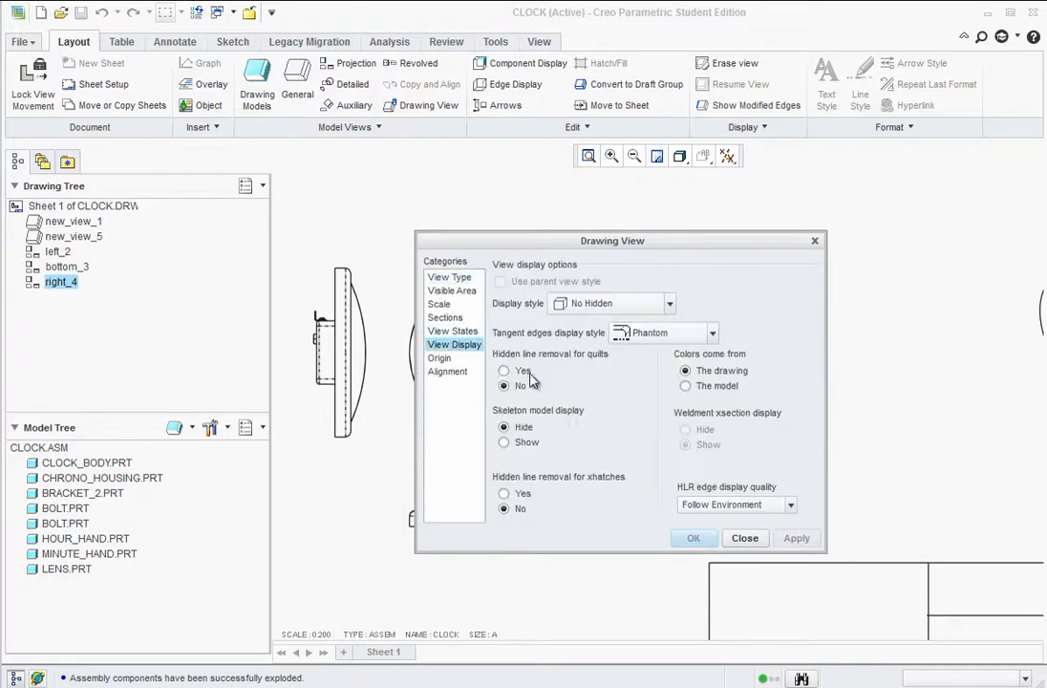
pyautogui.click(658, 336)
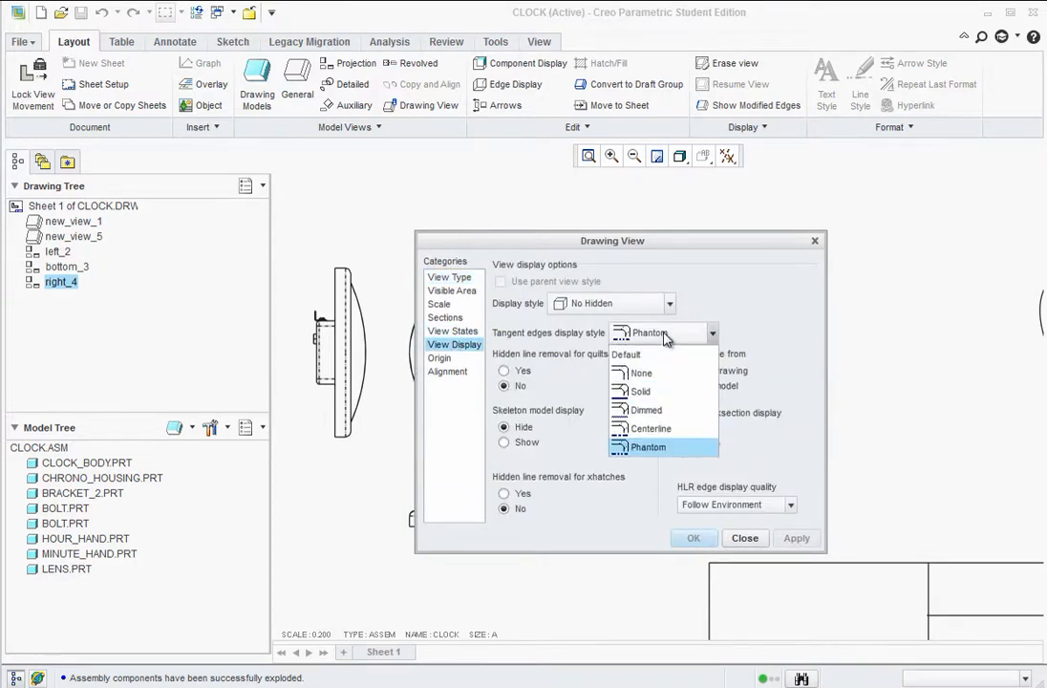
pyautogui.click(638, 374)
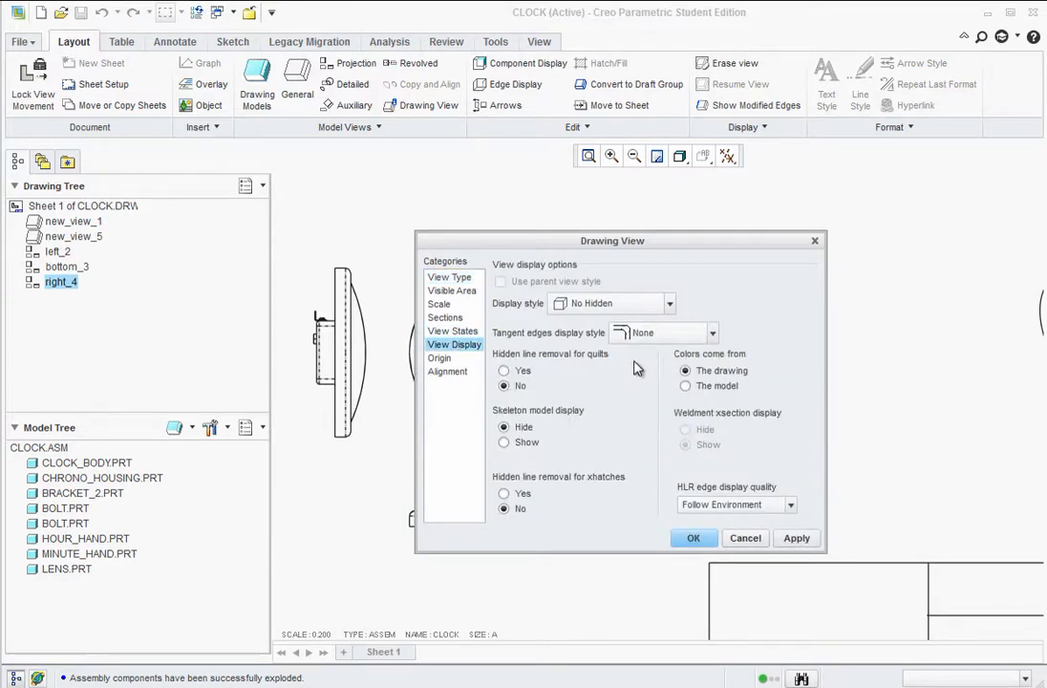
pyautogui.click(694, 540)
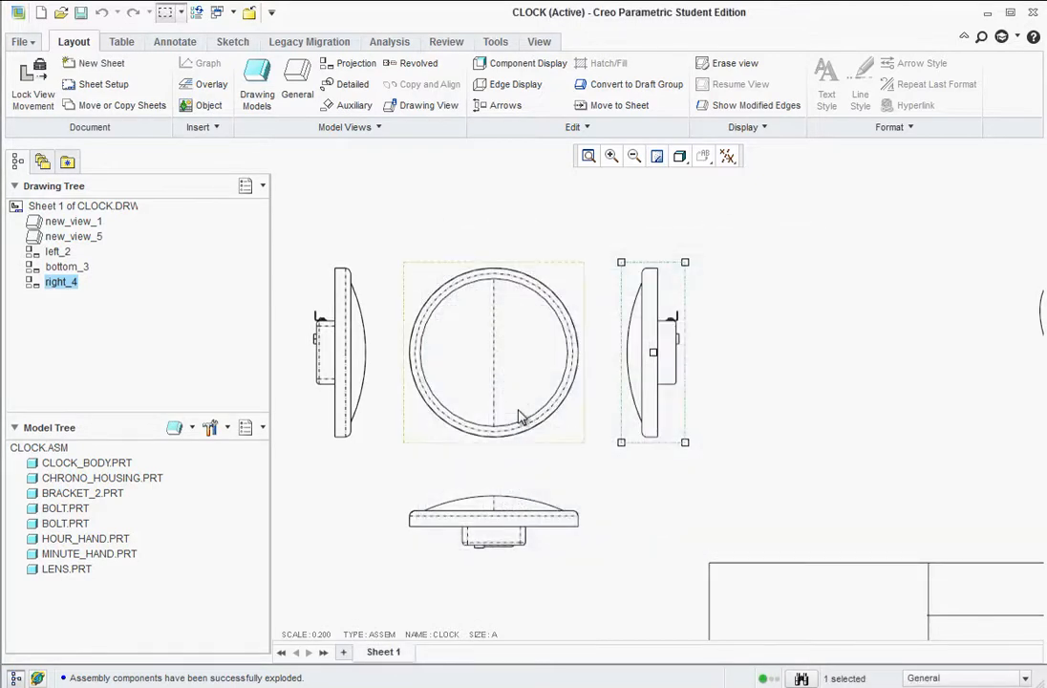
# - Set the display style of the front, left and bottom views together to Hidden, accept, and clear the selection
pyautogui.click(543, 440)
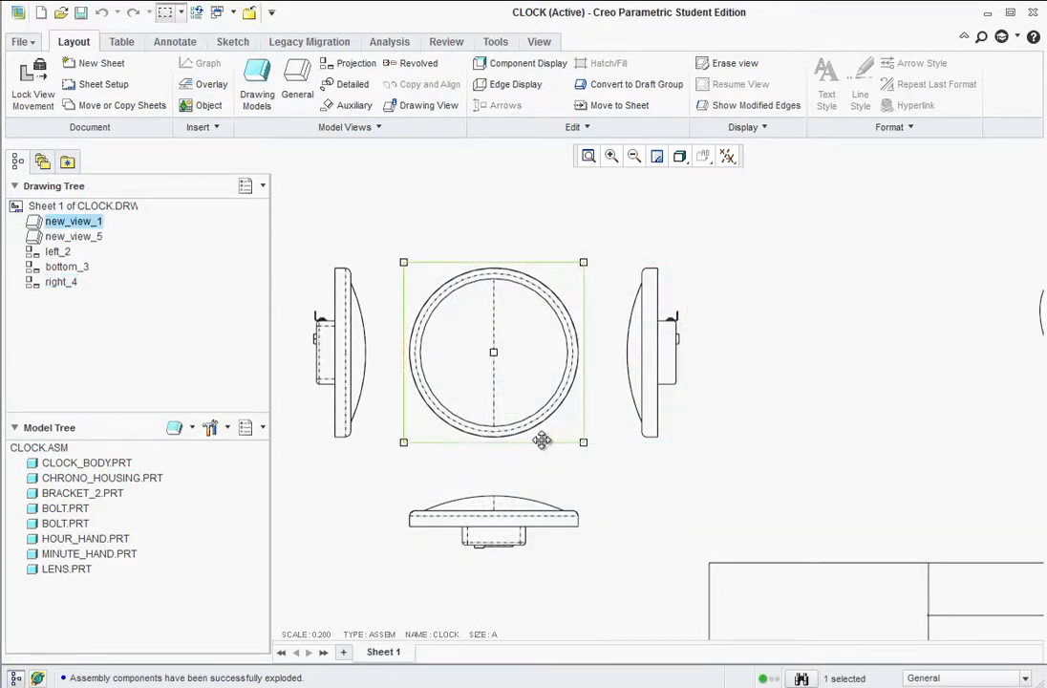
pyautogui.keyDown('ctrl'); pyautogui.click(357, 438); pyautogui.keyUp('ctrl')
pyautogui.keyDown('ctrl'); pyautogui.click(428, 509); pyautogui.keyUp('ctrl')
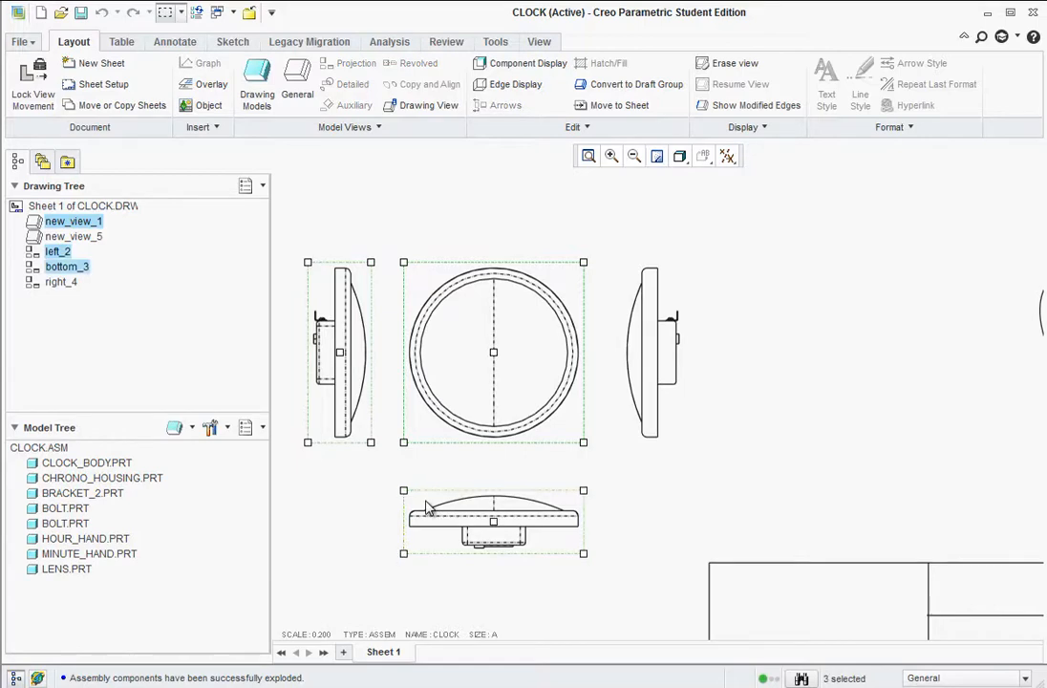
pyautogui.rightClick(427, 507)
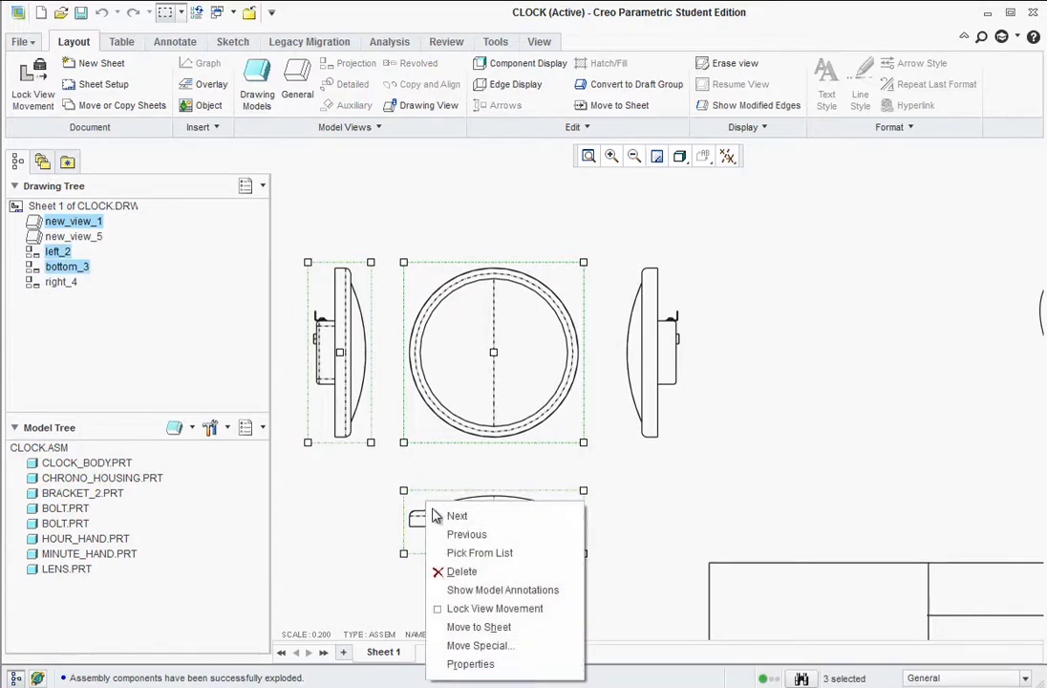
pyautogui.click(471, 663)
pyautogui.click(657, 304)
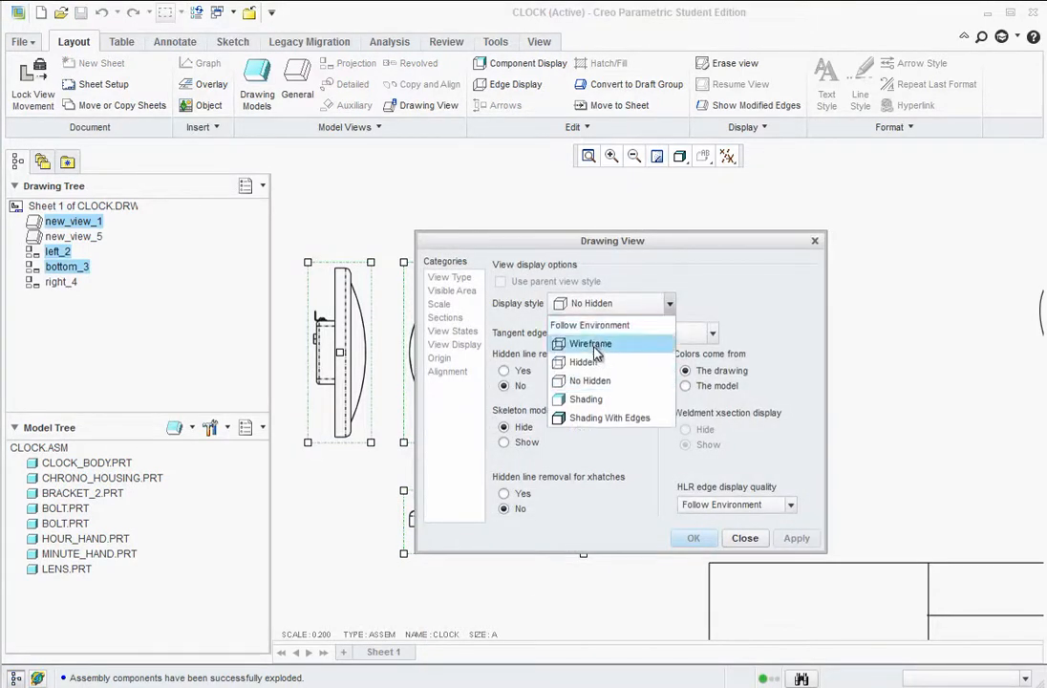
pyautogui.click(574, 301)
pyautogui.click(692, 537)
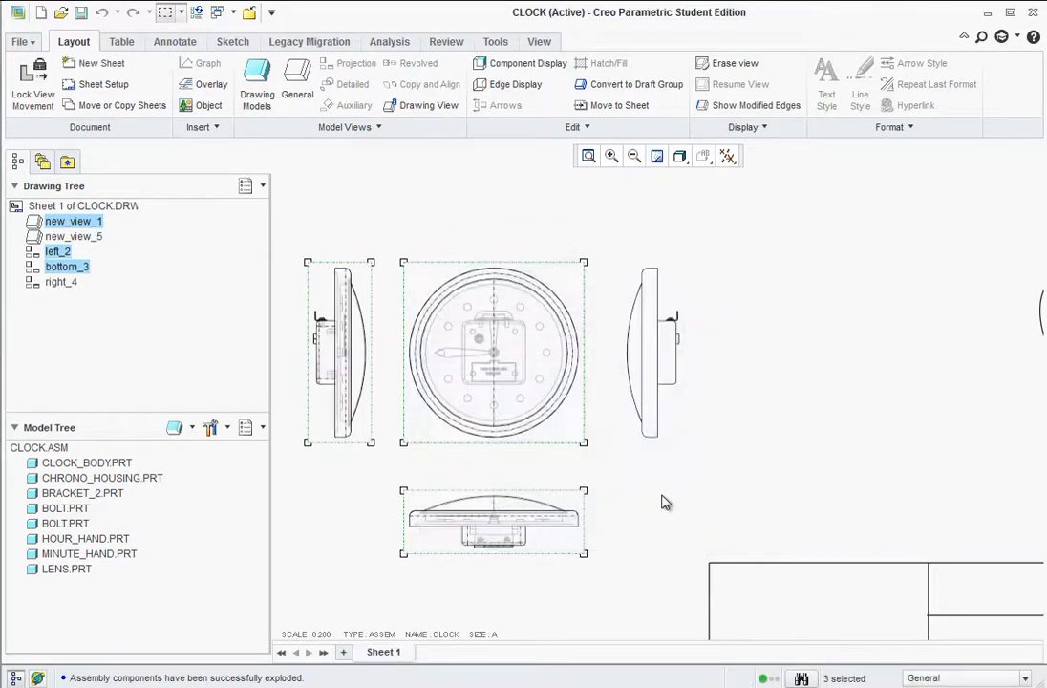
pyautogui.click(689, 443)
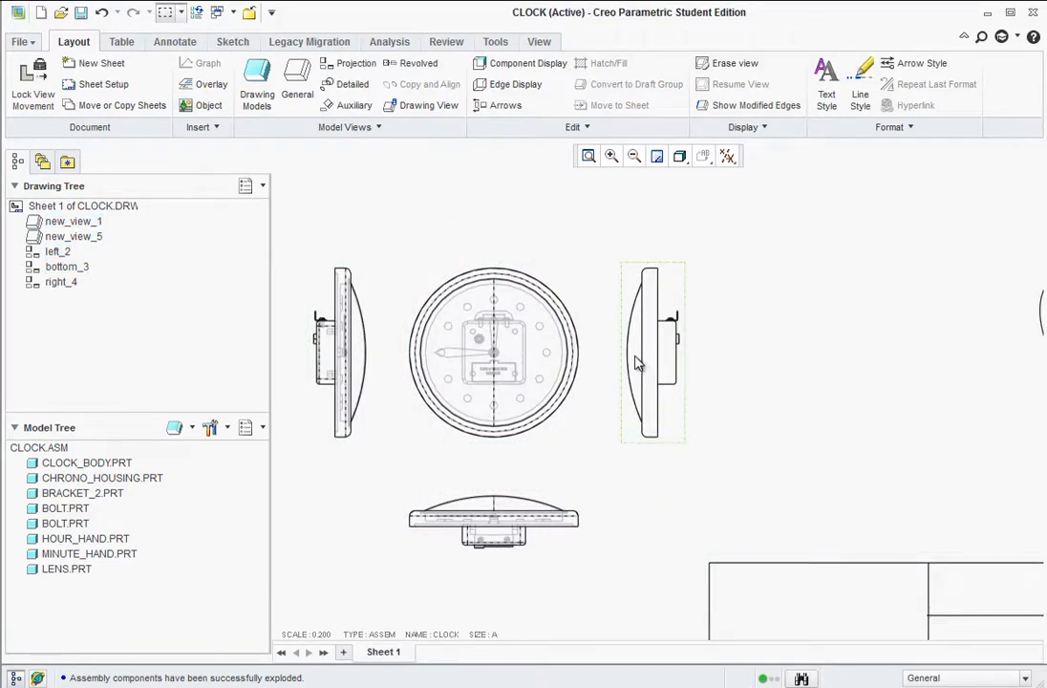
# - Give the right projected view a 2D cross-section by creating a new planar, single section named A
pyautogui.doubleClick(638, 400)
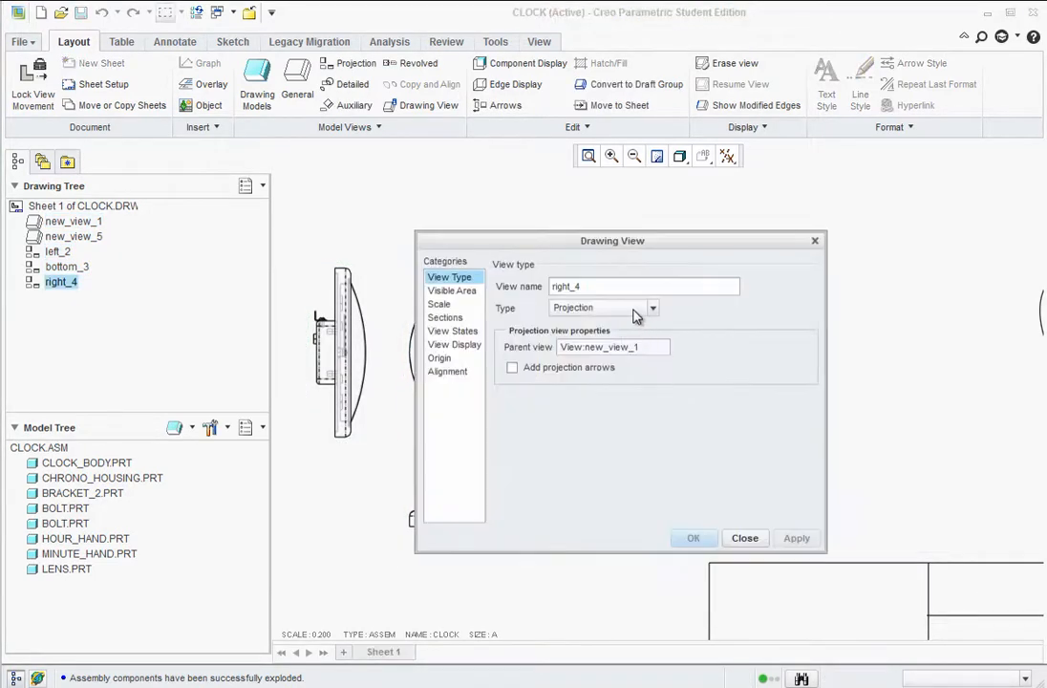
pyautogui.moveTo(604, 241)
pyautogui.mouseDown()
pyautogui.moveTo(820, 169)
pyautogui.moveTo(813, 141)
pyautogui.mouseUp()
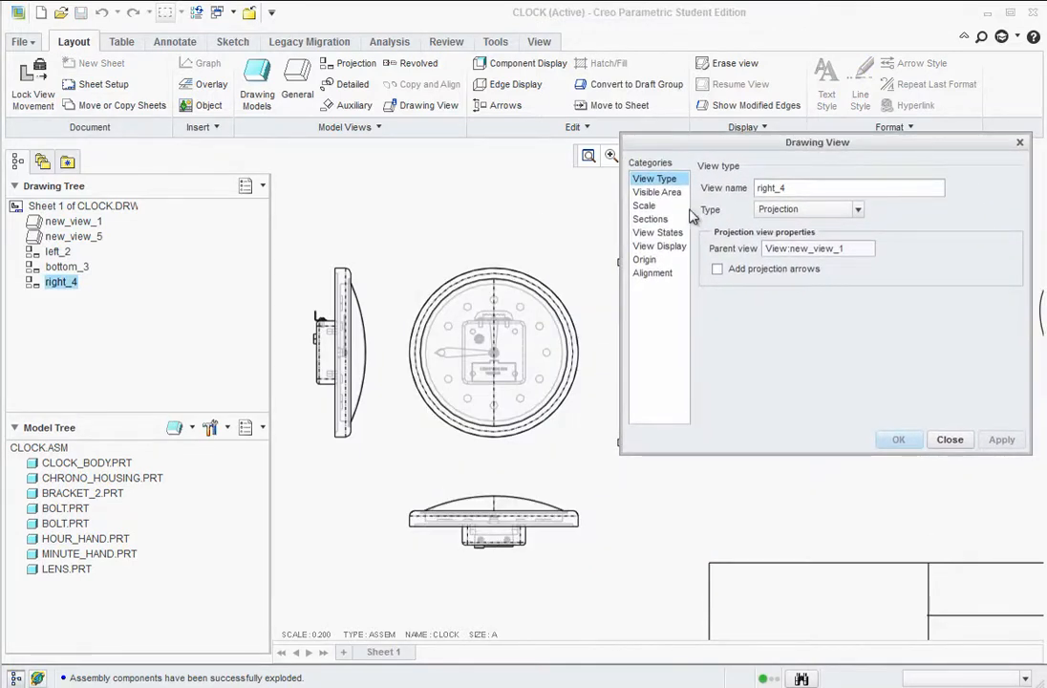
pyautogui.click(650, 219)
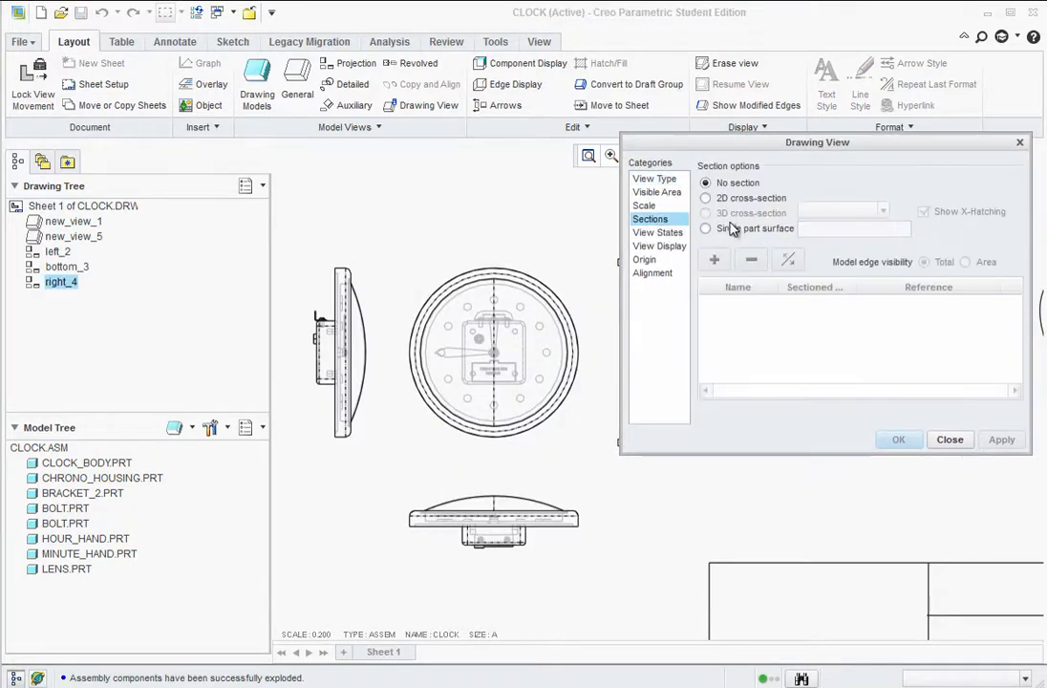
pyautogui.click(706, 198)
pyautogui.click(715, 261)
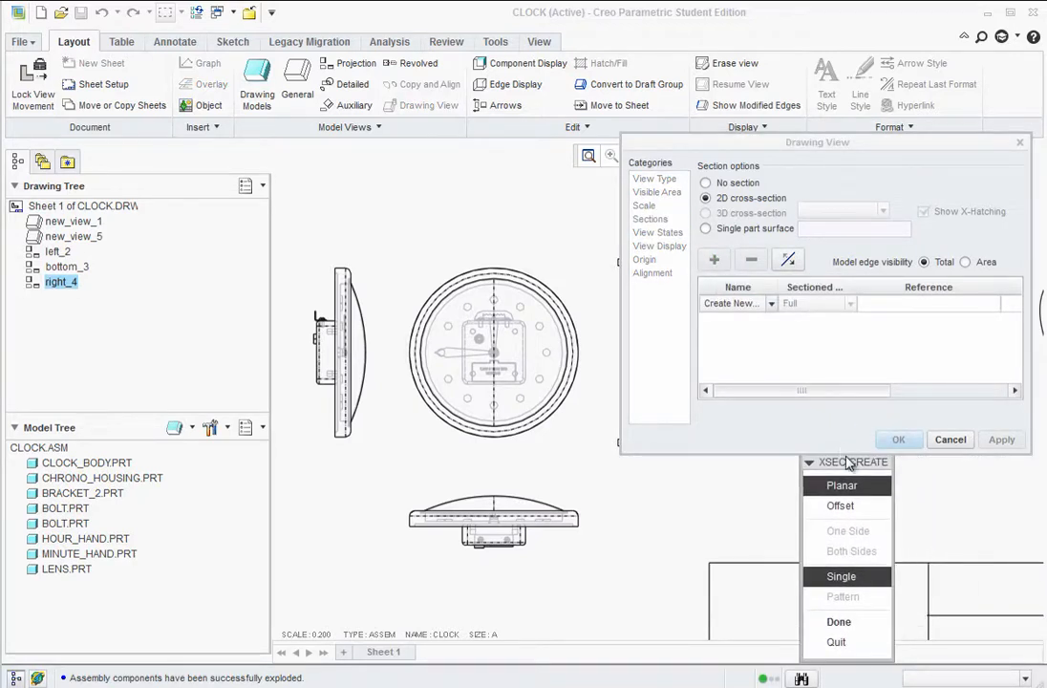
pyautogui.click(840, 622)
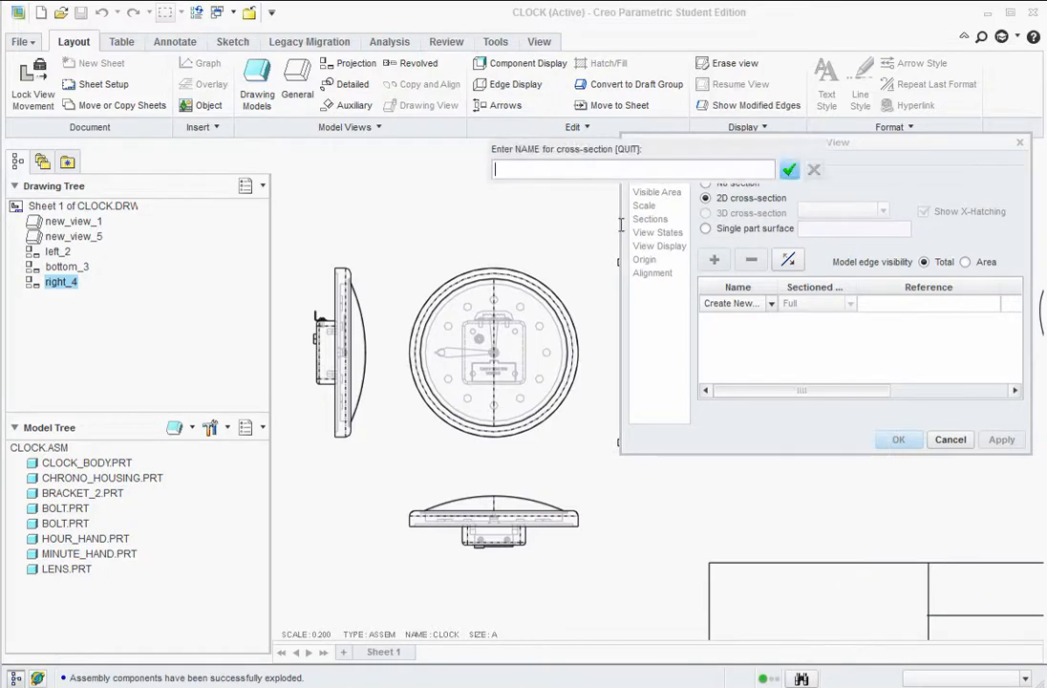
pyautogui.click(790, 171)
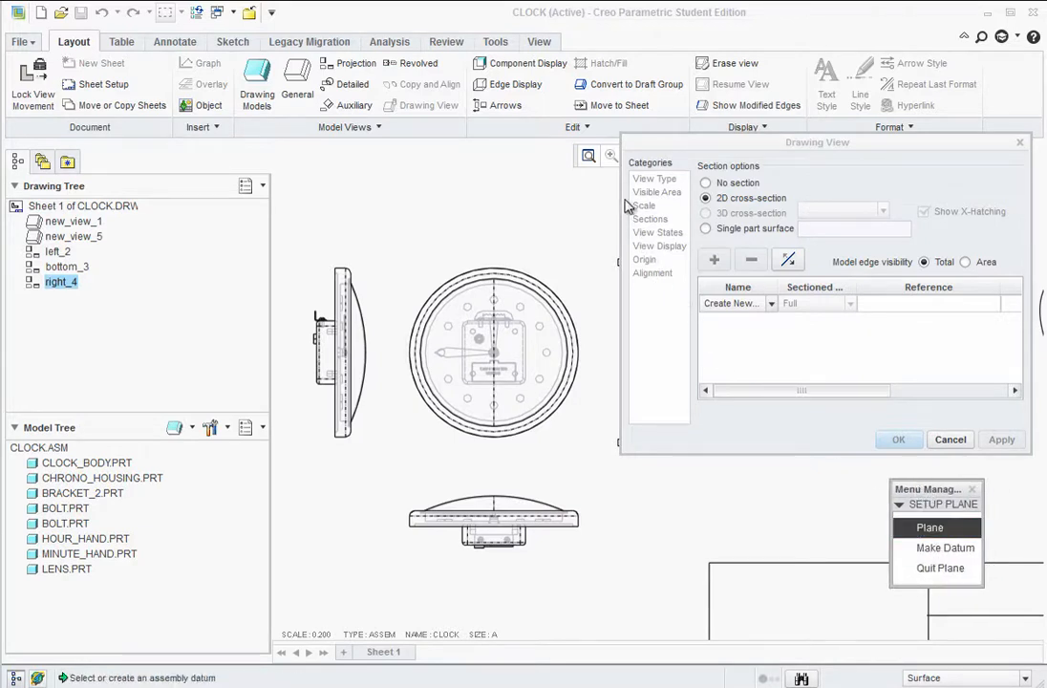
# - Display the datum planes, pick the vertical ASM_RIGHT plane in the front view as the section plane, and apply the full section
pyautogui.moveTo(681, 156); pyautogui.dragTo(673, 201)
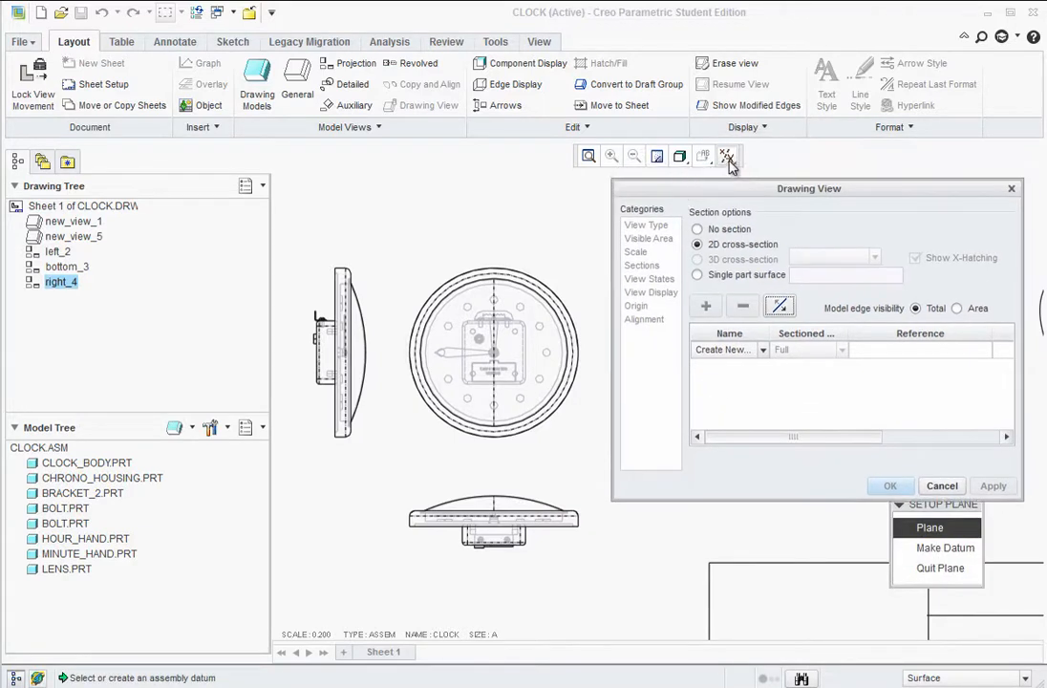
pyautogui.click(727, 155)
pyautogui.click(729, 274)
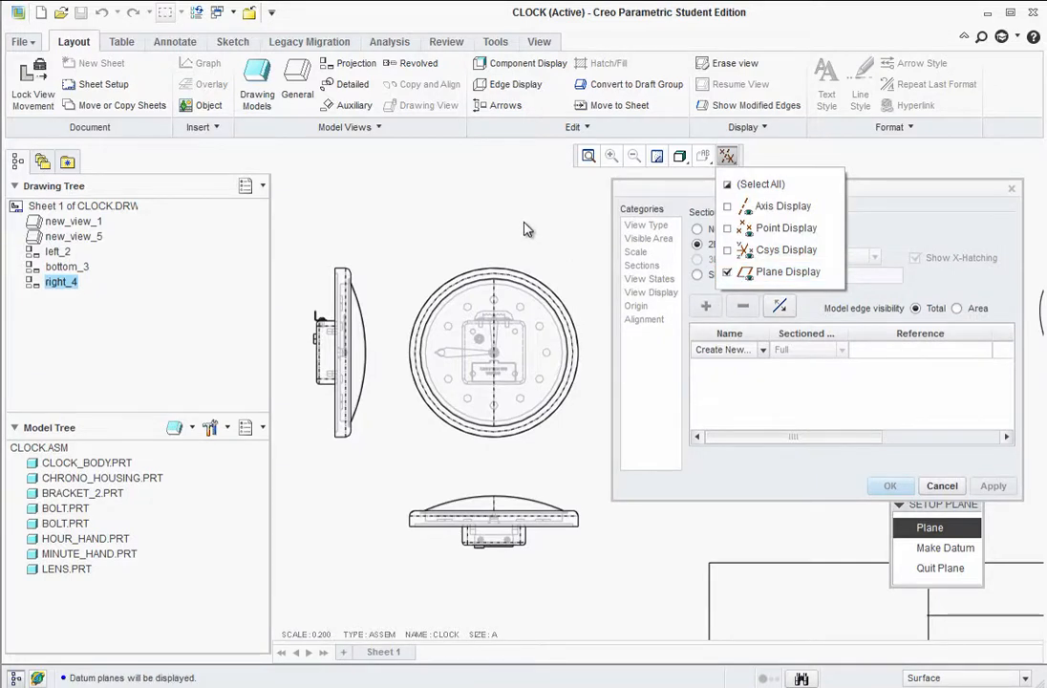
pyautogui.click(657, 156)
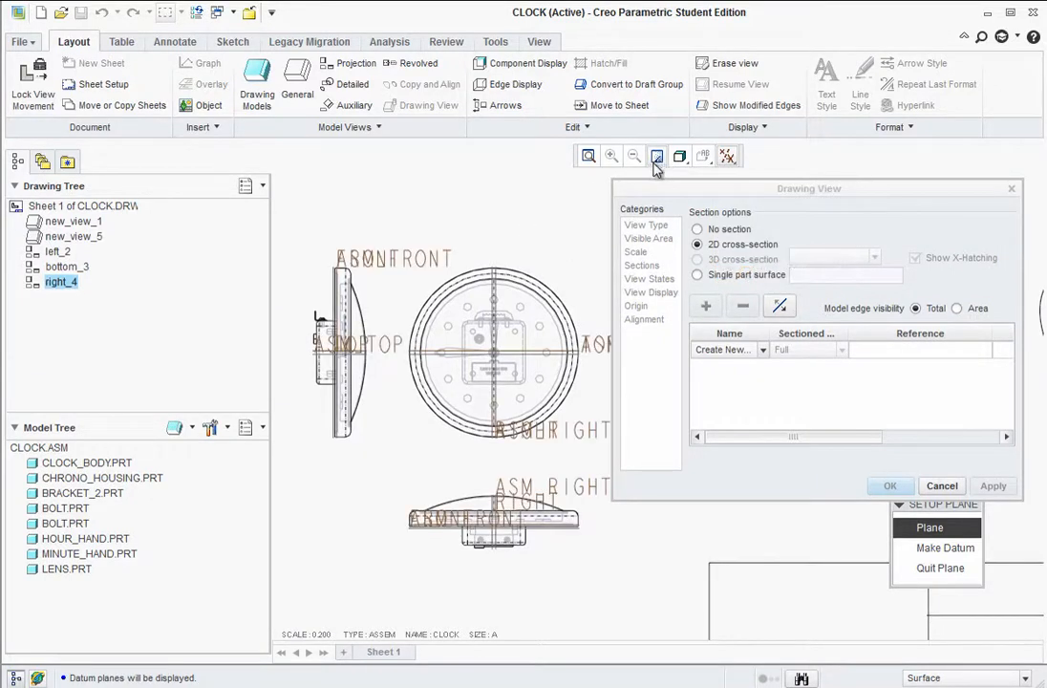
pyautogui.click(504, 441)
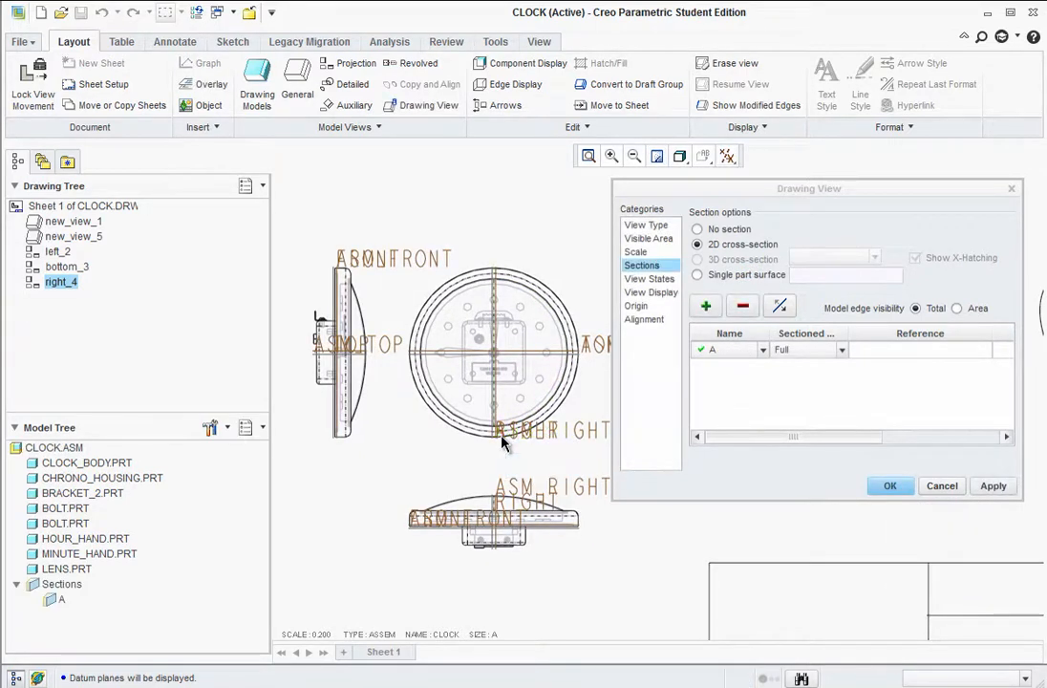
pyautogui.click(994, 486)
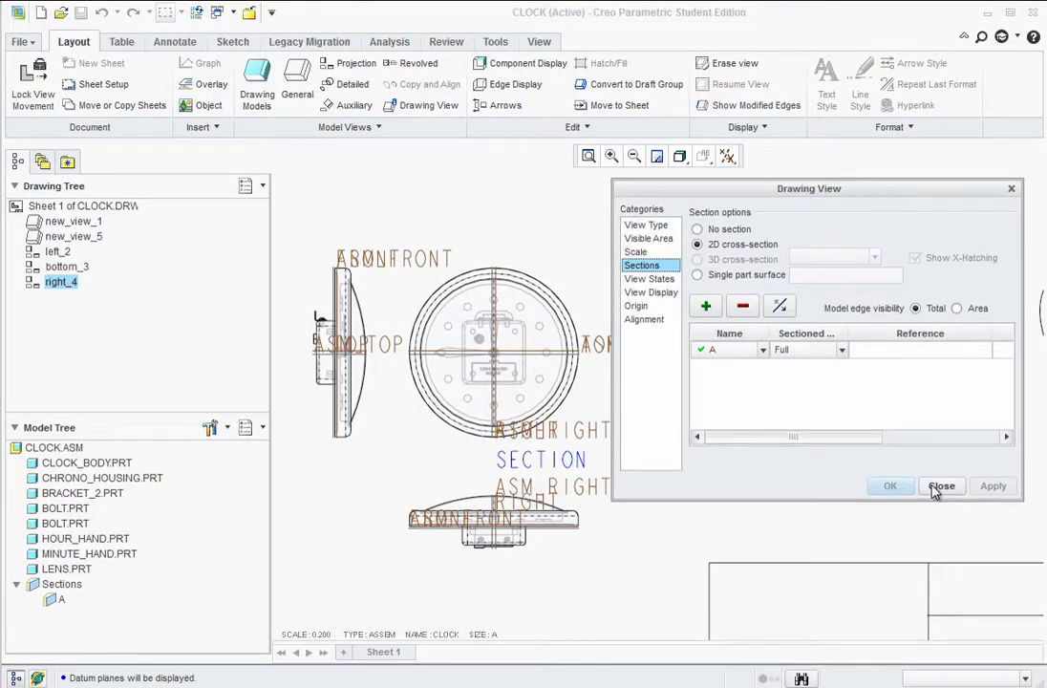
pyautogui.click(942, 486)
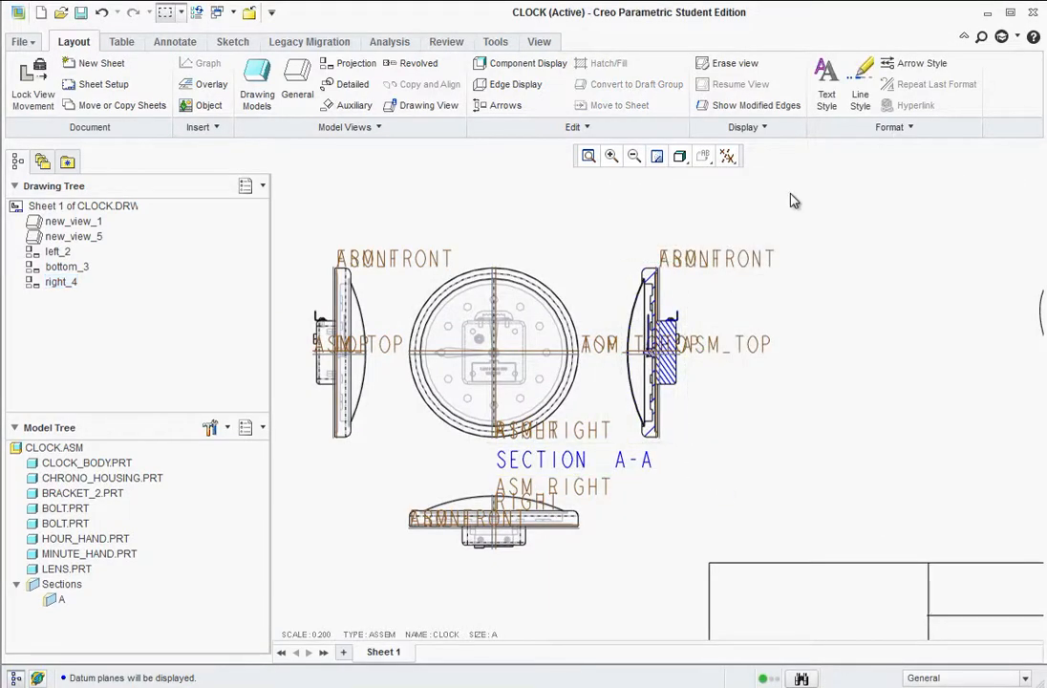
# - Hide the datum planes and move the SECTION A-A note beneath the right section view
pyautogui.click(726, 158)
pyautogui.click(774, 271)
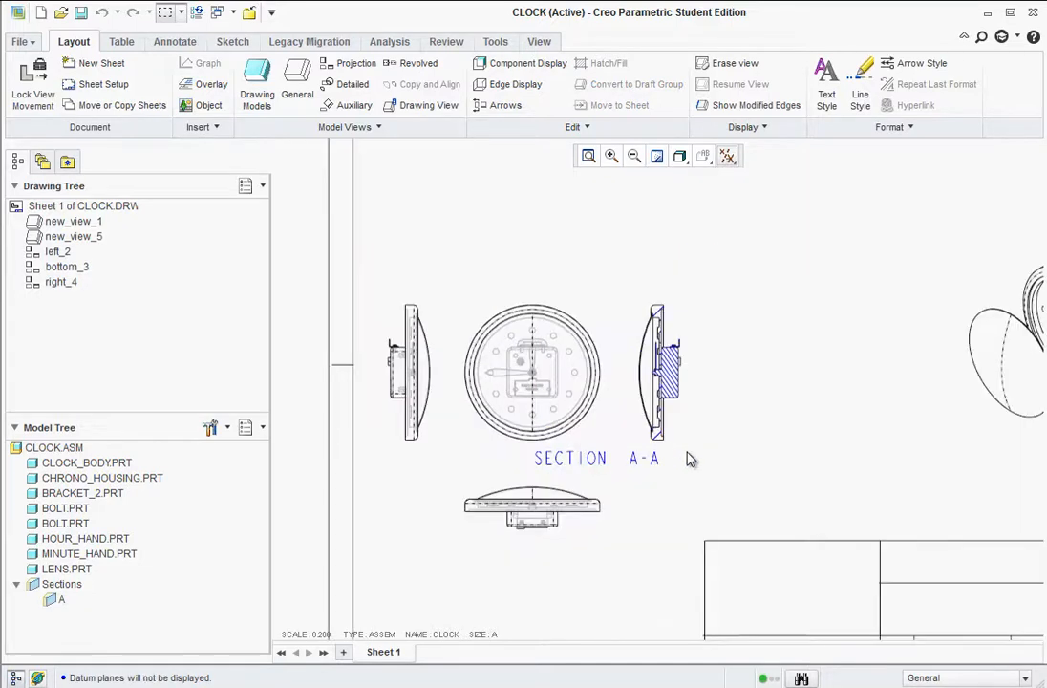
pyautogui.click(548, 461)
pyautogui.moveTo(548, 461); pyautogui.dragTo(656, 461)
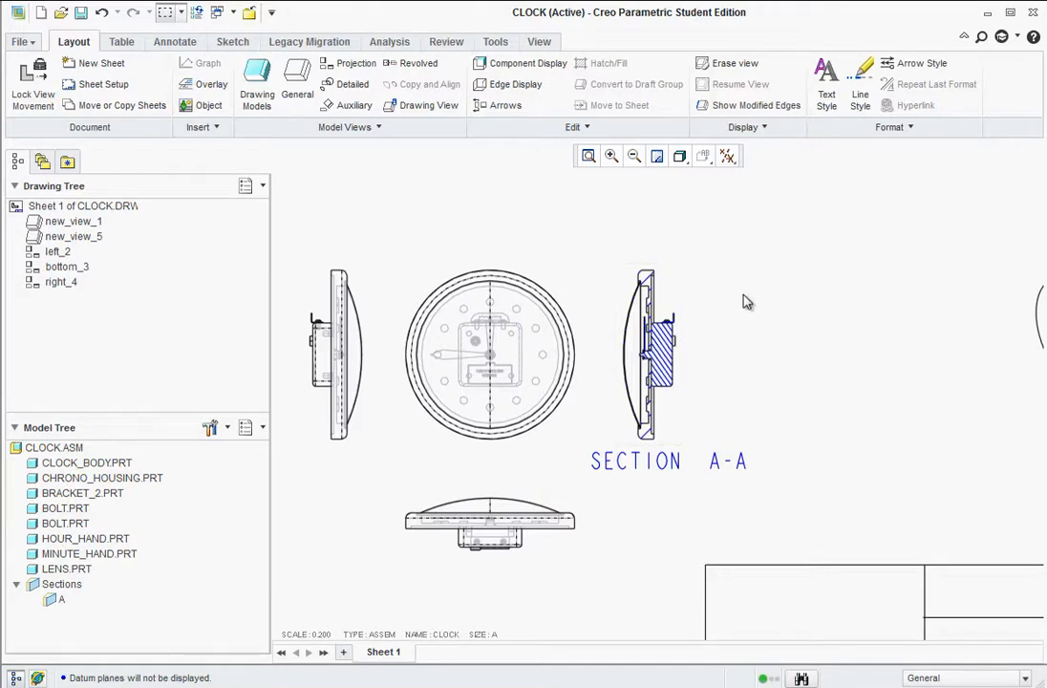
# - Add the A-A section arrows to the front view and move both arrows in close to the clock's outline
pyautogui.click(669, 299)
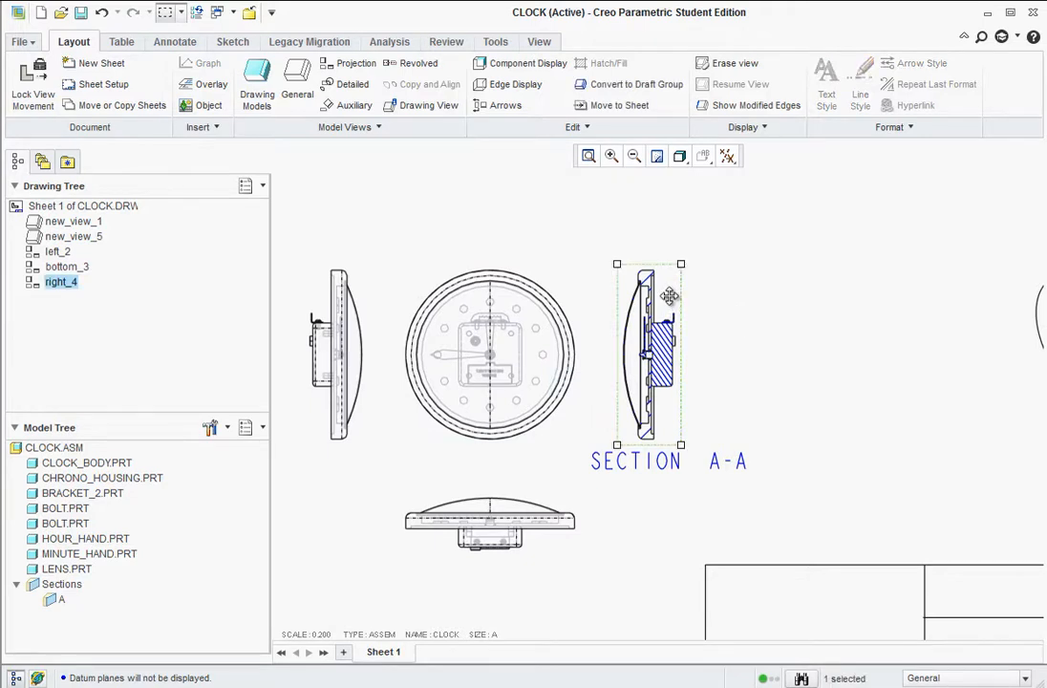
pyautogui.rightClick(669, 298)
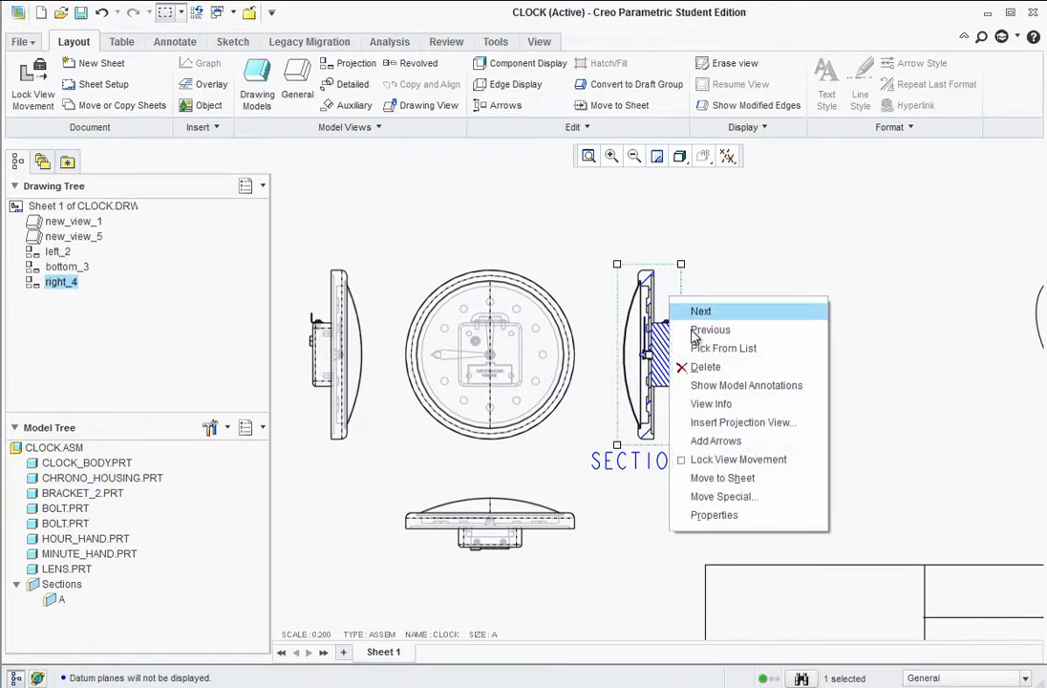
pyautogui.click(704, 441)
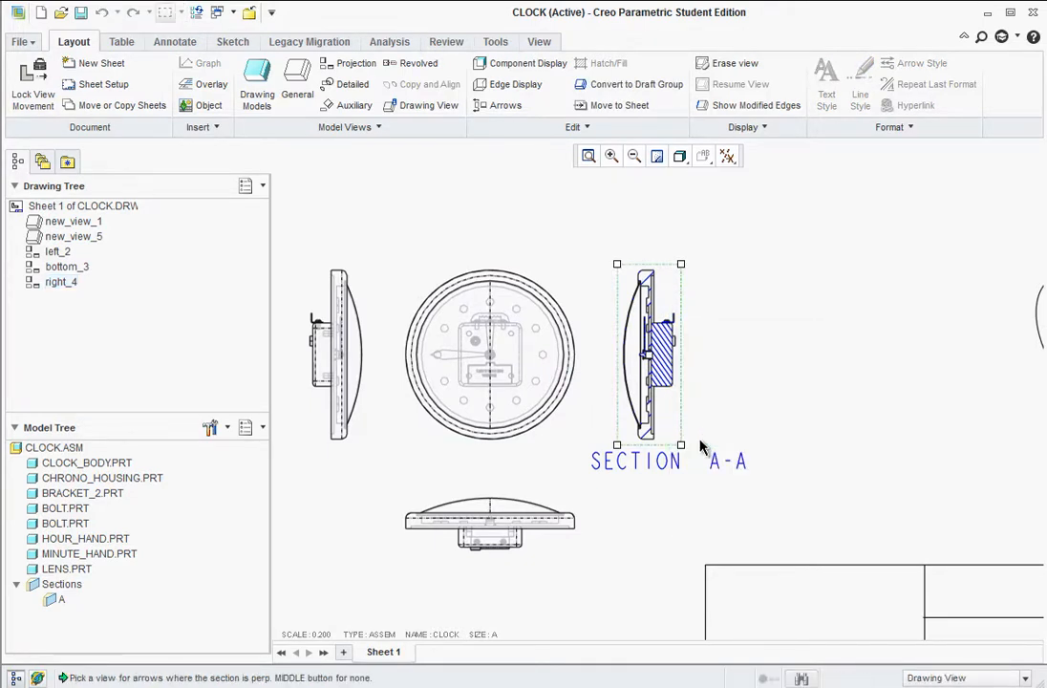
pyautogui.click(539, 363)
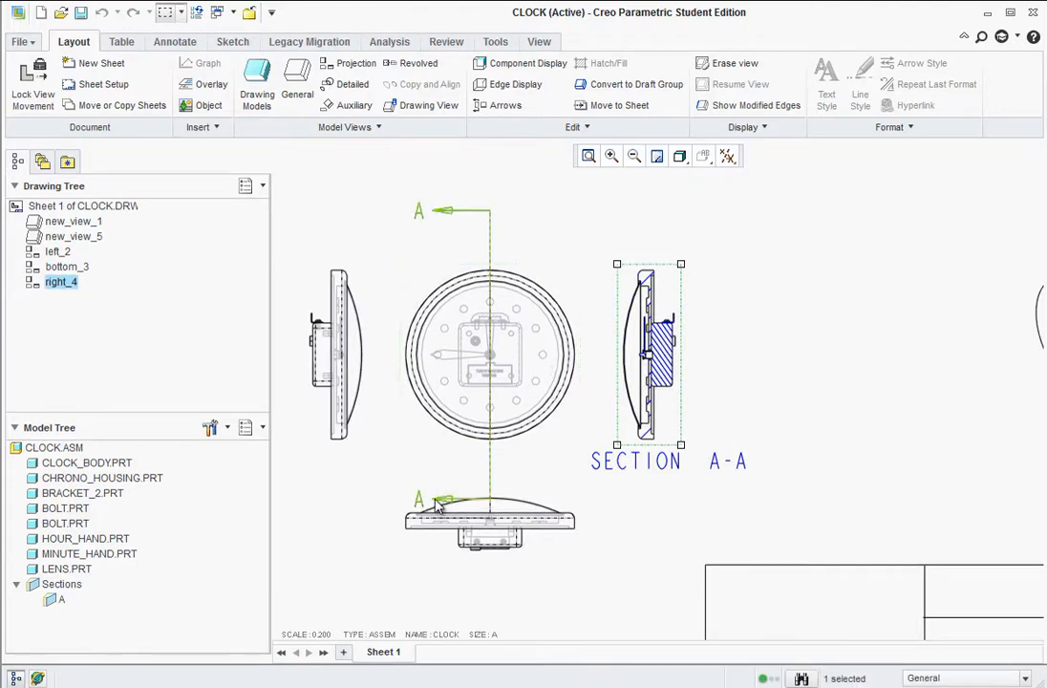
pyautogui.moveTo(437, 506); pyautogui.dragTo(433, 461)
pyautogui.moveTo(439, 210); pyautogui.dragTo(435, 250)
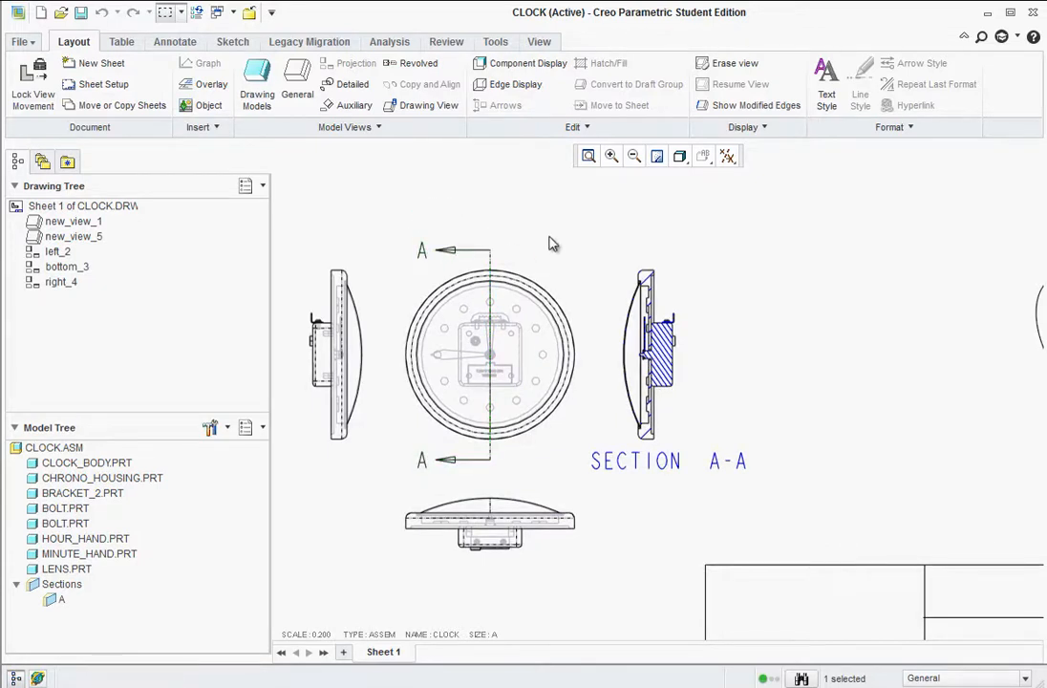
# - Shift the SECTION A-A note slightly left to centre it beneath the section view
pyautogui.click(656, 462)
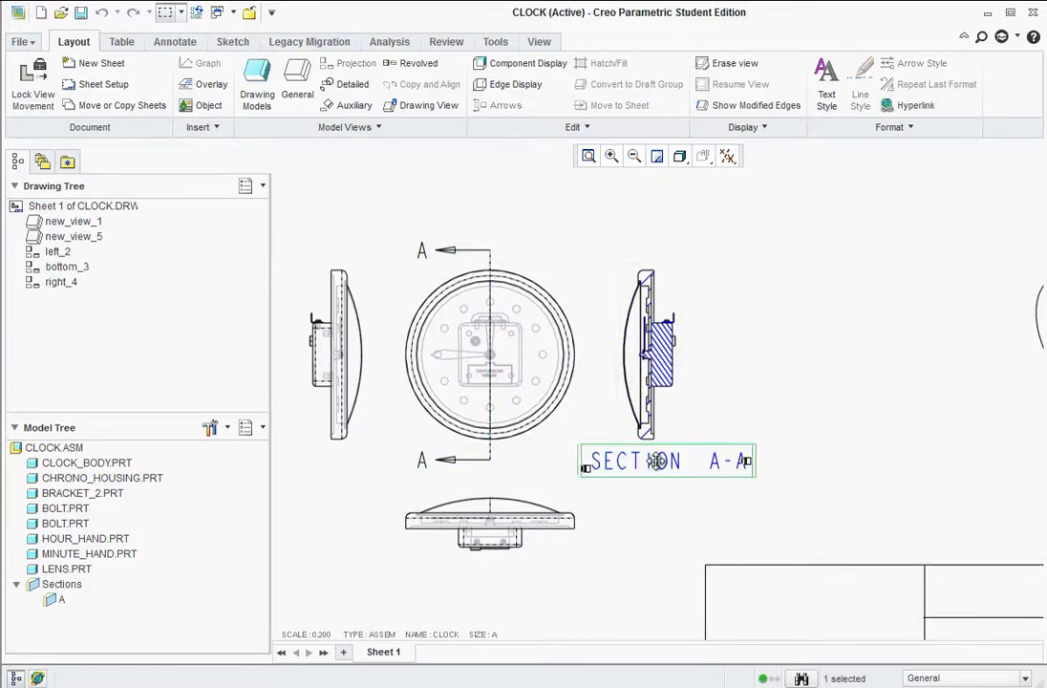
pyautogui.moveTo(655, 462); pyautogui.dragTo(629, 464)
pyautogui.click(782, 359)
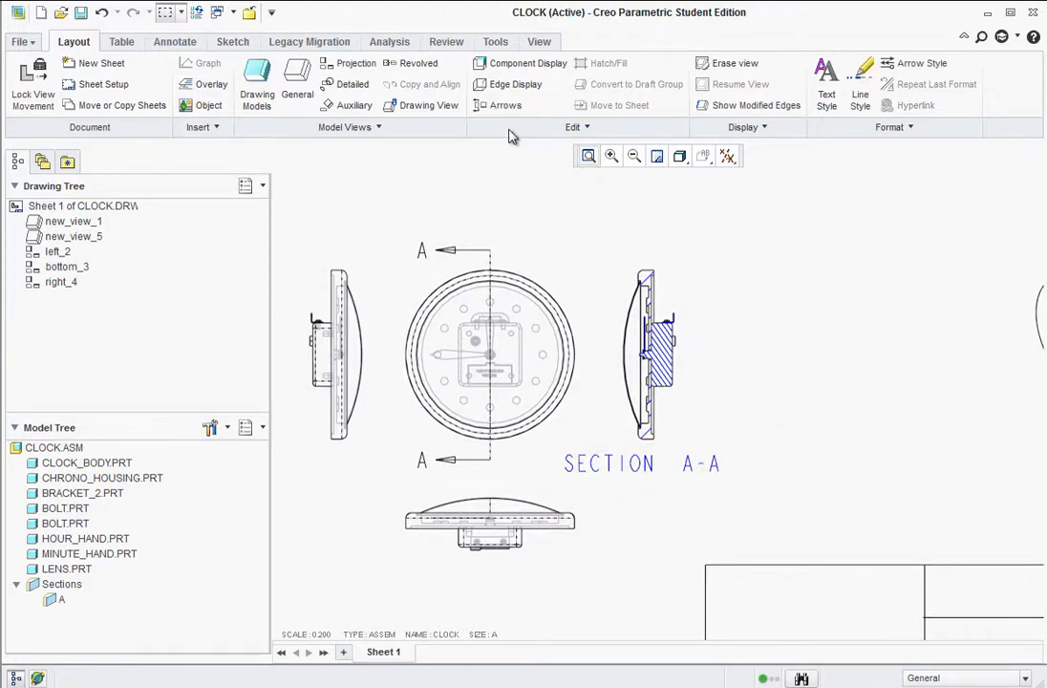
# - Start a detailed view centred on the upper rim of section view A-A and outline the area with a closed spline around it
pyautogui.click(350, 86)
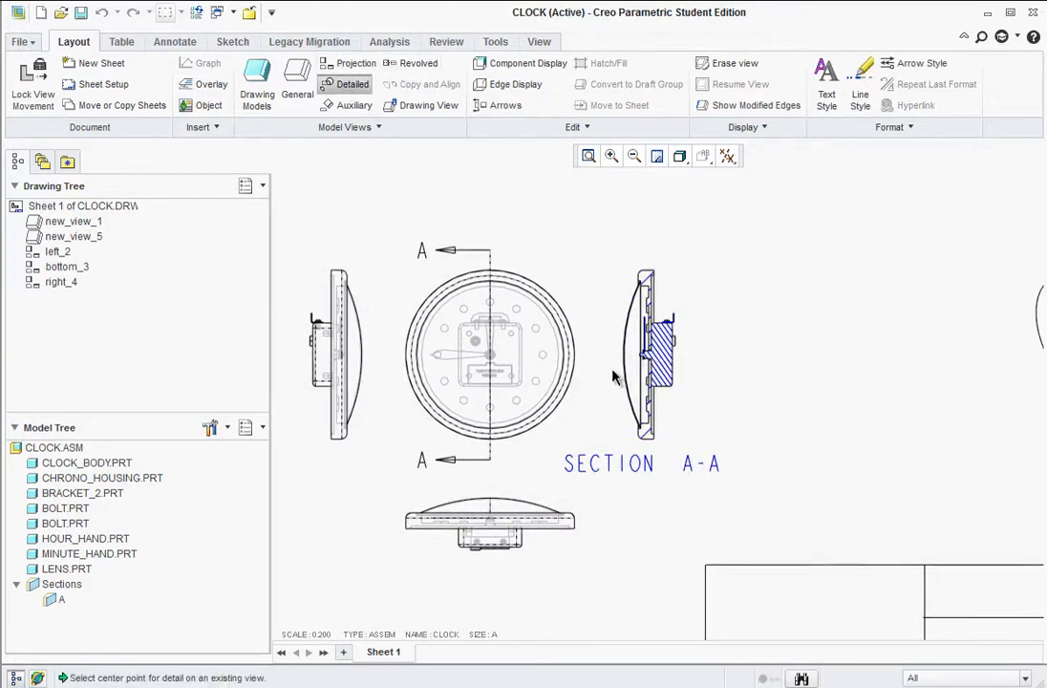
pyautogui.click(642, 275)
pyautogui.scroll(-3, 648, 297)
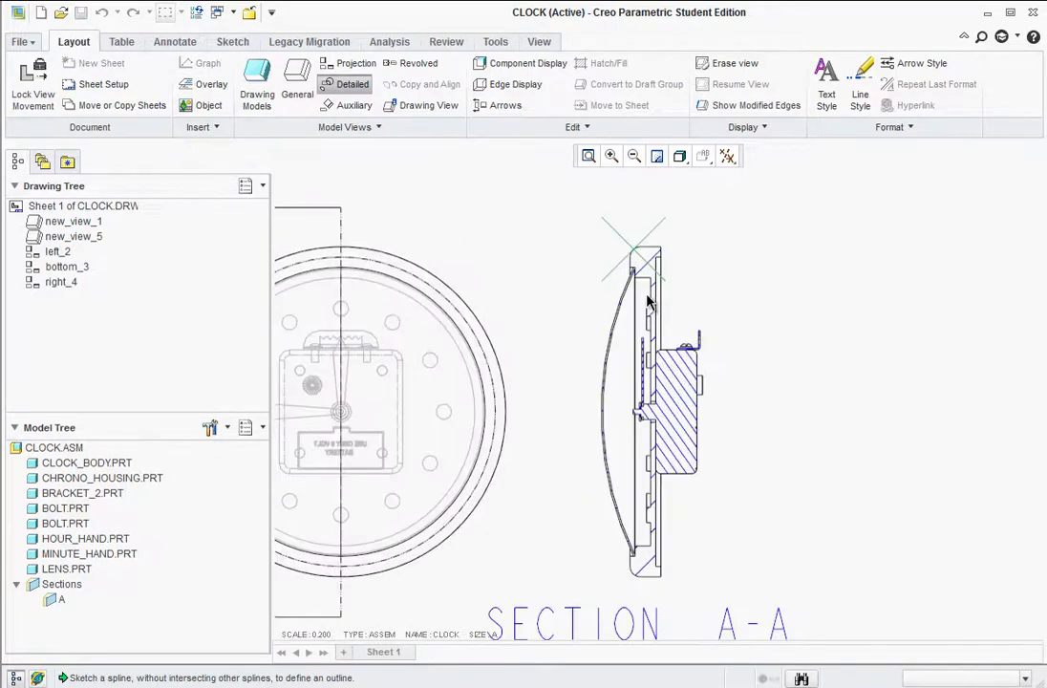
pyautogui.click(592, 216)
pyautogui.click(560, 267)
pyautogui.click(648, 327)
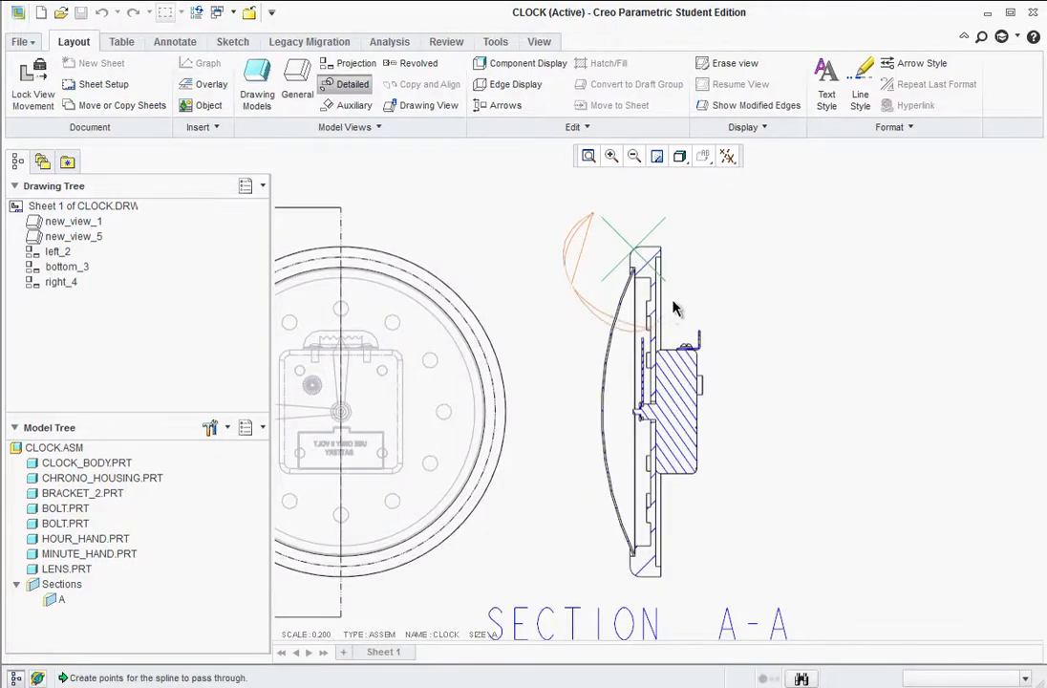
pyautogui.click(695, 283)
pyautogui.click(687, 209)
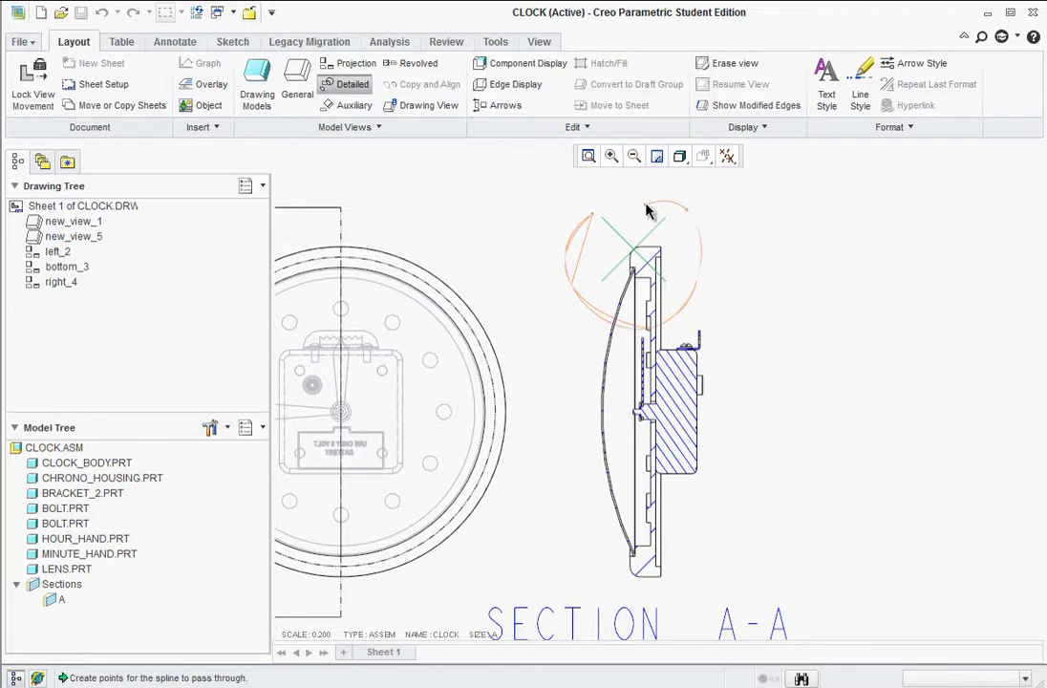
pyautogui.middleClick(655, 215)
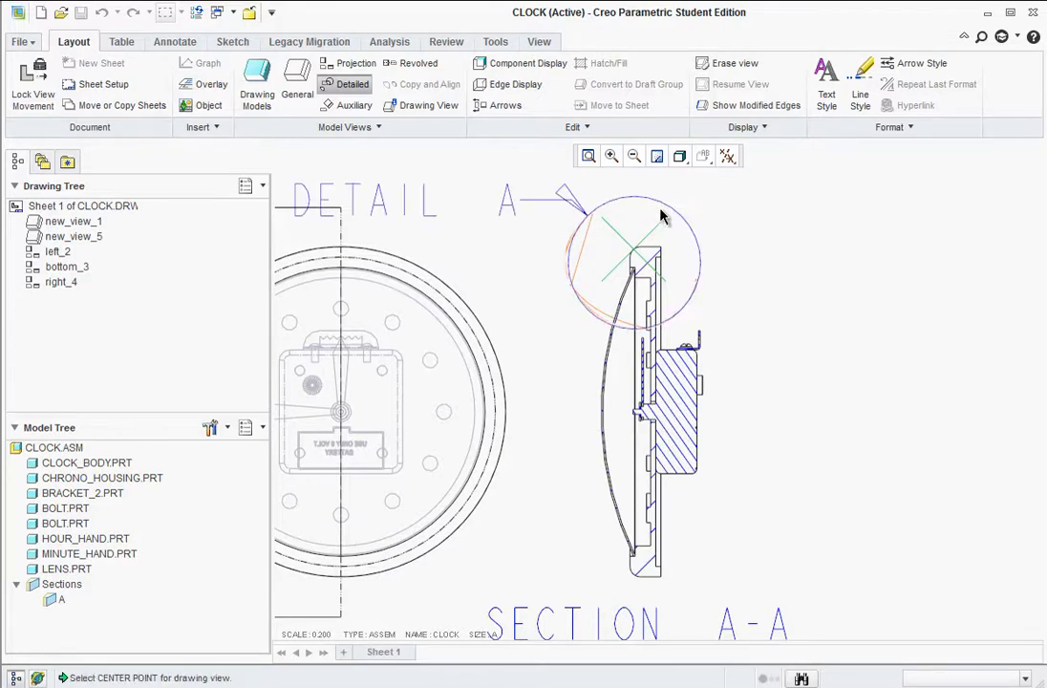
# - Place the detailed view to the right of the section view and shift it up and further right
pyautogui.click(903, 285)
pyautogui.scroll(3, 917, 363)
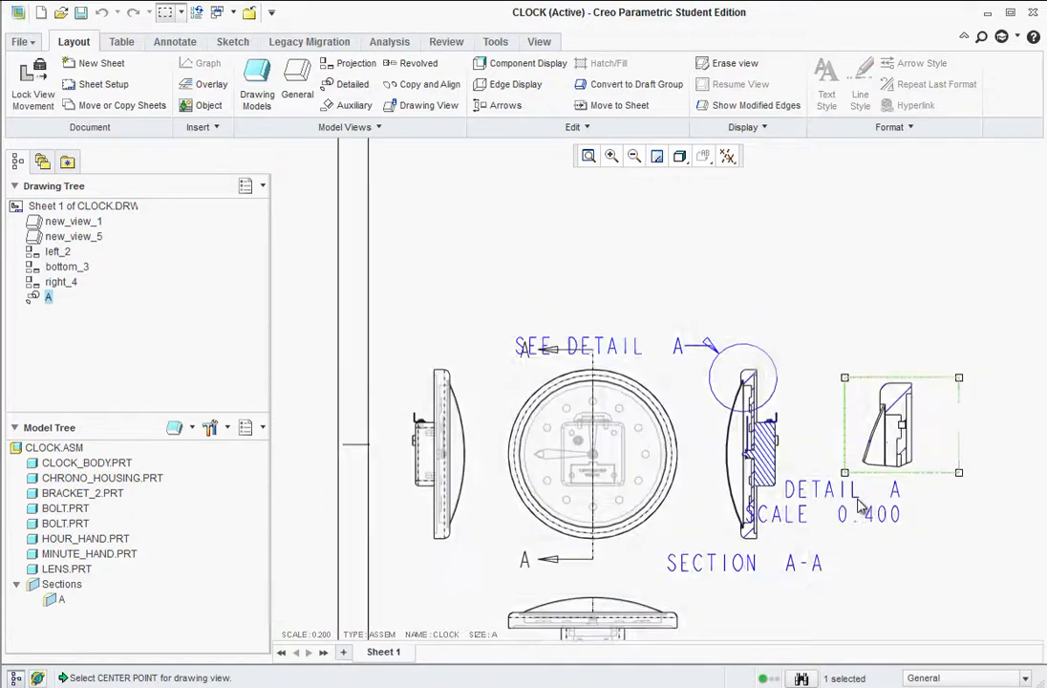
pyautogui.moveTo(934, 375); pyautogui.dragTo(983, 311)
pyautogui.click(871, 435)
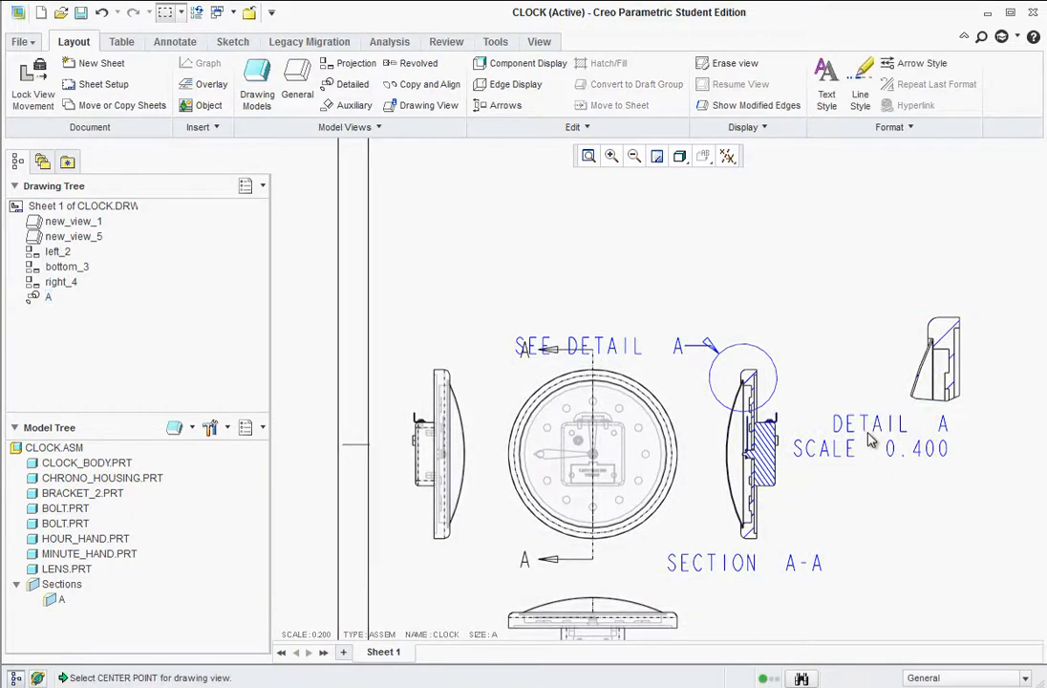
# - Centre the DETAIL A scale note beneath the detailed view and move the SEE DETAIL A note up and right of the detail circle
pyautogui.moveTo(881, 423); pyautogui.dragTo(953, 427)
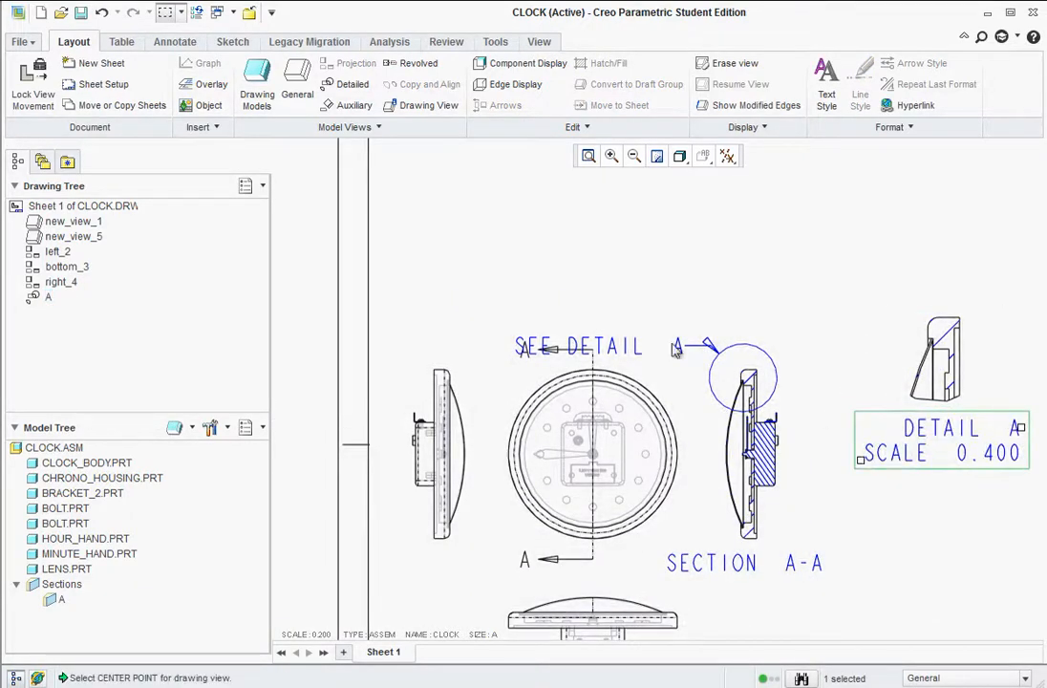
pyautogui.click(627, 344)
pyautogui.moveTo(627, 344); pyautogui.dragTo(946, 262)
pyautogui.click(697, 483)
pyautogui.scroll(4, 697, 482)
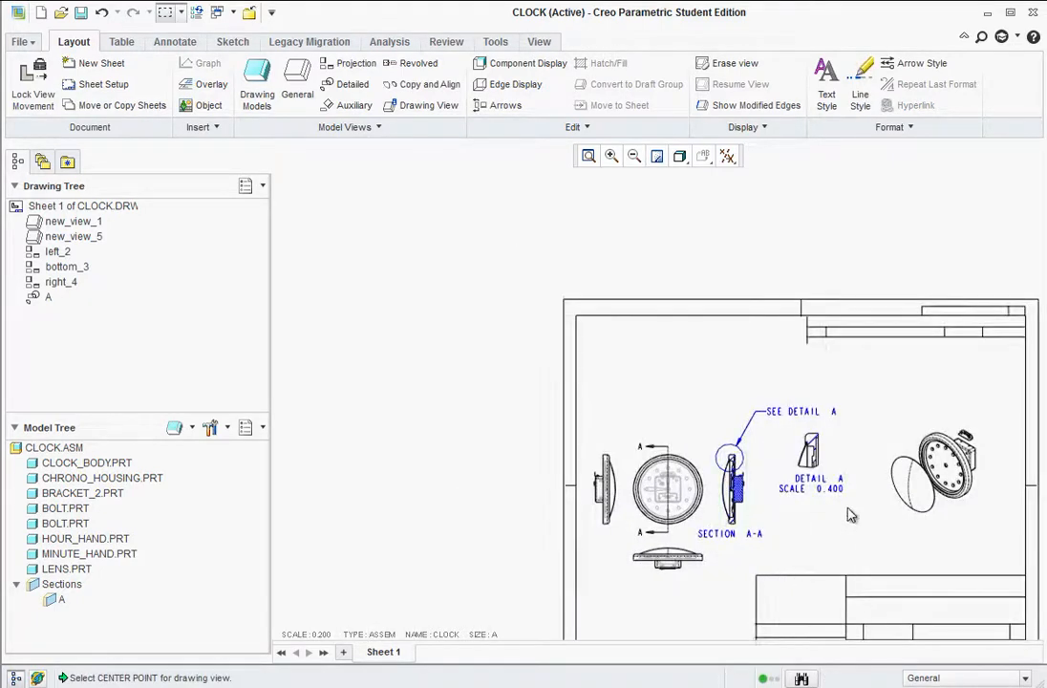
pyautogui.scroll(-2, 850, 519)
pyautogui.scroll(2, 792, 574)
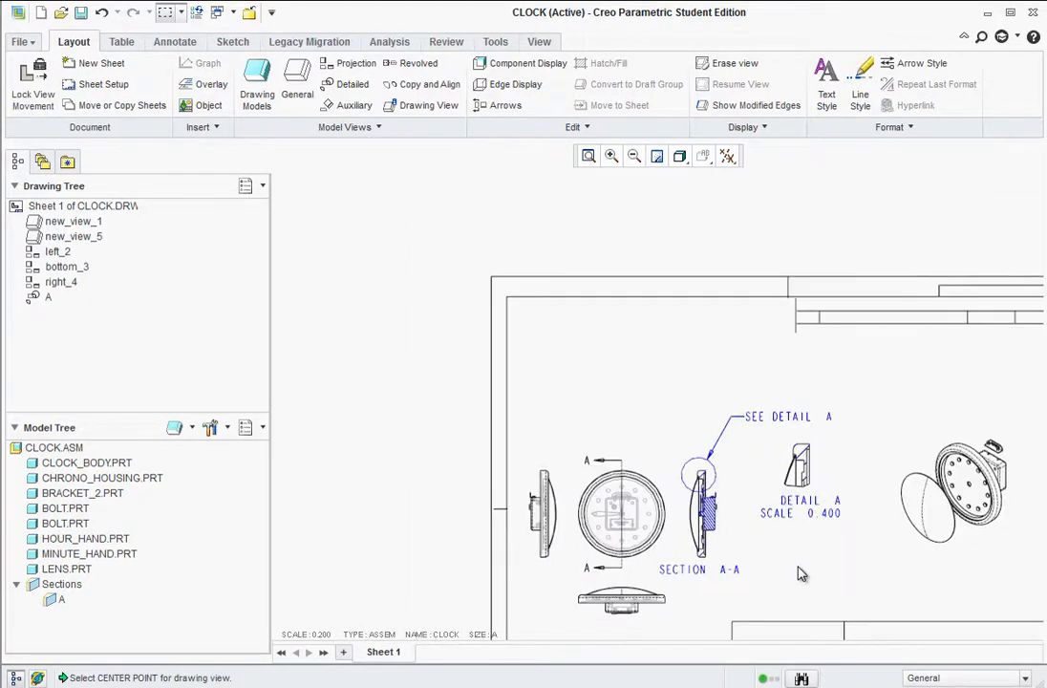
pyautogui.scroll(-2, 874, 524)
pyautogui.scroll(3, 865, 516)
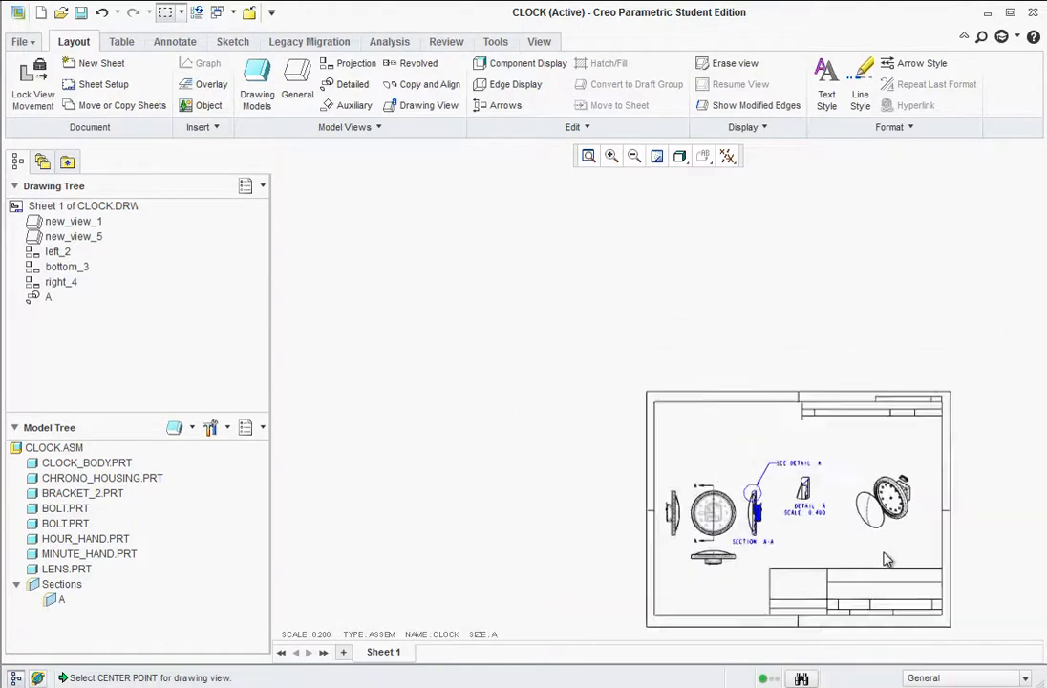
pyautogui.scroll(-3, 884, 556)
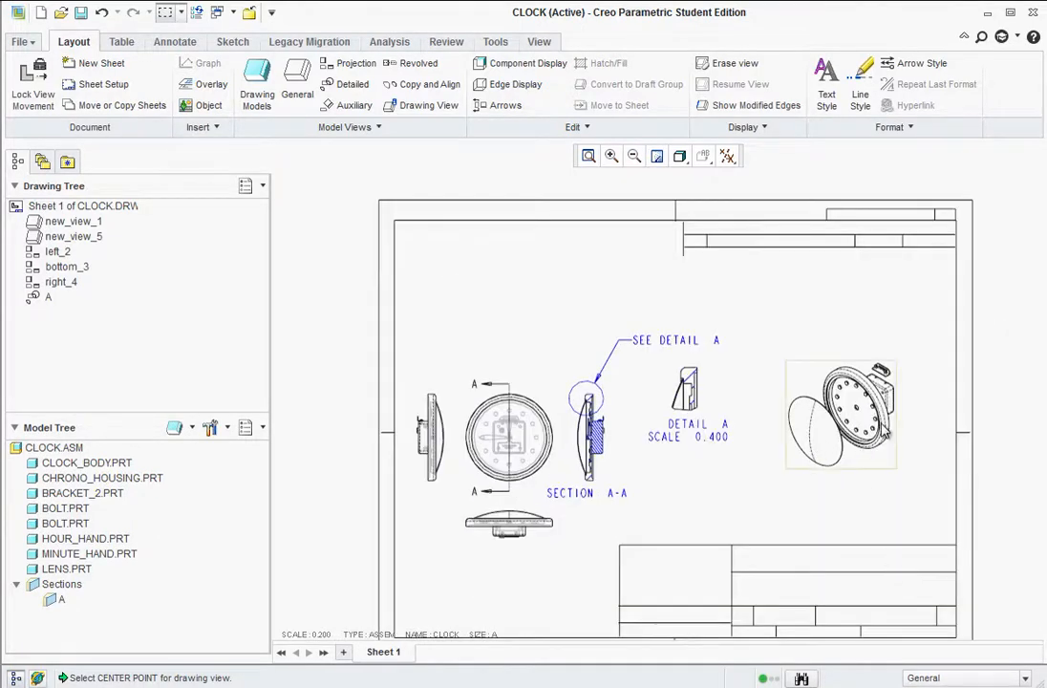
pyautogui.click(801, 373)
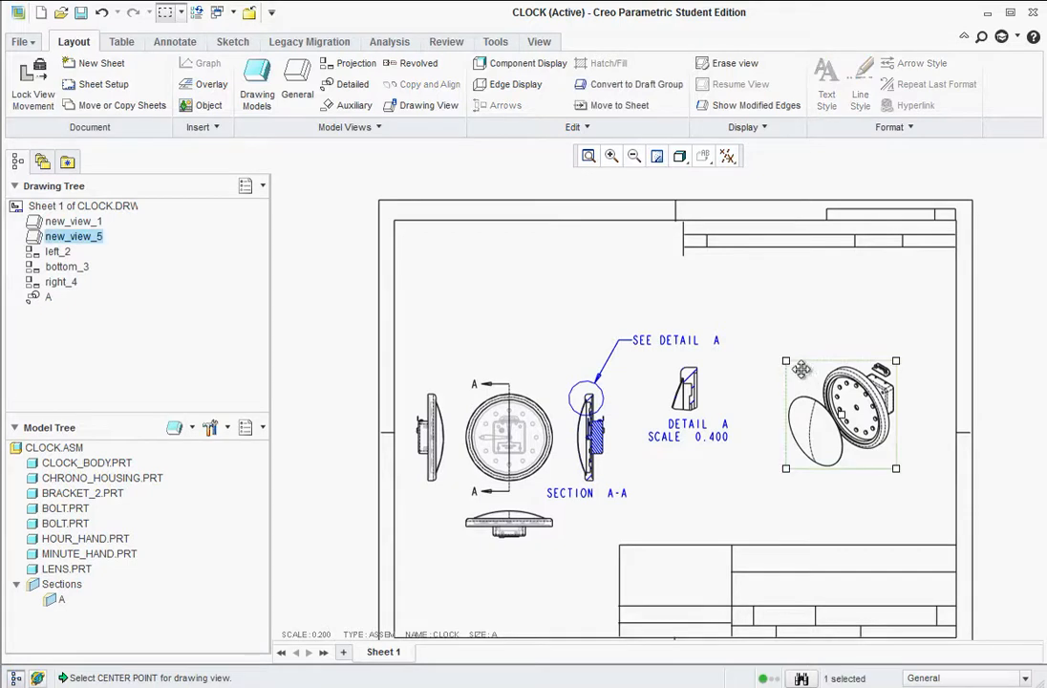
# - Try to insert the bill of materials table from the file bom_table.tbl in the Final folder
pyautogui.click(122, 42)
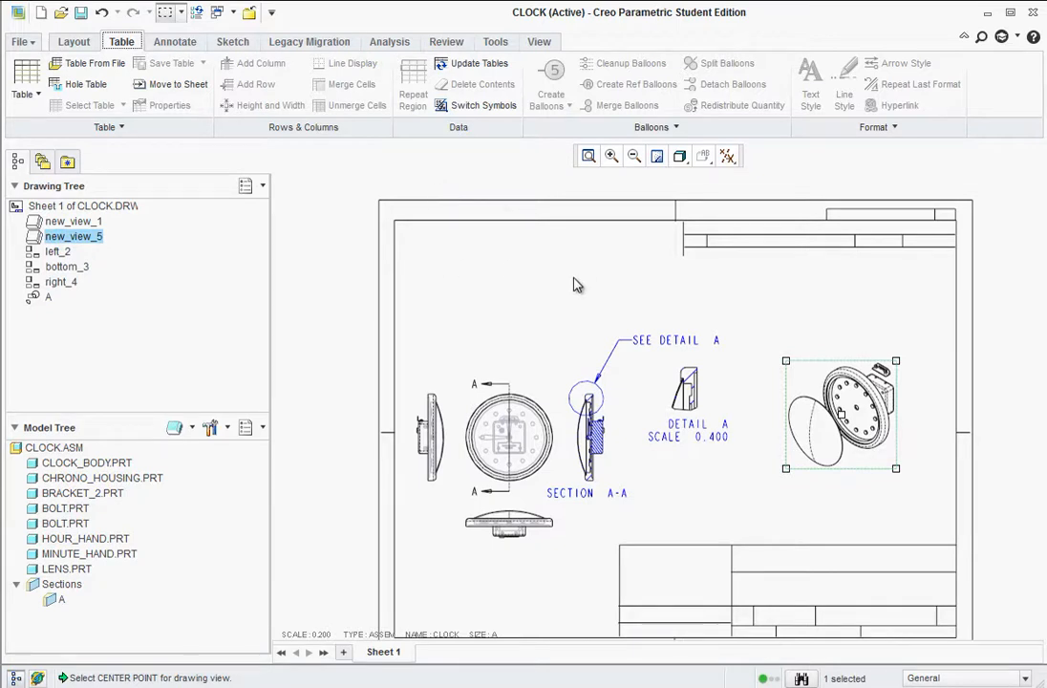
pyautogui.click(84, 67)
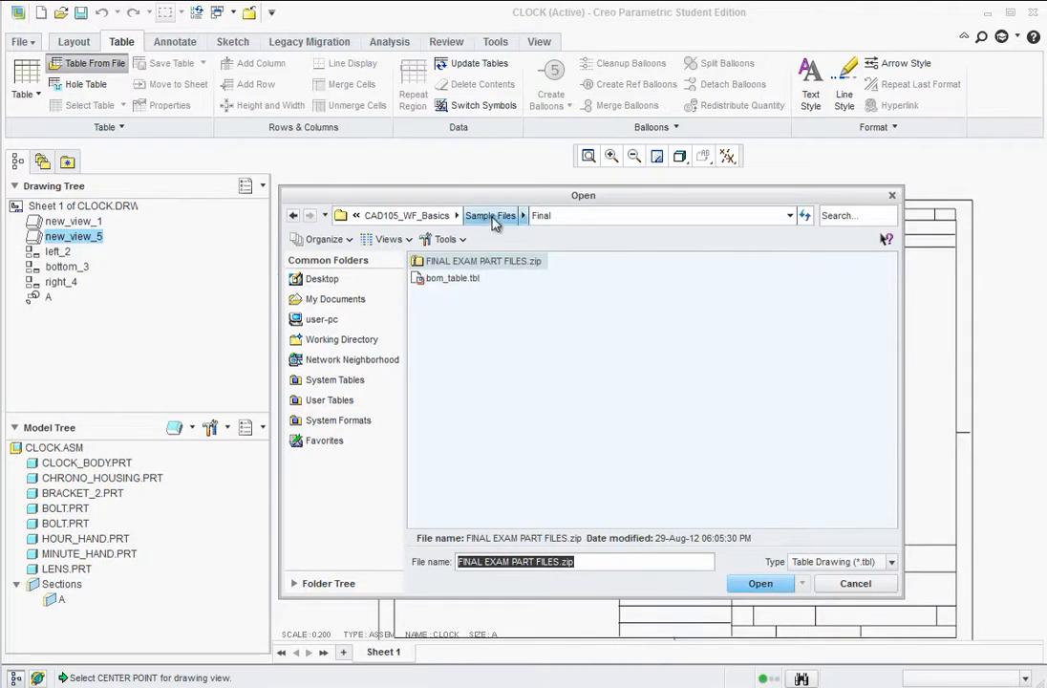
pyautogui.click(448, 279)
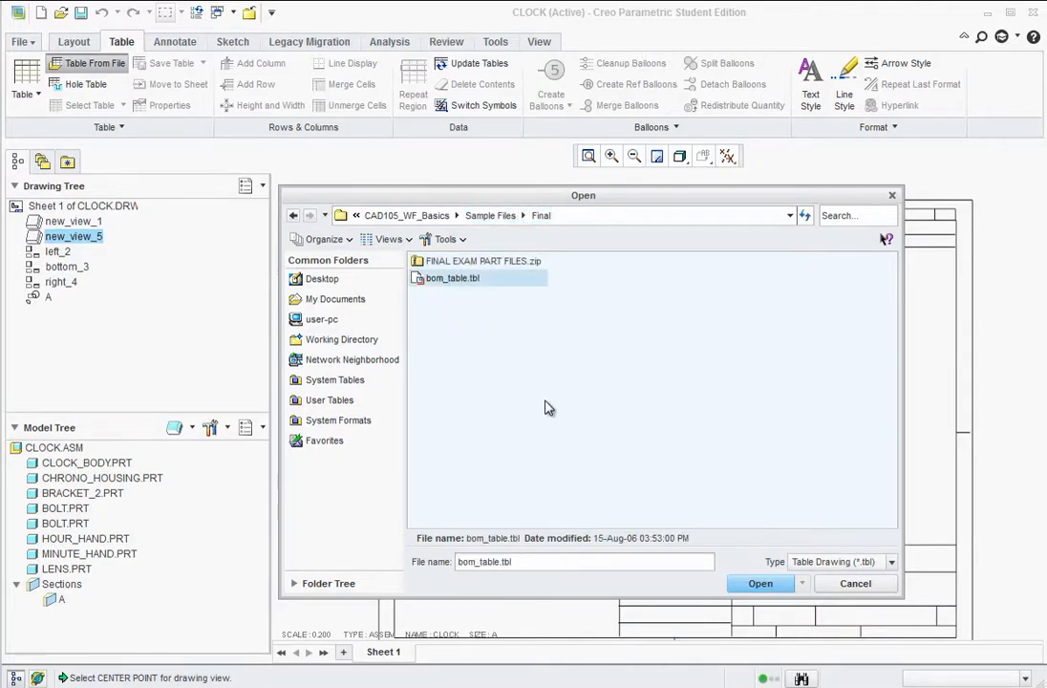
pyautogui.click(760, 585)
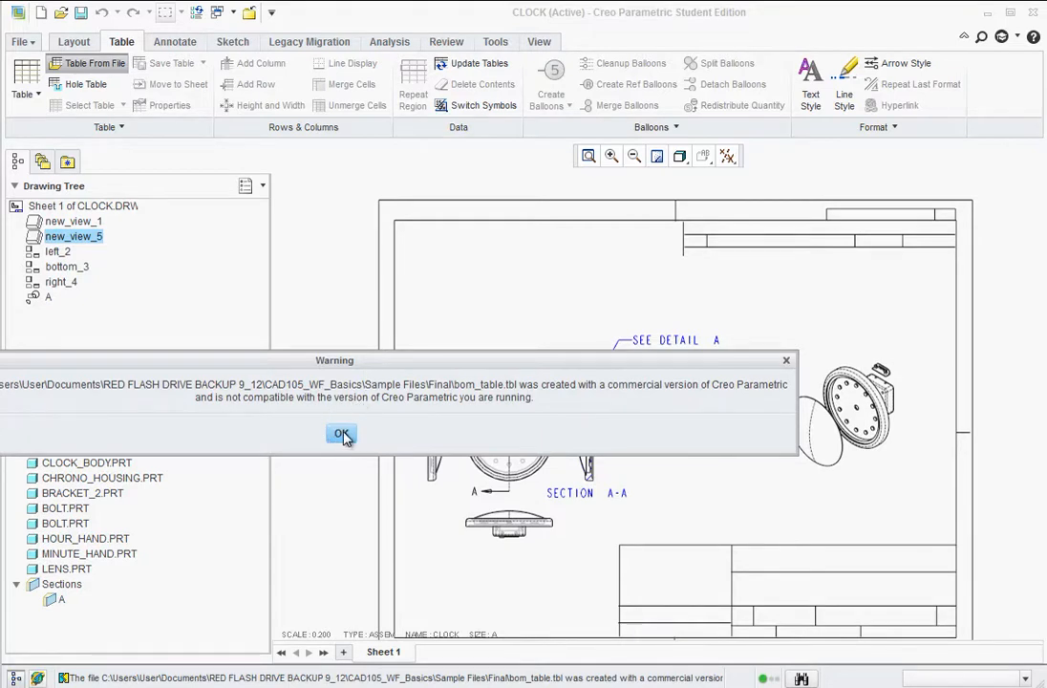
pyautogui.moveTo(316, 359); pyautogui.dragTo(422, 389)
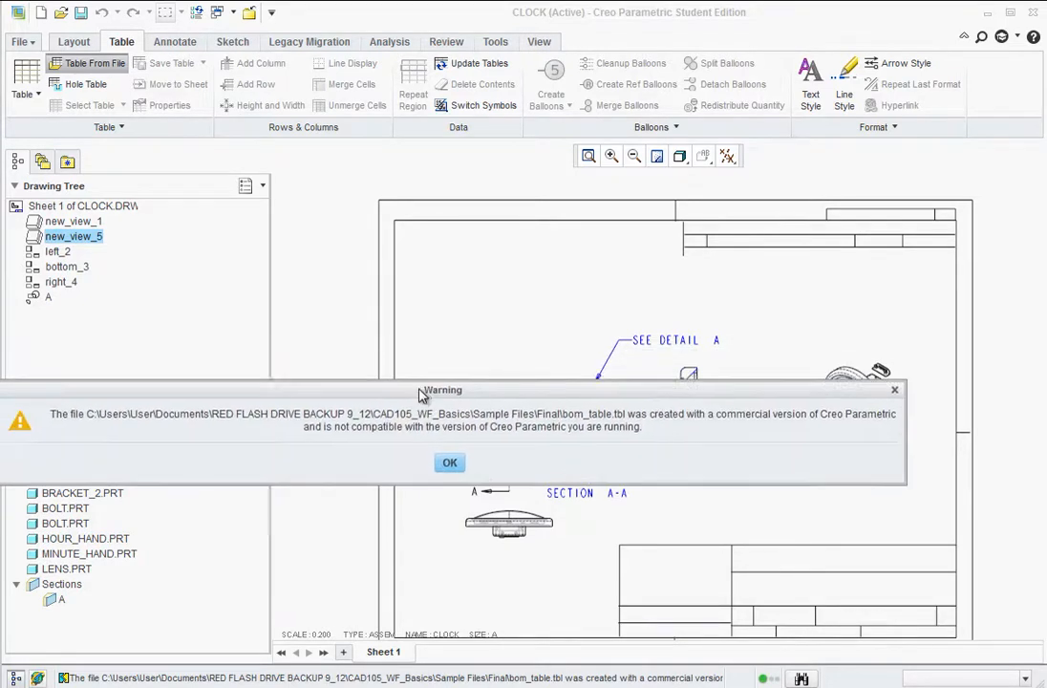
pyautogui.click(450, 464)
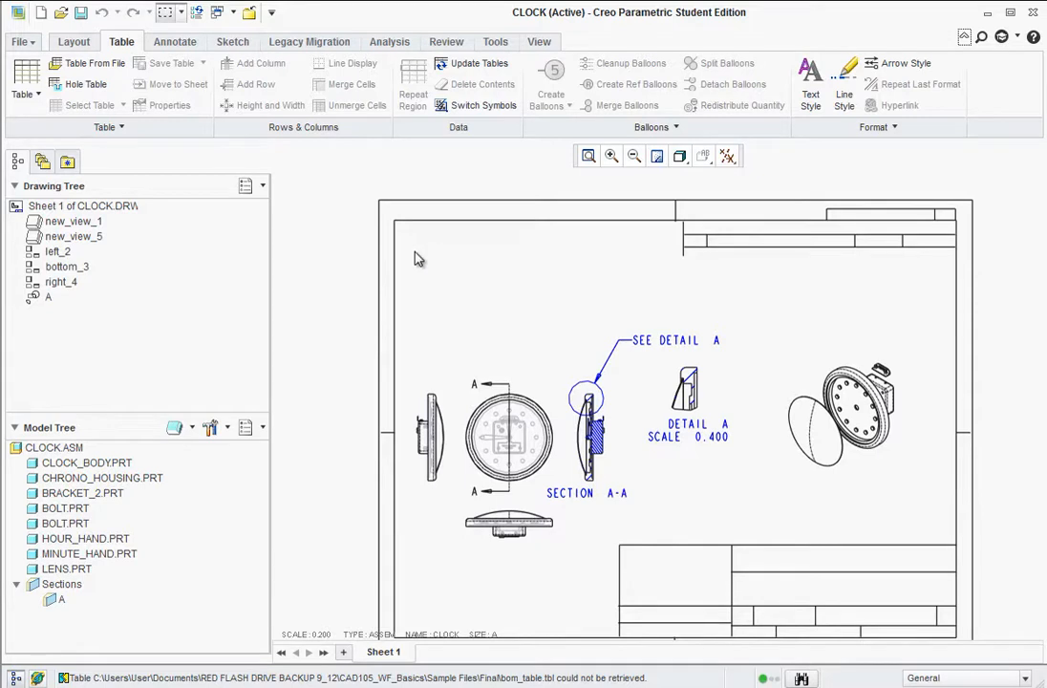
# - Insert a 6x5 table with its origin at the upper-left inner corner of the sheet border
pyautogui.click(25, 93)
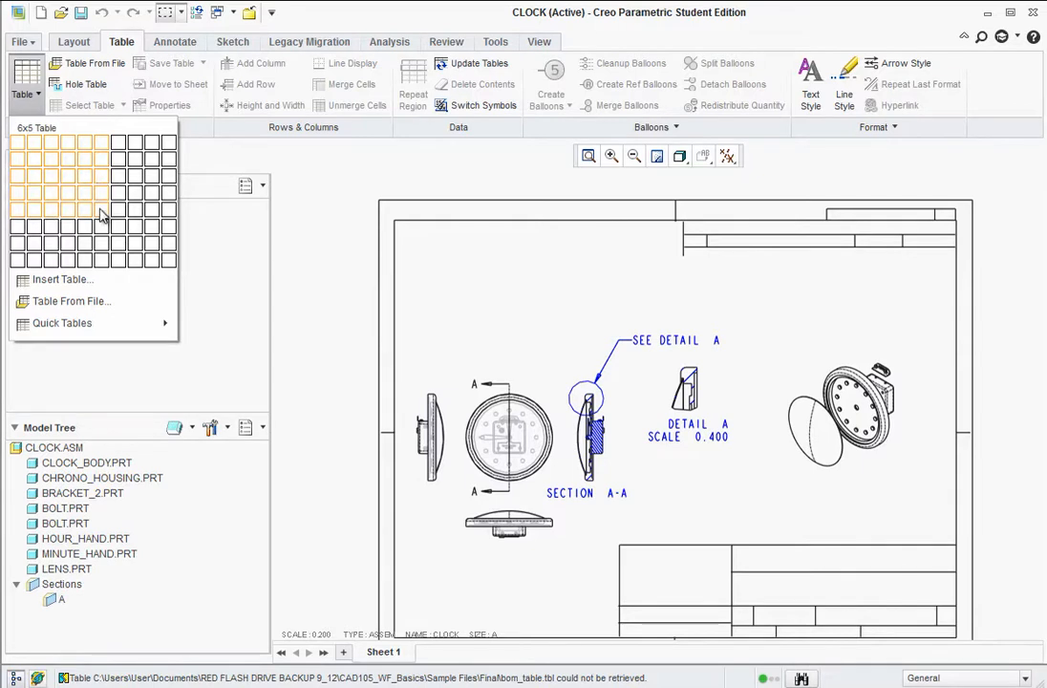
pyautogui.click(100, 215)
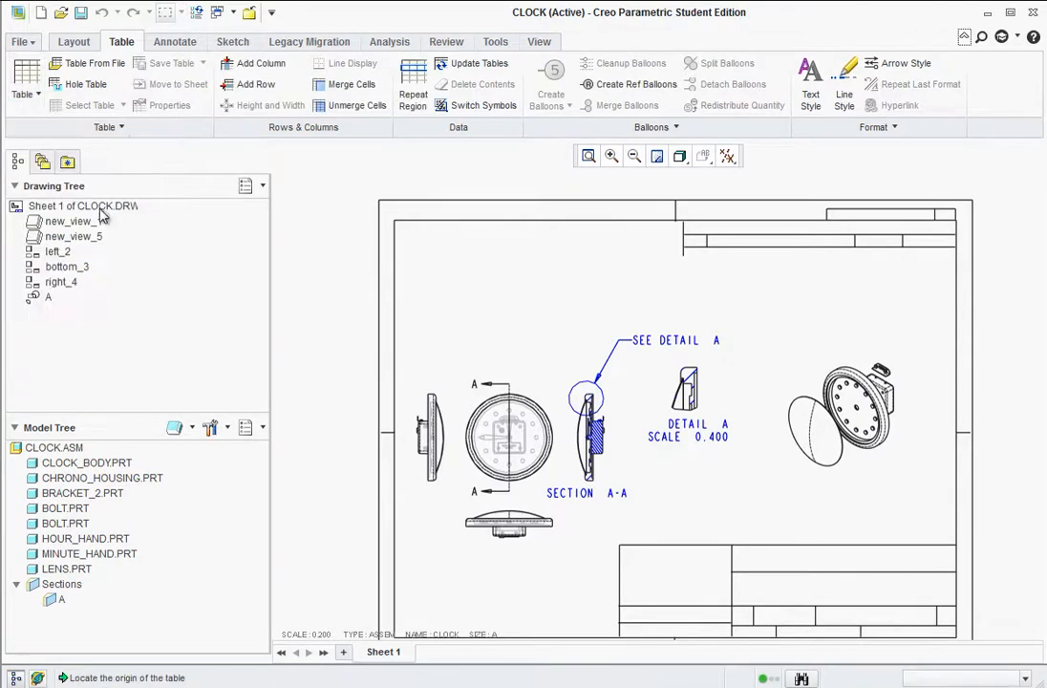
pyautogui.click(397, 222)
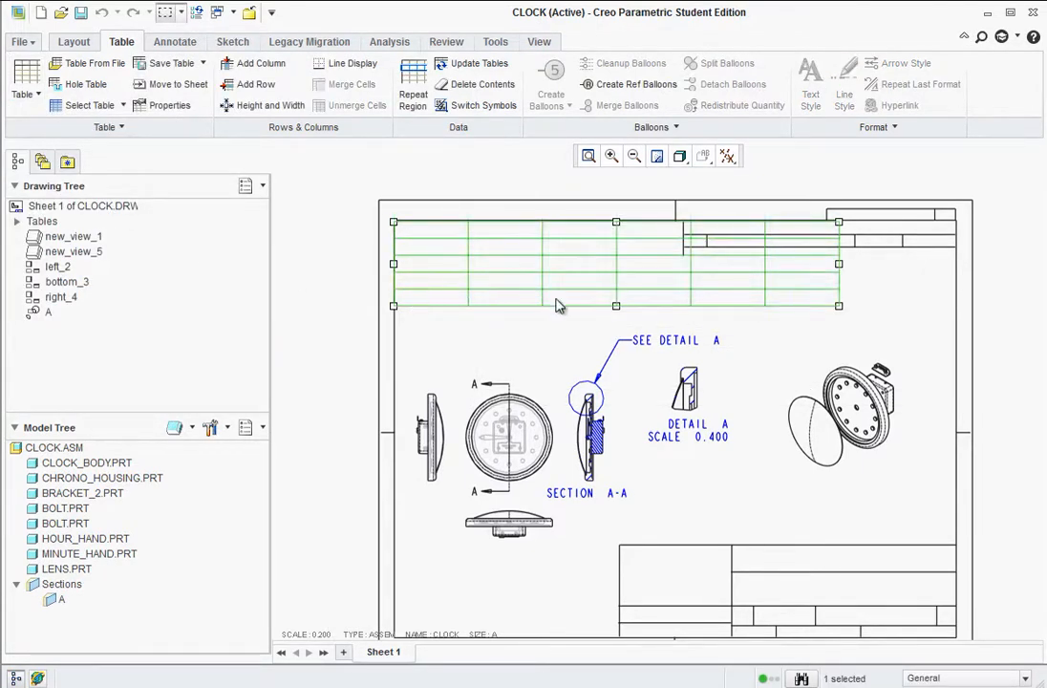
# - Turn off the table's automatic row height, set the row height to 0.5 characters and the column width to 6 characters, and apply
pyautogui.rightClick(789, 304)
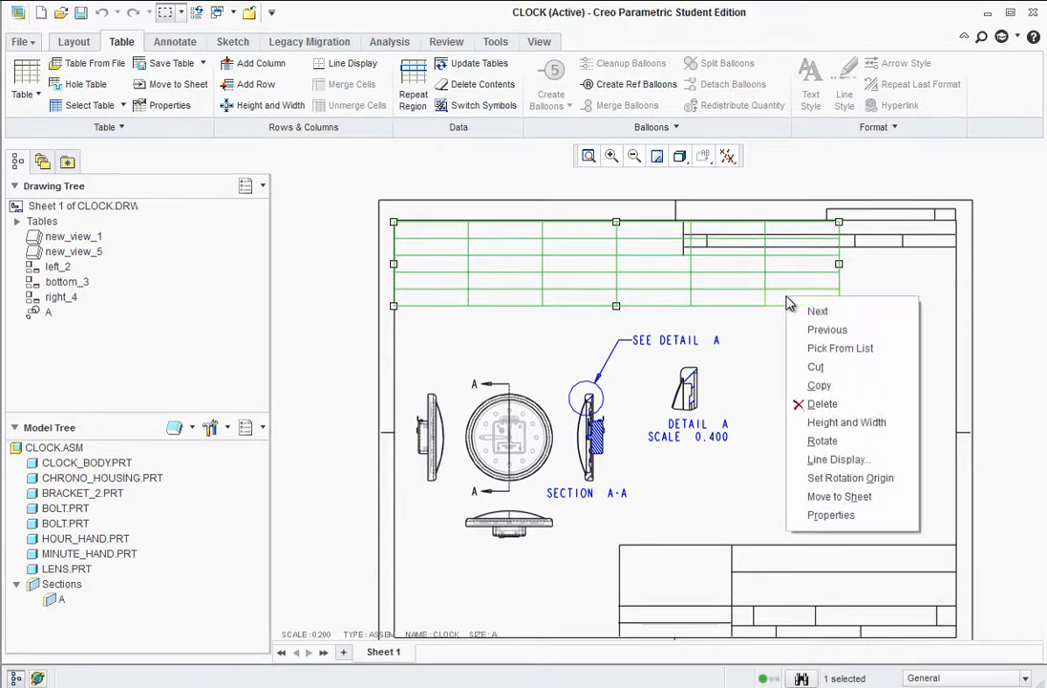
pyautogui.click(850, 428)
pyautogui.moveTo(1010, 154); pyautogui.dragTo(871, 191)
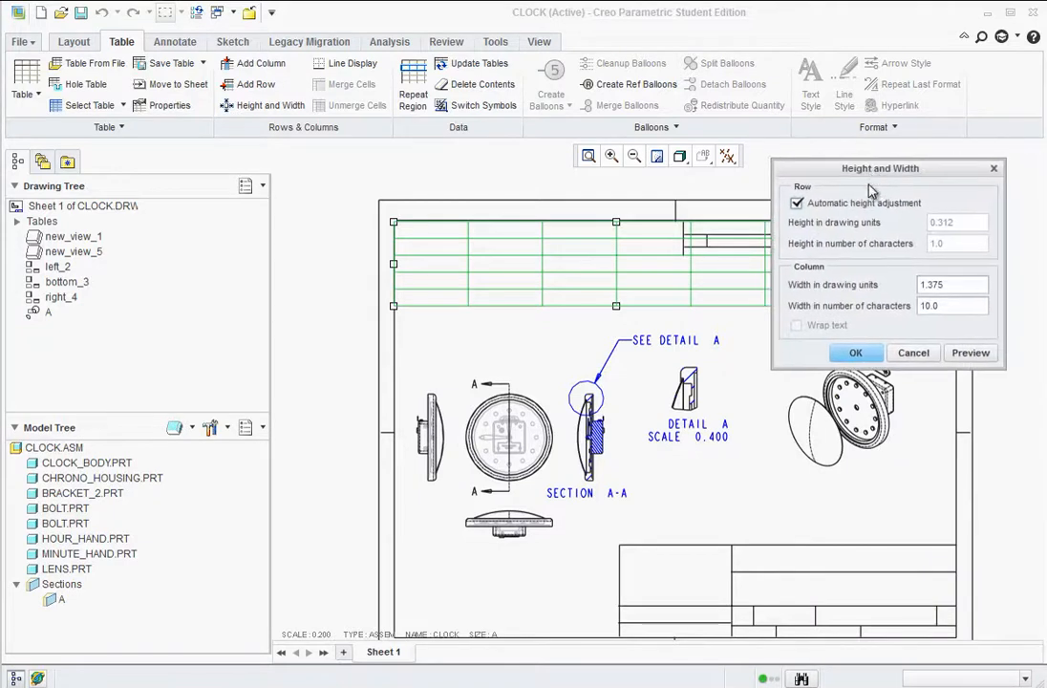
pyautogui.click(797, 203)
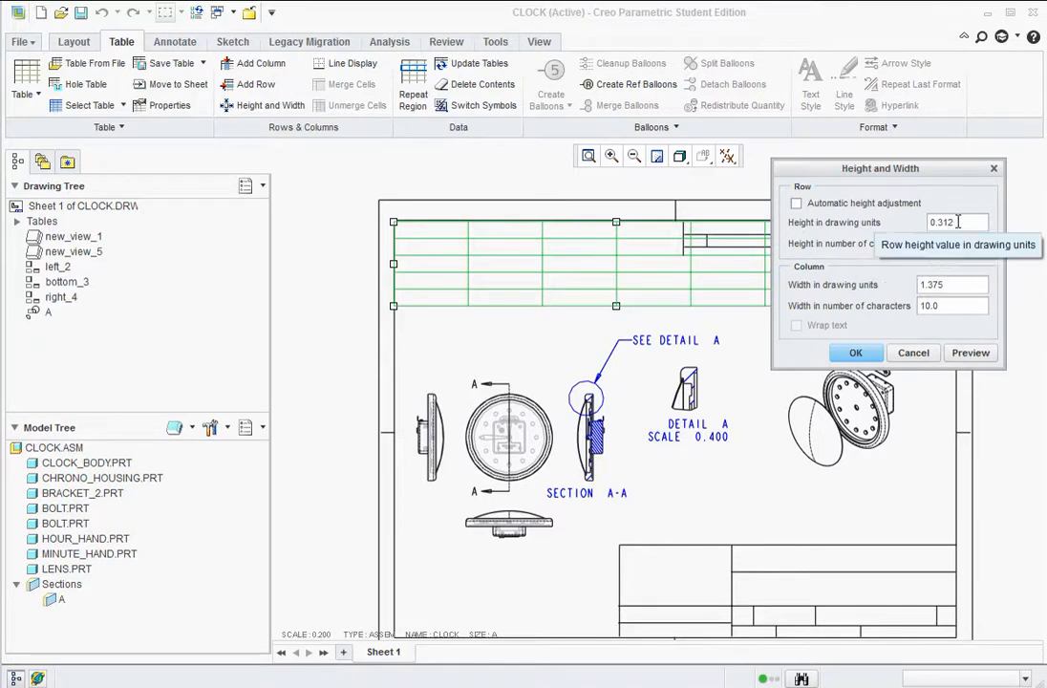
pyautogui.moveTo(959, 221); pyautogui.dragTo(945, 222)
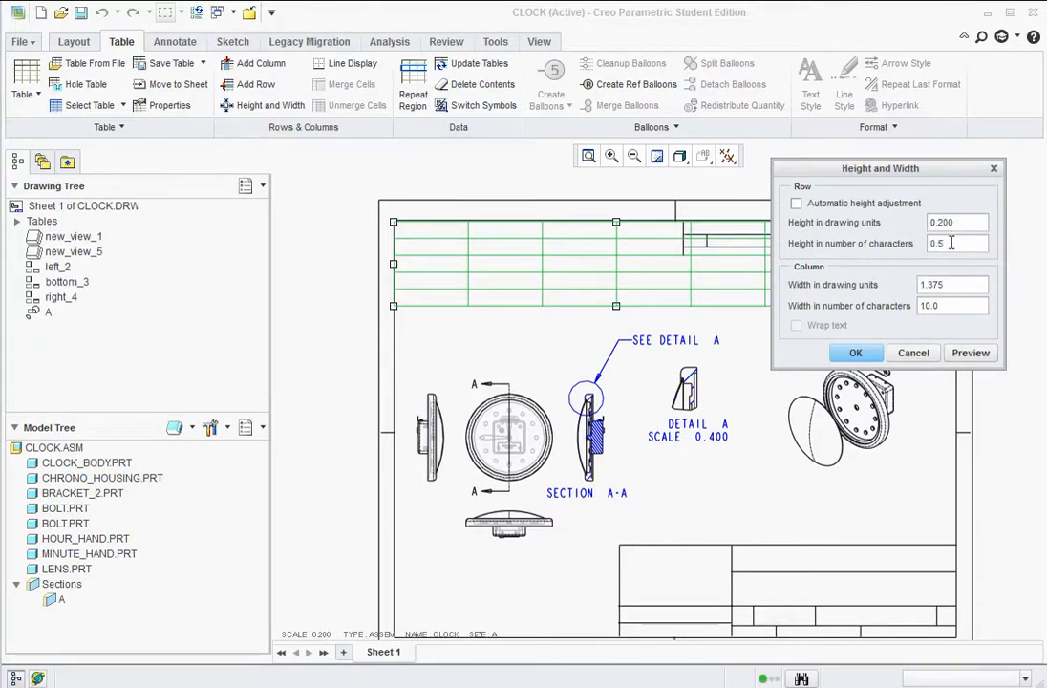
pyautogui.click(945, 306)
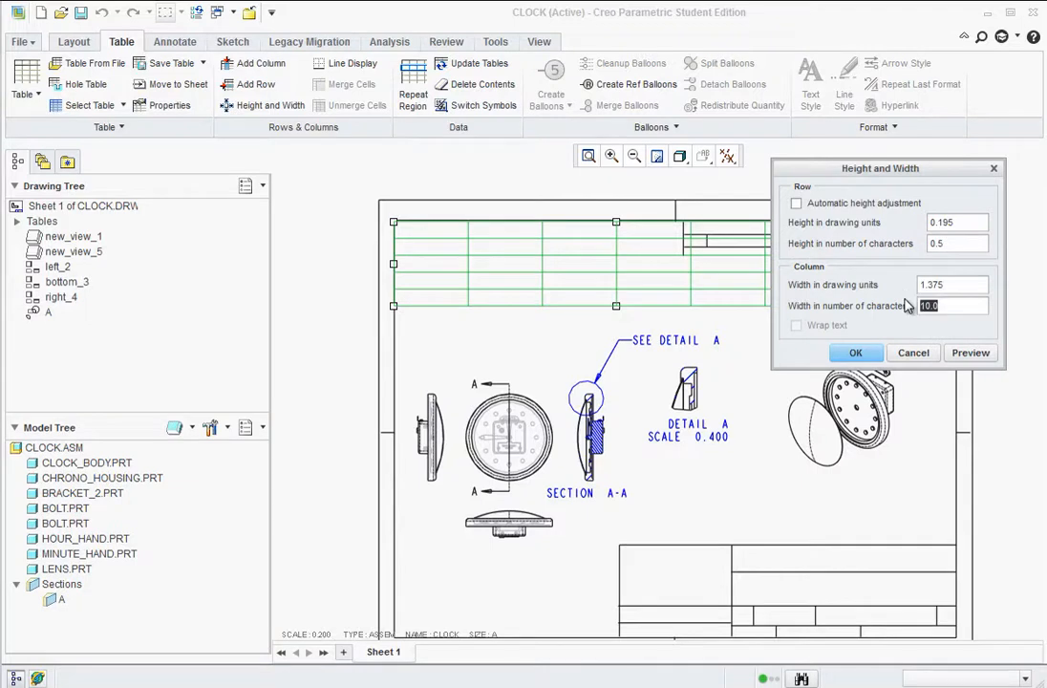
pyautogui.write('6')
pyautogui.click(970, 353)
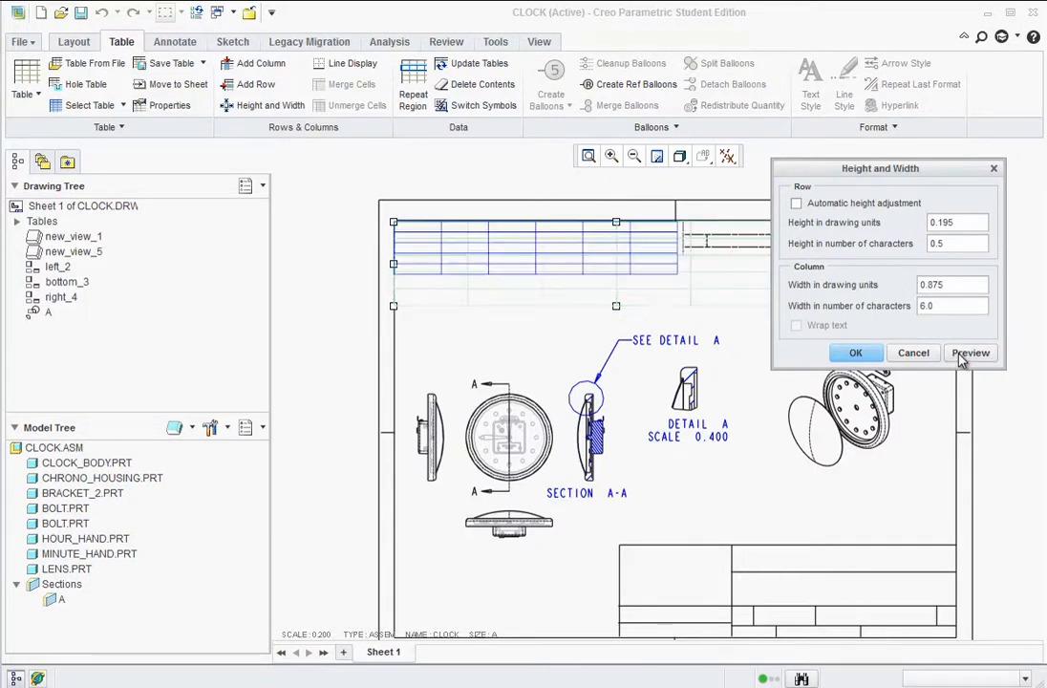
pyautogui.click(855, 352)
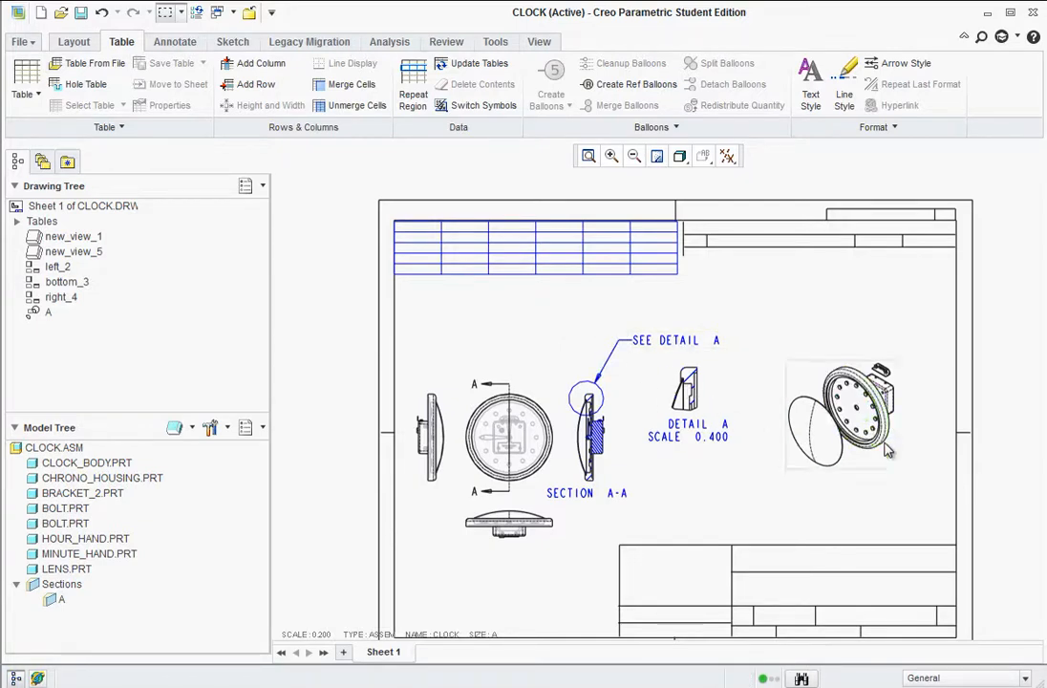
# - Add a horizontal note without a leader in the title block's top cell containing the author's full name
pyautogui.scroll(2, 875, 437)
pyautogui.scroll(-2, 875, 437)
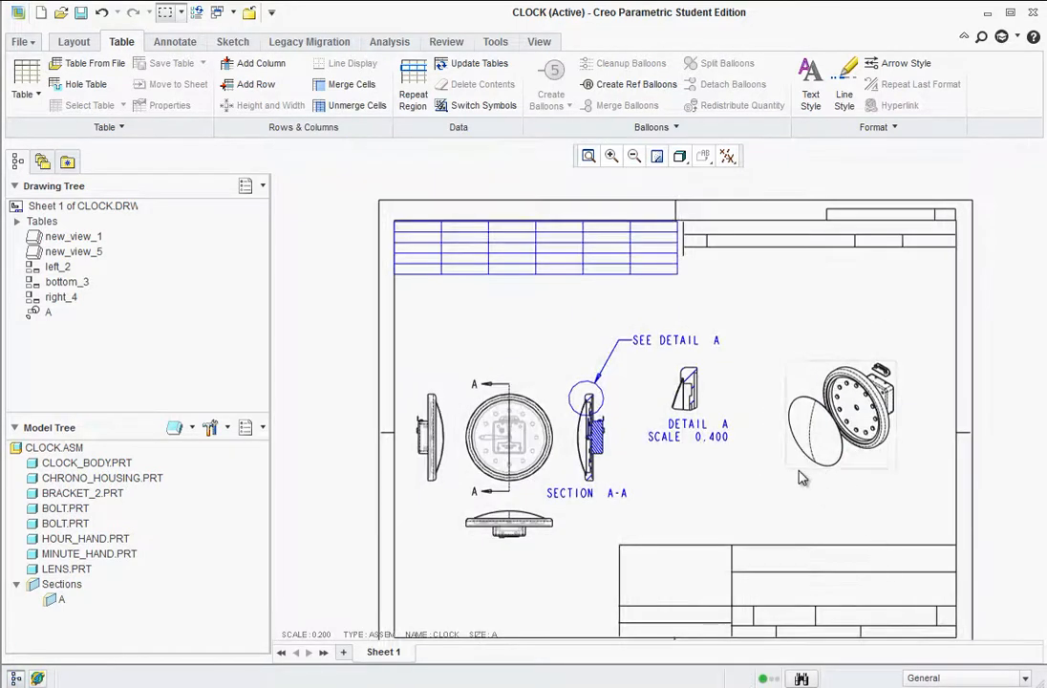
pyautogui.scroll(1, 855, 598)
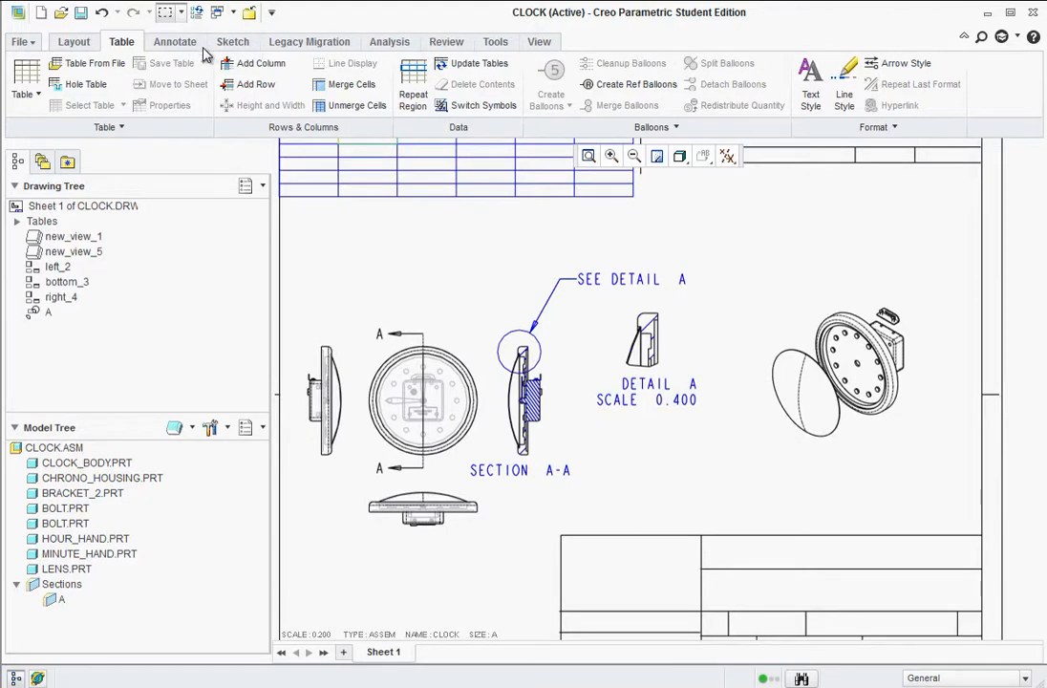
pyautogui.click(174, 42)
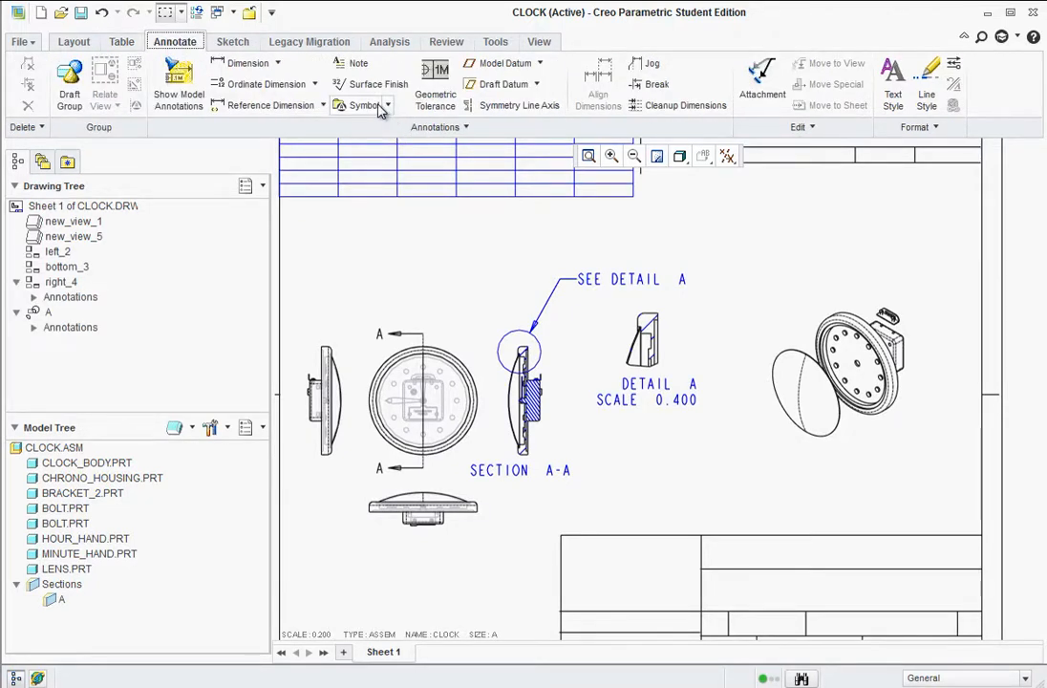
pyautogui.click(351, 63)
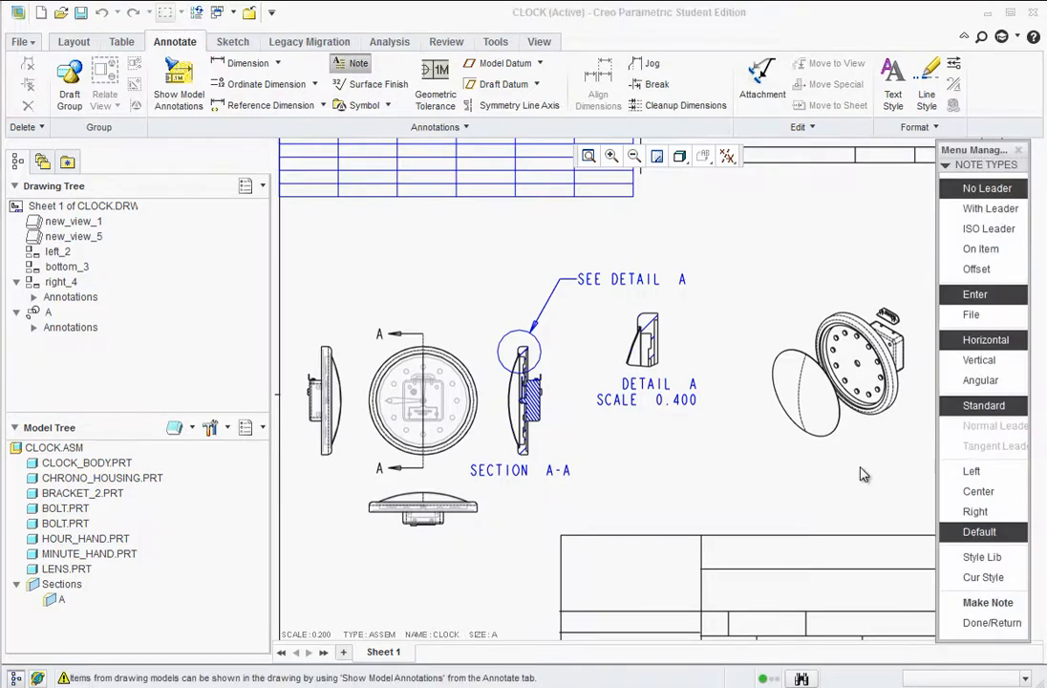
pyautogui.click(988, 605)
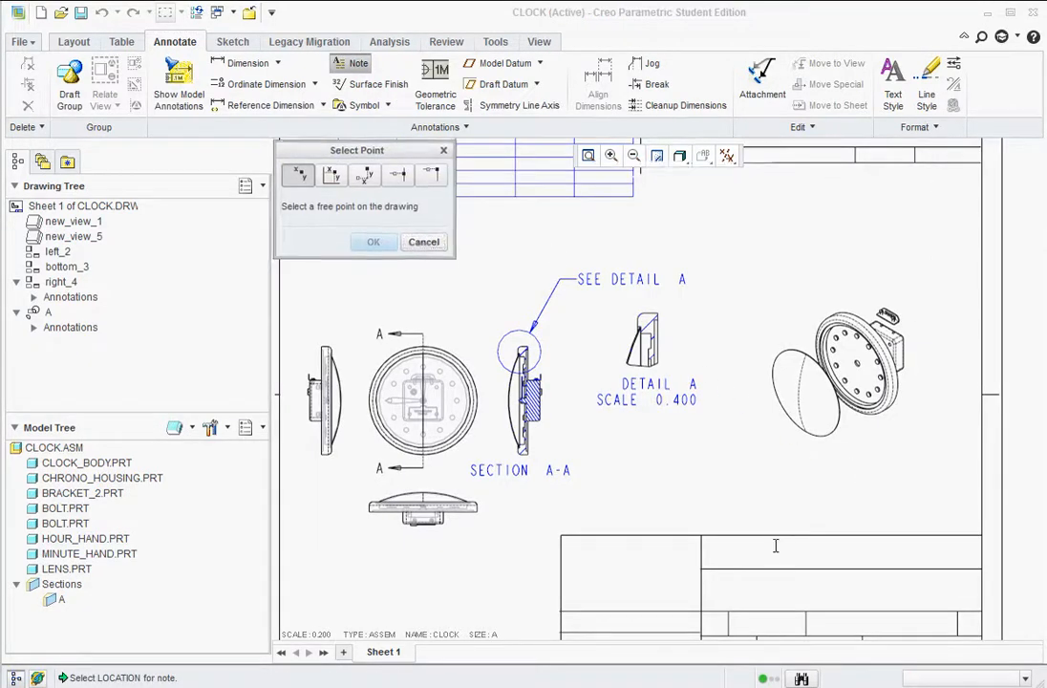
pyautogui.click(777, 548)
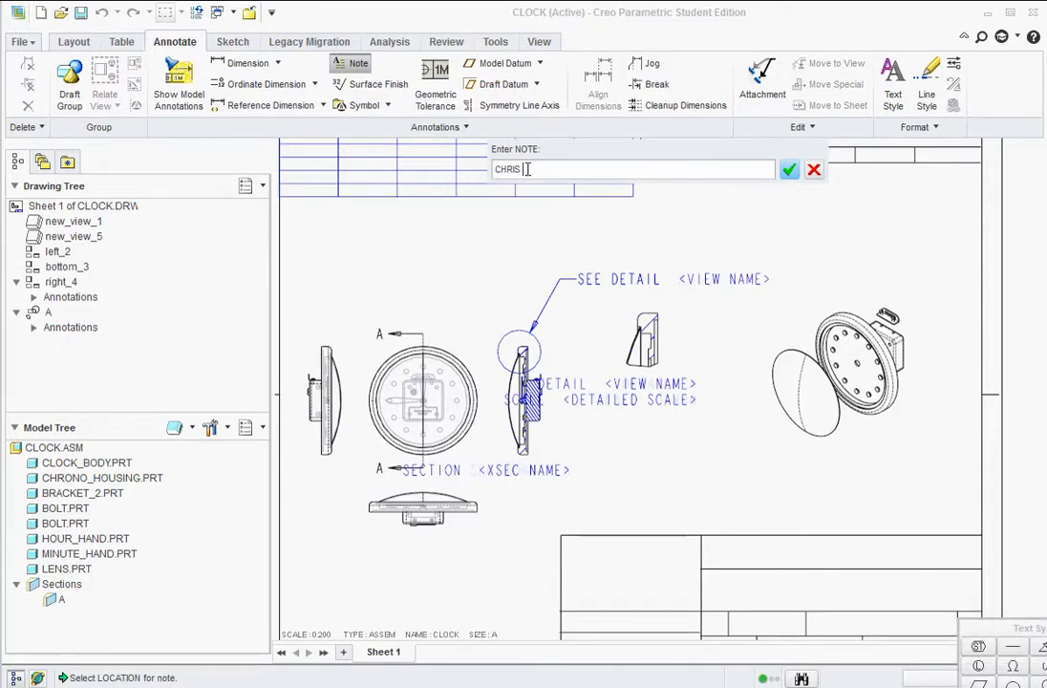
pyautogui.write('CHRIS SKOWN')
pyautogui.press('Return')
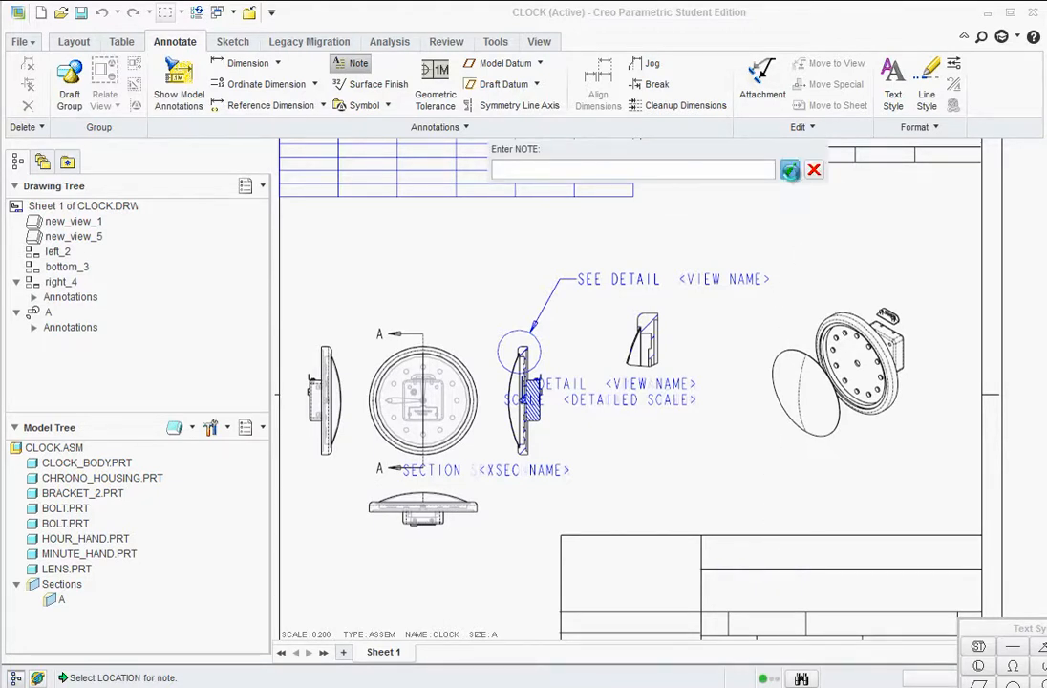
pyautogui.click(789, 169)
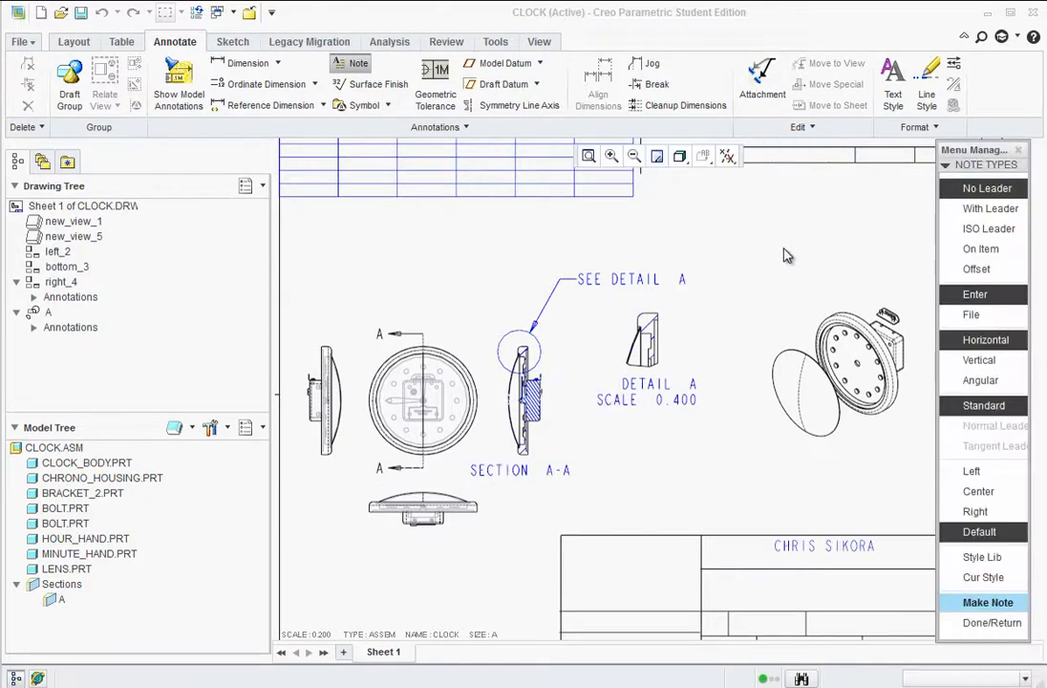
pyautogui.click(990, 623)
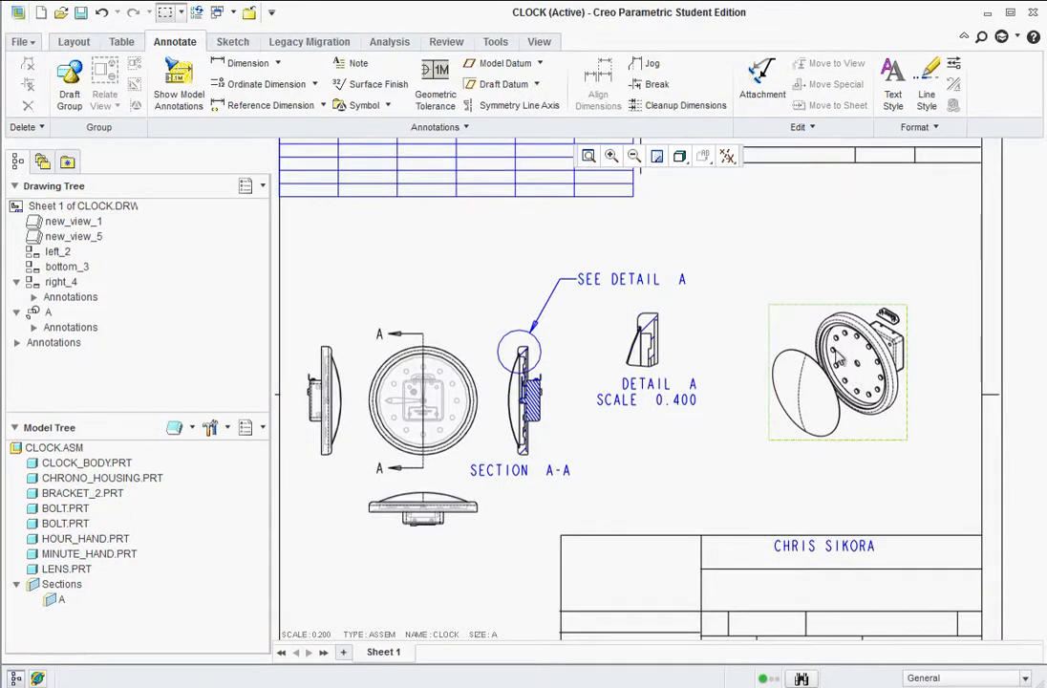
# - Switch to the CLOCK.ASM window and show the assembly in its exploded state
pyautogui.rightClick(805, 328)
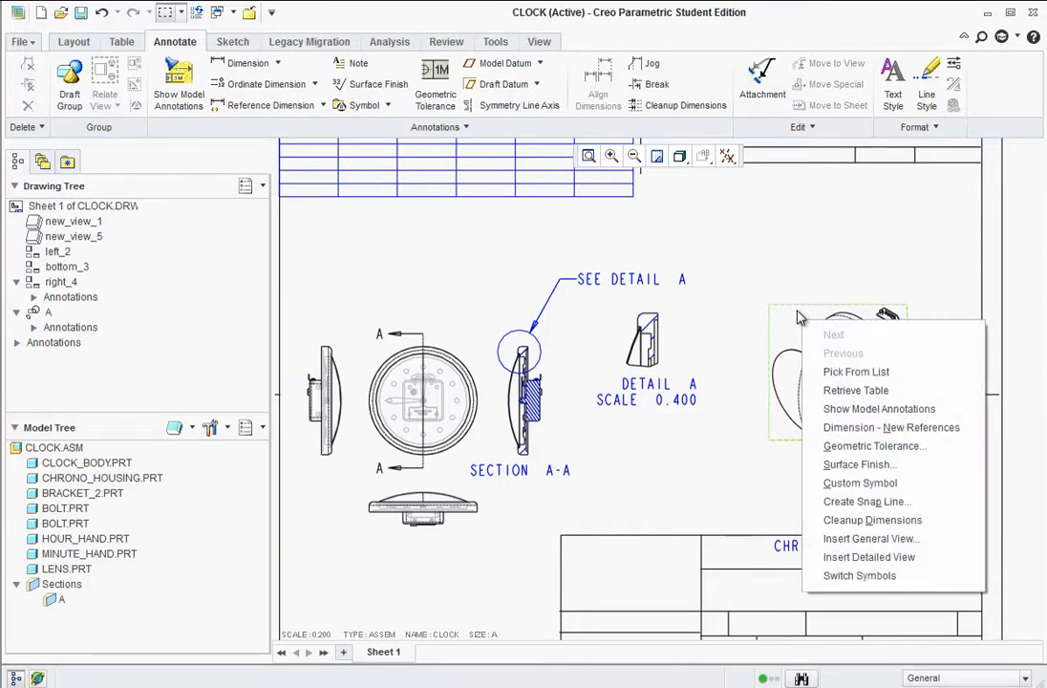
pyautogui.click(789, 282)
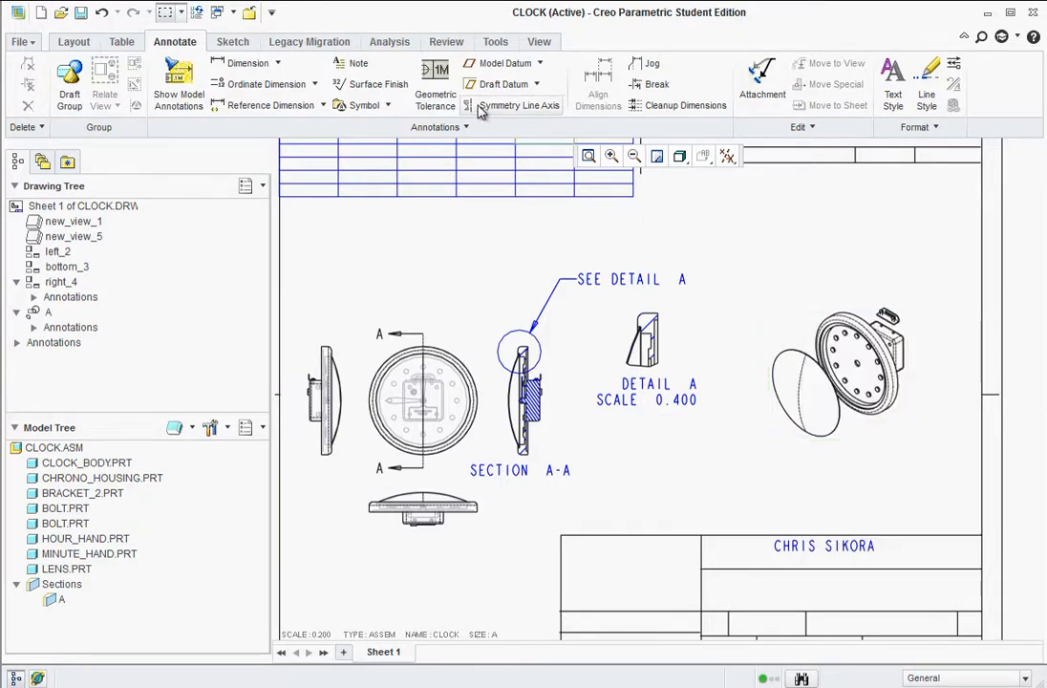
pyautogui.click(231, 13)
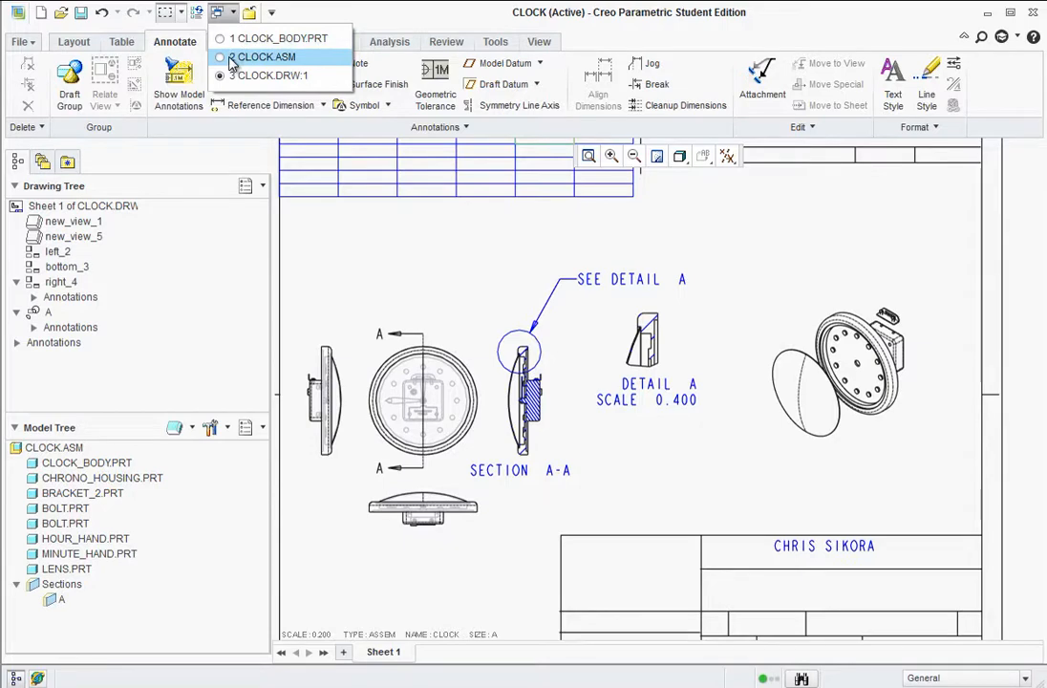
pyautogui.click(222, 60)
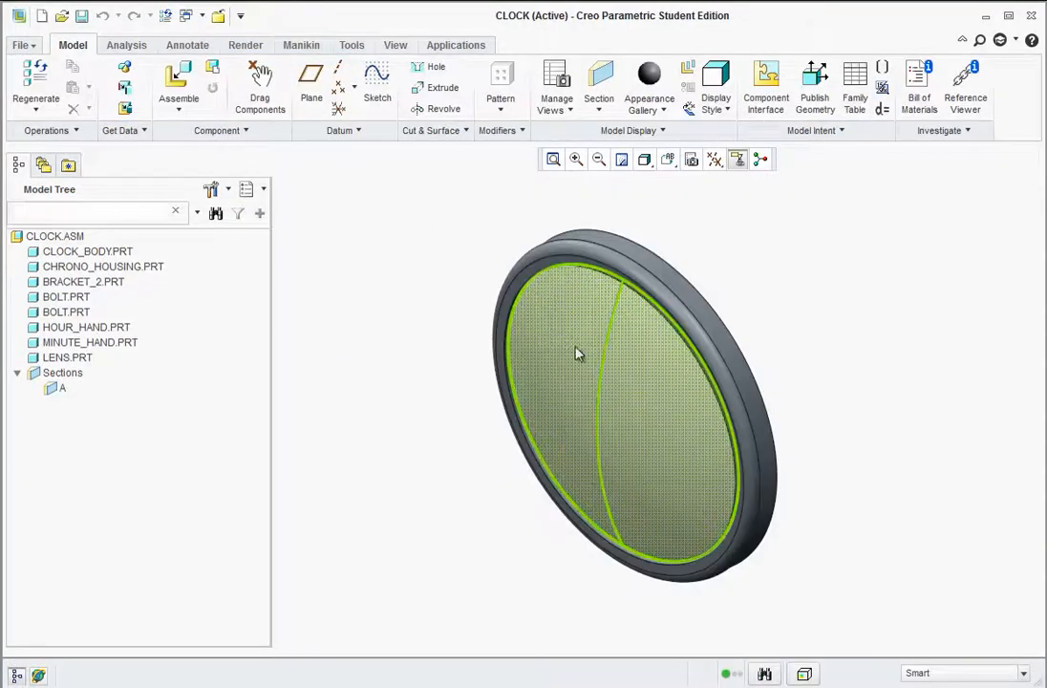
pyautogui.moveTo(755, 328); pyautogui.dragTo(710, 355, button='middle')
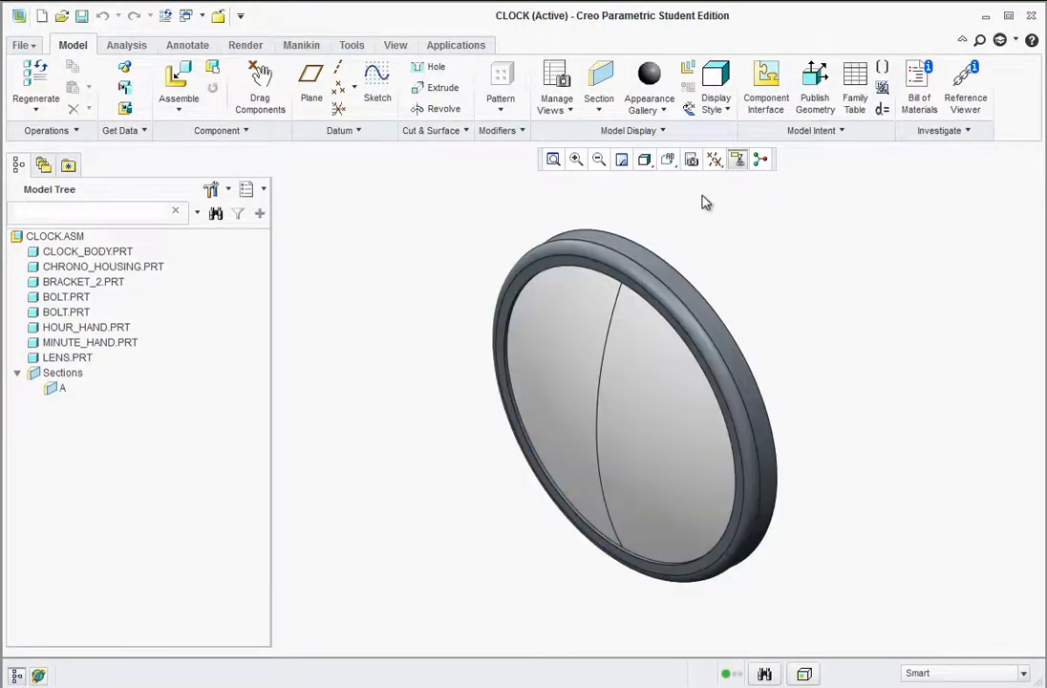
pyautogui.click(689, 69)
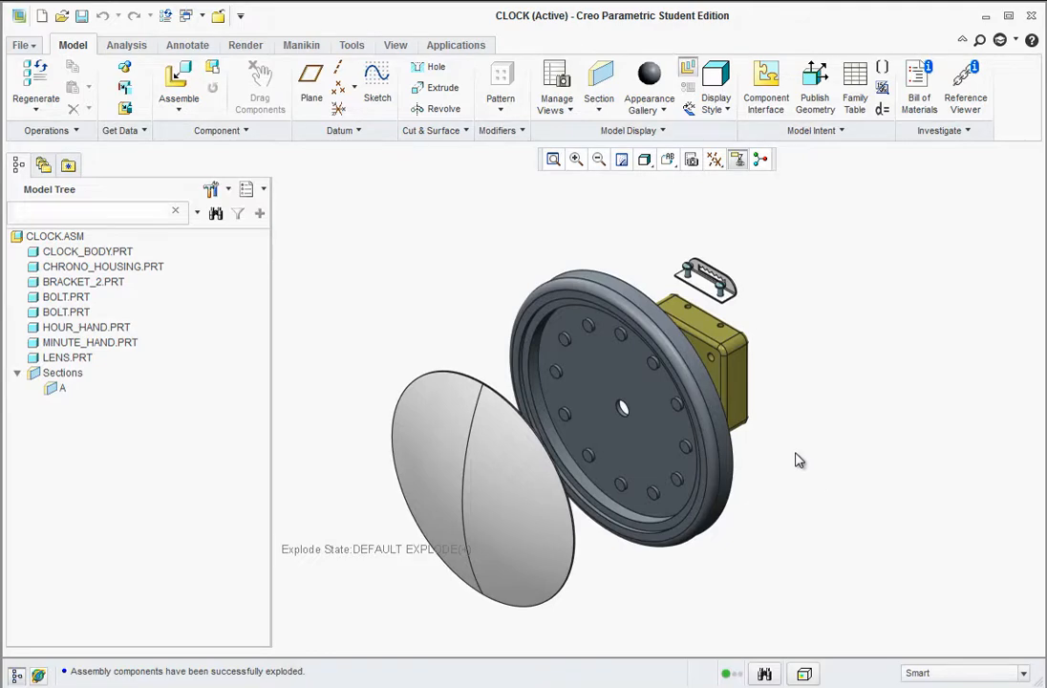
# - Edit the explode positions to spread the lens, hands, chrono housing, bracket and bolts apart from the clock body
pyautogui.click(688, 108)
pyautogui.click(461, 459)
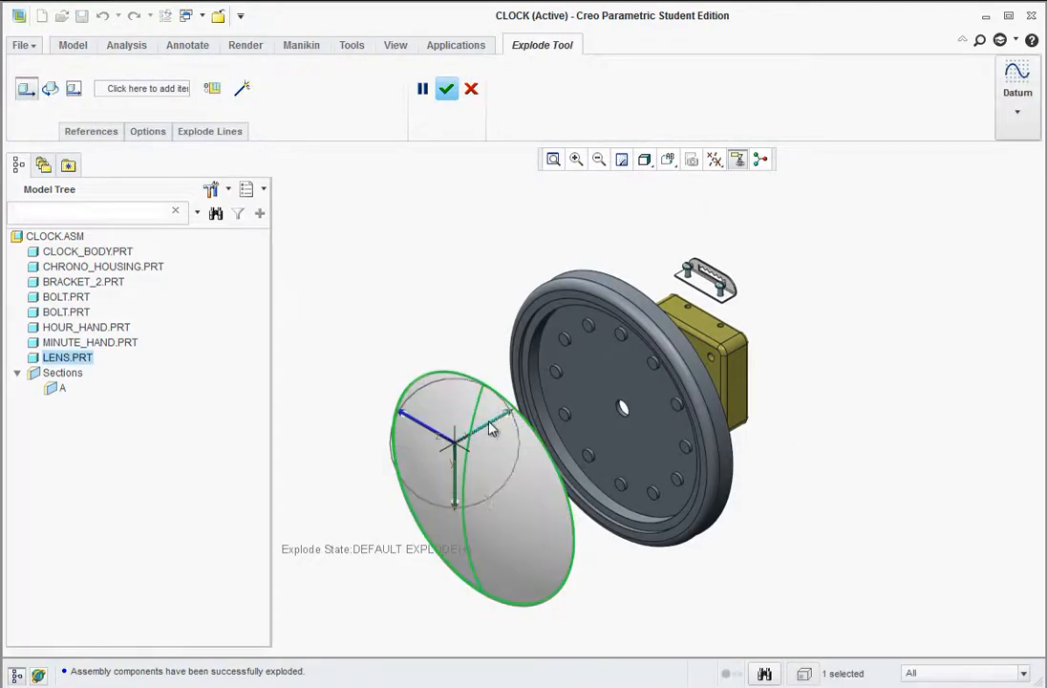
pyautogui.moveTo(506, 423)
pyautogui.mouseDown()
pyautogui.moveTo(441, 457)
pyautogui.moveTo(490, 422)
pyautogui.mouseUp()
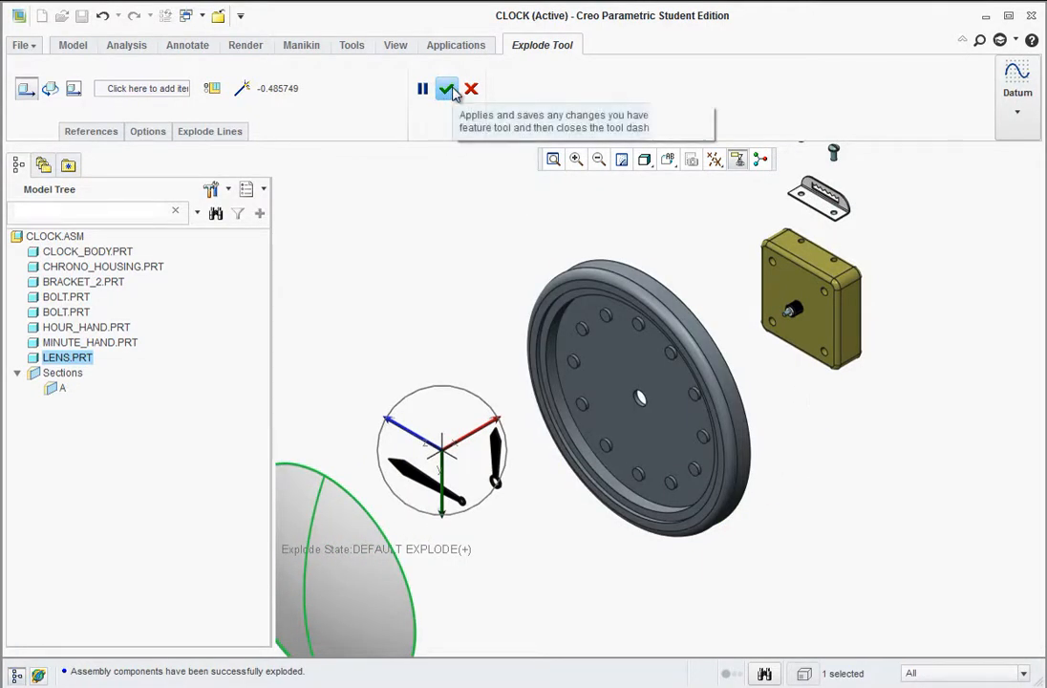
pyautogui.click(449, 89)
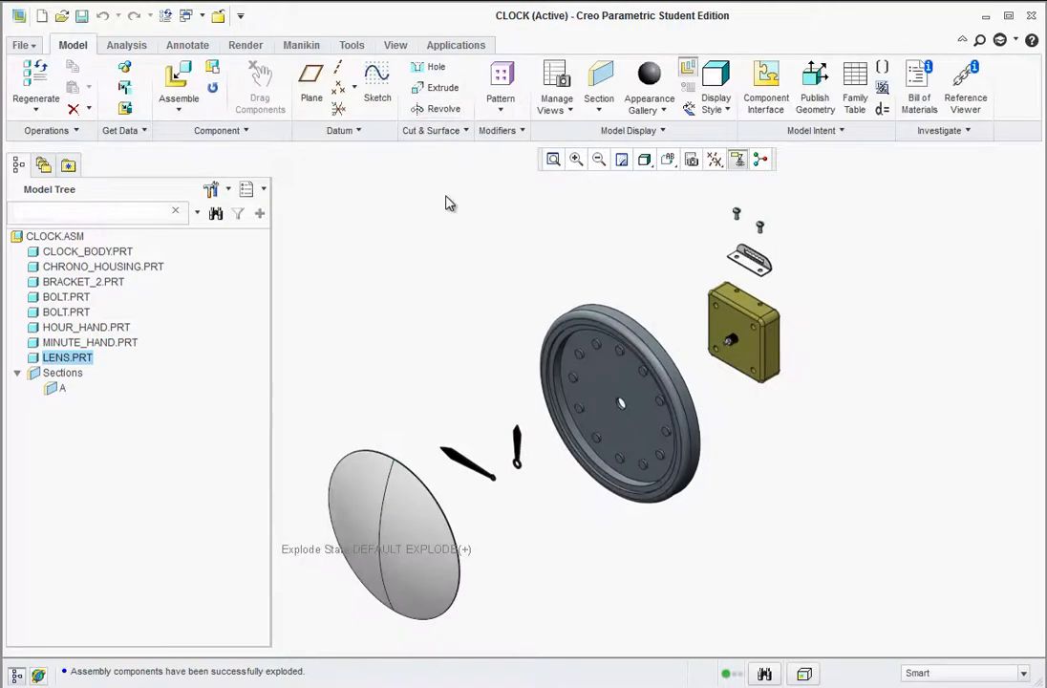
pyautogui.click(448, 204)
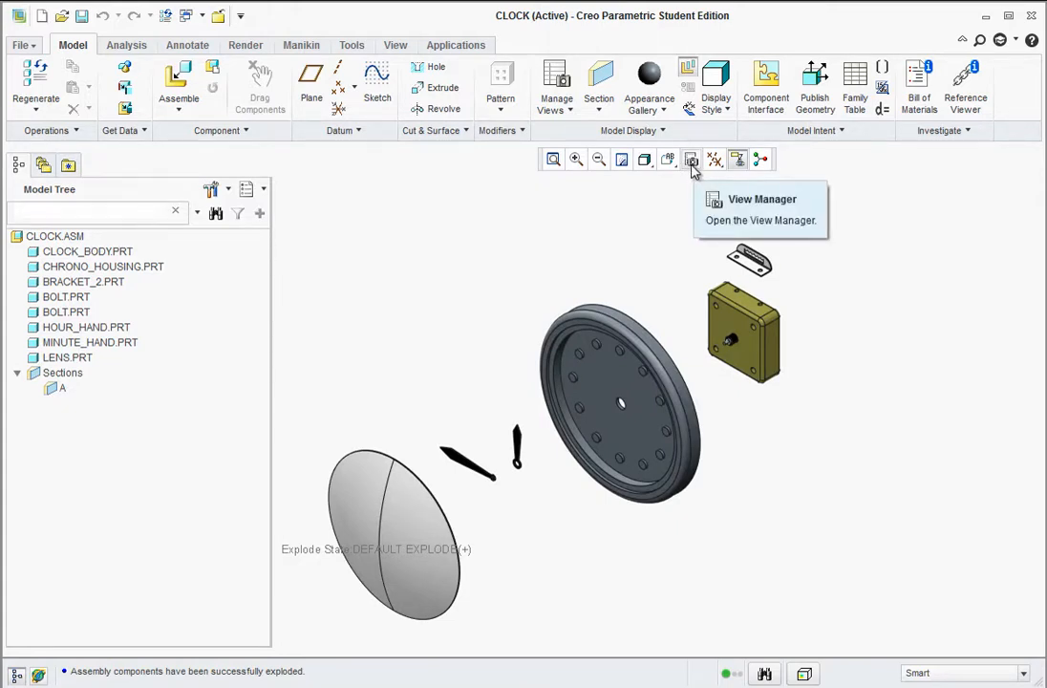
# - Save the modified component positions to the Default Explode state in the View Manager and close it
pyautogui.click(696, 164)
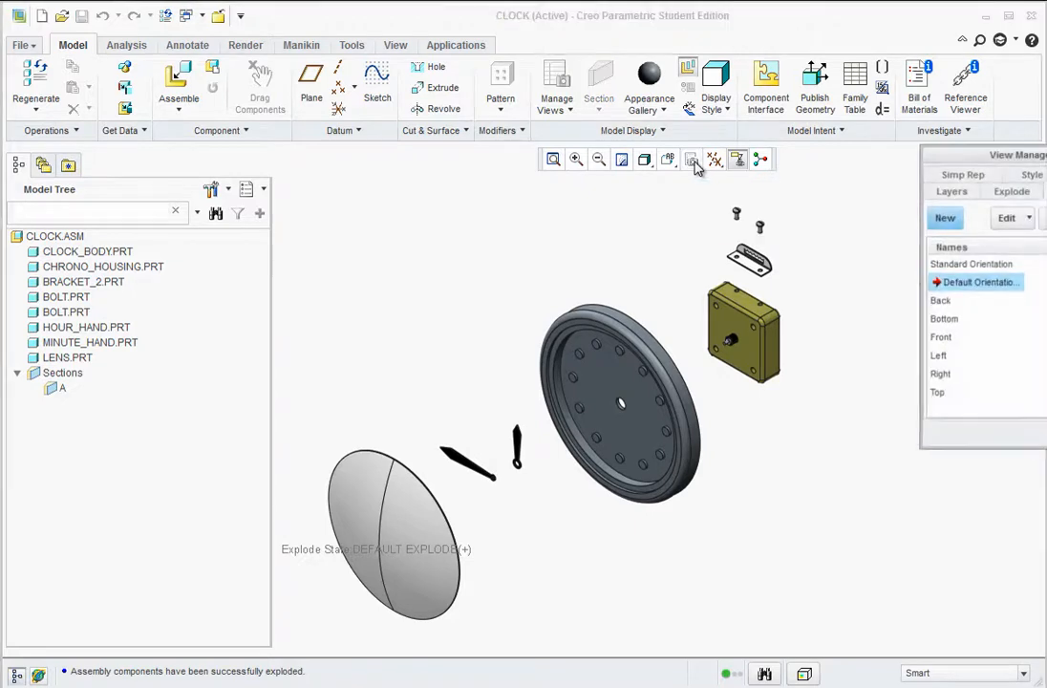
pyautogui.moveTo(995, 157); pyautogui.dragTo(884, 160)
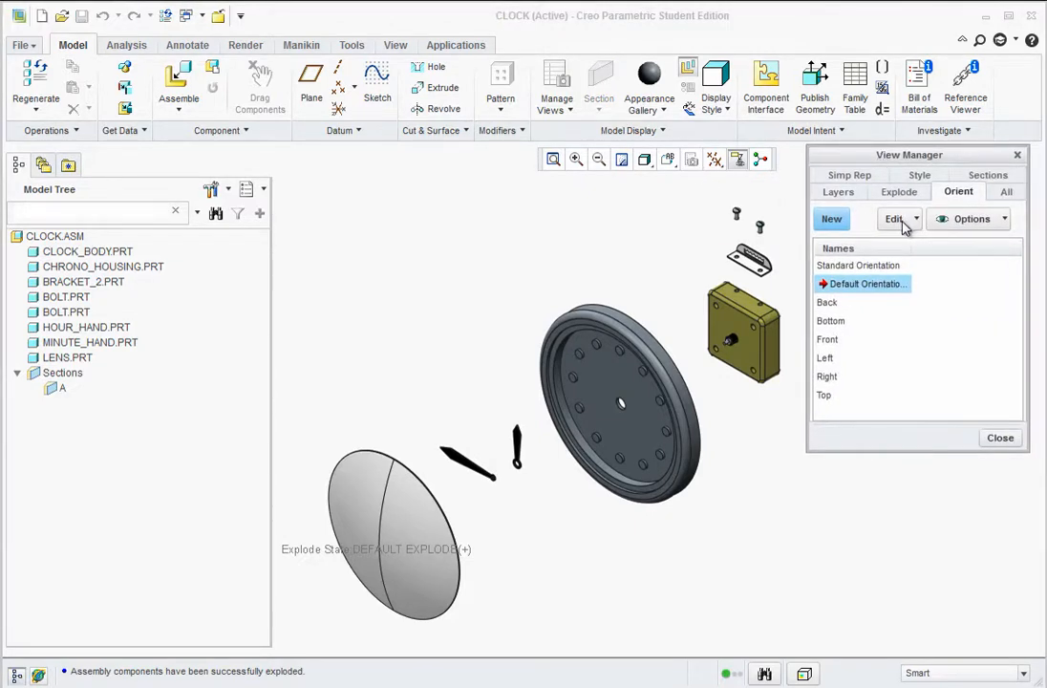
pyautogui.click(906, 193)
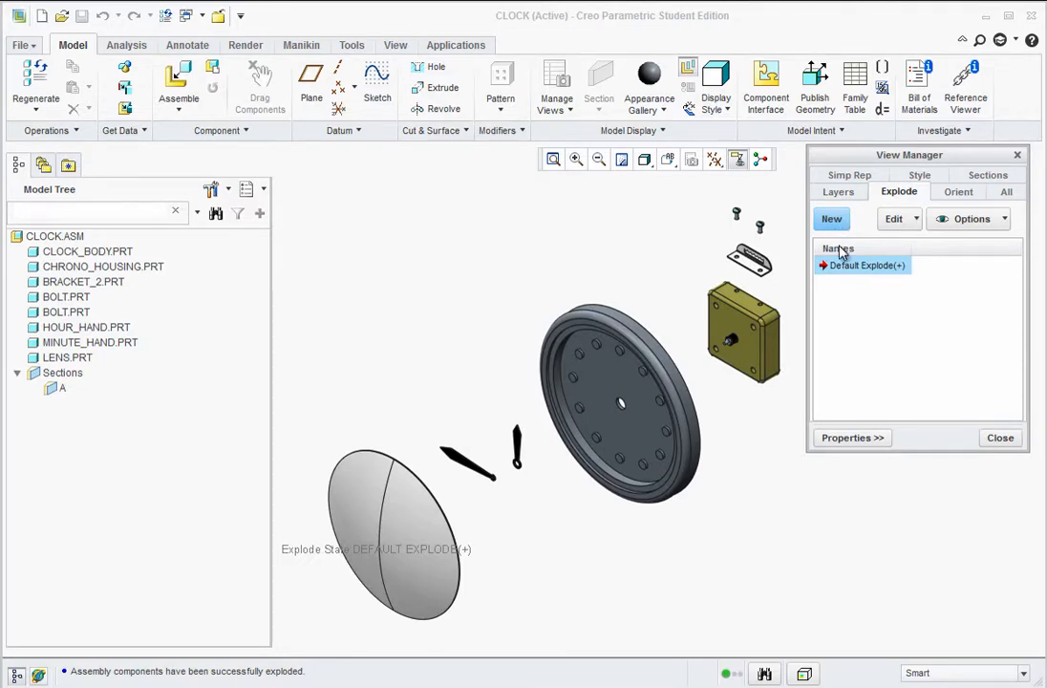
pyautogui.click(831, 218)
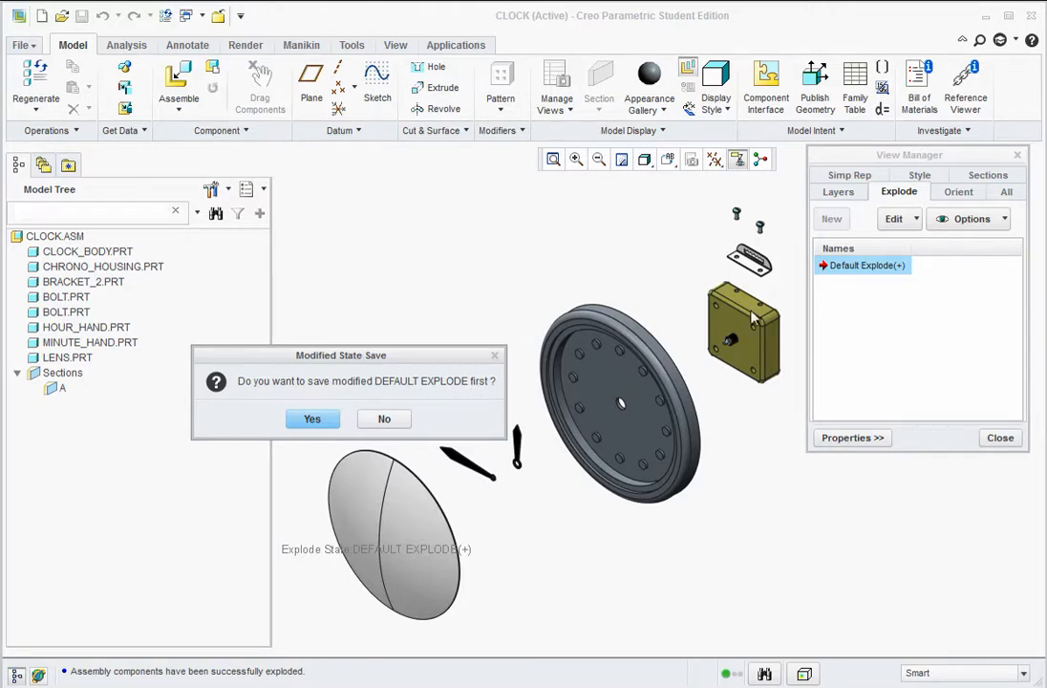
pyautogui.click(326, 424)
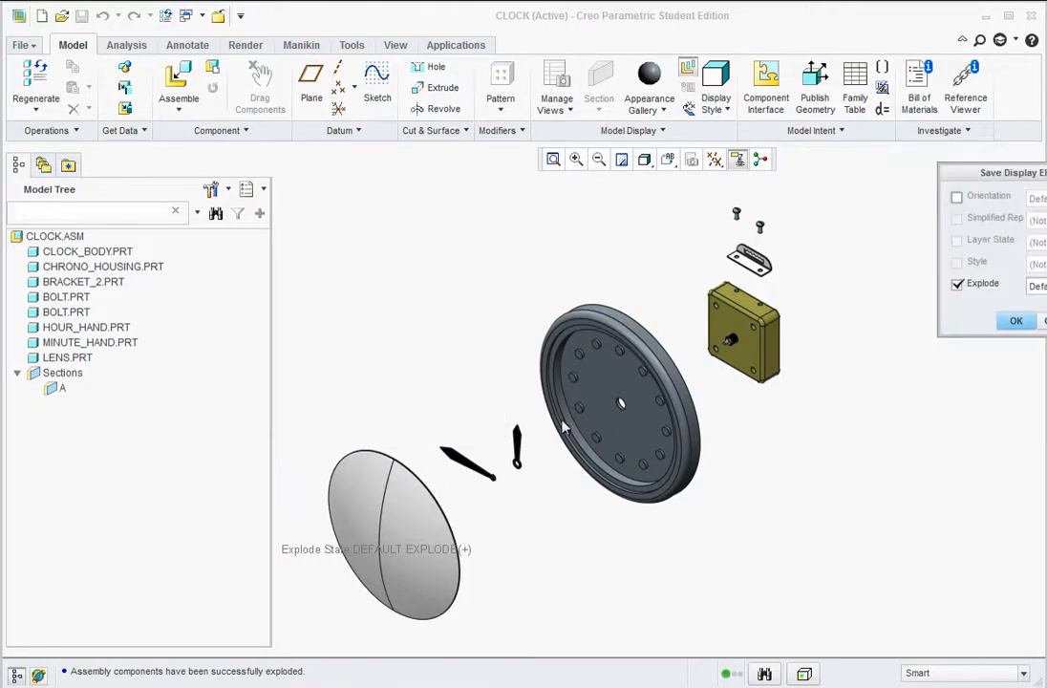
pyautogui.click(1016, 323)
pyautogui.click(928, 276)
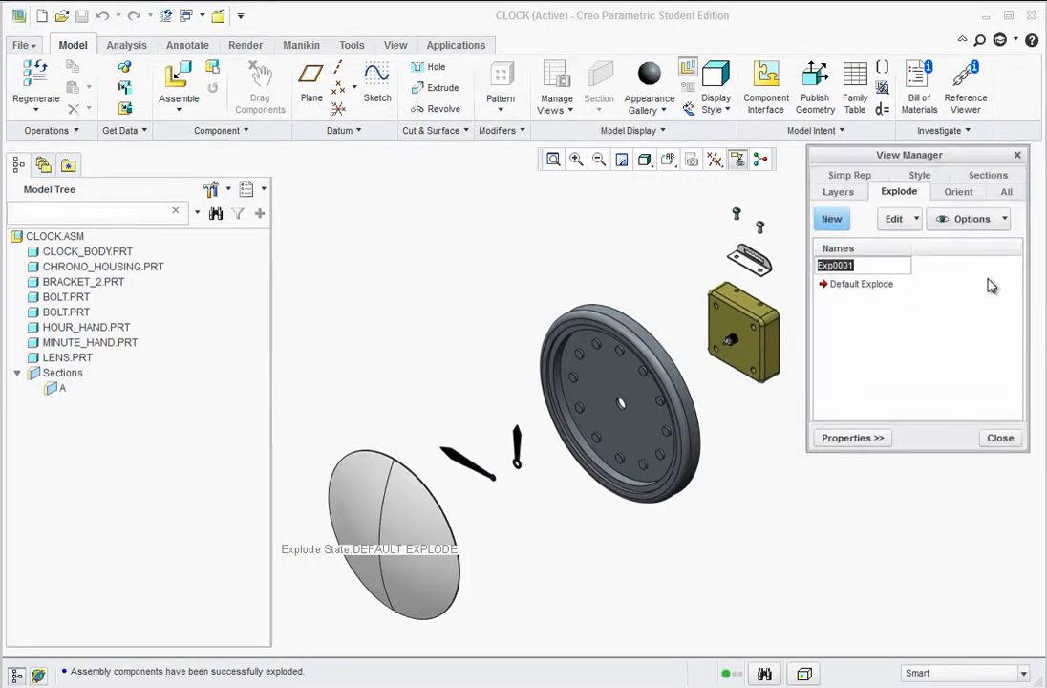
pyautogui.click(1002, 439)
pyautogui.click(321, 421)
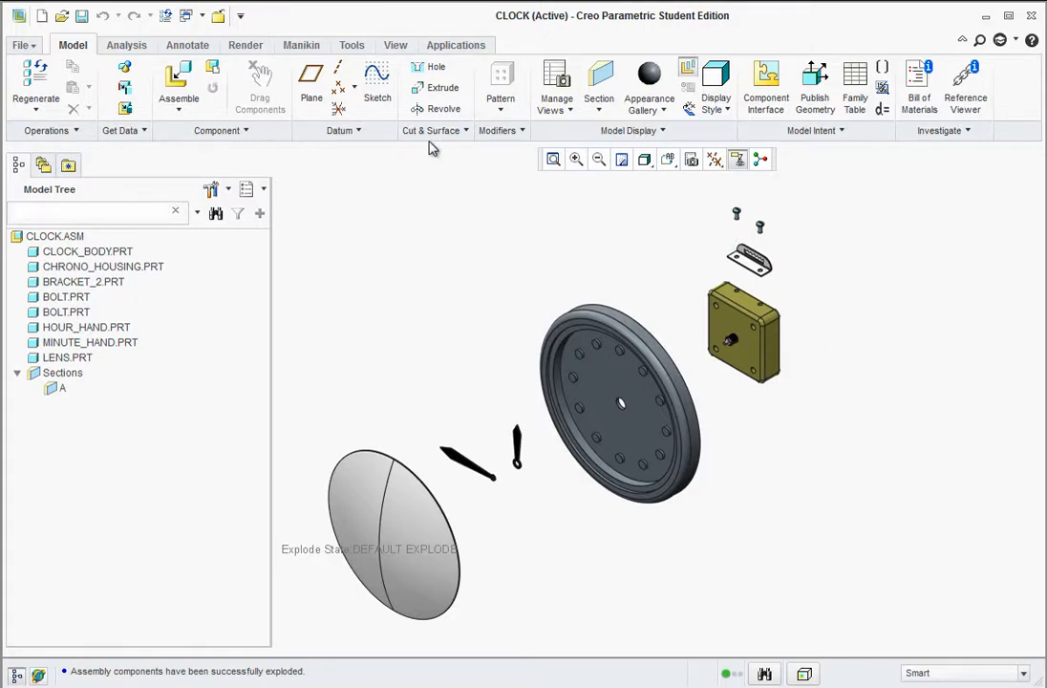
# - Switch back to the CLOCK.DRW drawing and select the exploded view
pyautogui.click(189, 16)
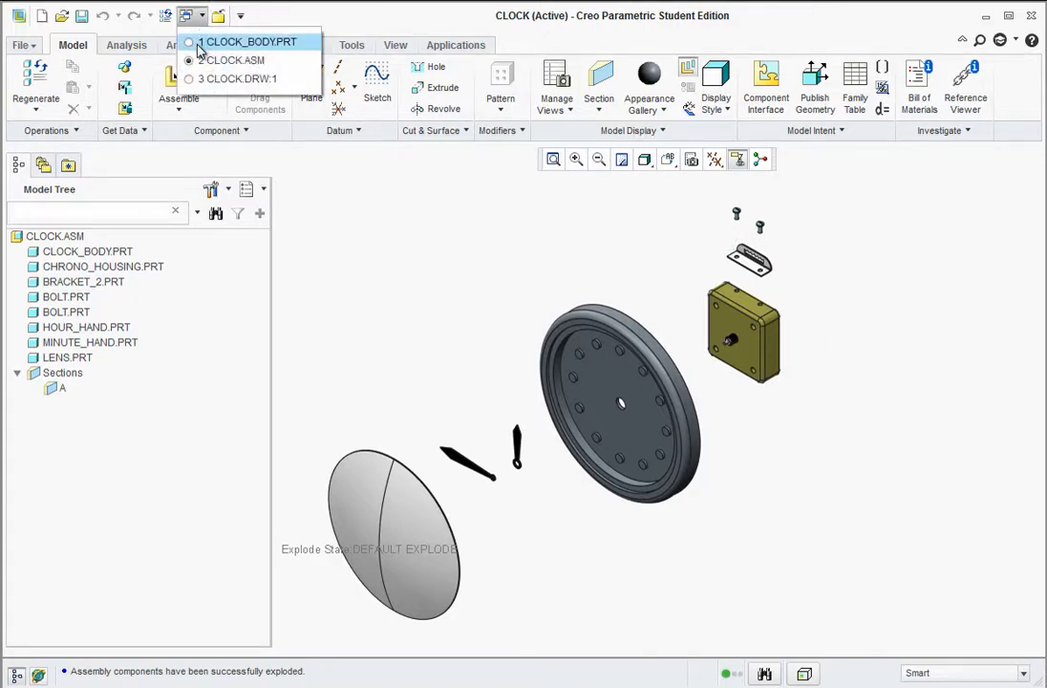
pyautogui.click(199, 83)
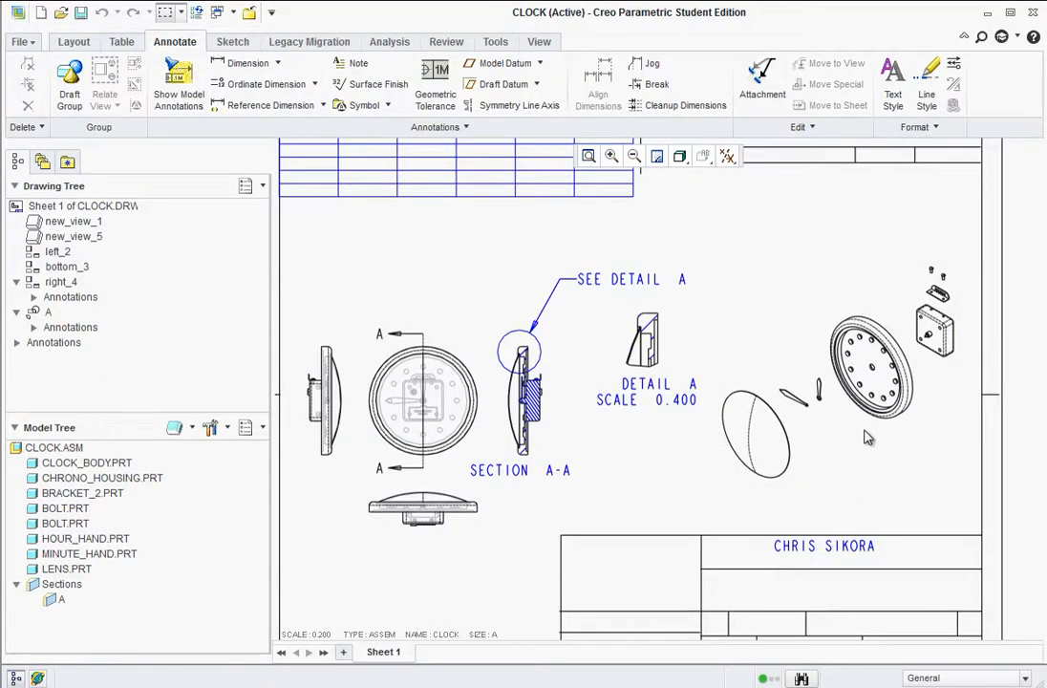
pyautogui.click(865, 460)
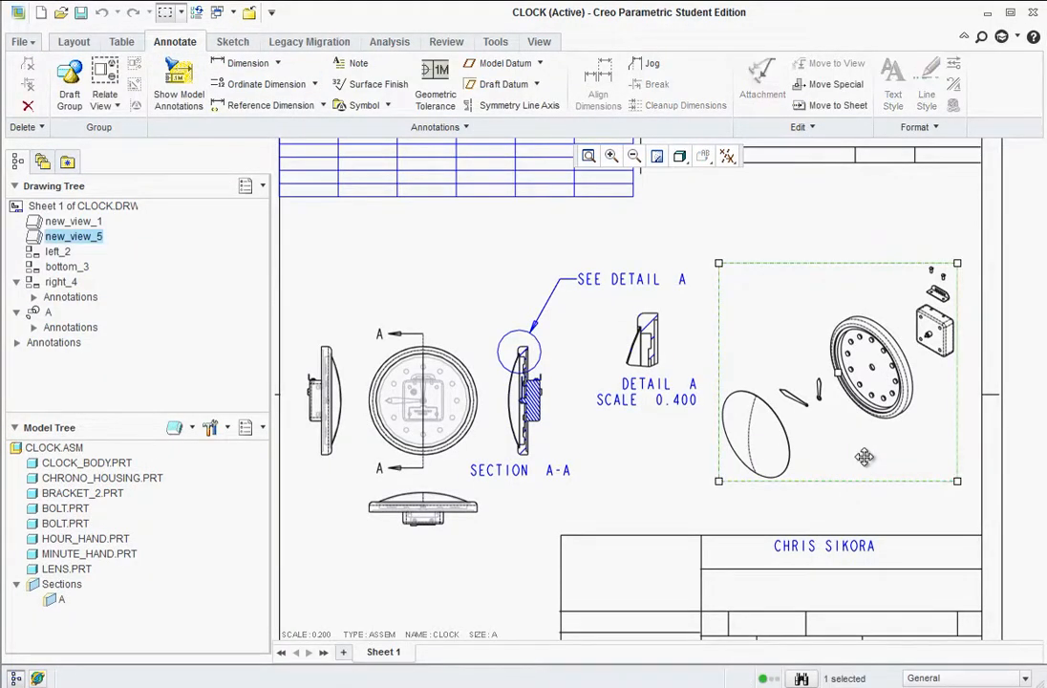
# - Try to create a reference balloon for the clock body in the exploded view
pyautogui.click(121, 43)
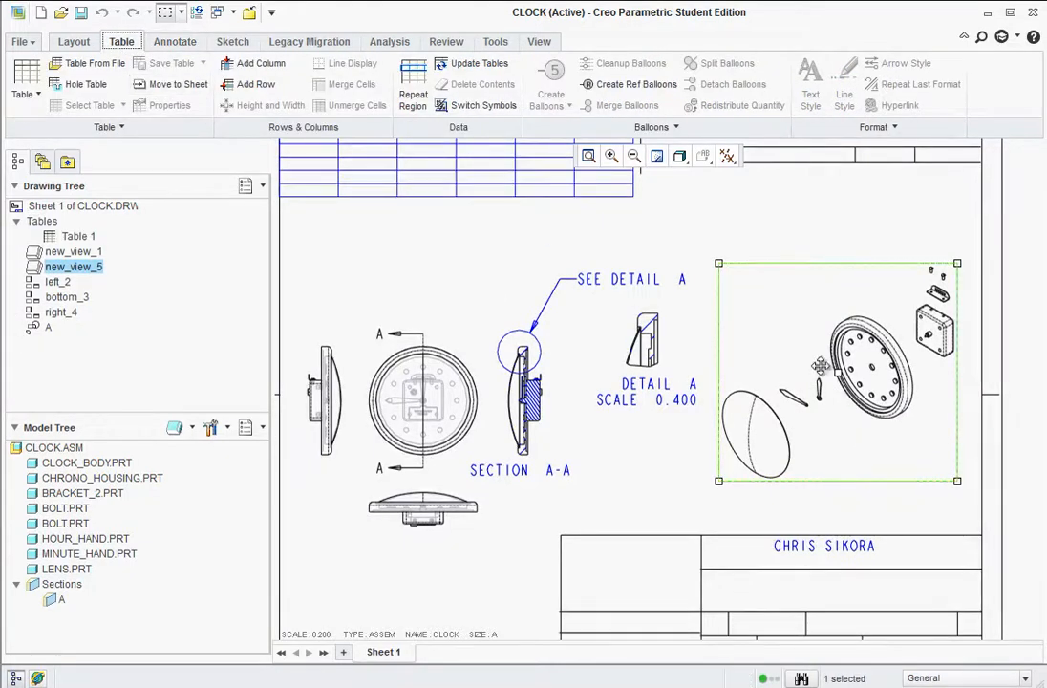
pyautogui.click(584, 92)
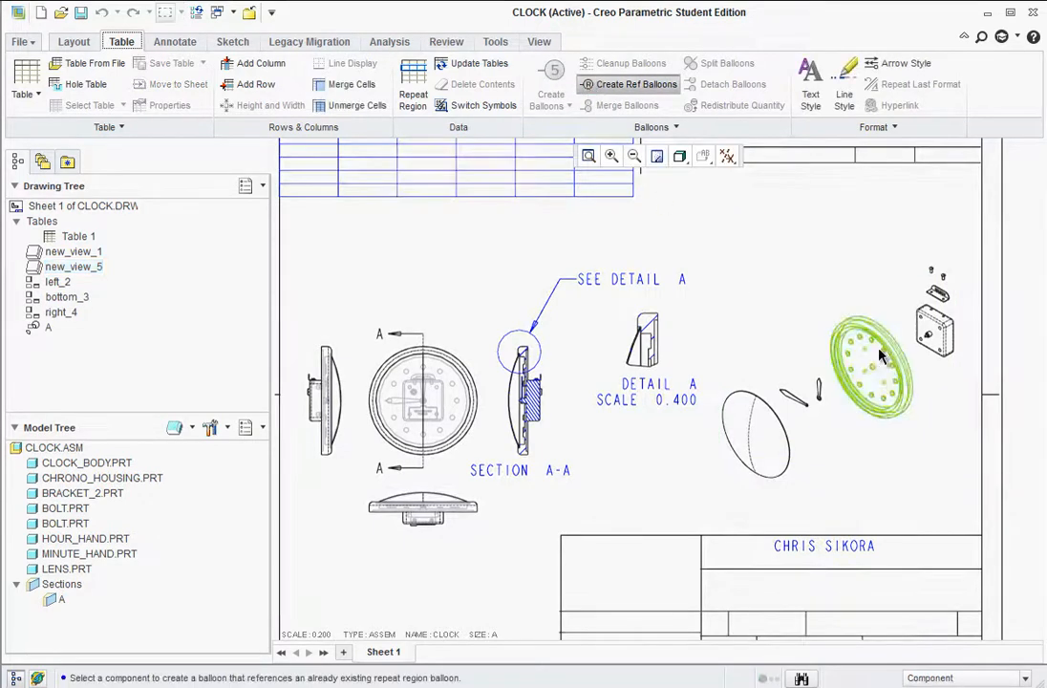
pyautogui.click(858, 325)
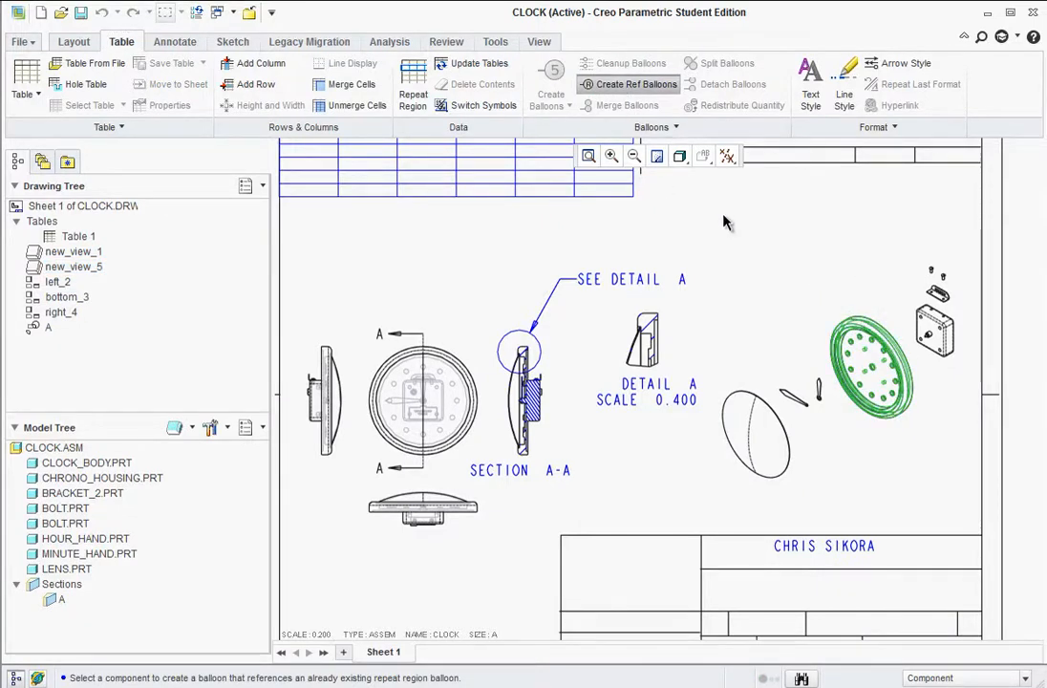
pyautogui.click(674, 127)
# - Add a balloon note with a leader reading 1, attached to the clock body's rim in the exploded view and placed above it
pyautogui.click(163, 43)
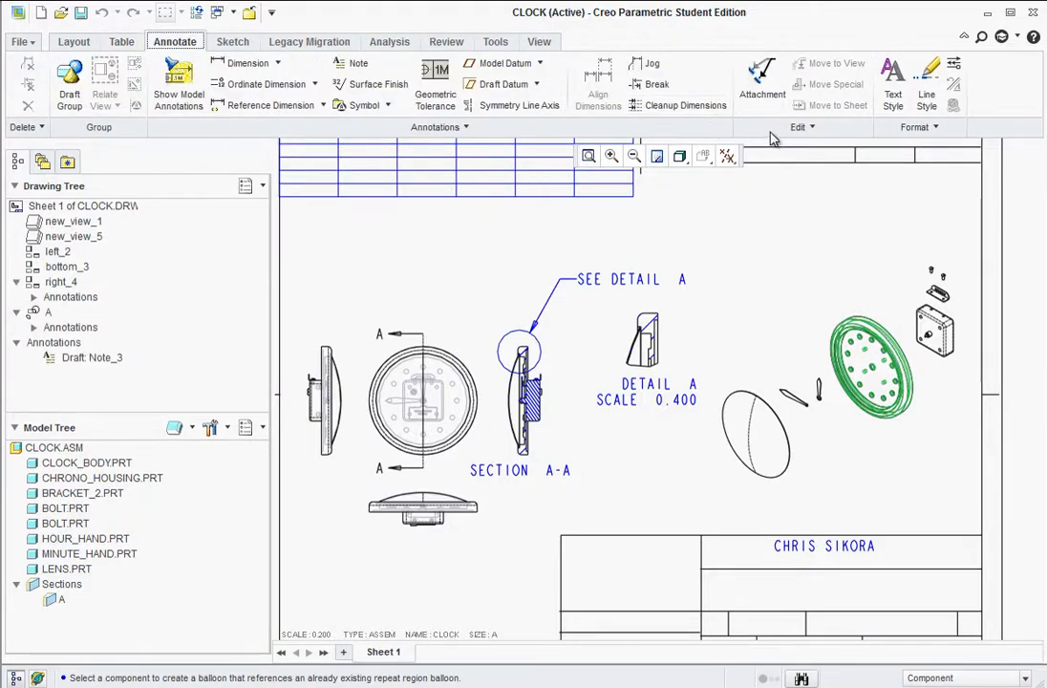
pyautogui.click(458, 130)
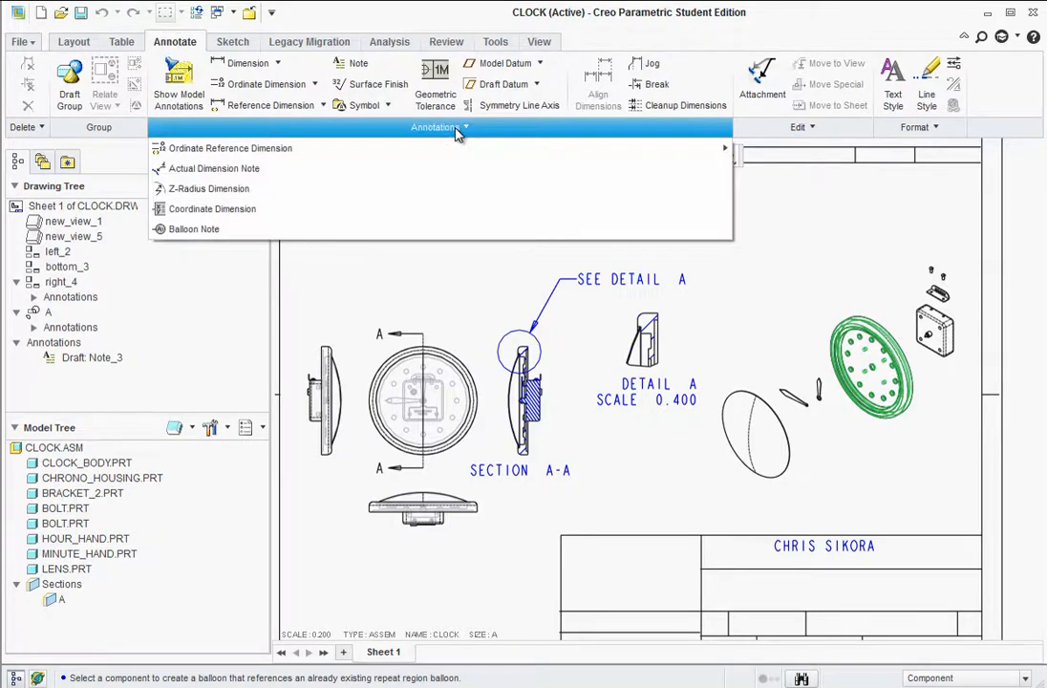
pyautogui.click(200, 230)
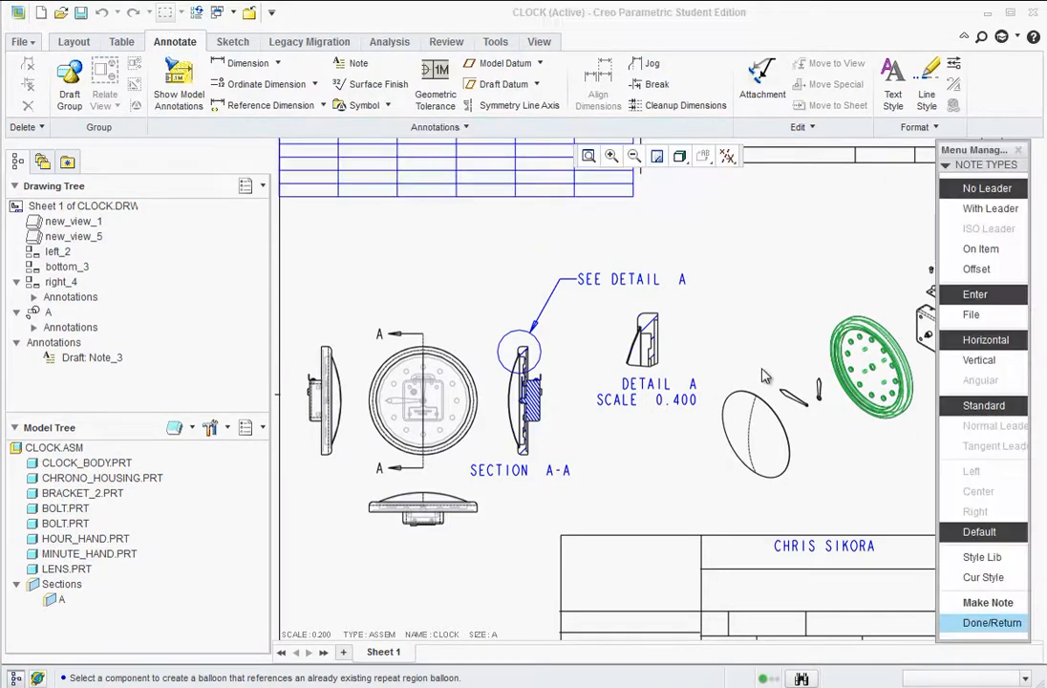
pyautogui.click(984, 208)
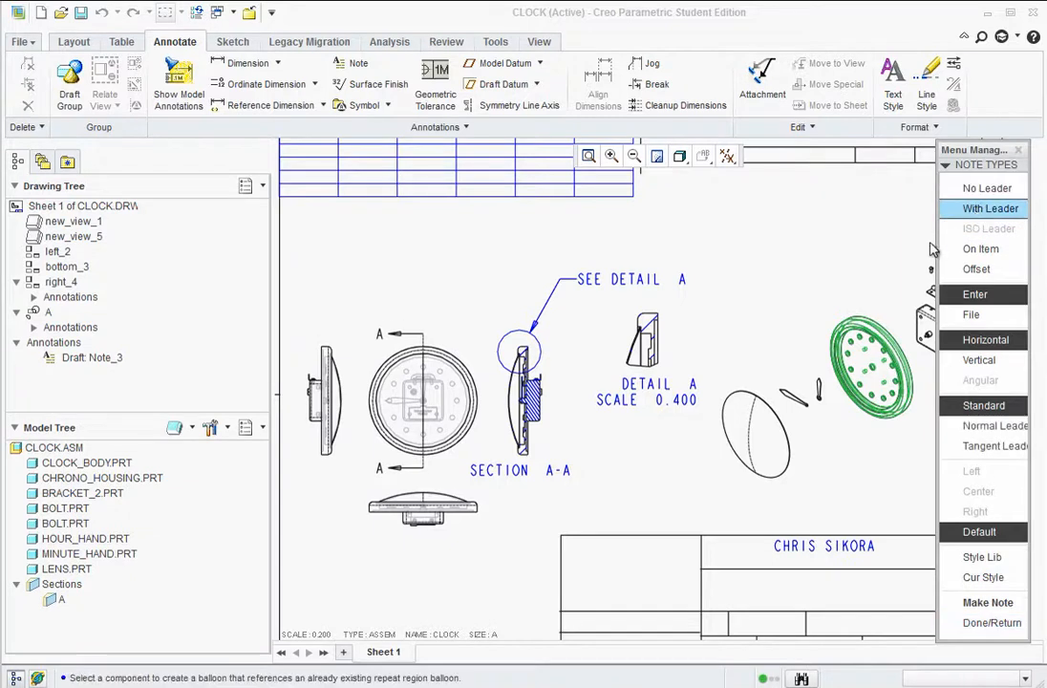
pyautogui.click(990, 606)
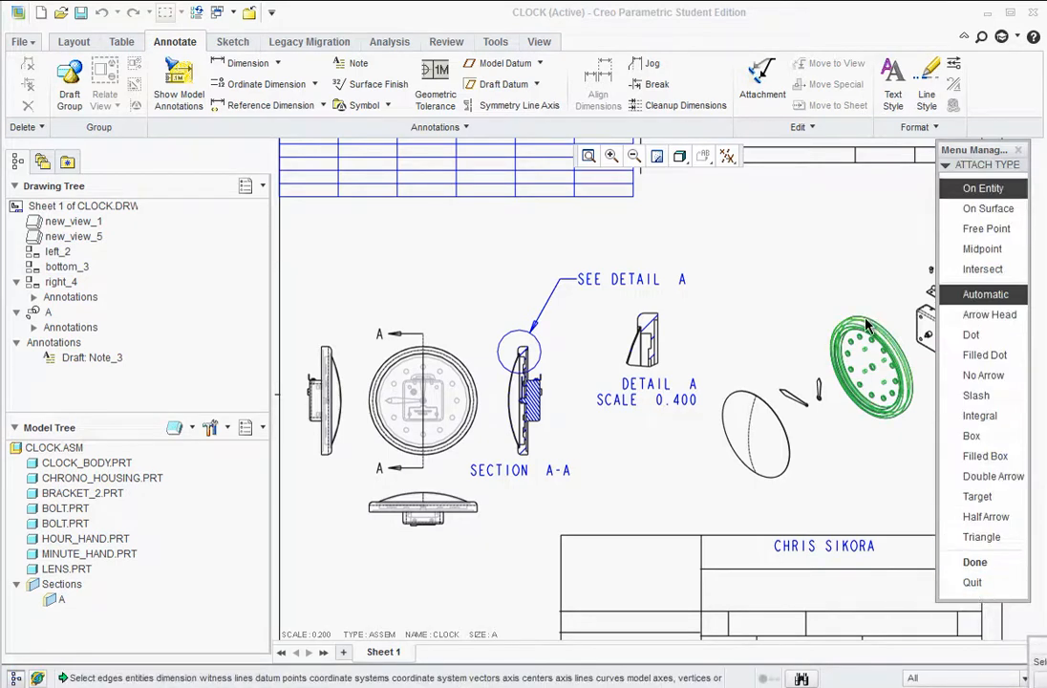
pyautogui.click(976, 563)
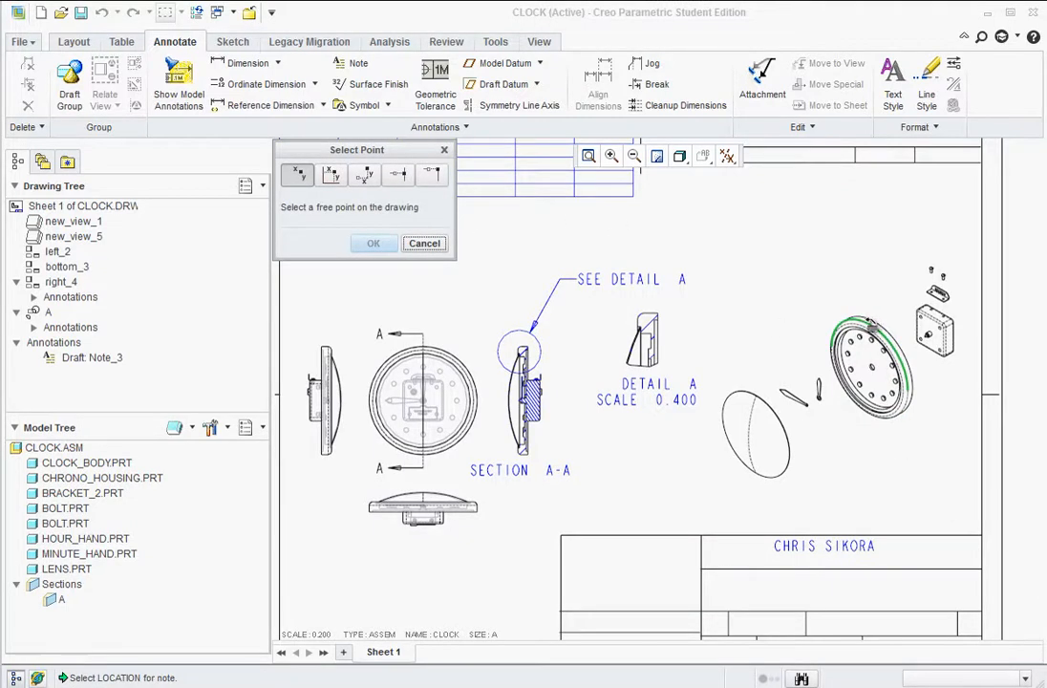
pyautogui.click(869, 293)
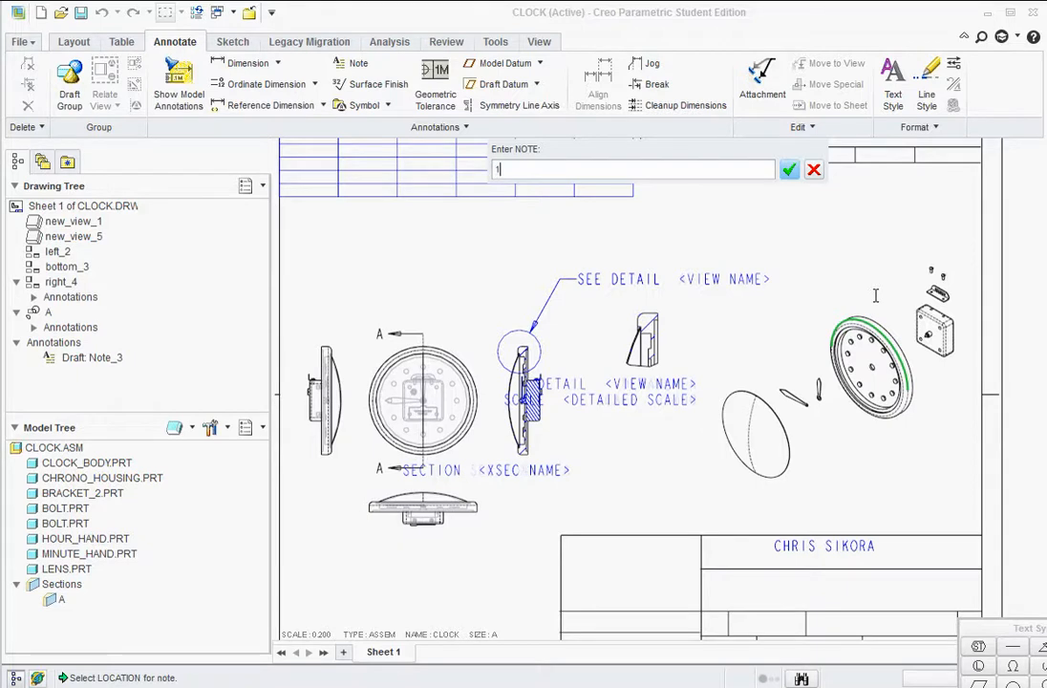
pyautogui.click(792, 170)
pyautogui.press('Return')
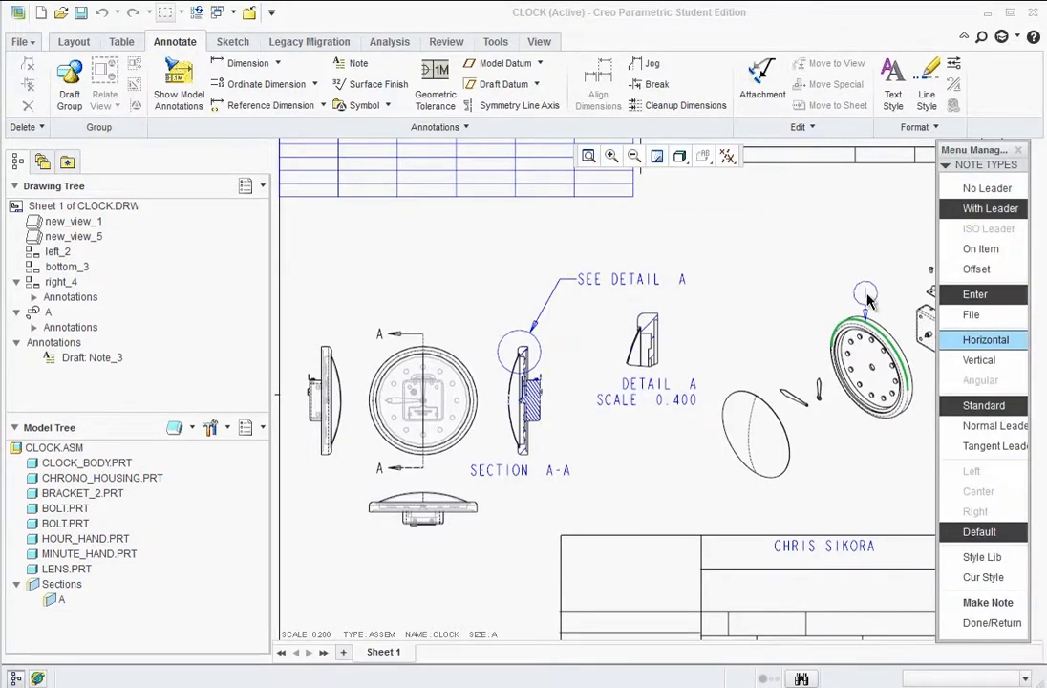
# - Add a second leader balloon note reading 2, attached to the lens edge and placed above it, and finish the balloon notes
pyautogui.click(984, 603)
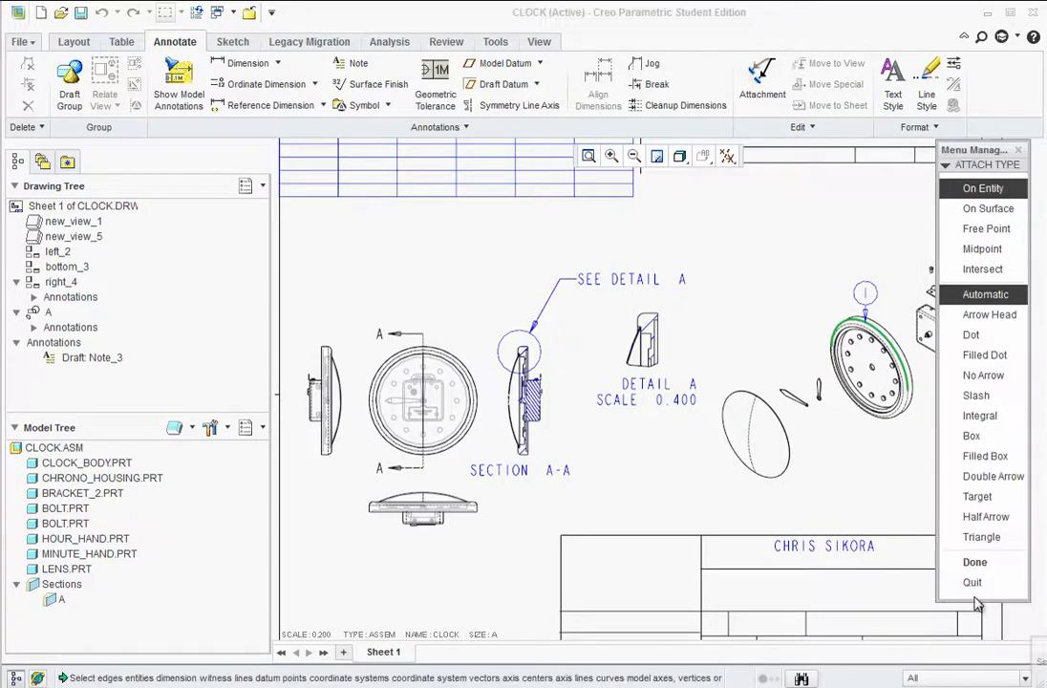
pyautogui.click(752, 397)
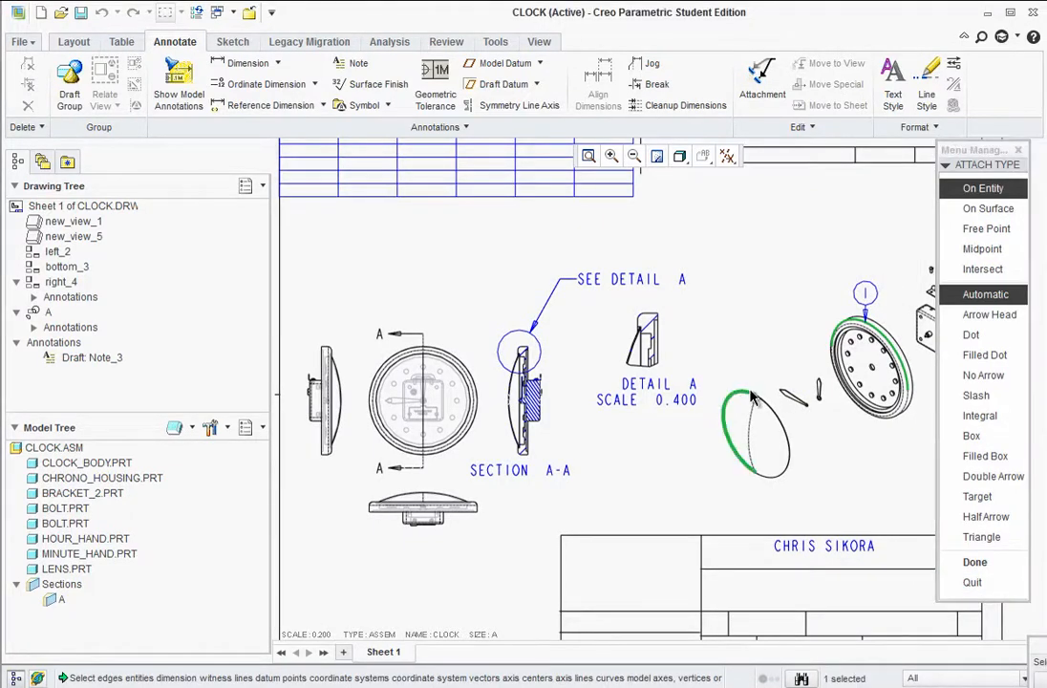
pyautogui.click(984, 564)
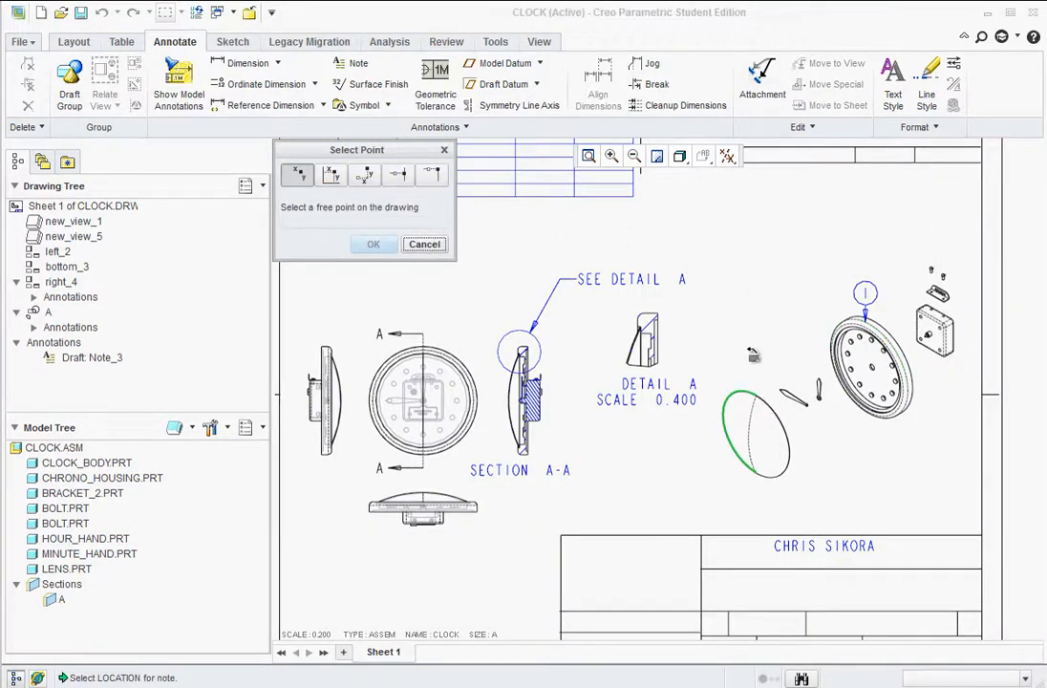
pyautogui.click(770, 356)
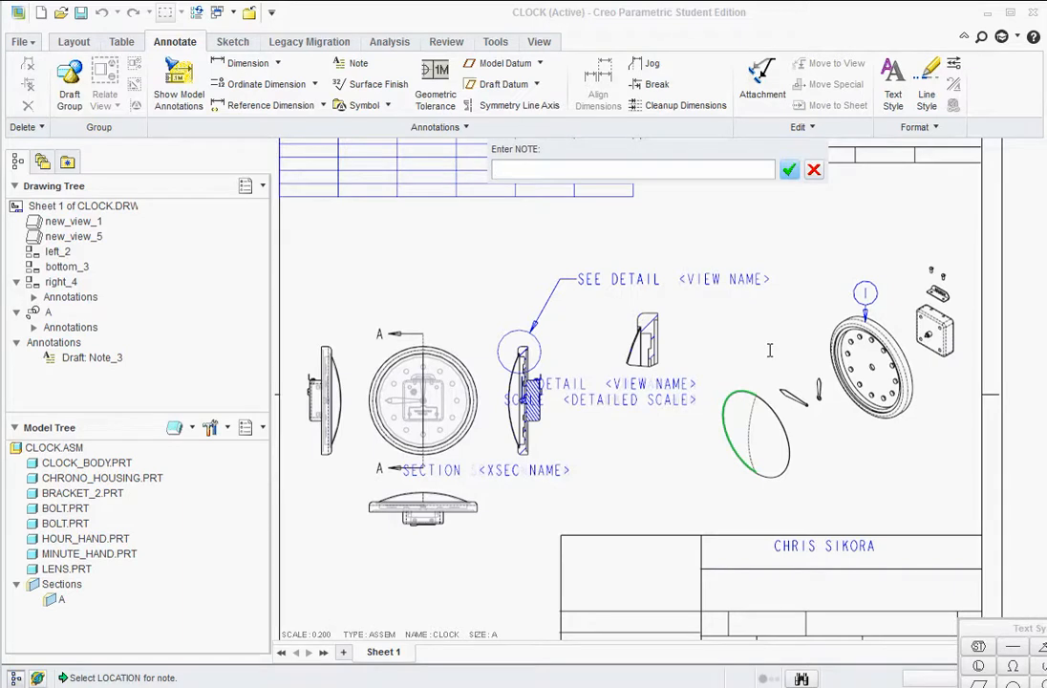
pyautogui.click(790, 170)
pyautogui.click(789, 170)
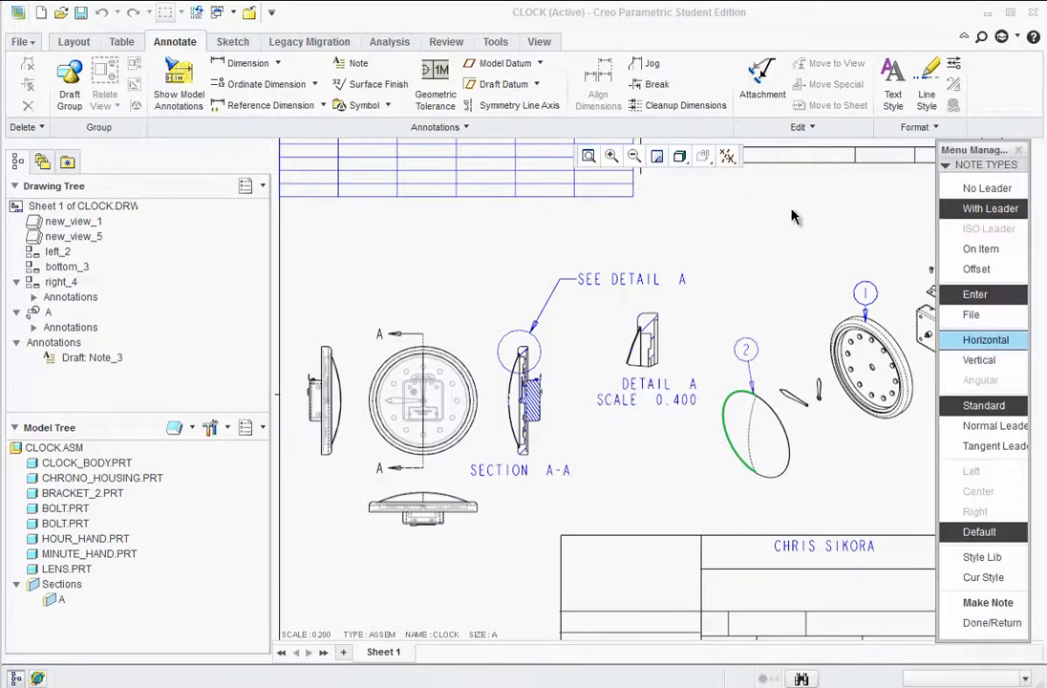
pyautogui.click(999, 624)
# - Review the whole drawing sheet and look over the sample files in the Final folder in Windows Explorer
pyautogui.click(944, 325)
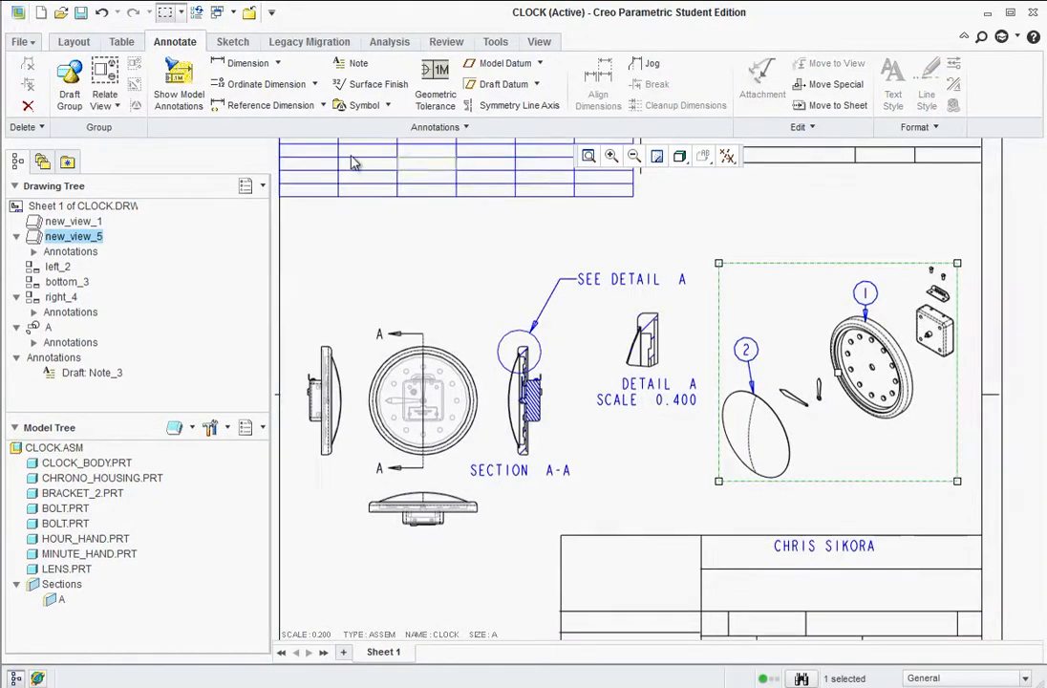
pyautogui.scroll(-1, 779, 411)
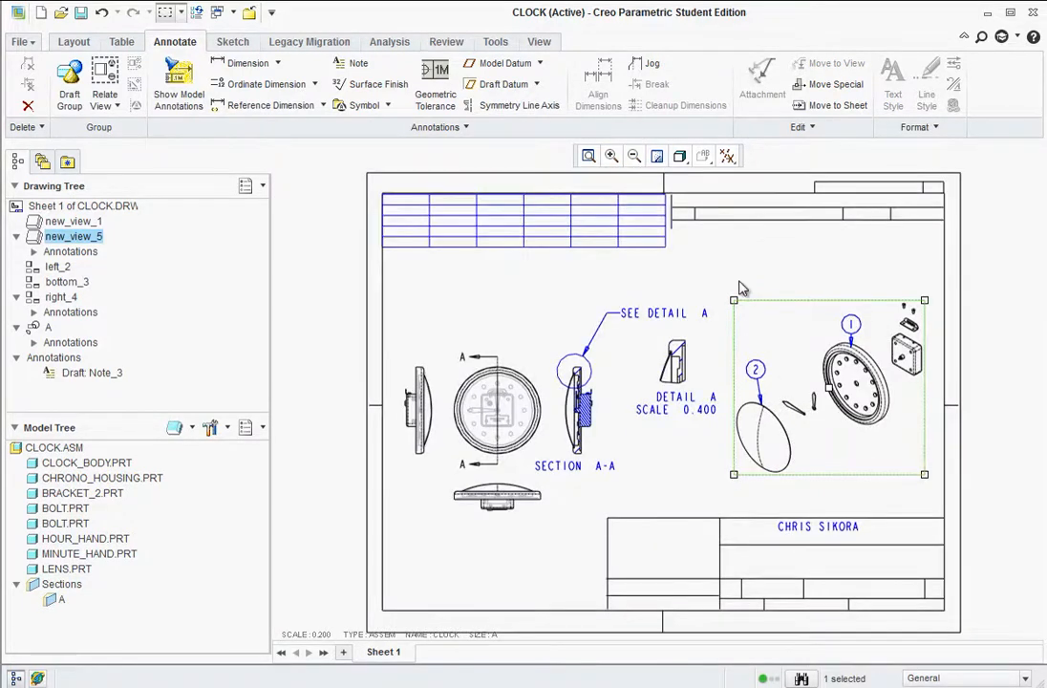
pyautogui.click(790, 278)
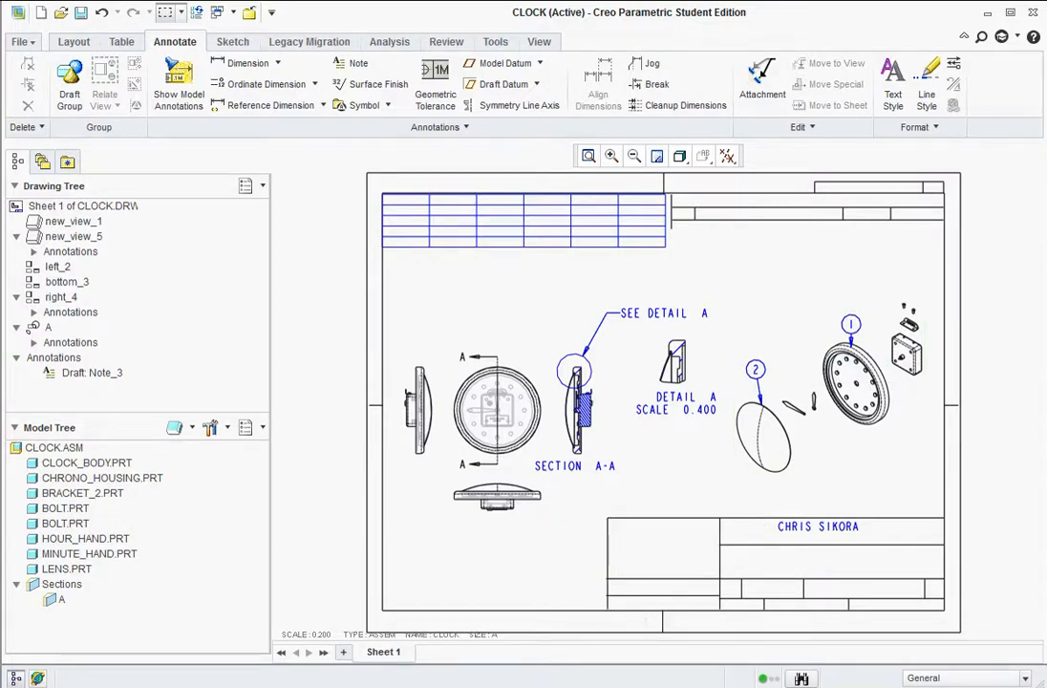
pyautogui.click(459, 686)
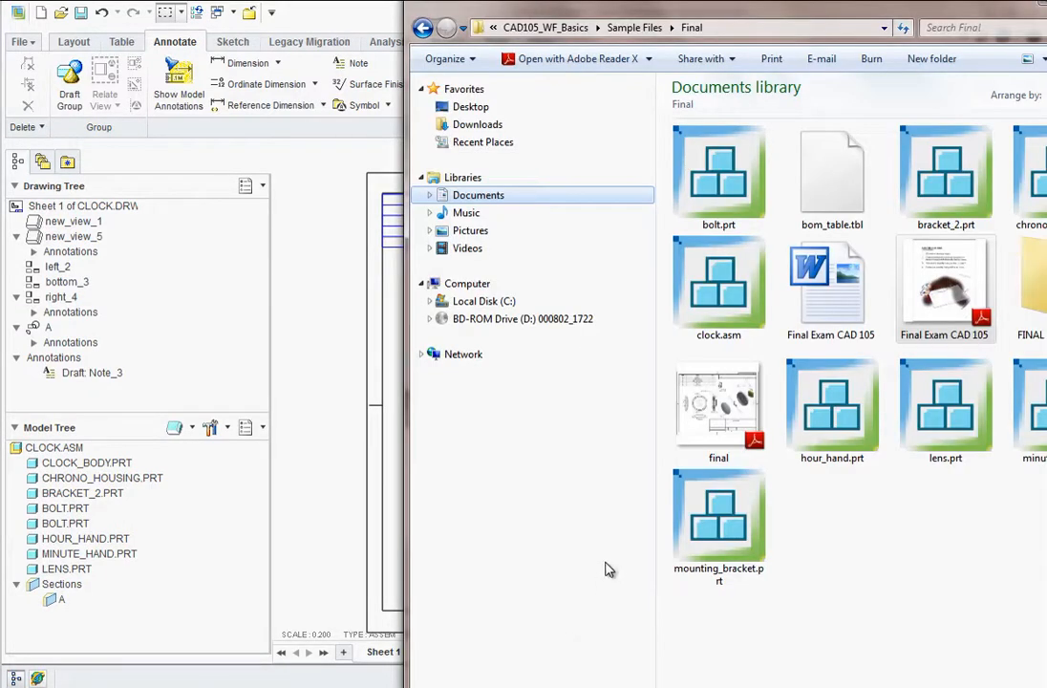
pyautogui.click(445, 686)
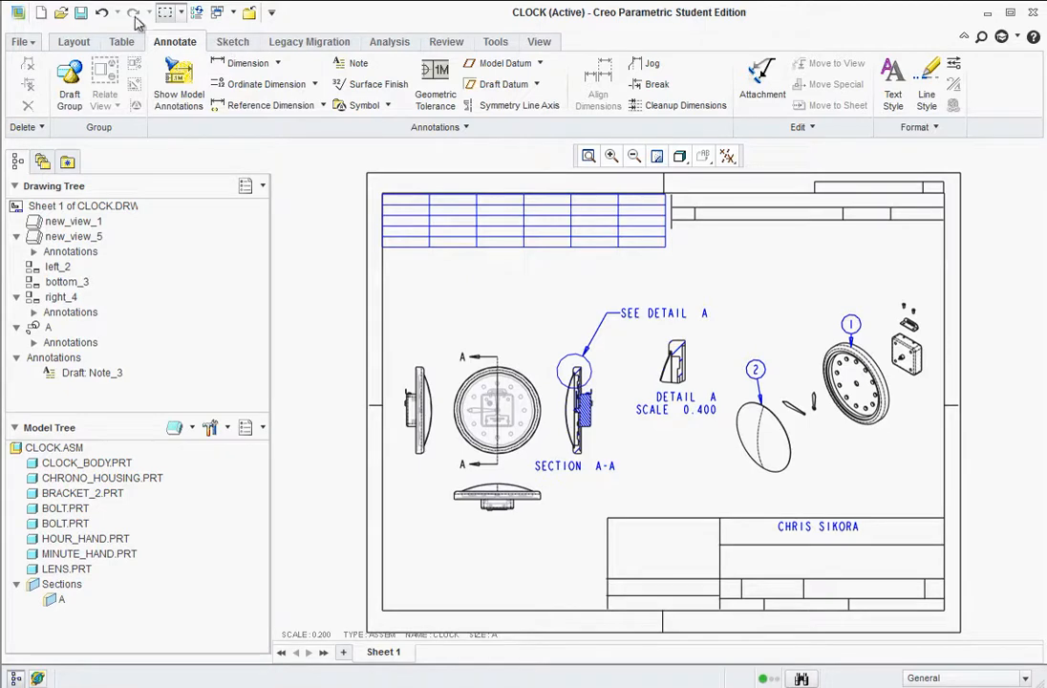
# - Open the print preview of the clock drawing and check the printer options without printing
pyautogui.click(23, 43)
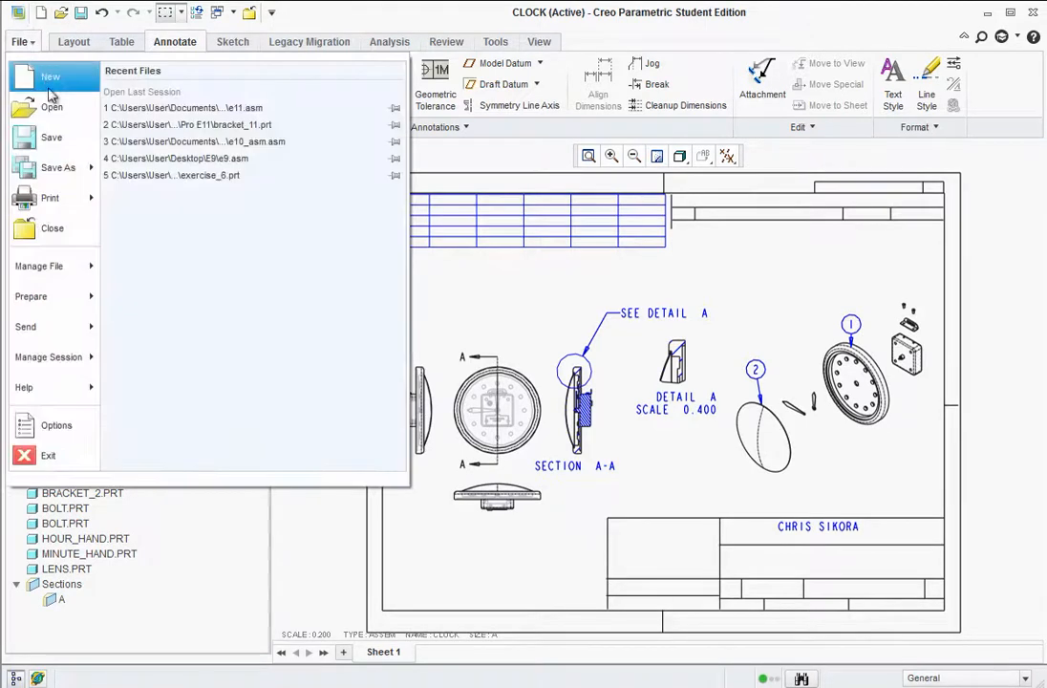
pyautogui.moveTo(91, 205)
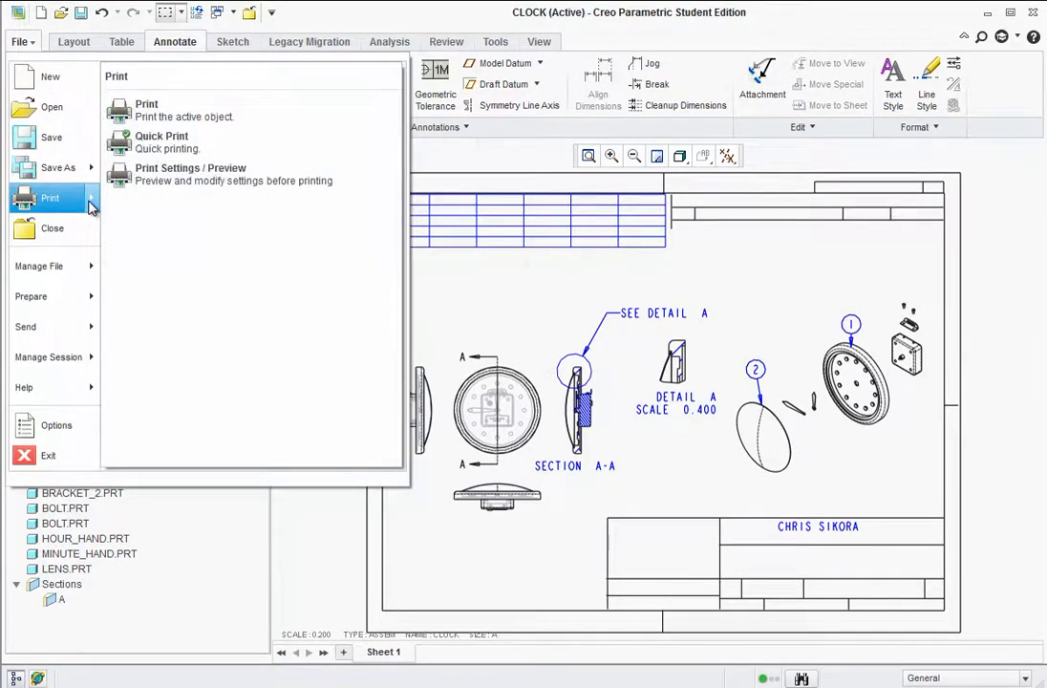
pyautogui.click(191, 172)
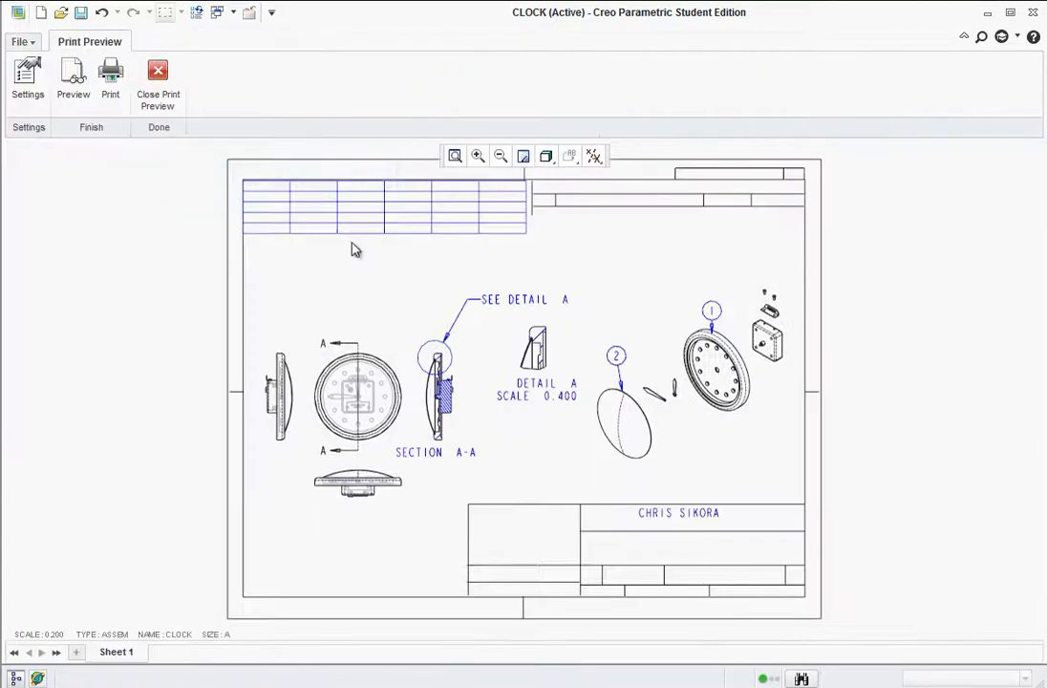
pyautogui.click(113, 86)
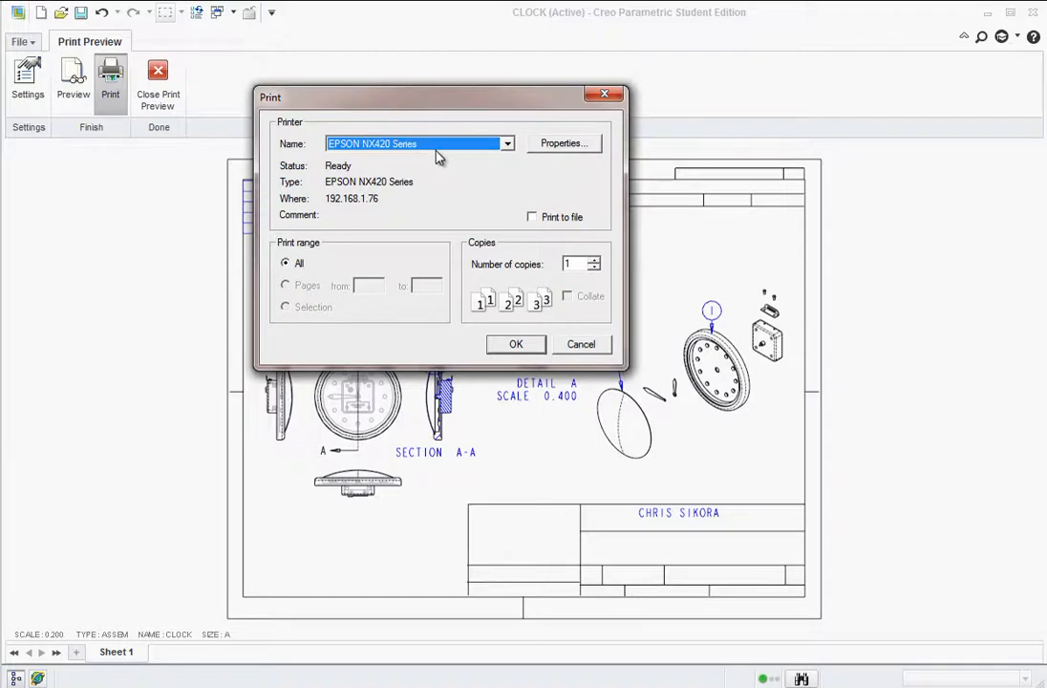
pyautogui.click(593, 344)
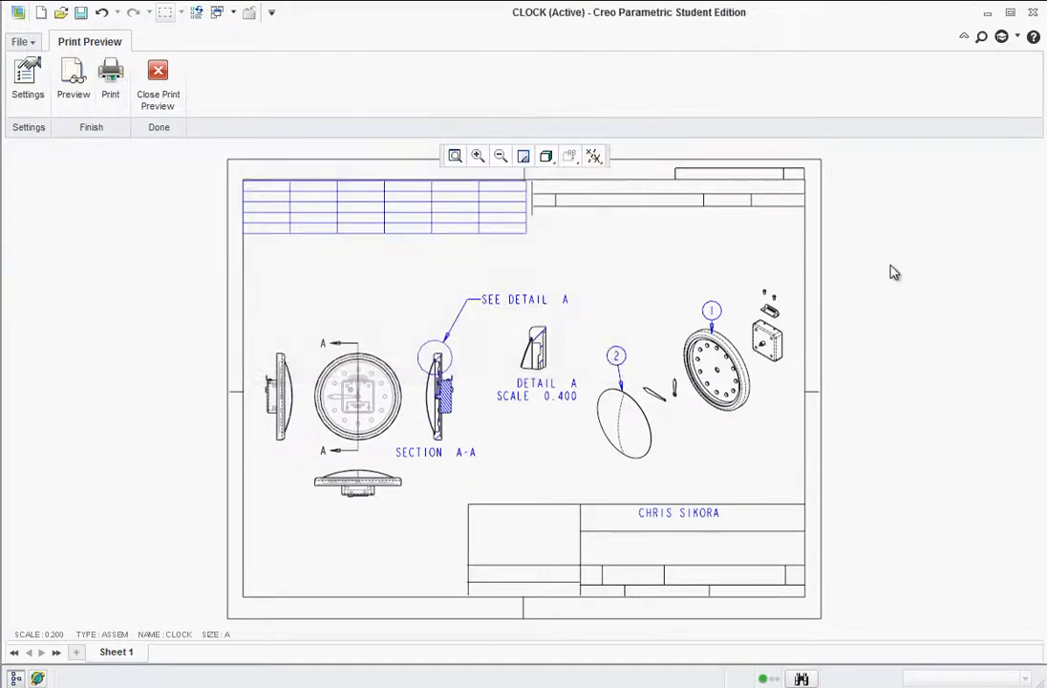